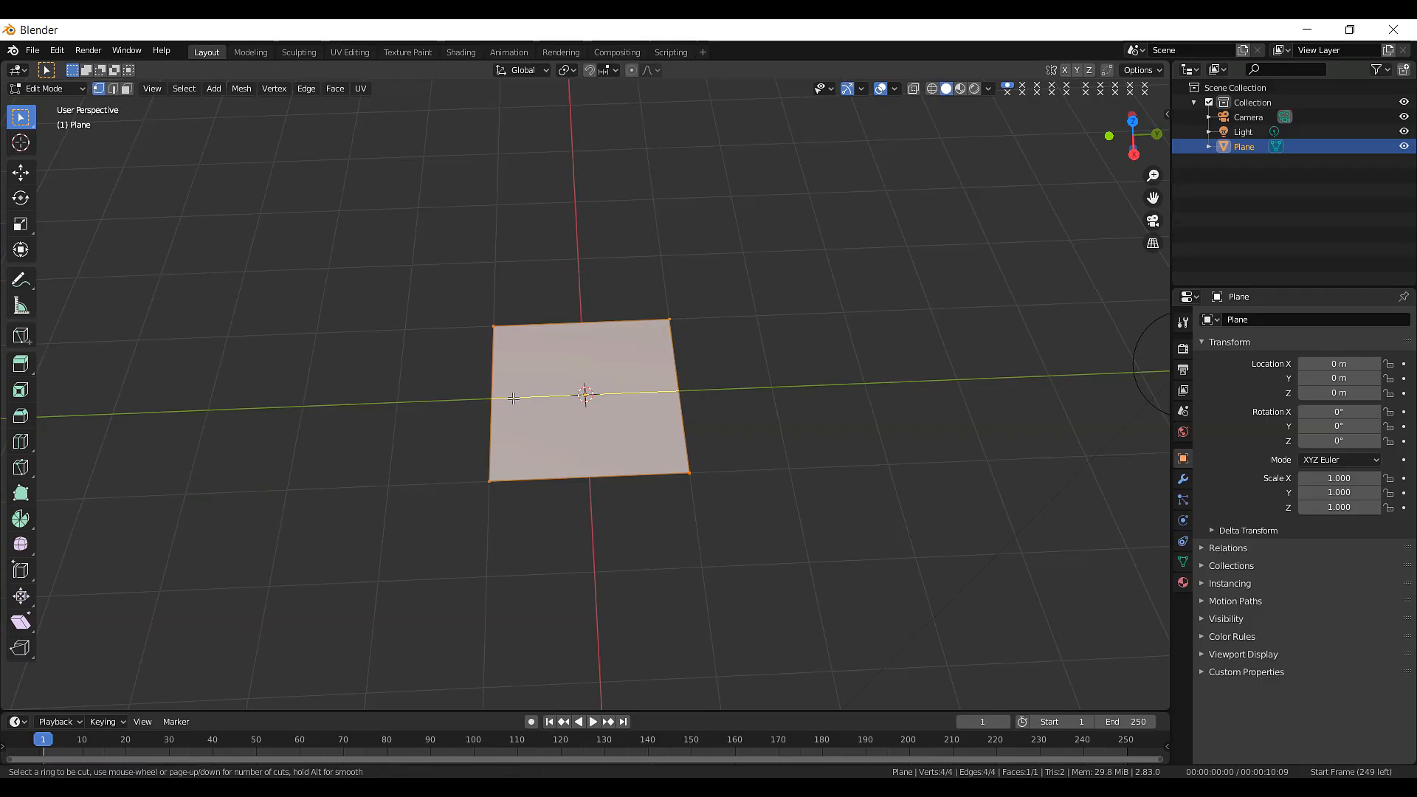
- Add a centred loop cut across the plane and merge the two vertices of its far edge at their center
left_click(514, 398)
right_click(514, 398)
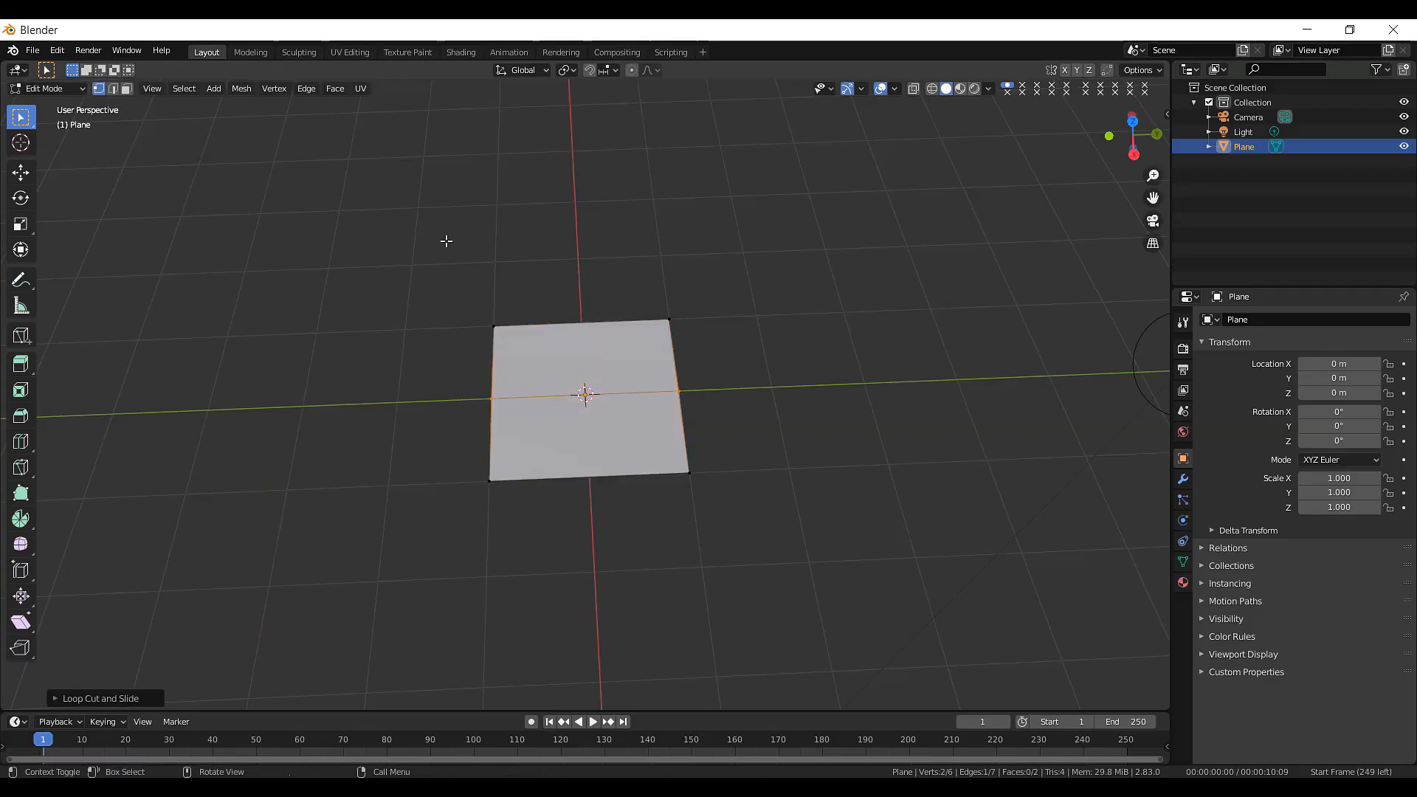
left_click_drag(446, 241, 804, 347)
key("m")
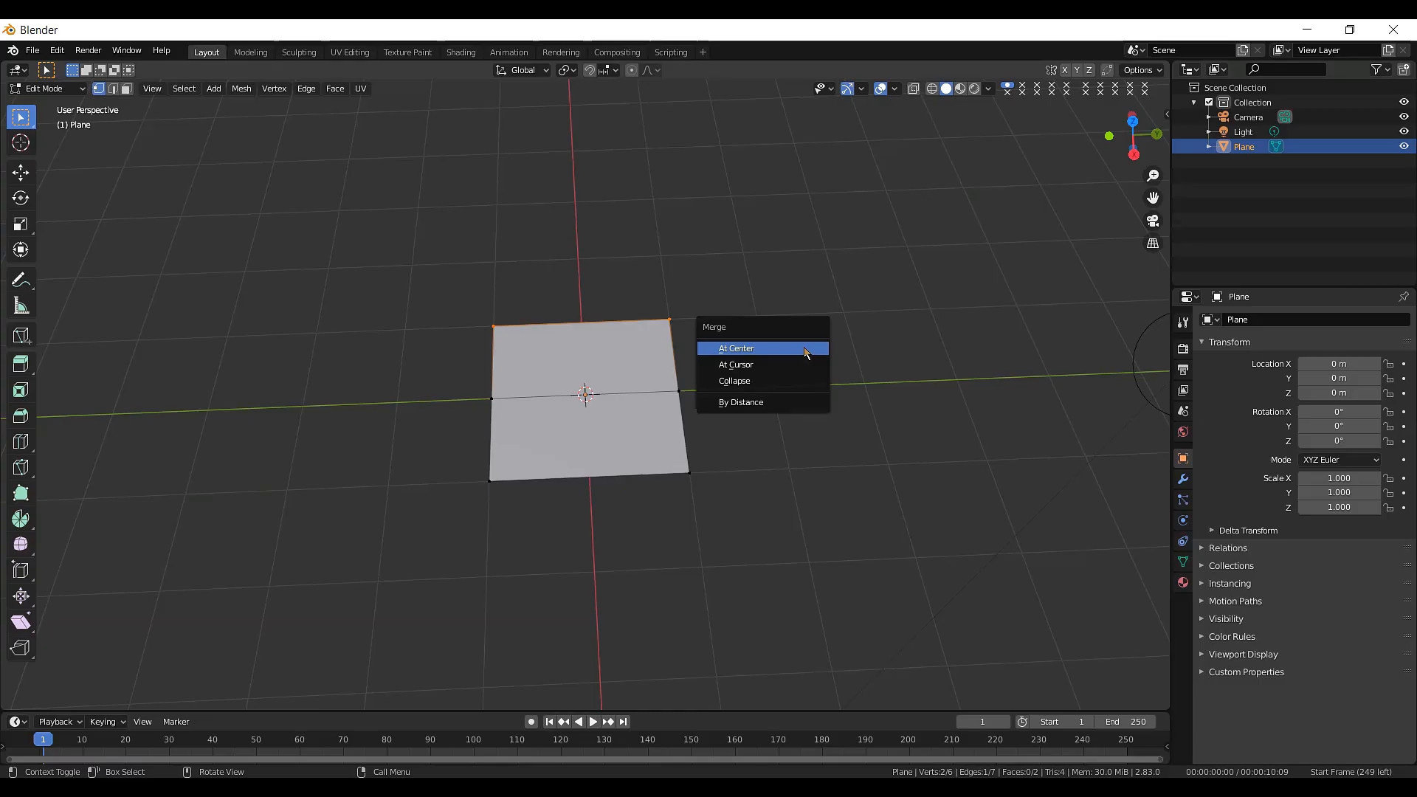
left_click(782, 353)
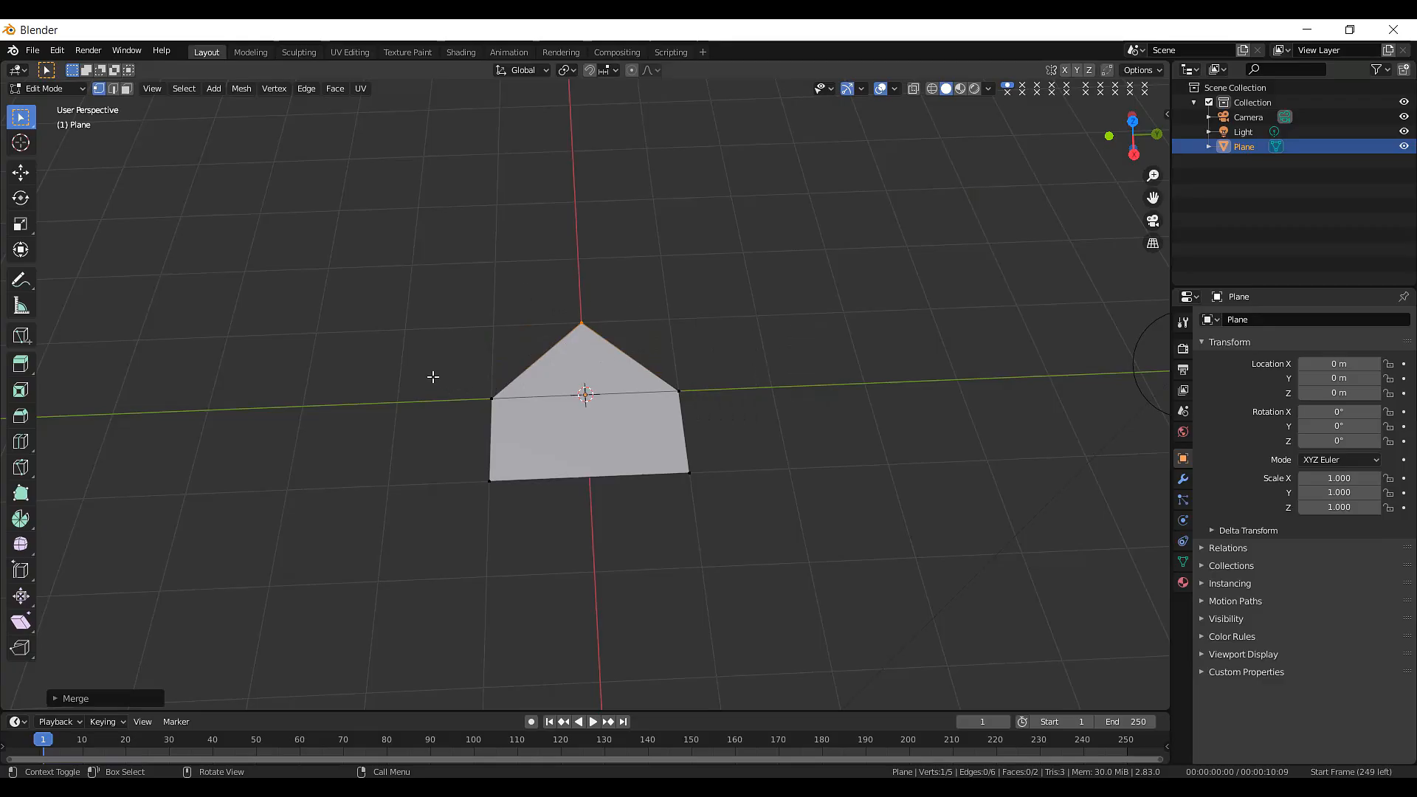
- Scale down the four vertices of the plane's rectangular part to form a narrow base below the pointed tip
left_click_drag(433, 377, 859, 554)
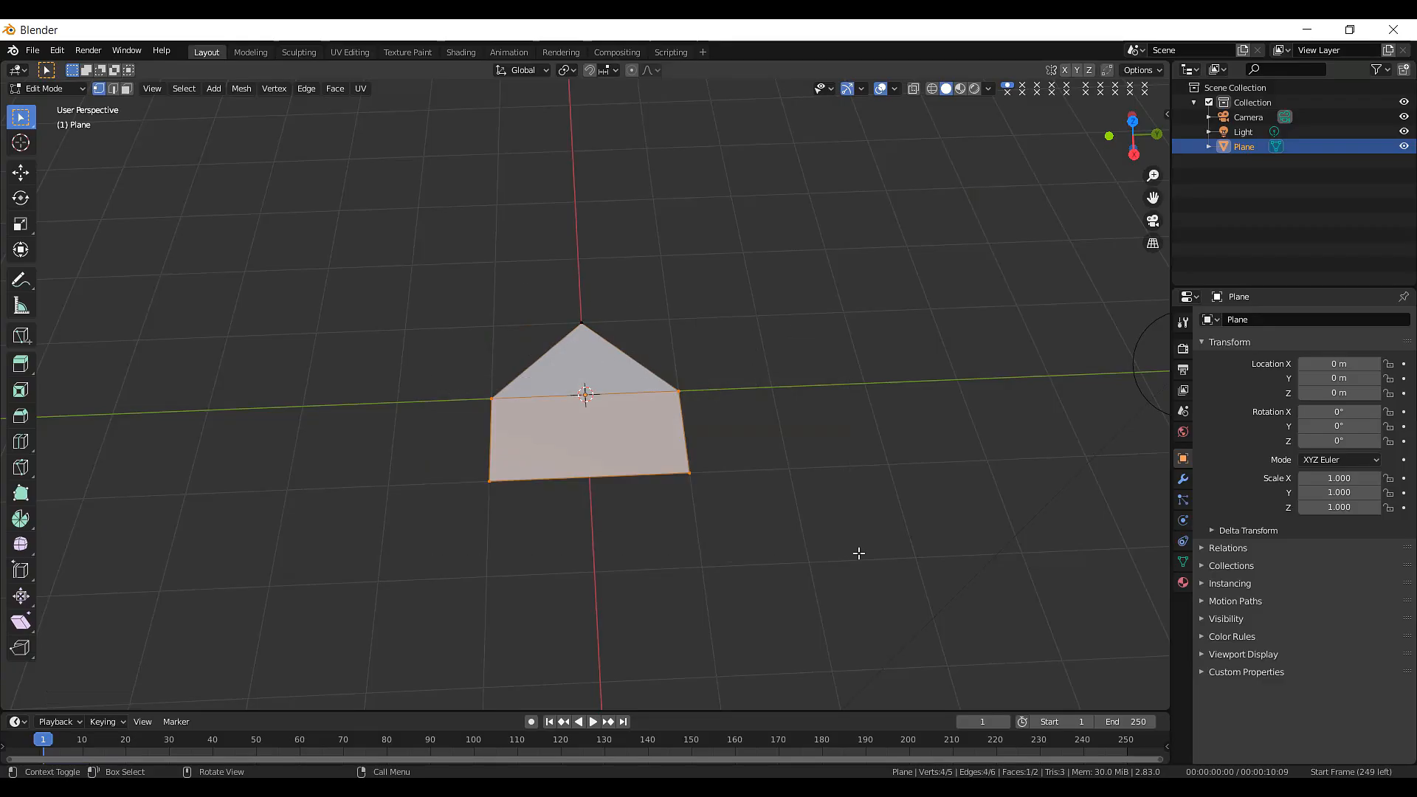
key("s")
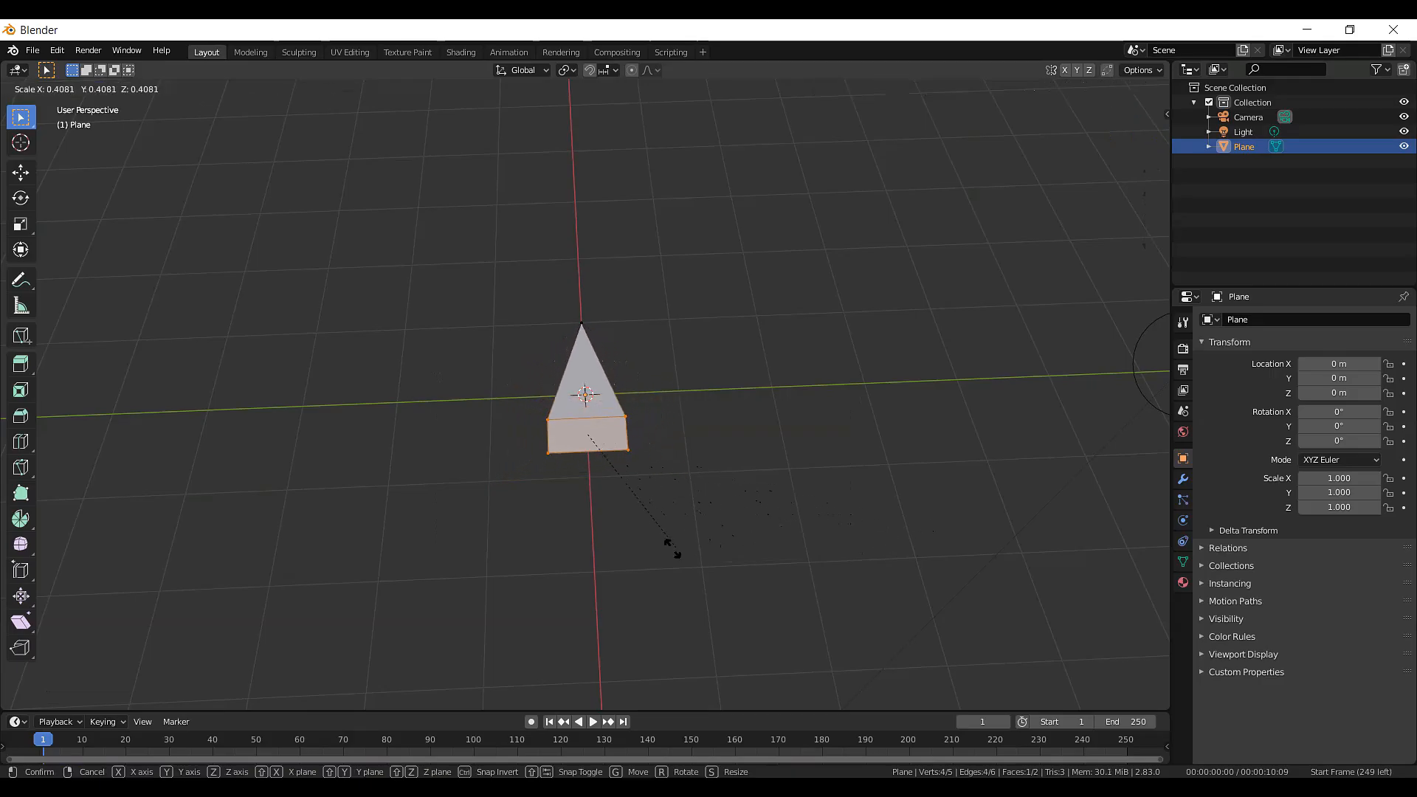
left_click(602, 477)
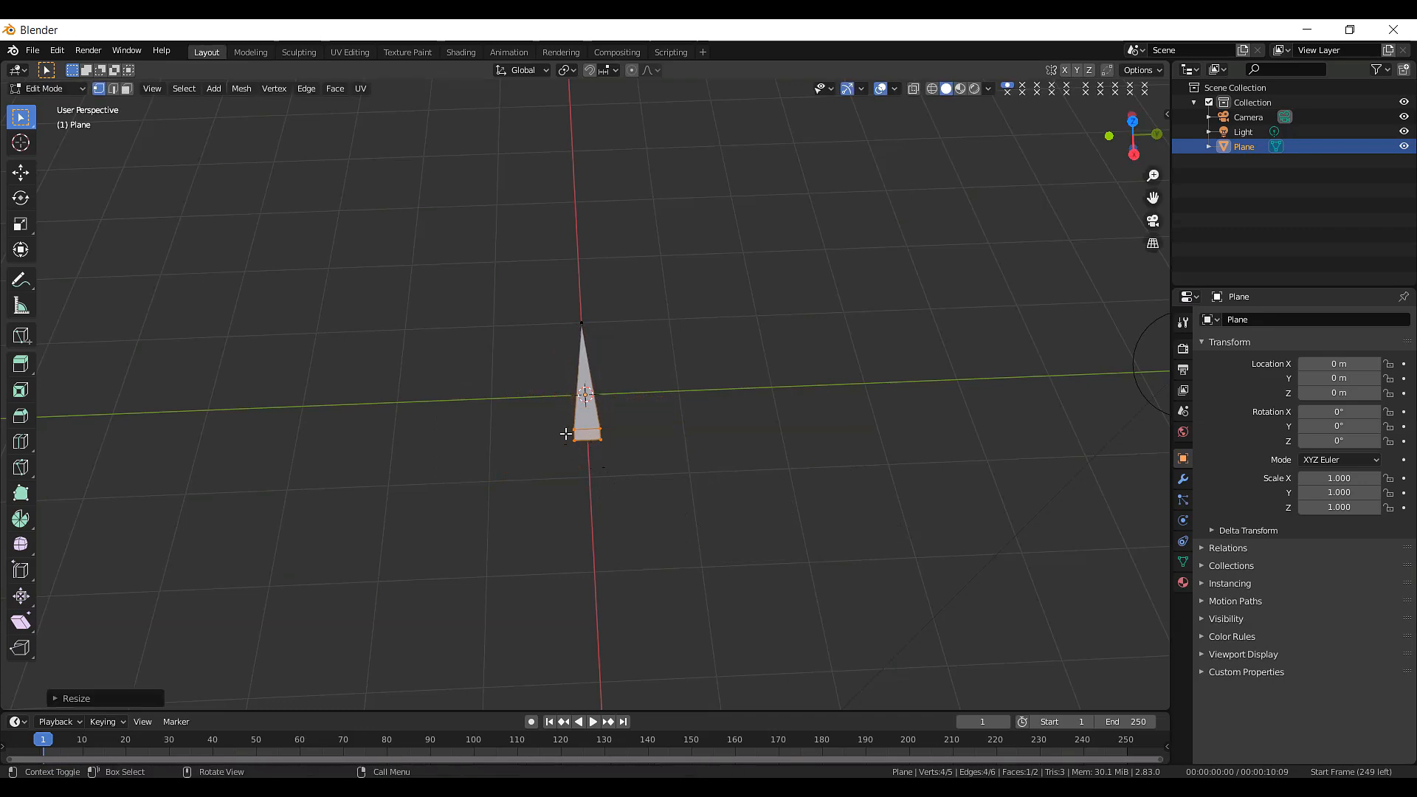
- Move the base edge outward along the X axis to lengthen the blade's rectangular part
left_click_drag(566, 434, 662, 479)
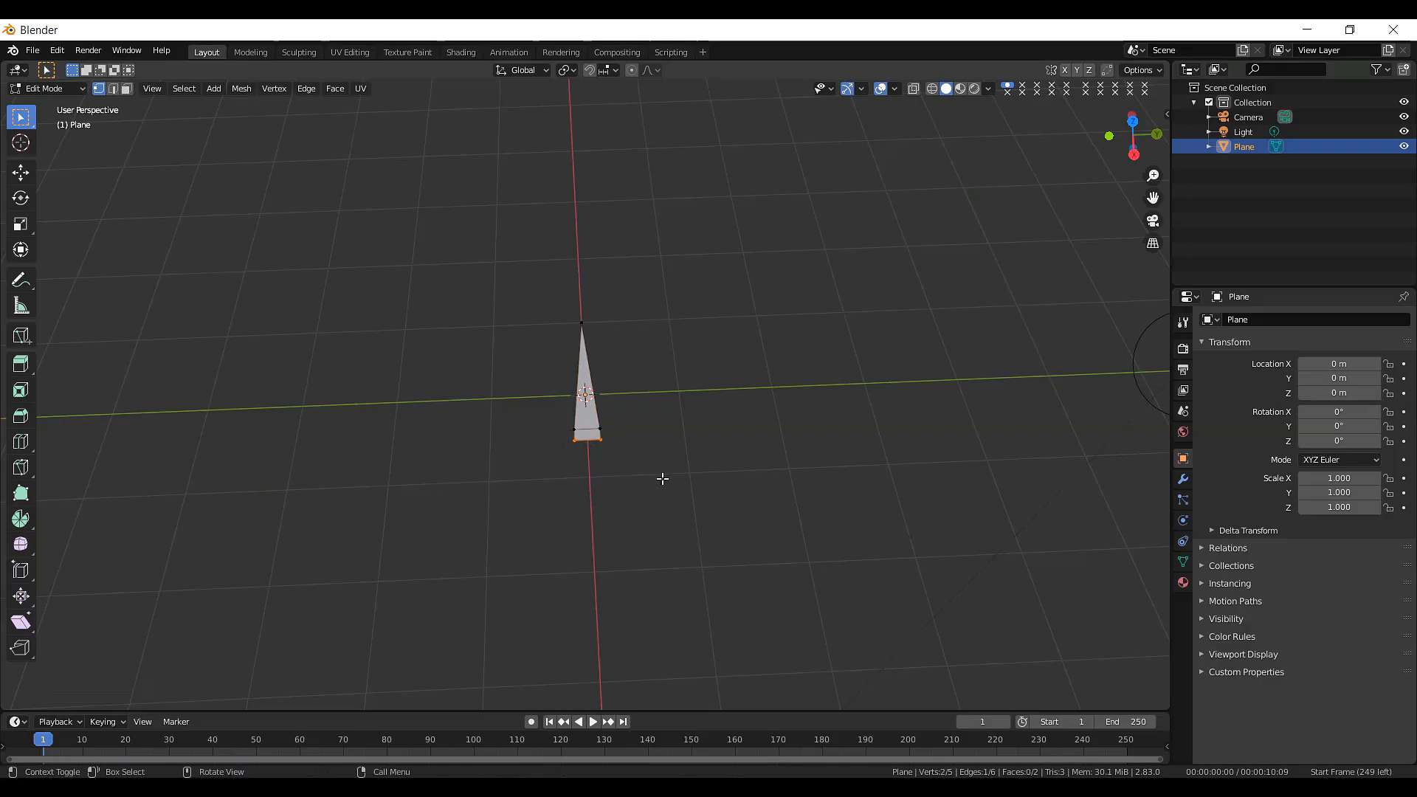
key("g")
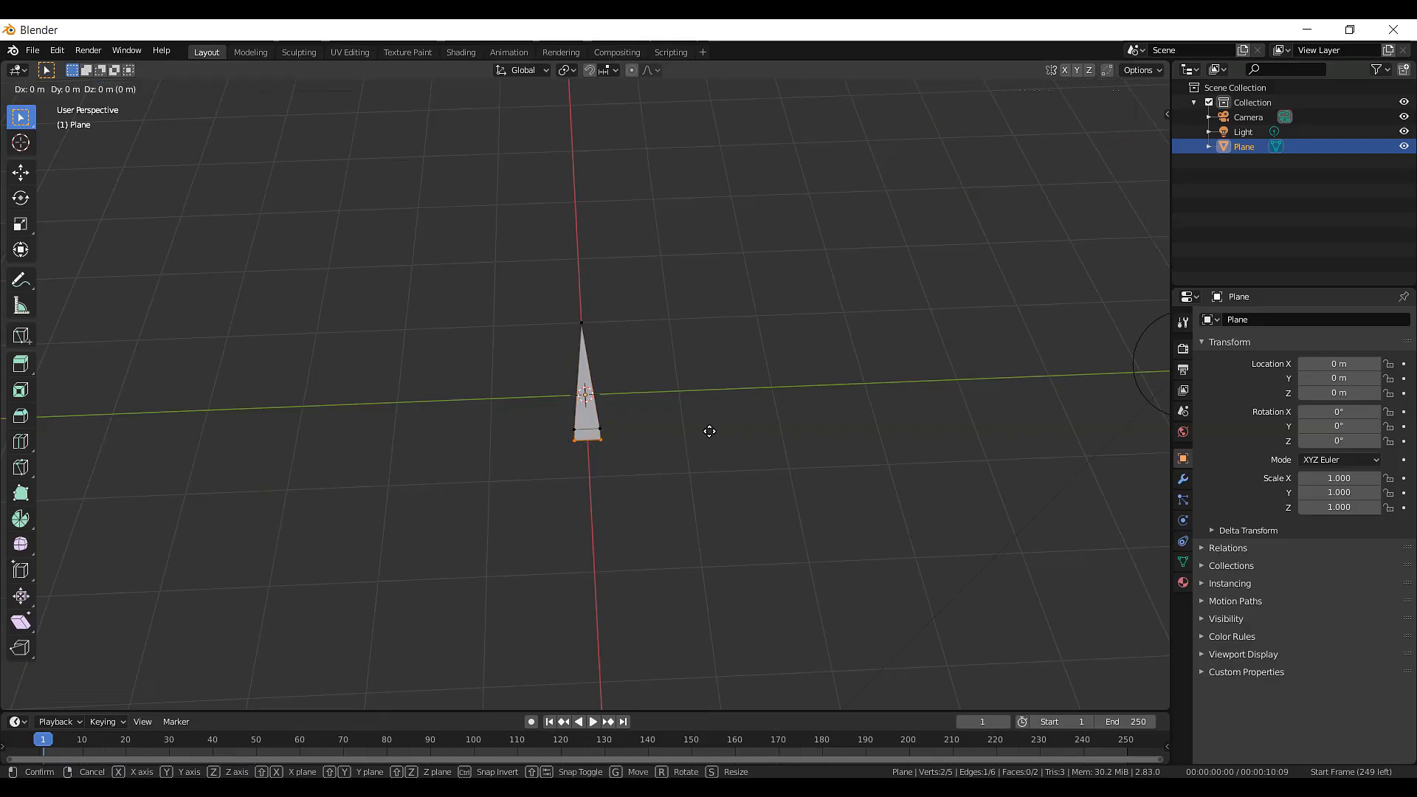
key("x")
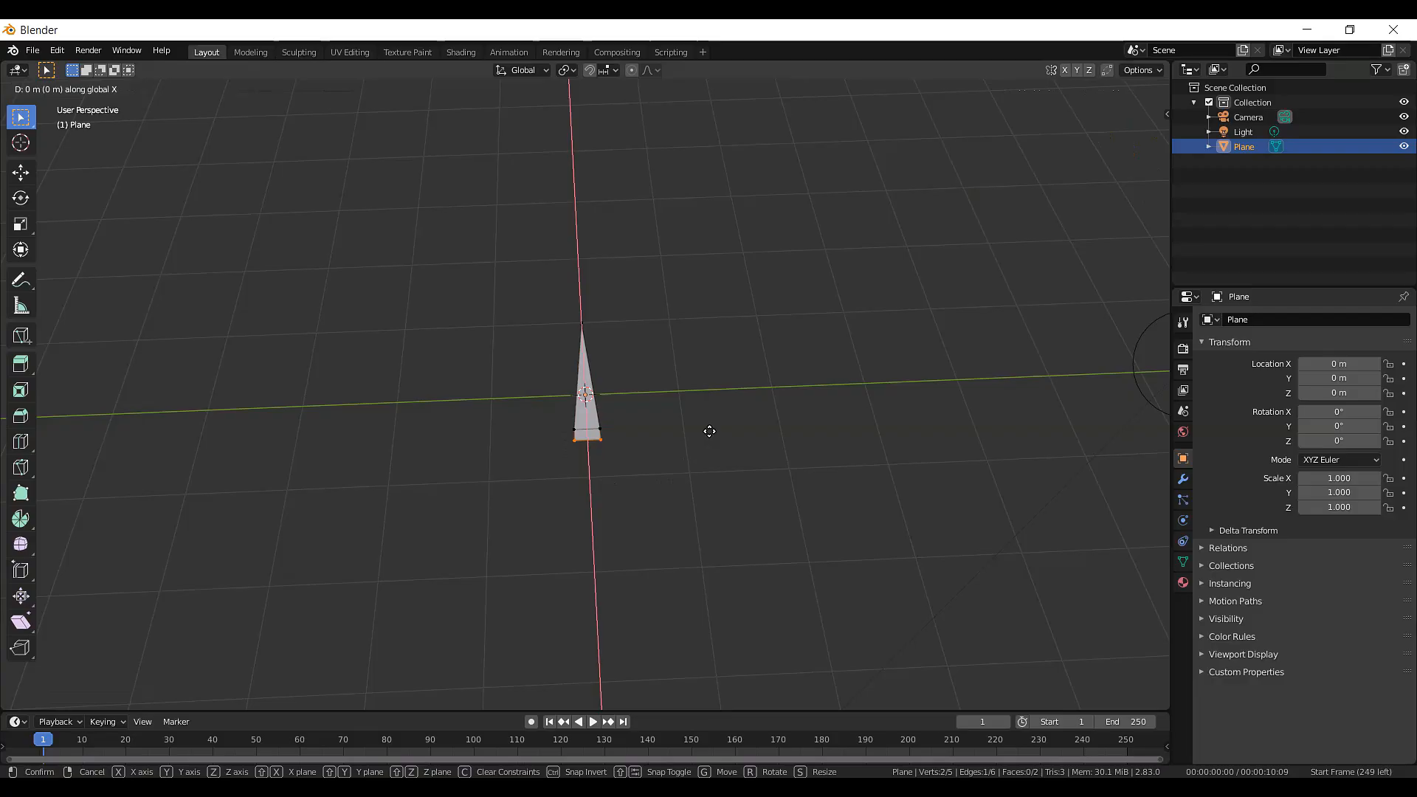
left_click(722, 525)
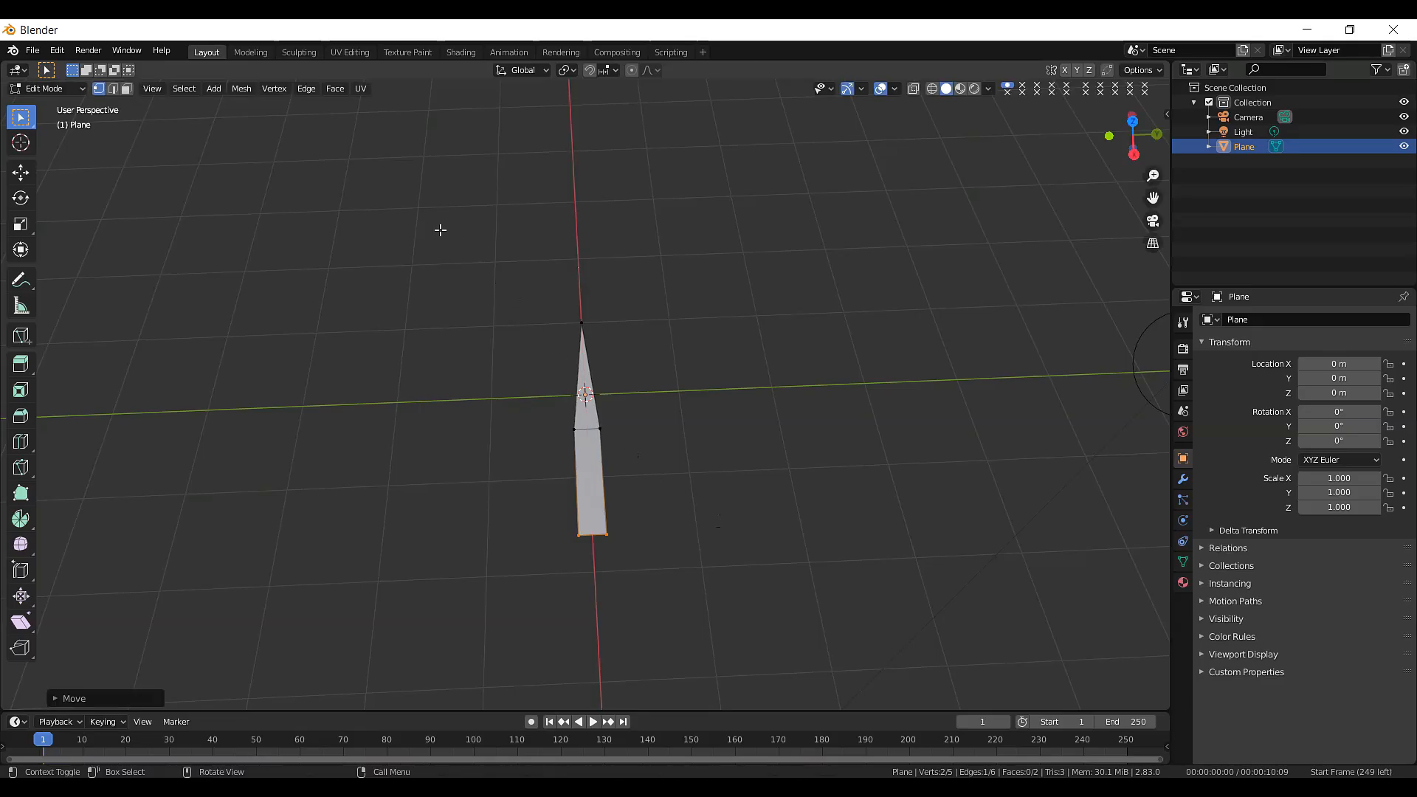
- Rotate the entire blade mesh 90° about the Y axis so it stands upright
left_click_drag(440, 231, 819, 710)
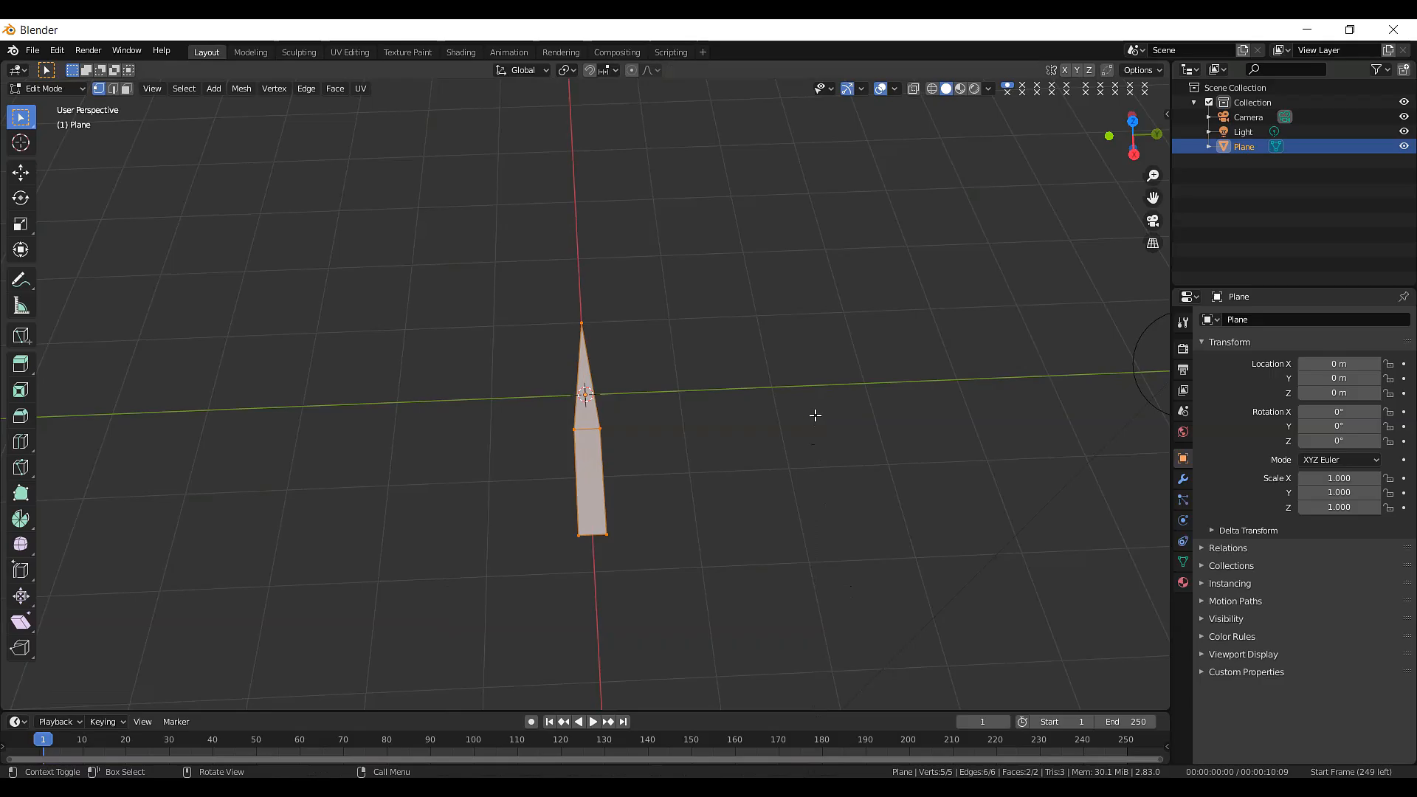
key("r")
type("y")
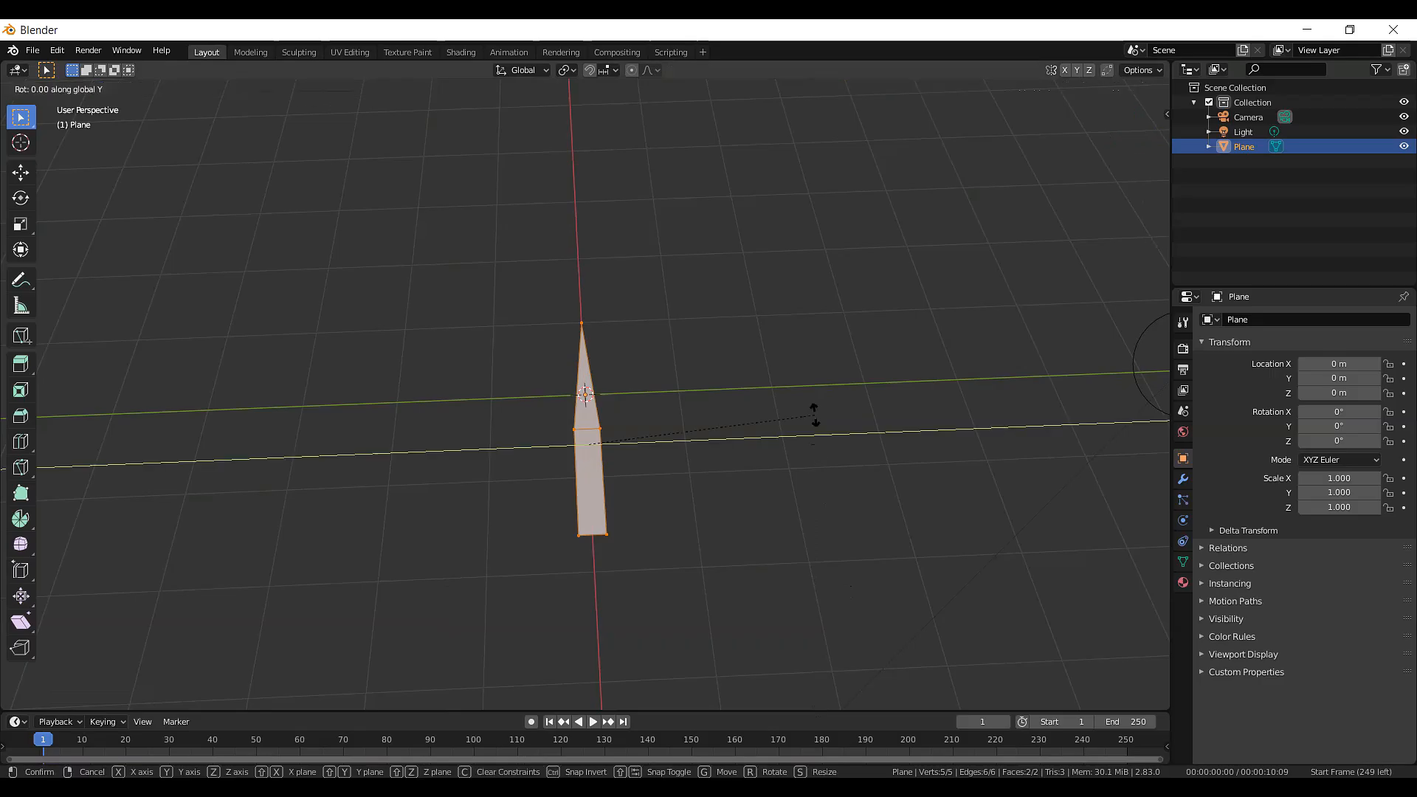
type("90")
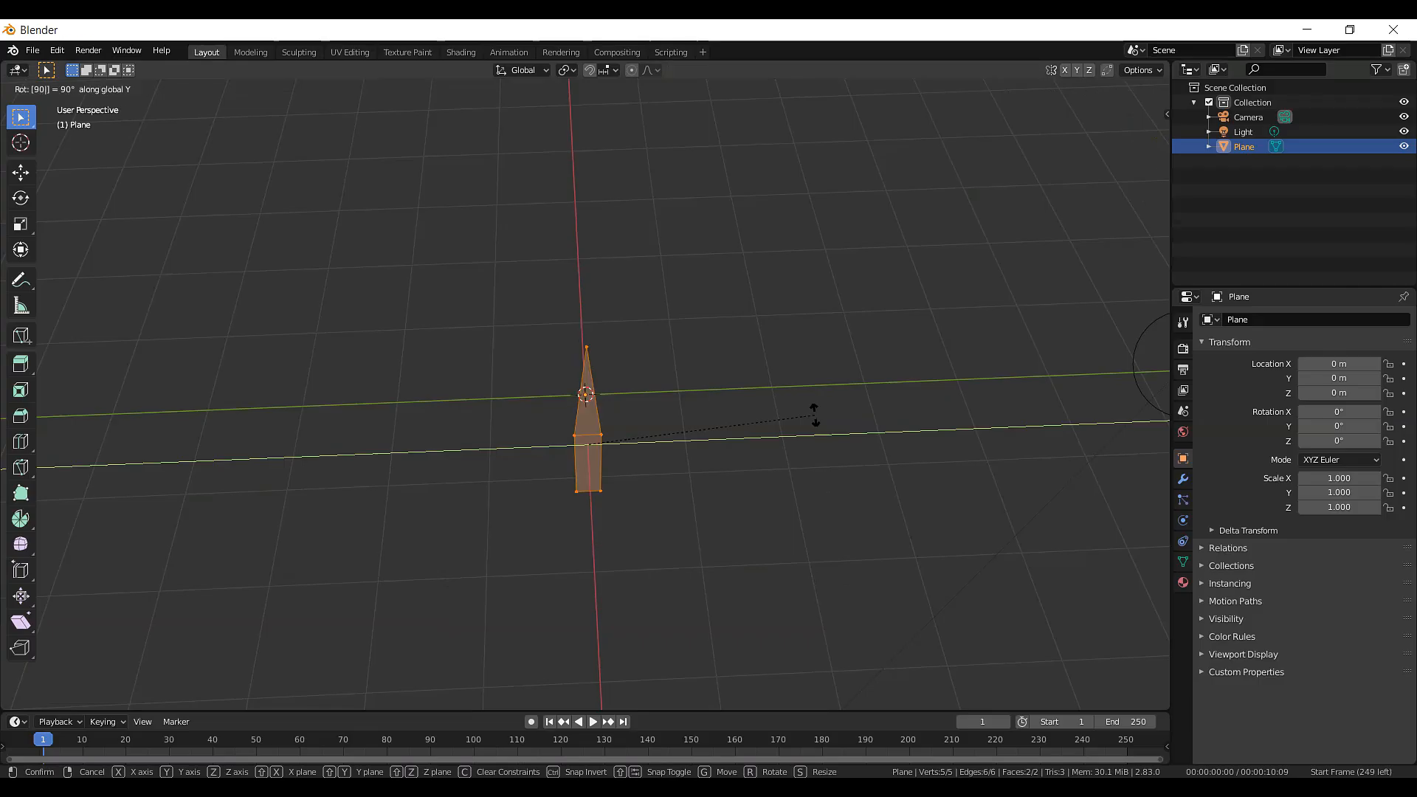
key("Return")
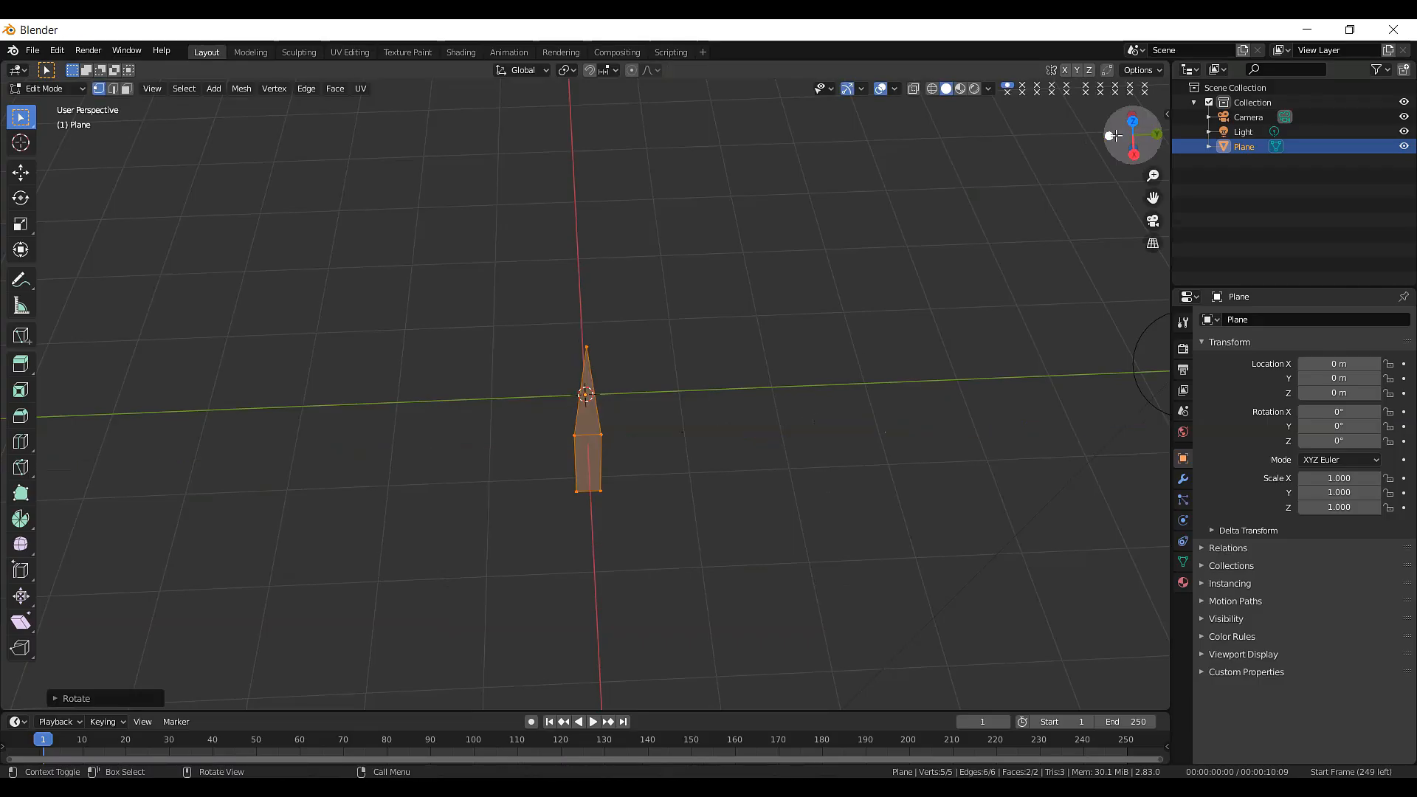
- Raise the whole blade along the Z axis until its base sits at ground level
left_click_drag(1131, 138, 1127, 137)
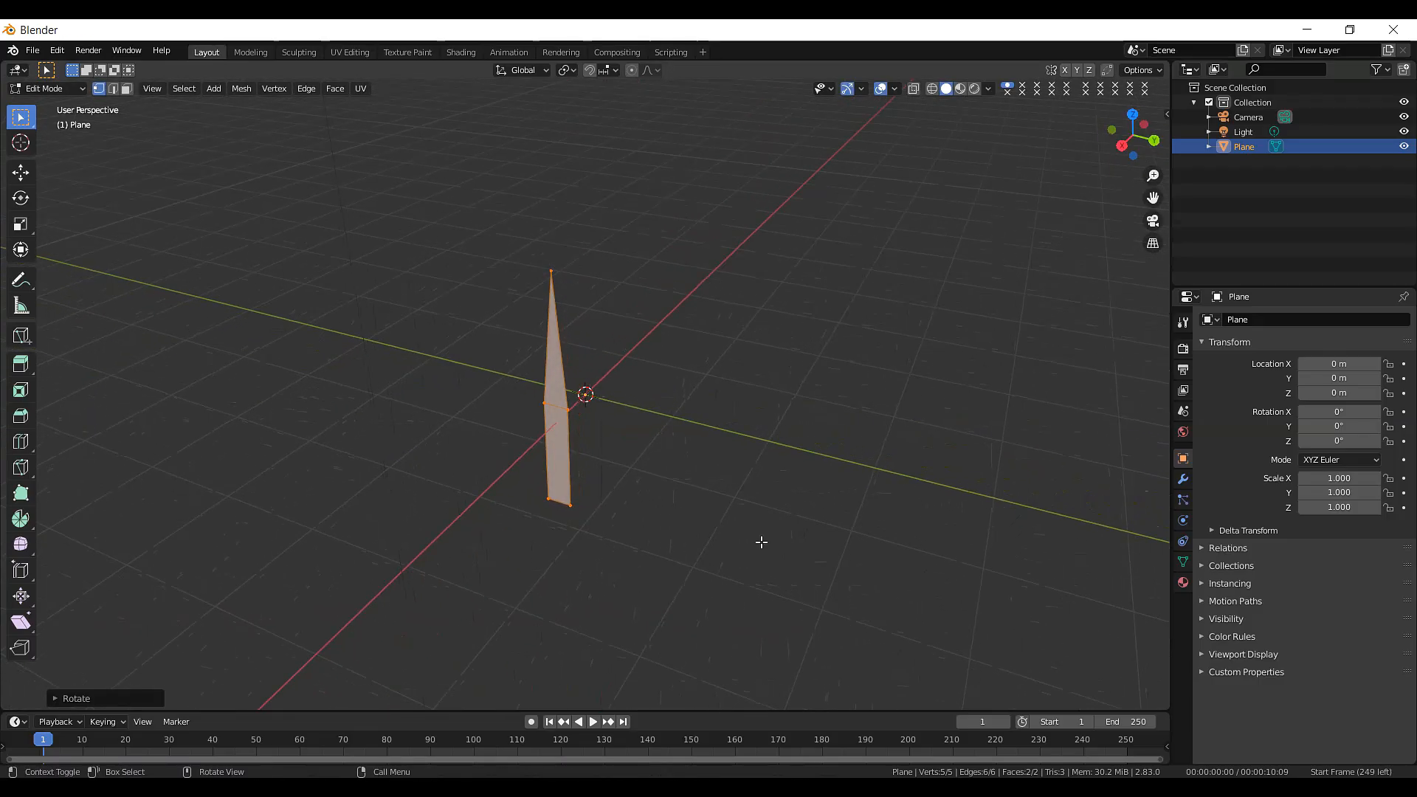
key("g")
key("z")
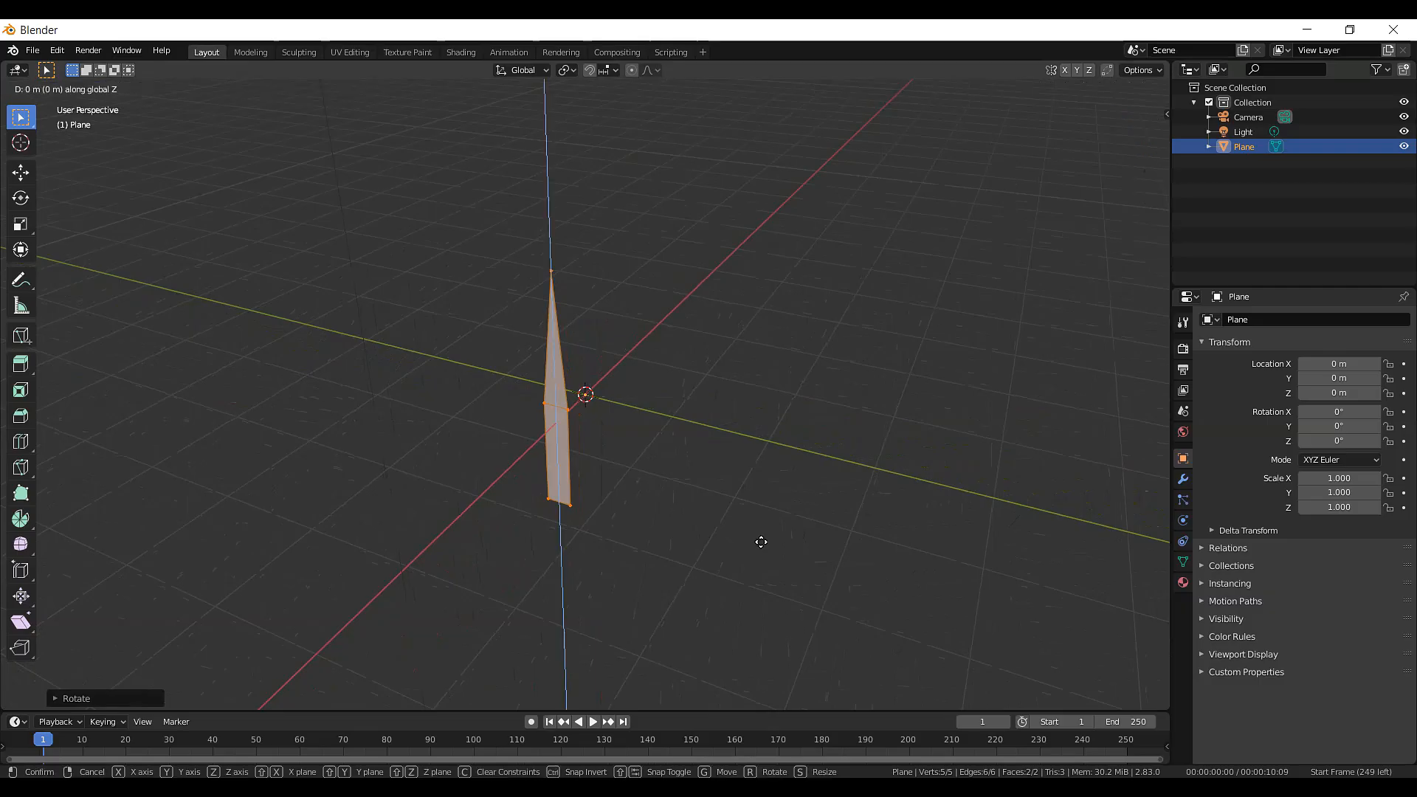
left_click(778, 415)
- Shift the blade's tip vertex in the negative X direction to bend the upper part
left_click_drag(1130, 135, 854, 254)
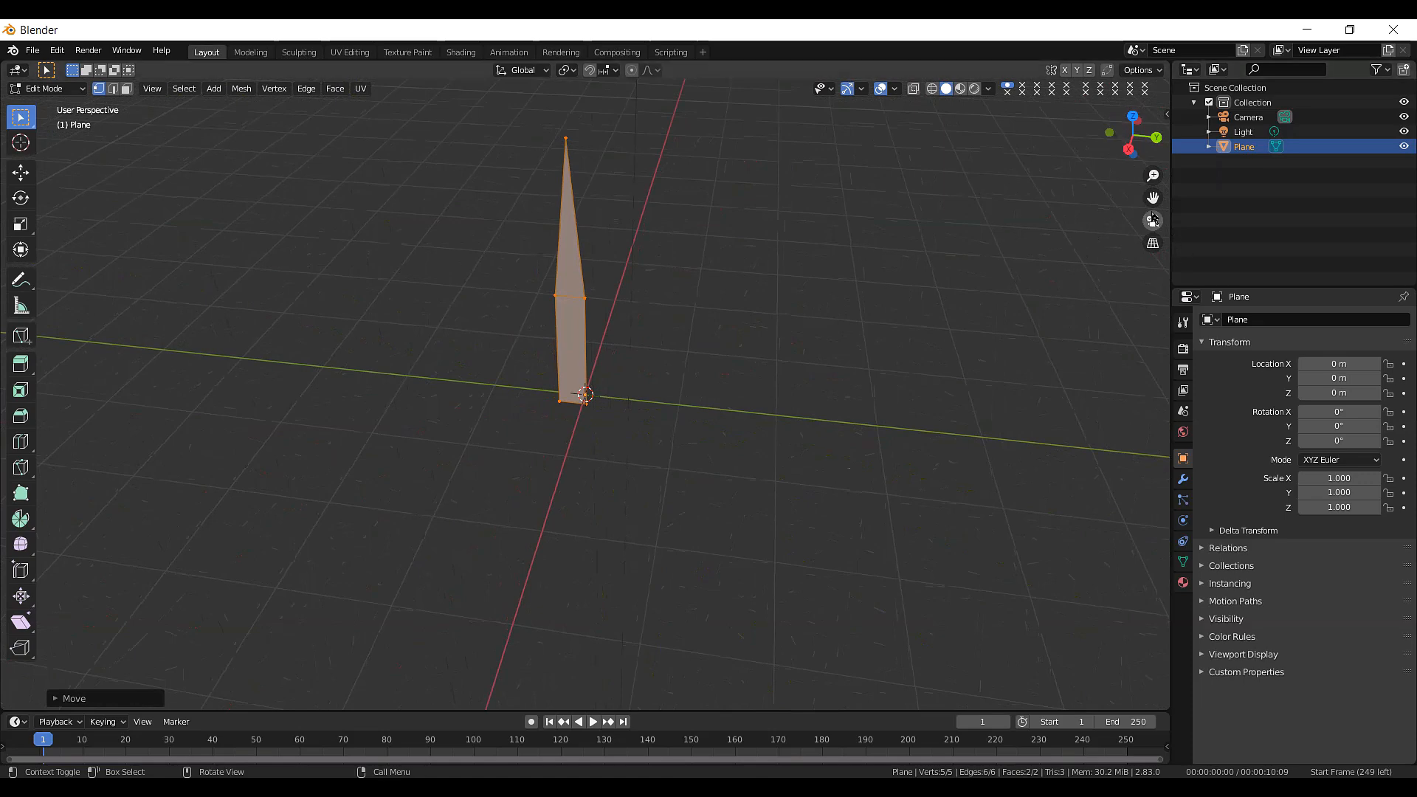
left_click_drag(1152, 198, 1117, 251)
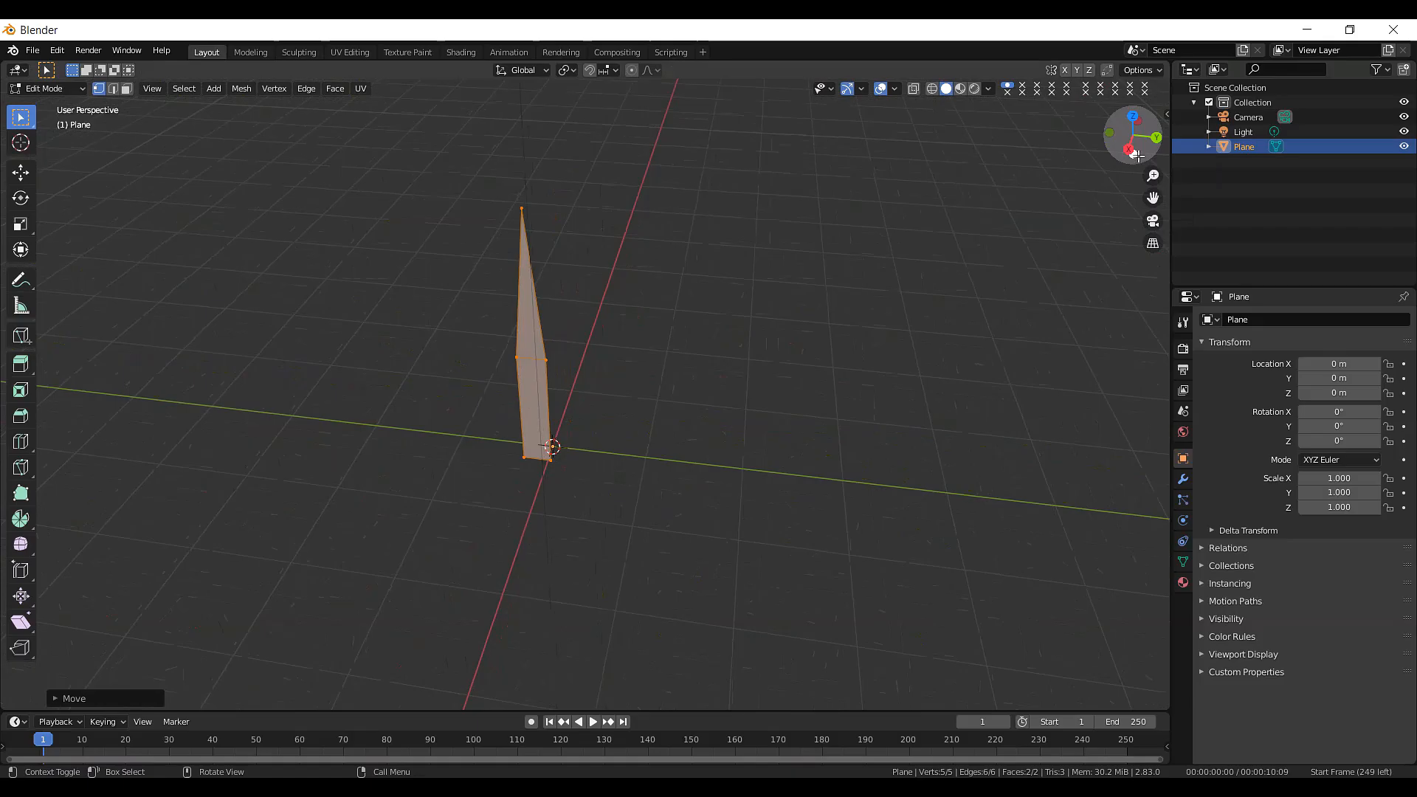
left_click_drag(1132, 136, 1100, 142)
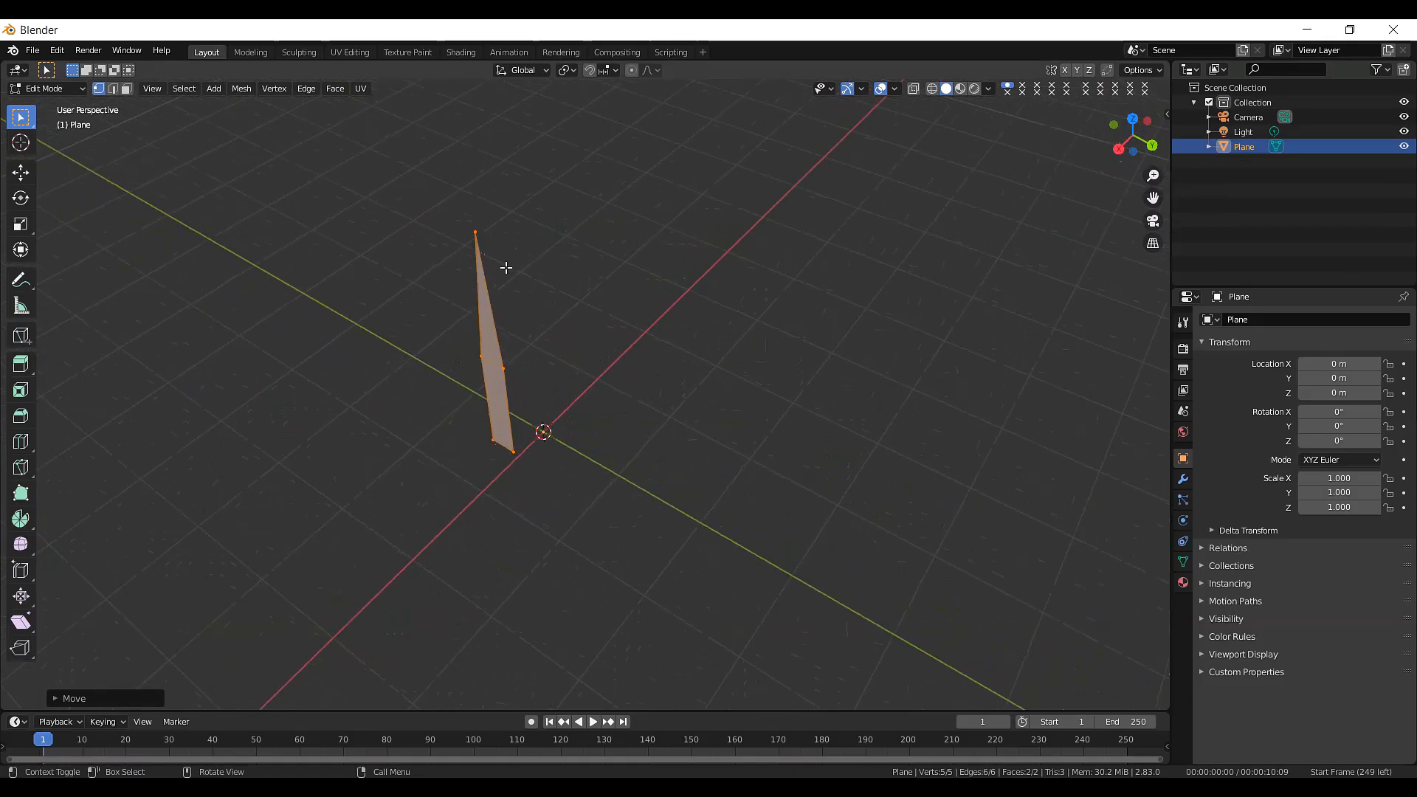
left_click(473, 235)
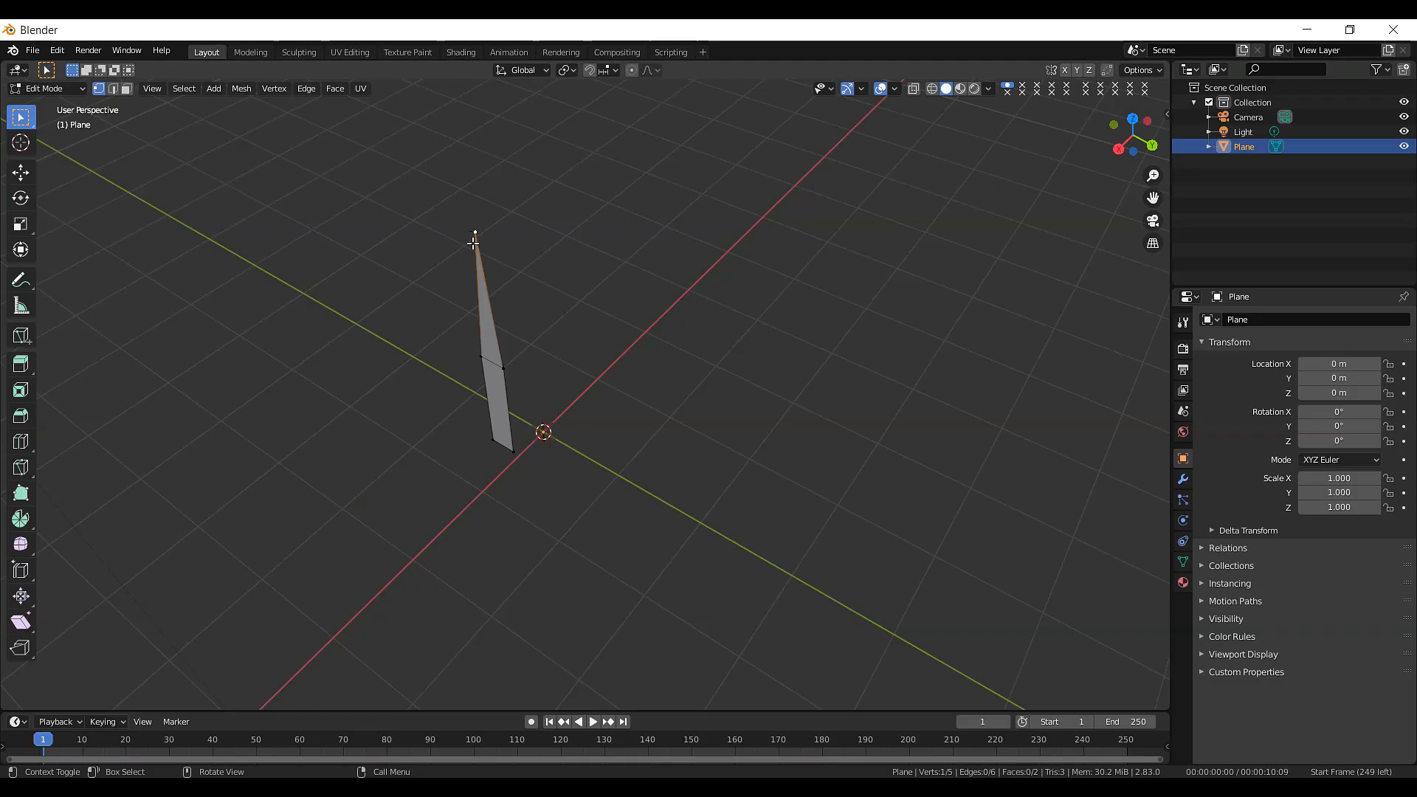
key("g")
key("x")
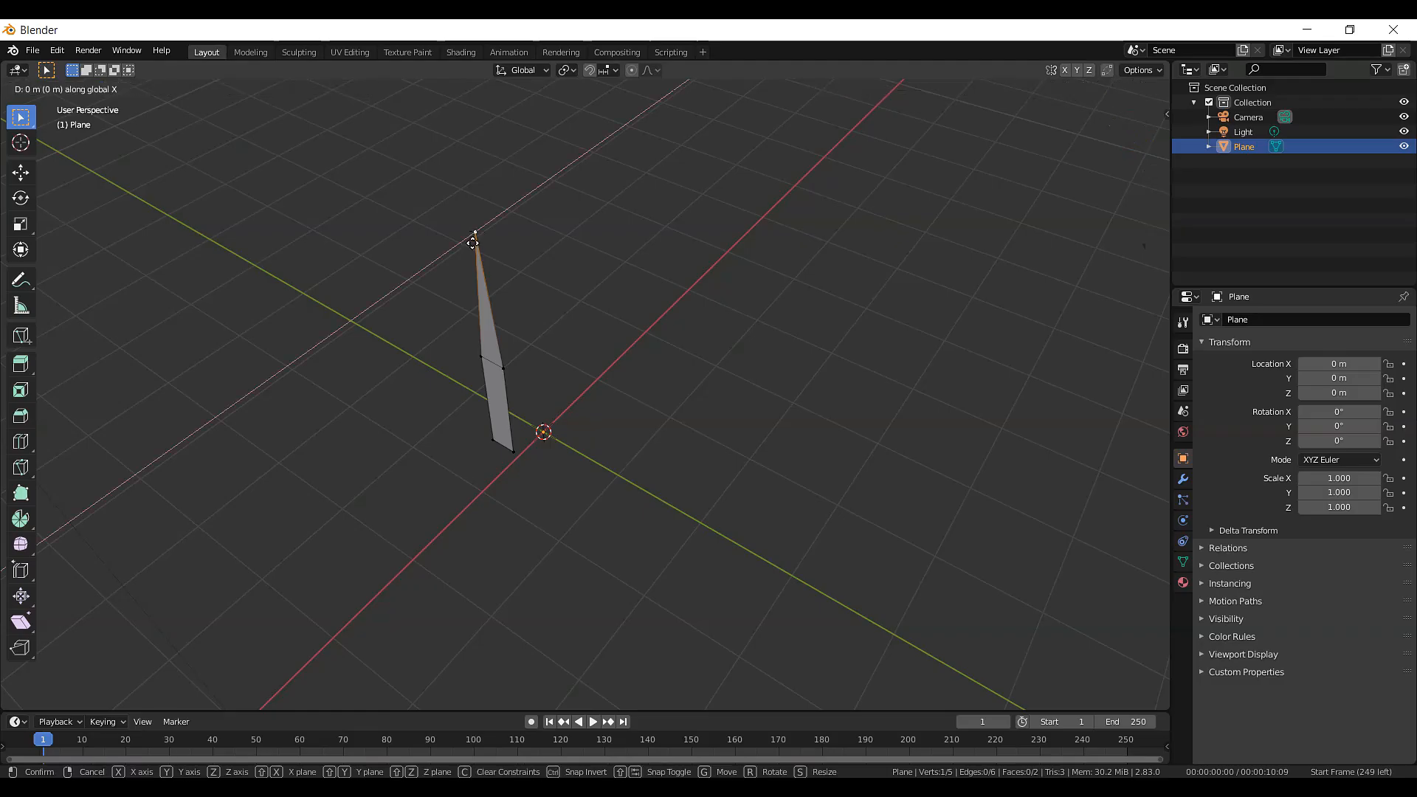
left_click(516, 226)
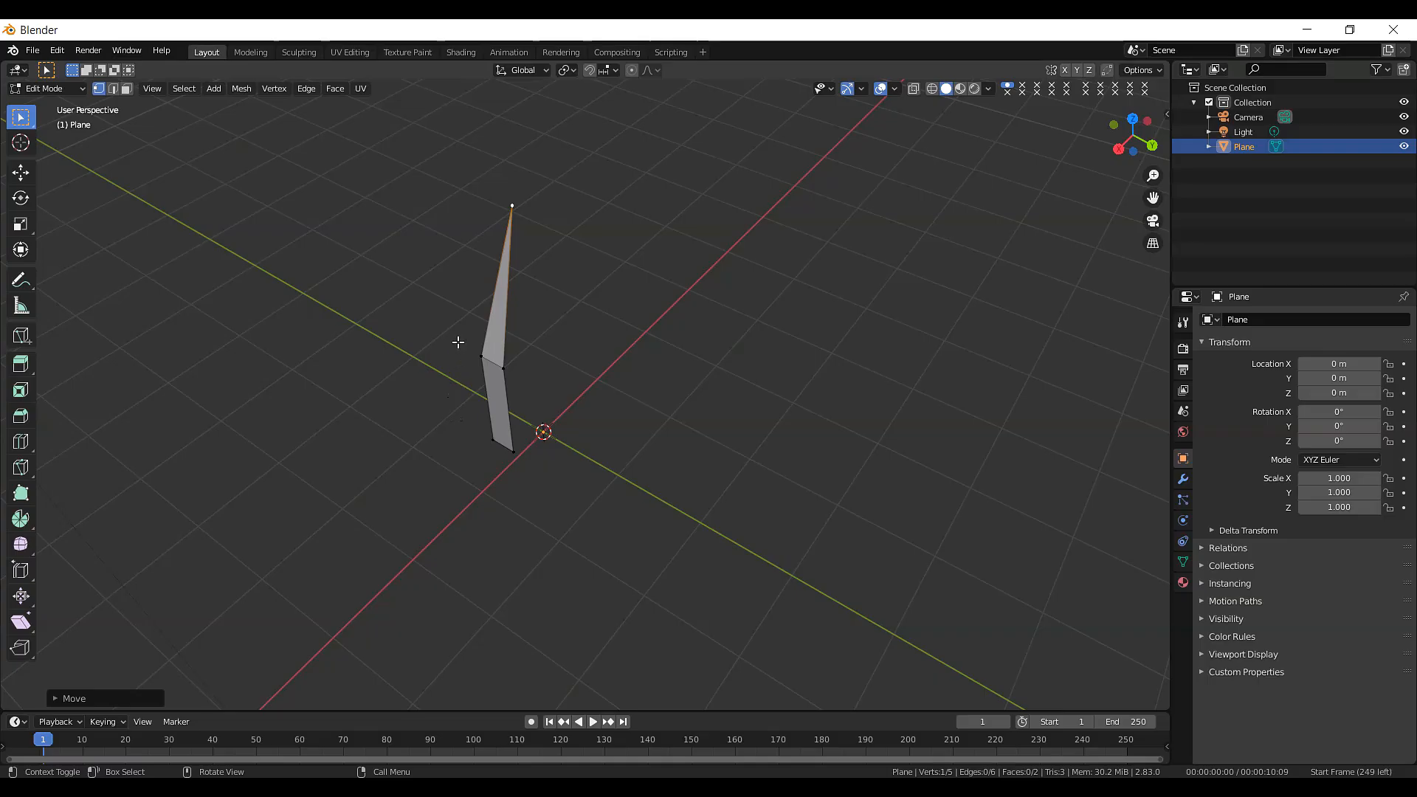
- Move the blade's middle edge about -0.1 m along the X axis to soften the bend
left_click_drag(457, 343, 580, 405)
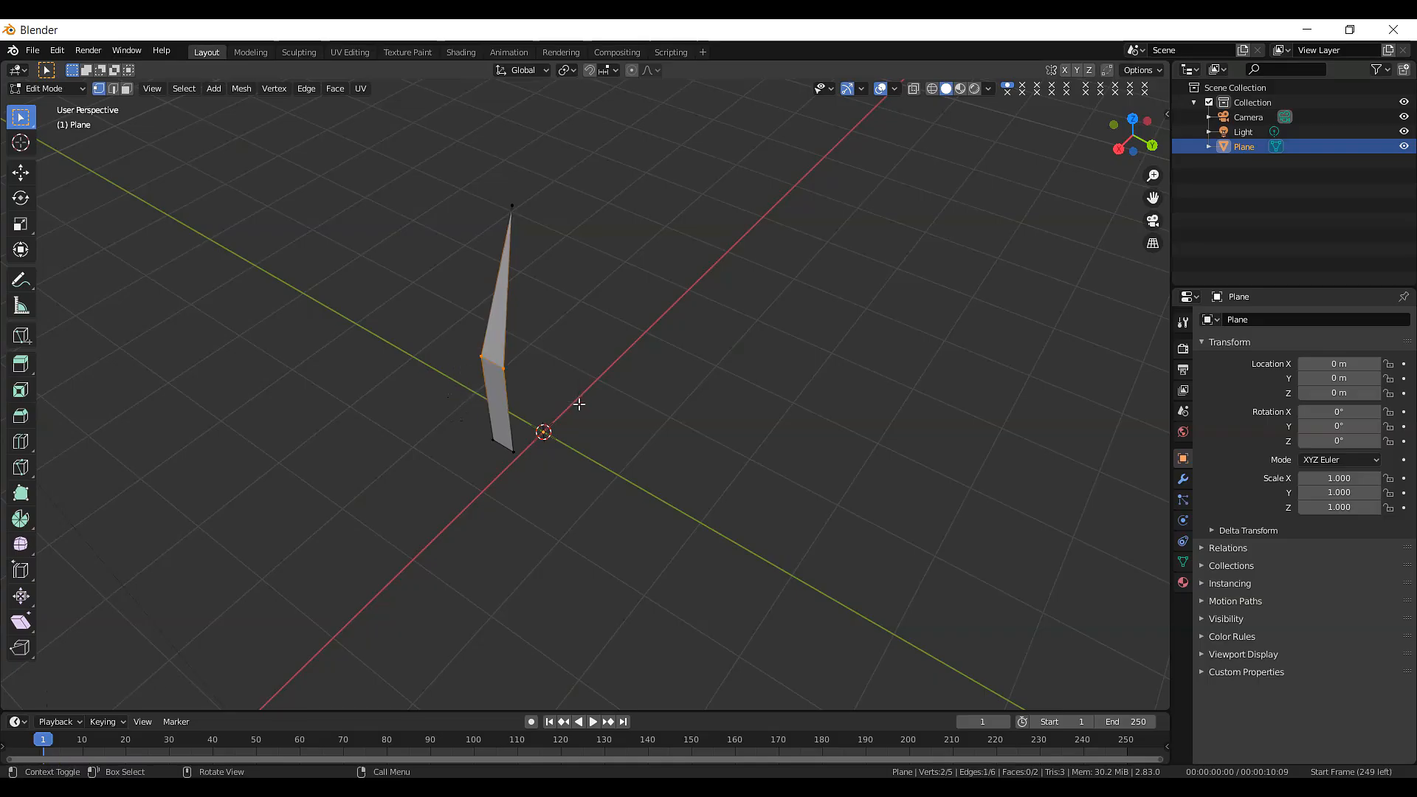
key("g")
key("x")
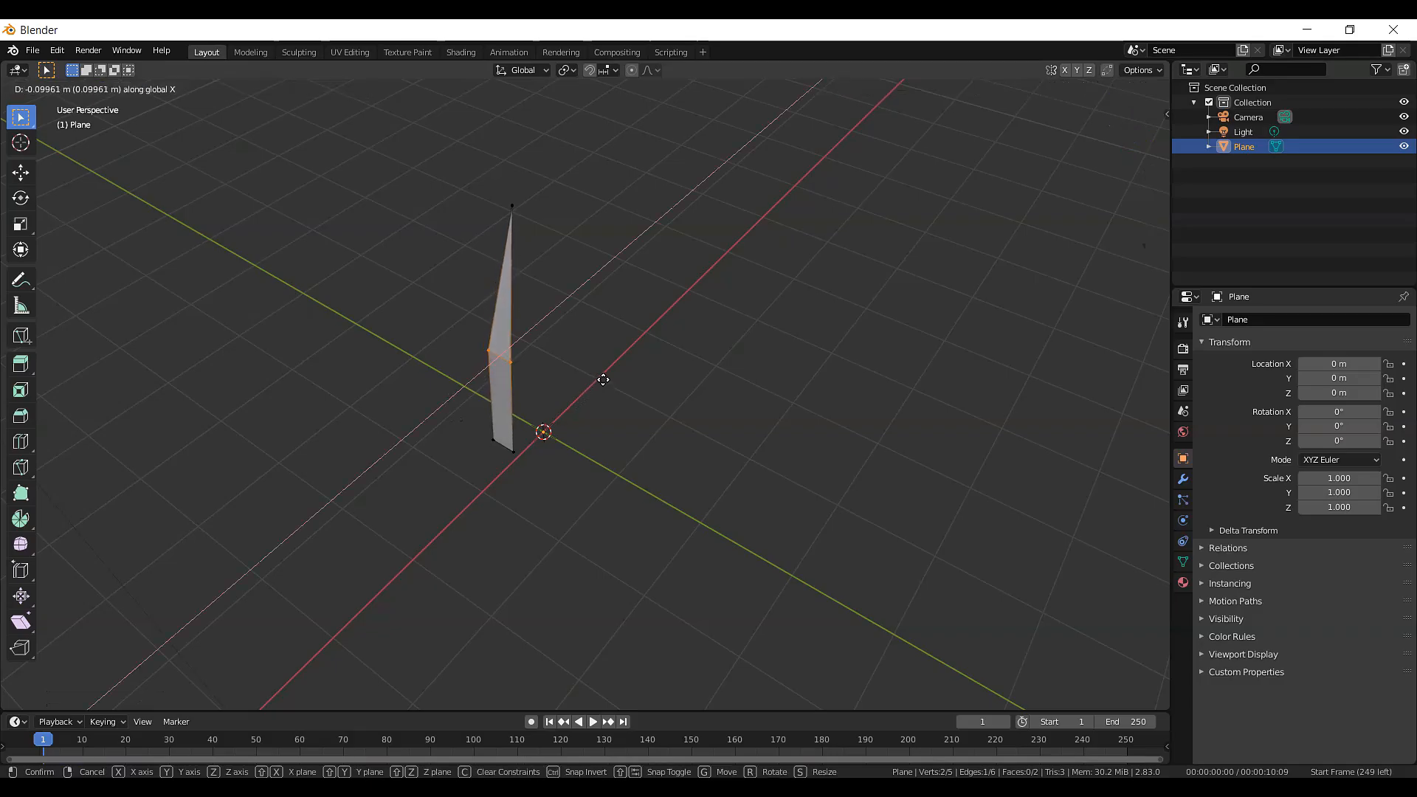
left_click(604, 380)
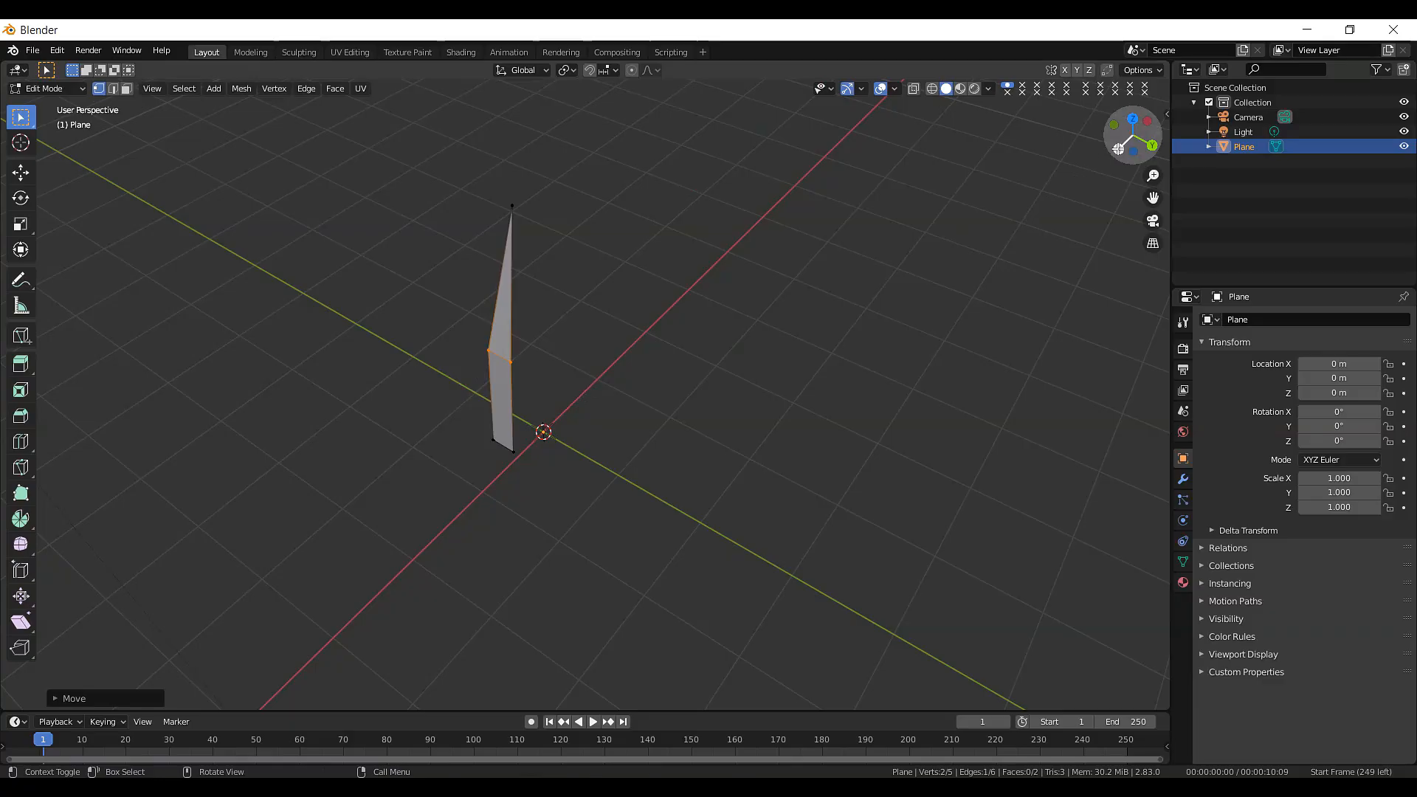
- Scale down the blade's lower rectangular face to make the blade much thinner
left_click_drag(1136, 136, 1204, 119)
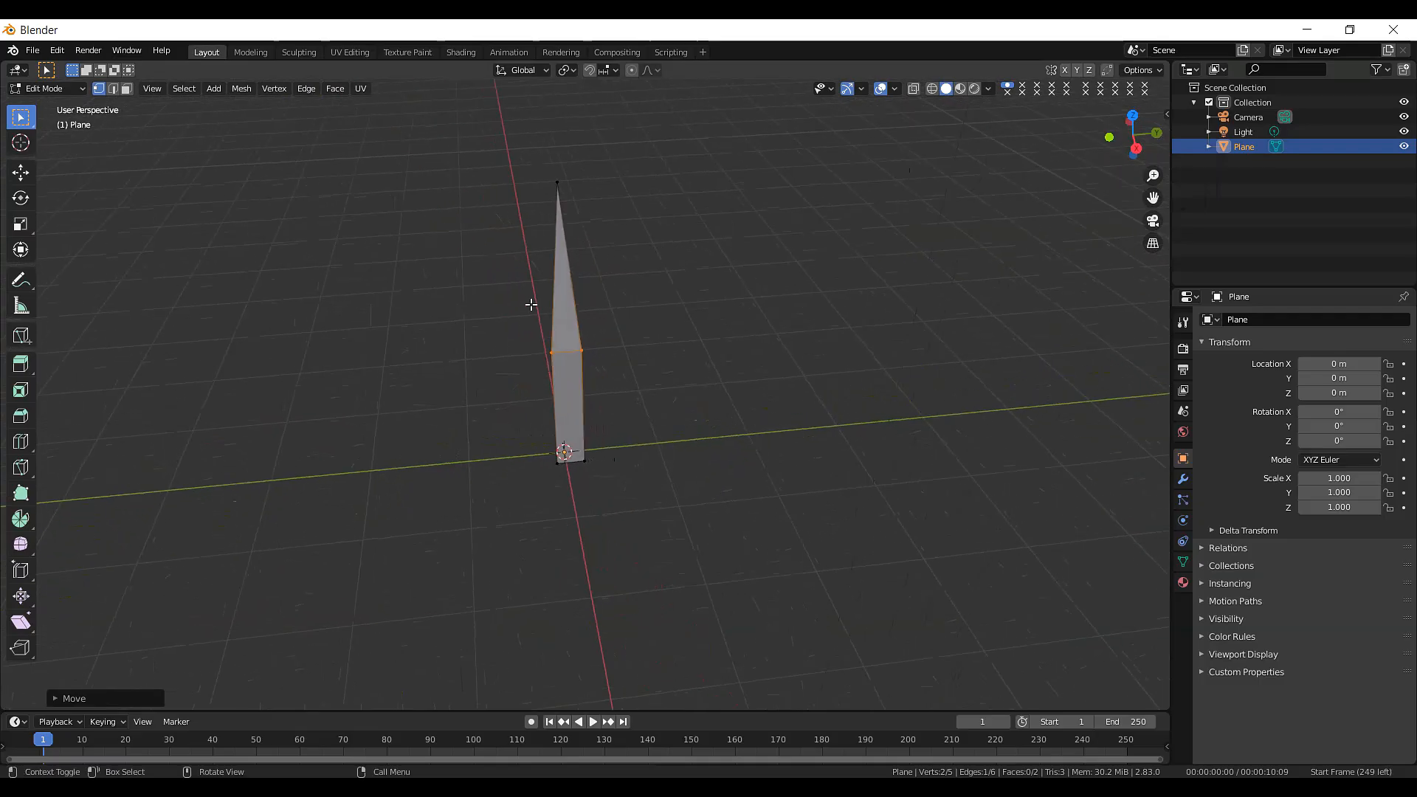
left_click_drag(465, 302, 824, 658)
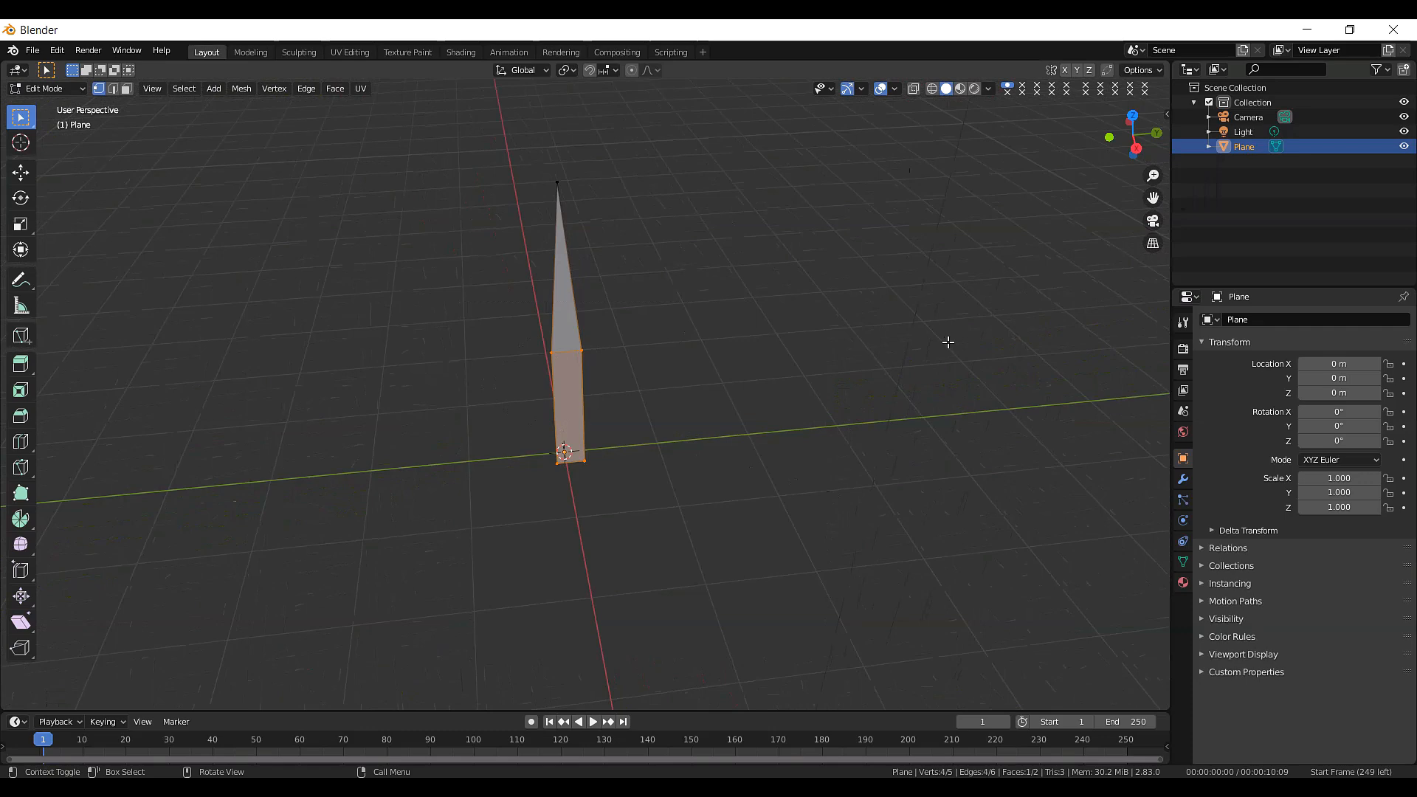
key("s")
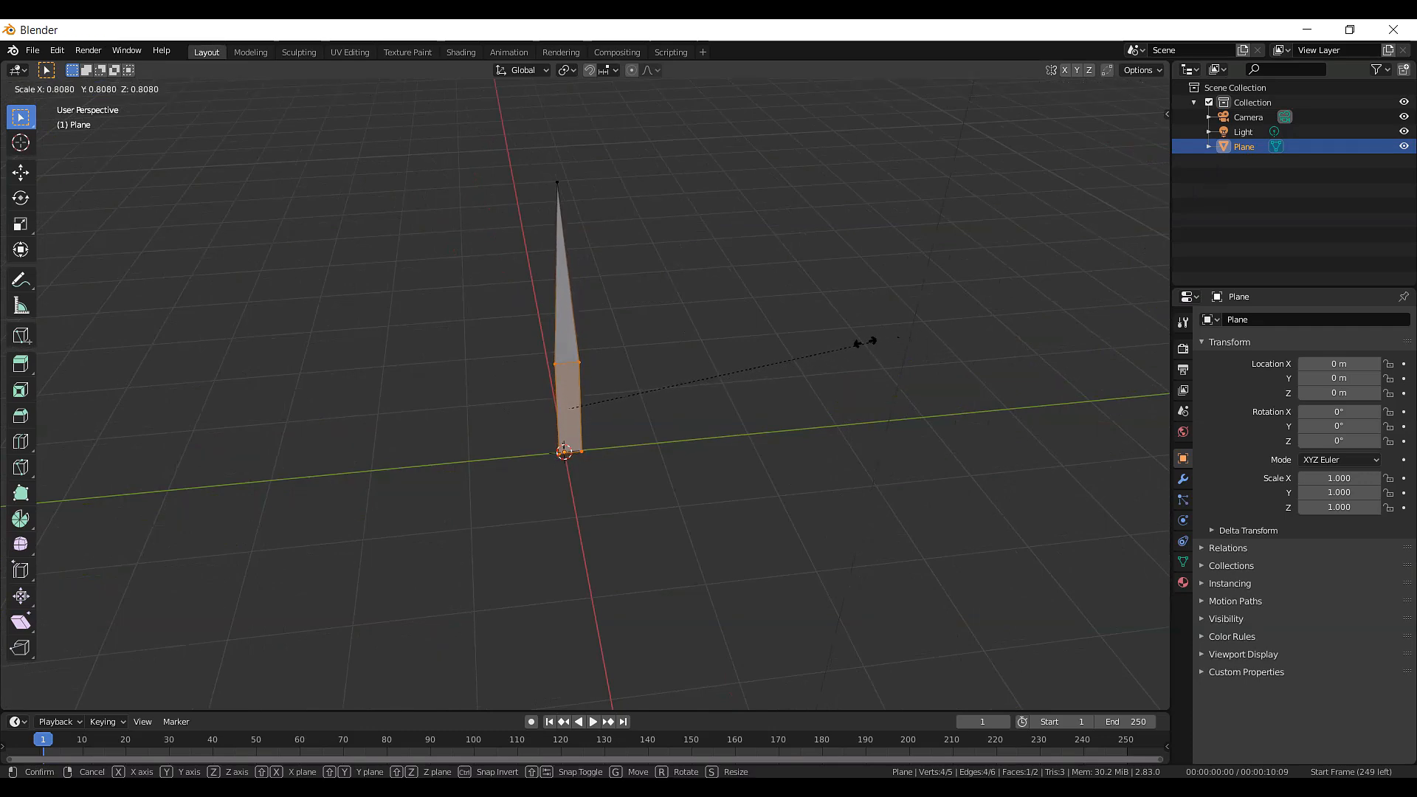
left_click(719, 362)
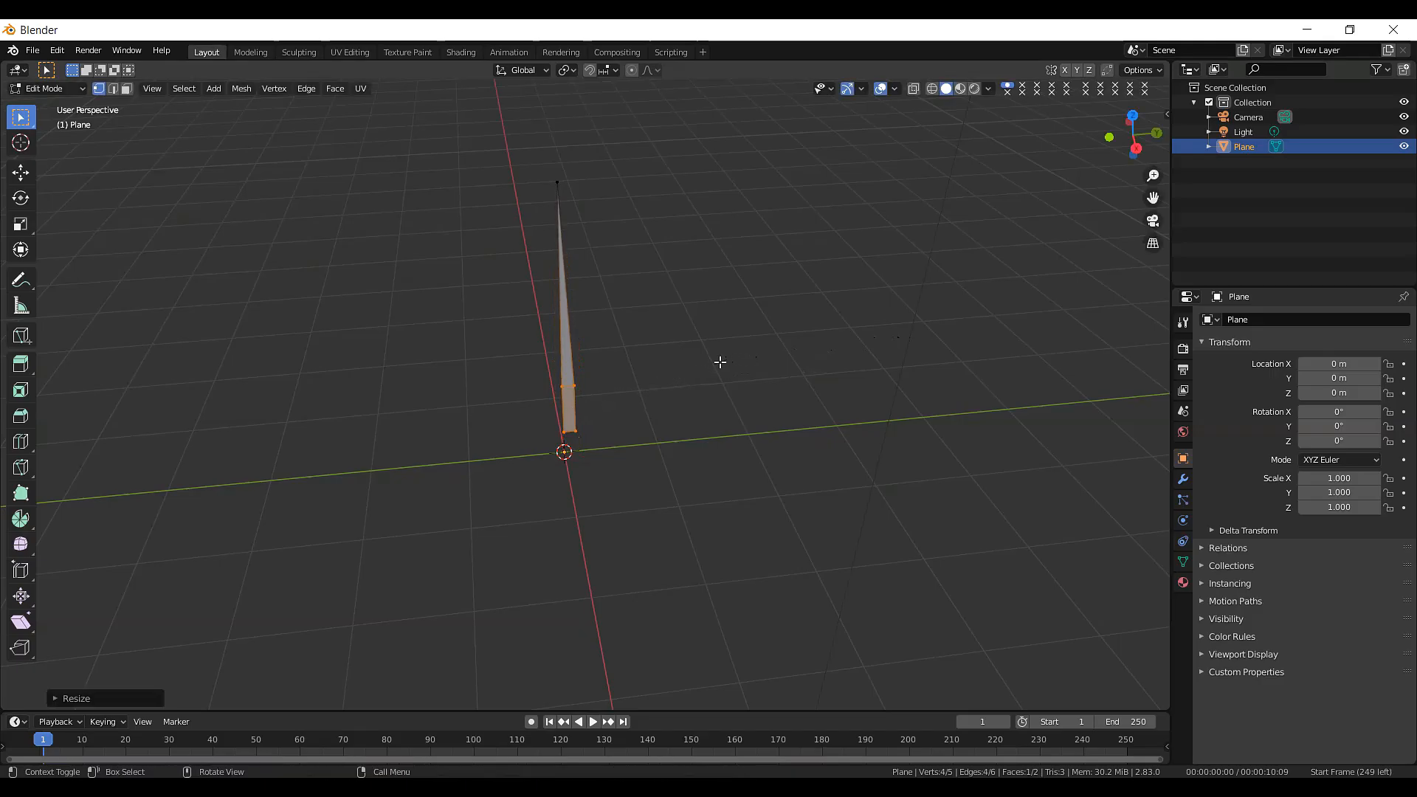
- Duplicate the entire blade and place the copy in the positive X direction from the original
left_click_drag(1133, 135, 1073, 152)
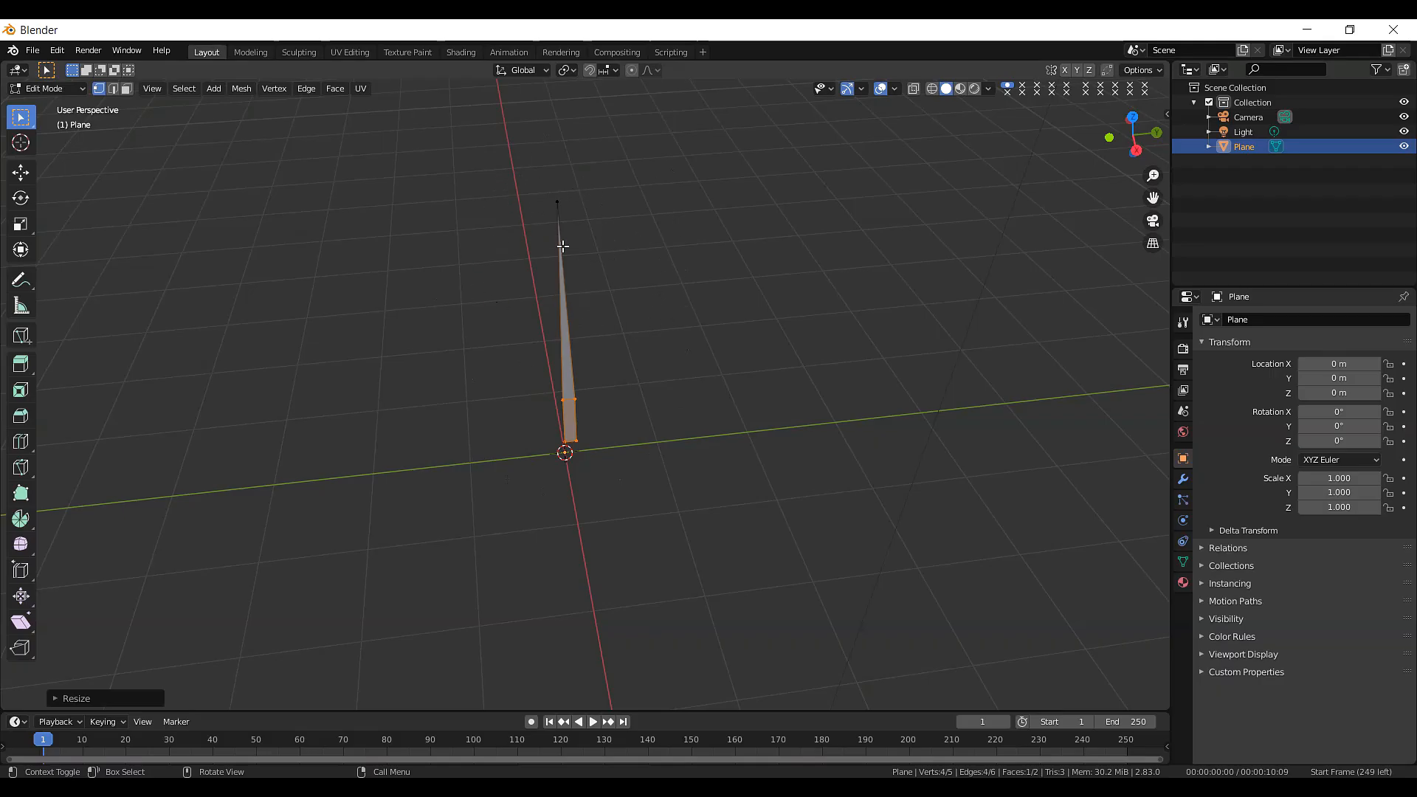
left_click_drag(451, 139, 800, 703)
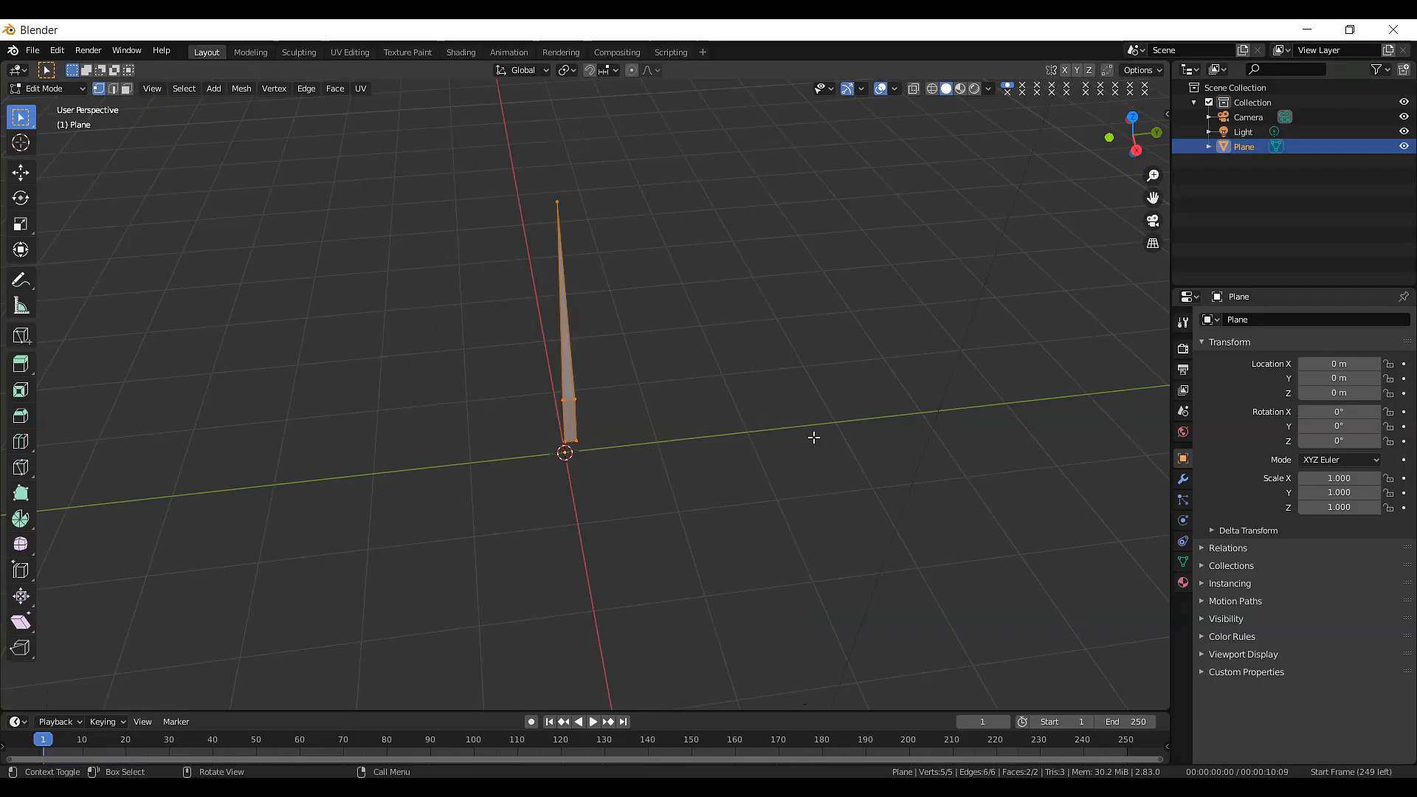
key("shift+d")
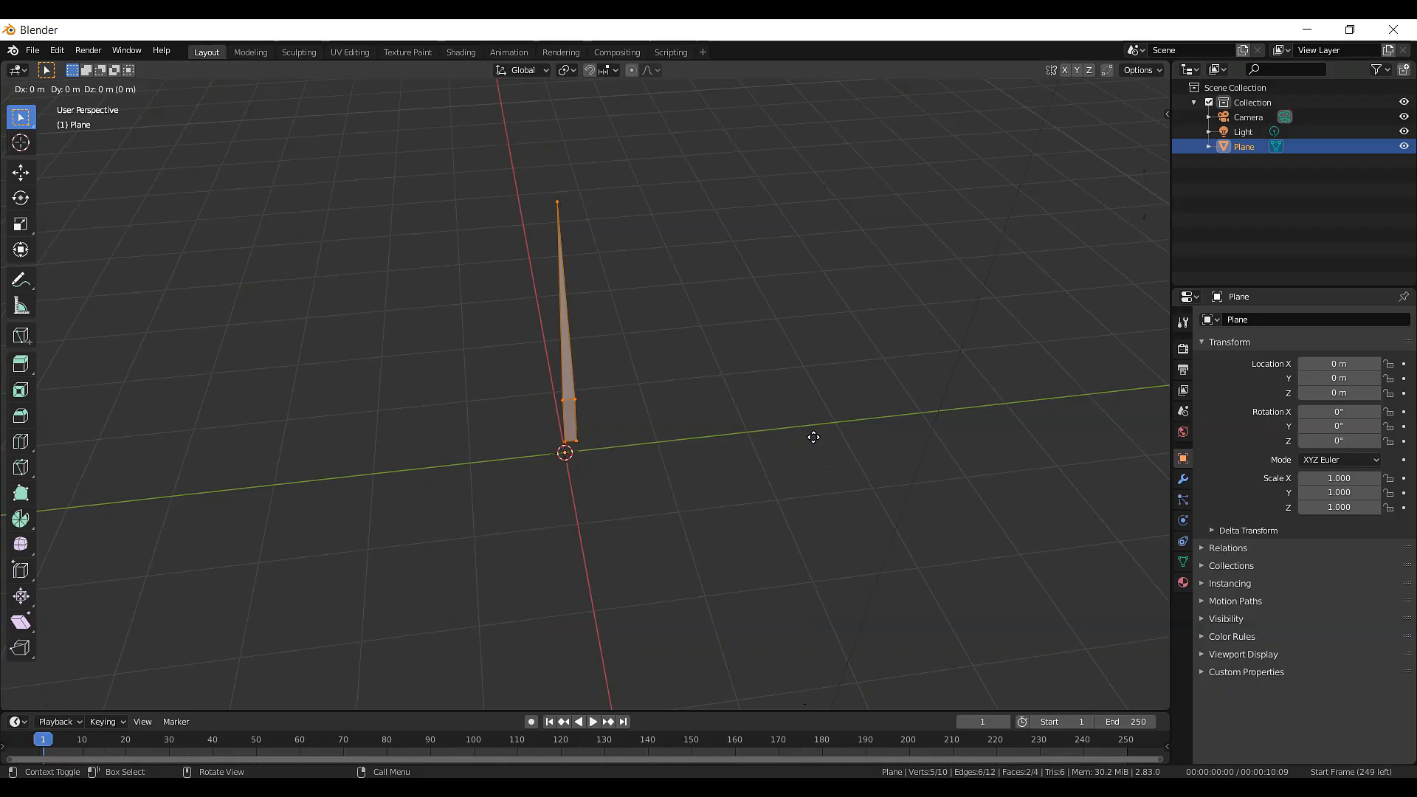
key("x")
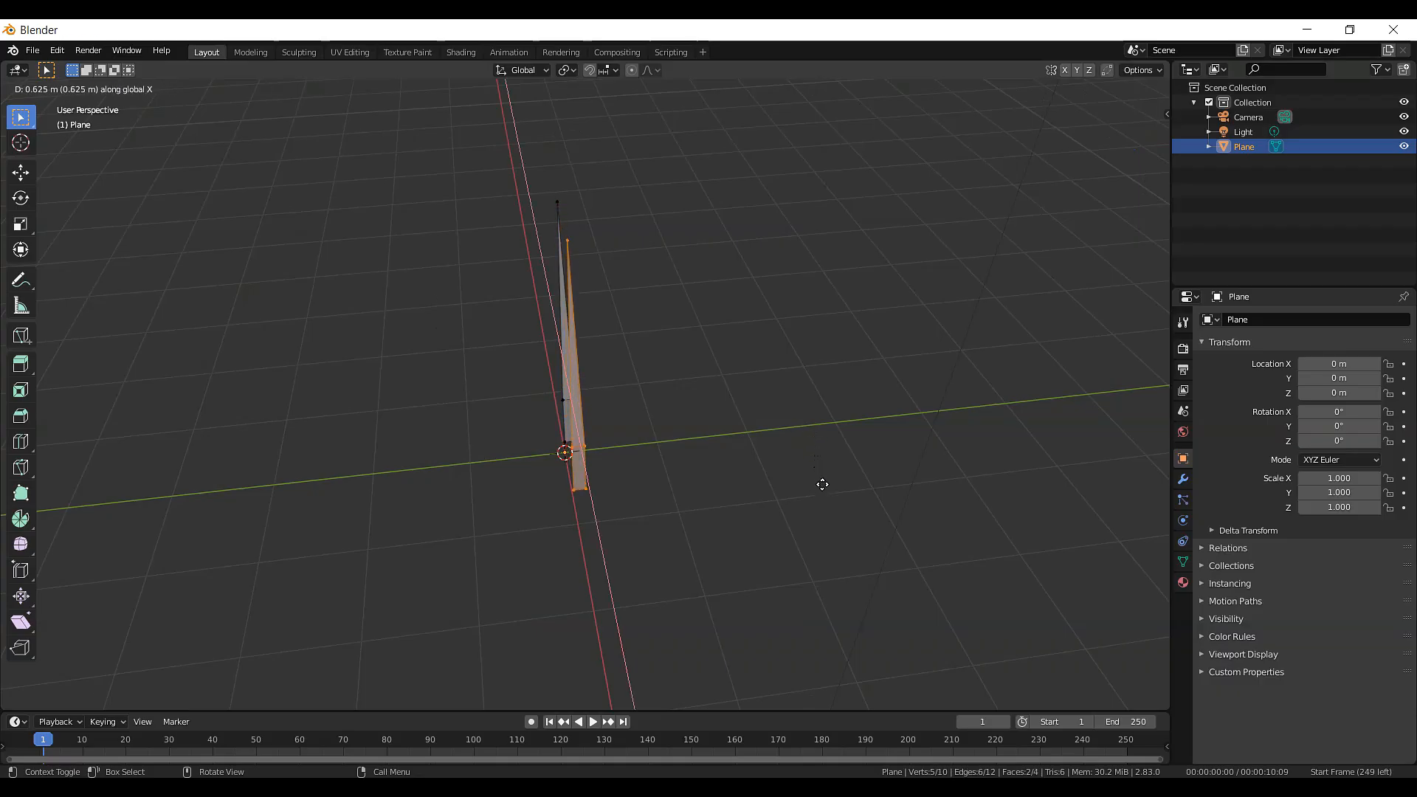
left_click(824, 494)
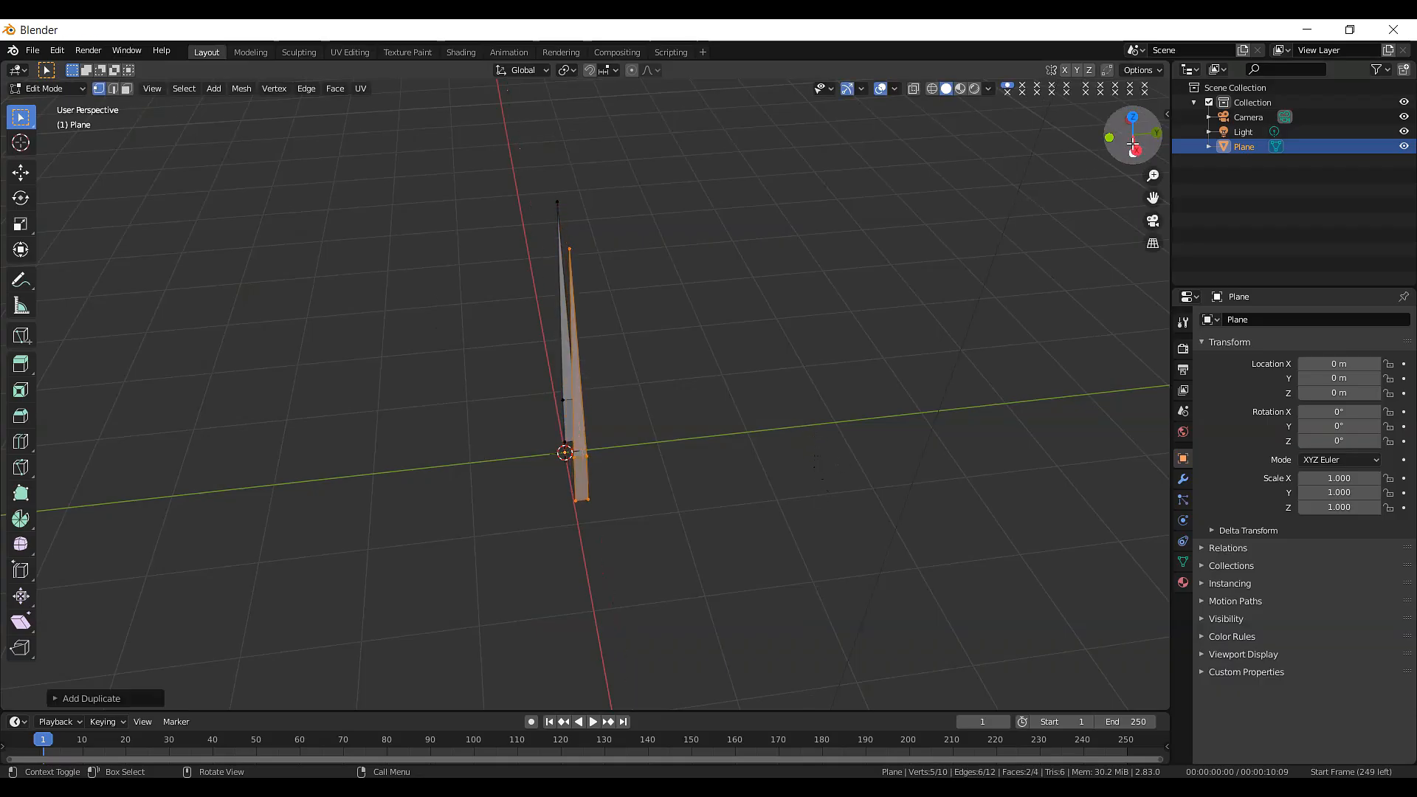
- Rotate the duplicated blade 90° around the global Z axis
left_click_drag(1129, 140, 1091, 146)
key("r")
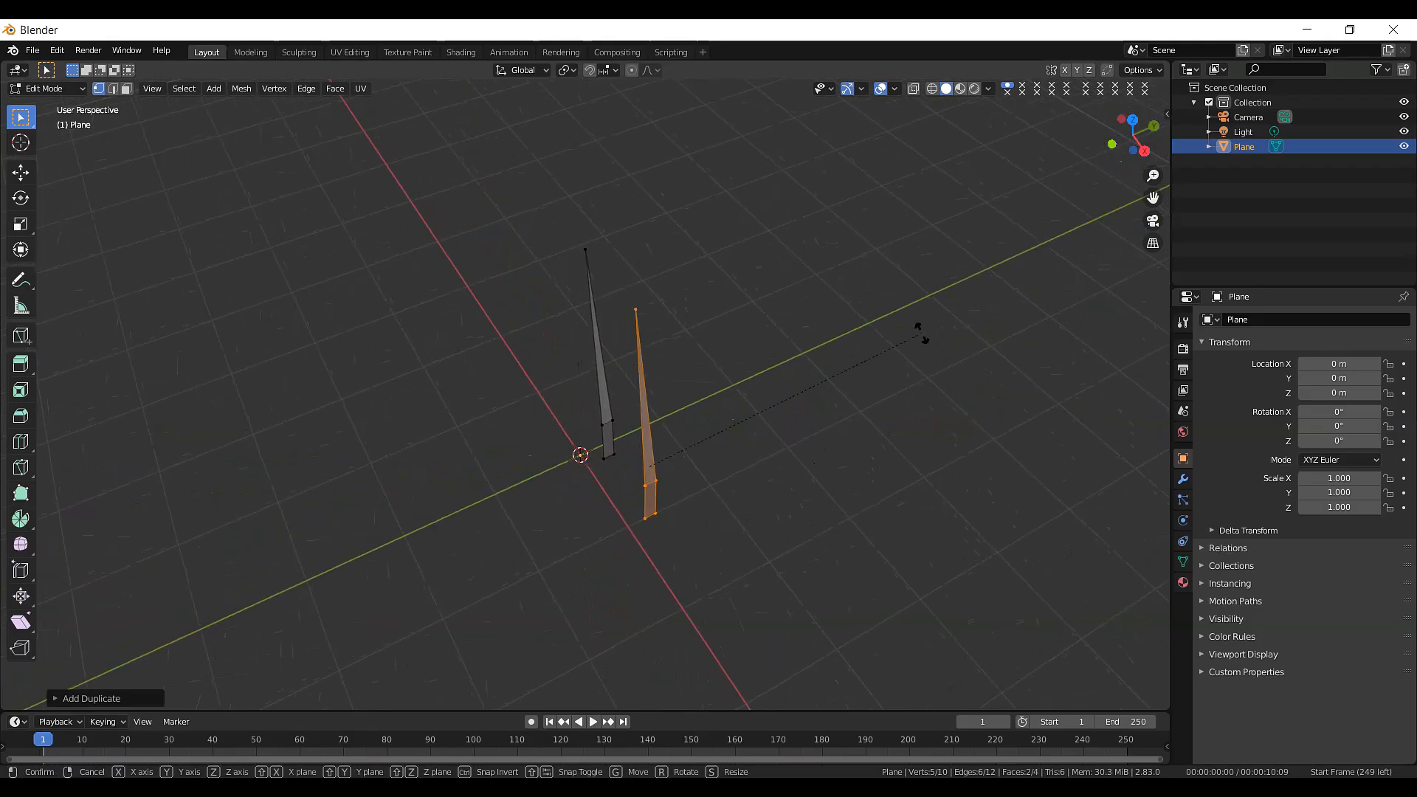
type("z")
type("90")
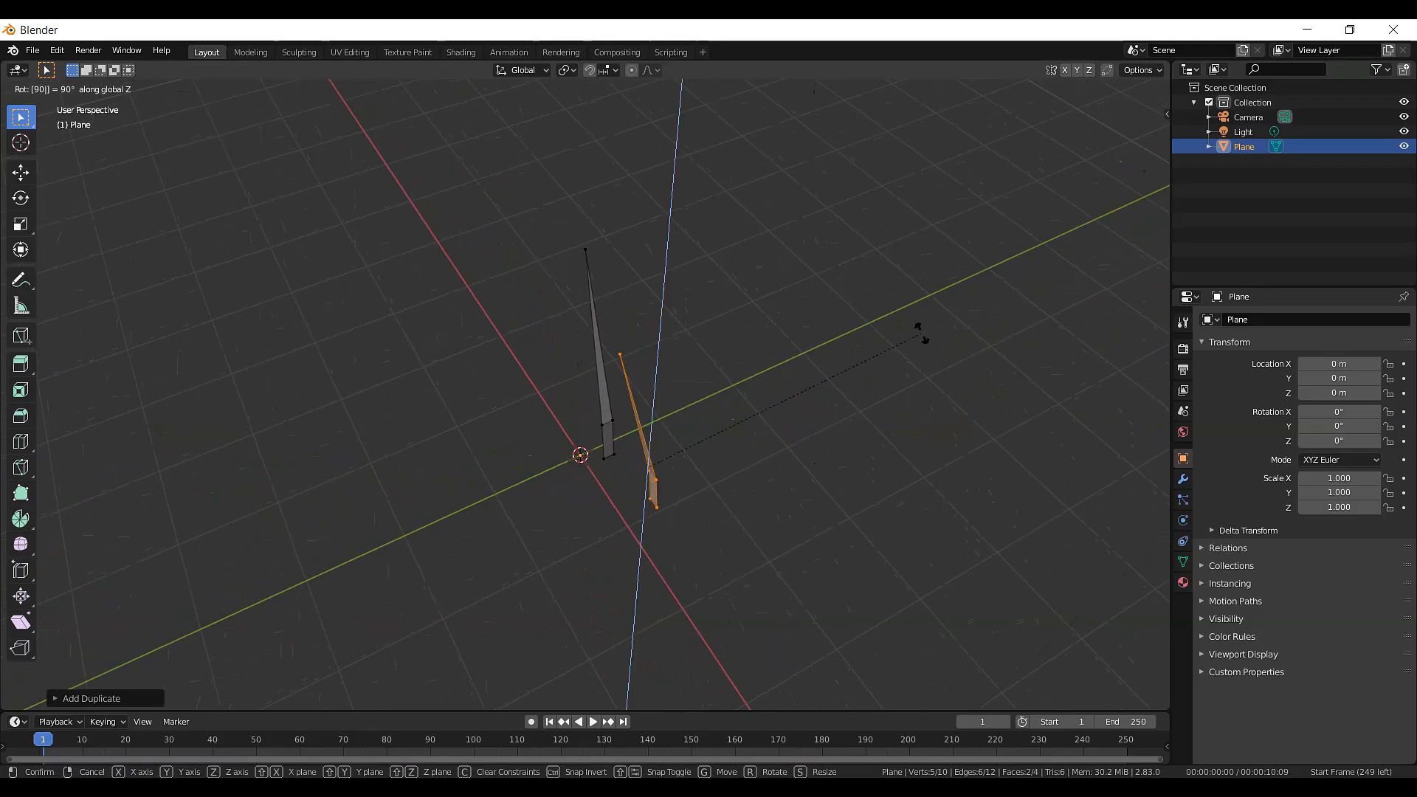
key("Return")
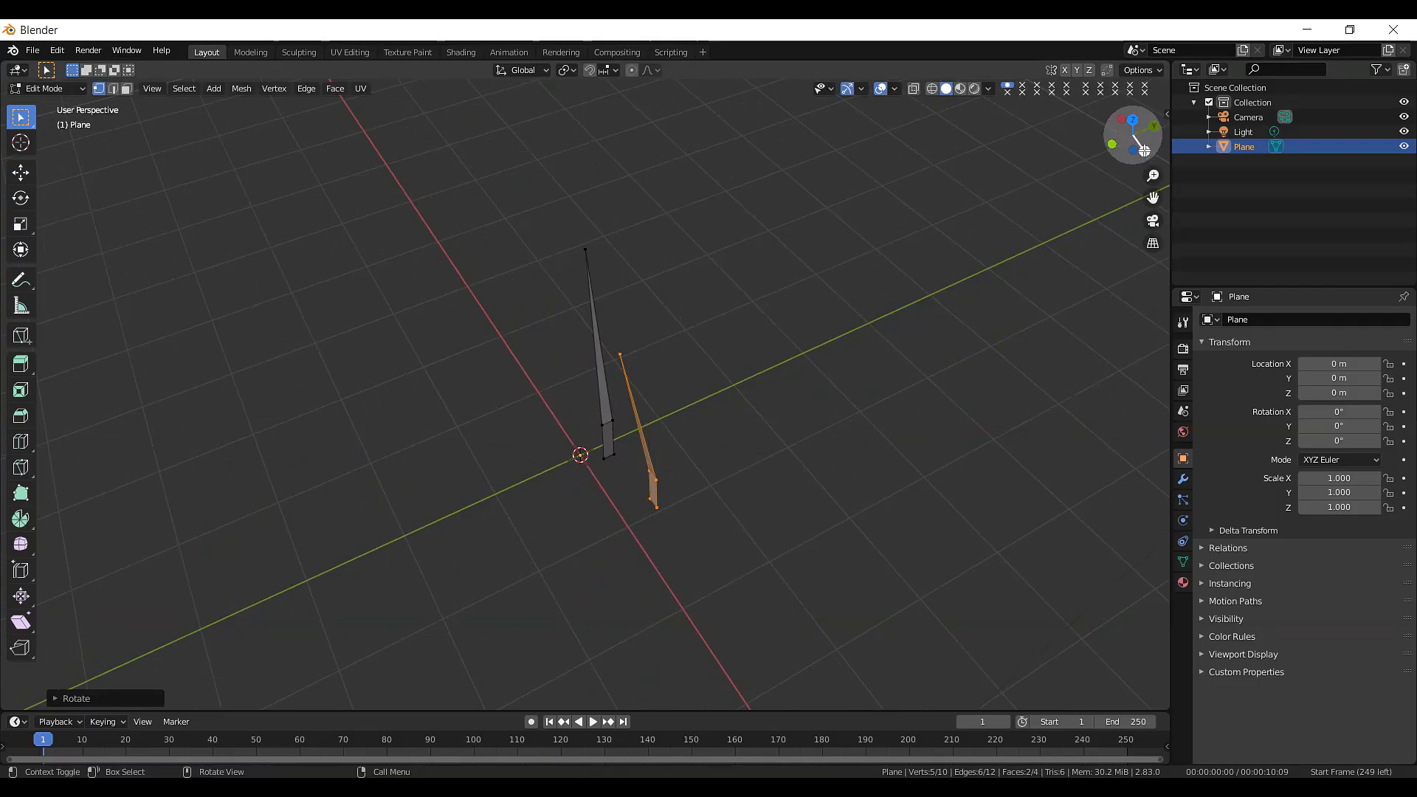
- Move the rotated blade copy about -0.32 m along the X axis, towards the original blade
left_click_drag(1127, 142, 121, 298)
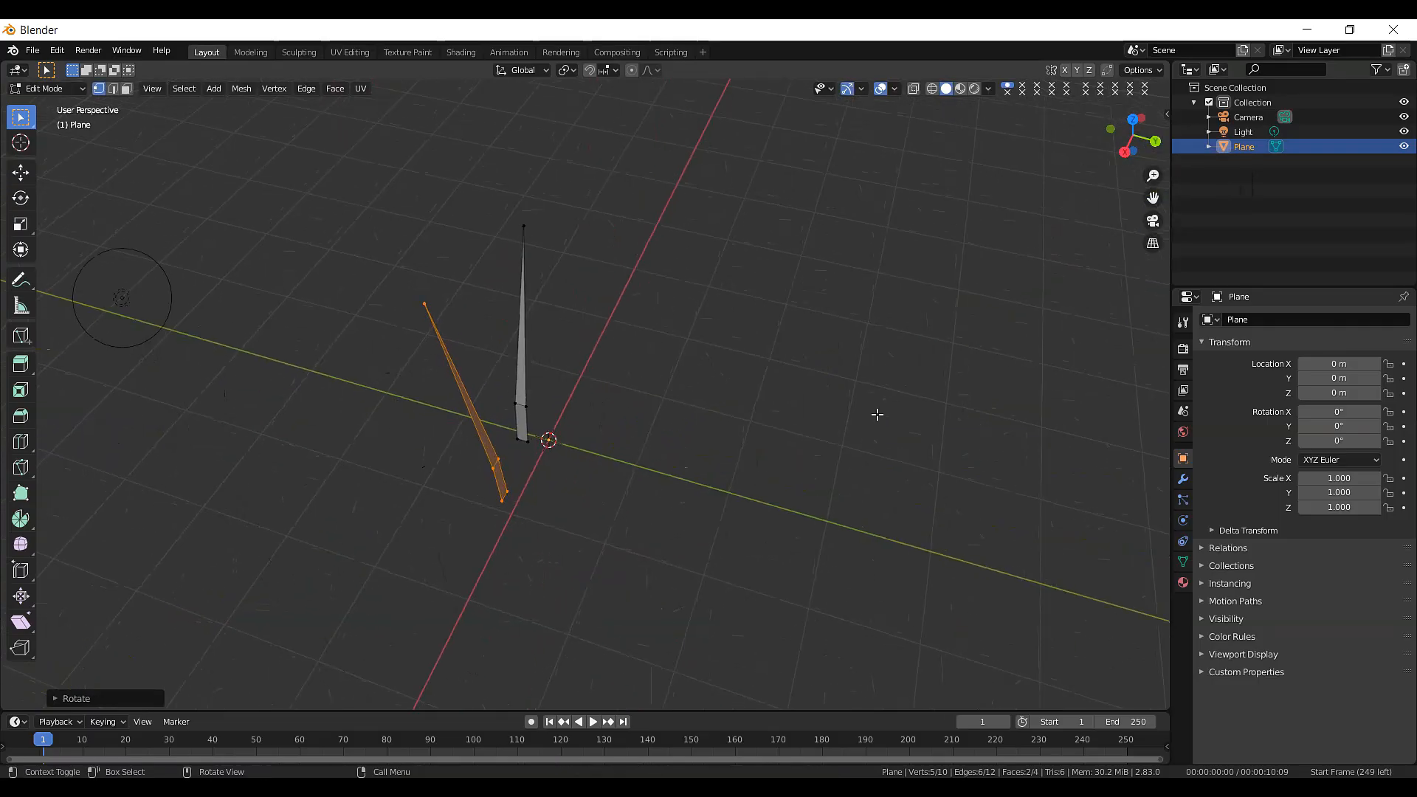
key("g")
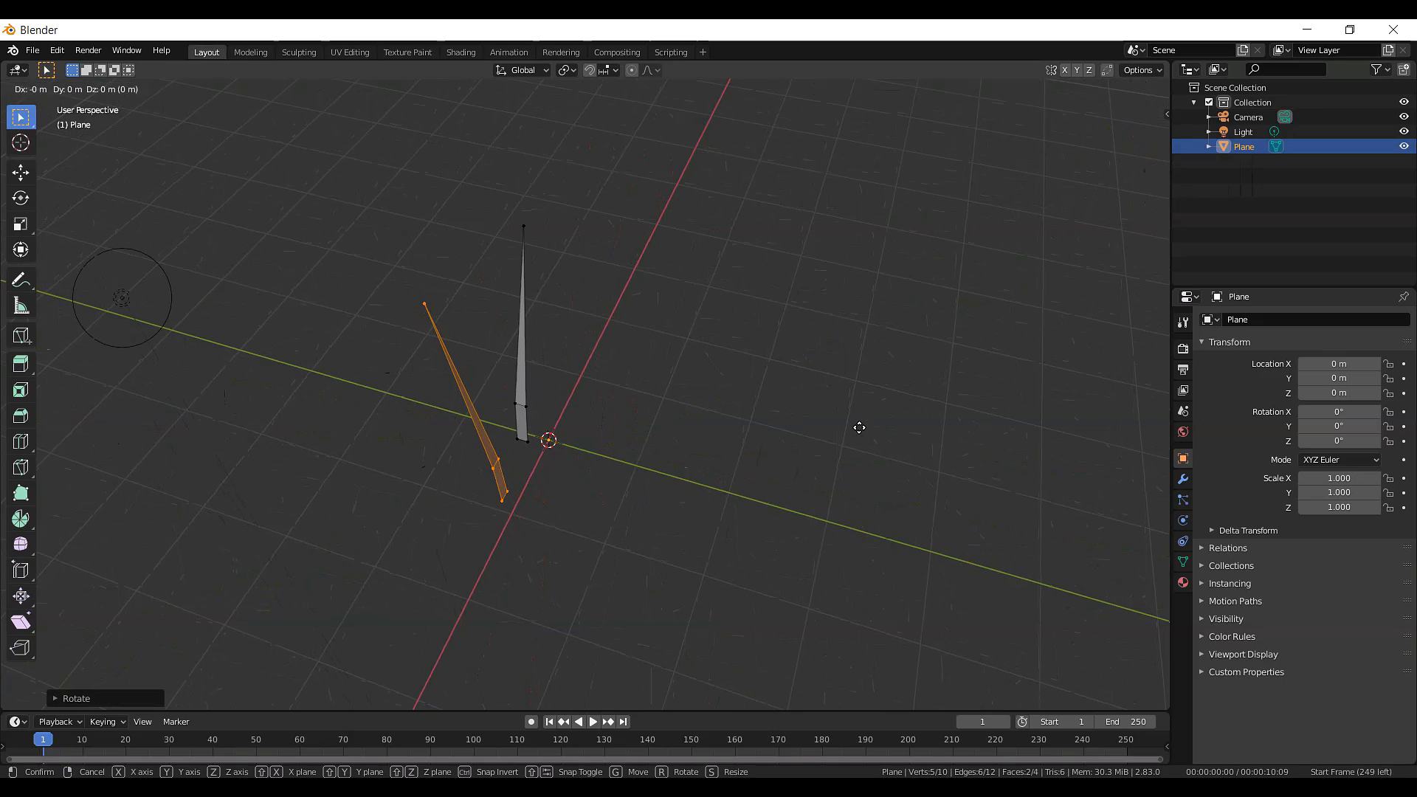
key("x")
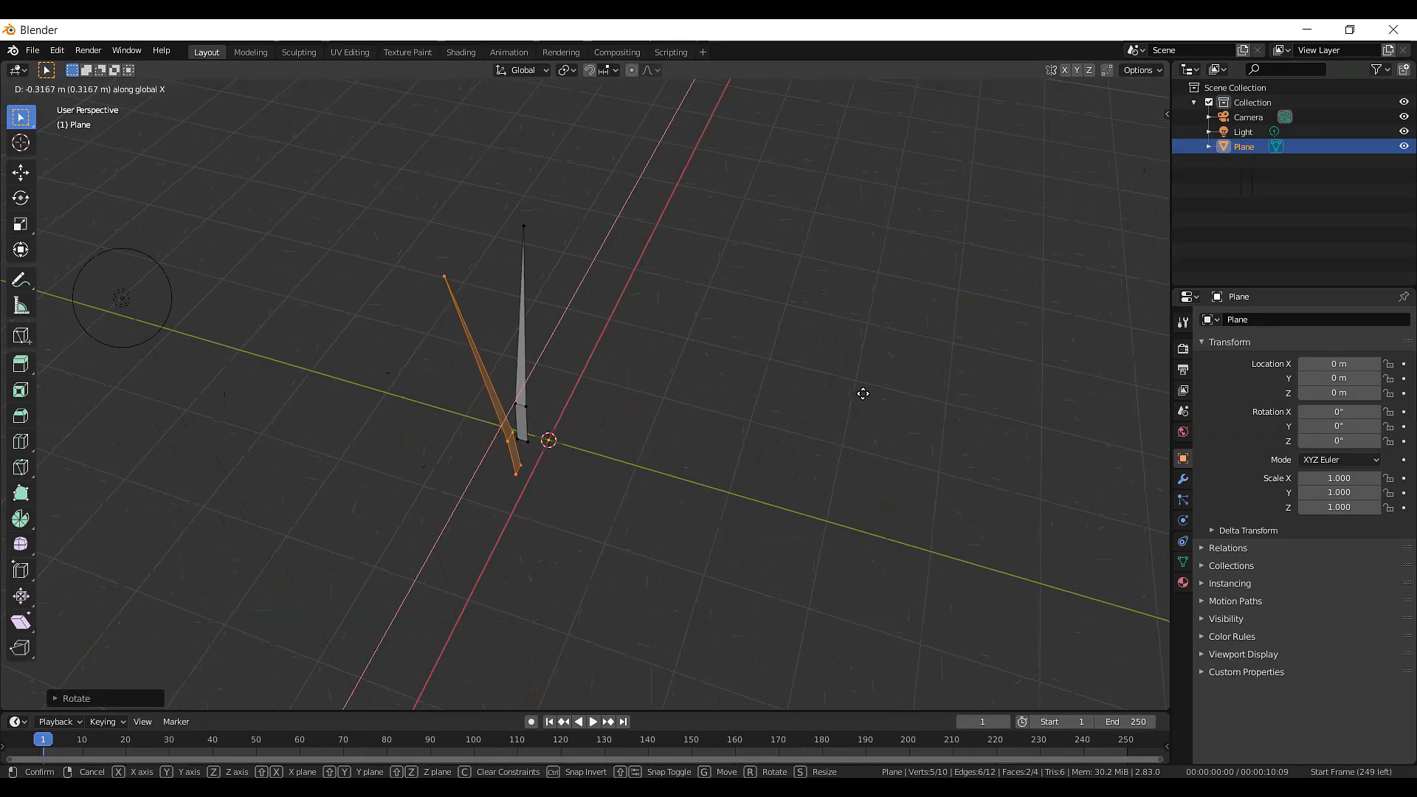
left_click(860, 392)
- Nudge the blade copy slightly in the negative Y direction and further in negative X so it stands beside the original
key("g")
key("y")
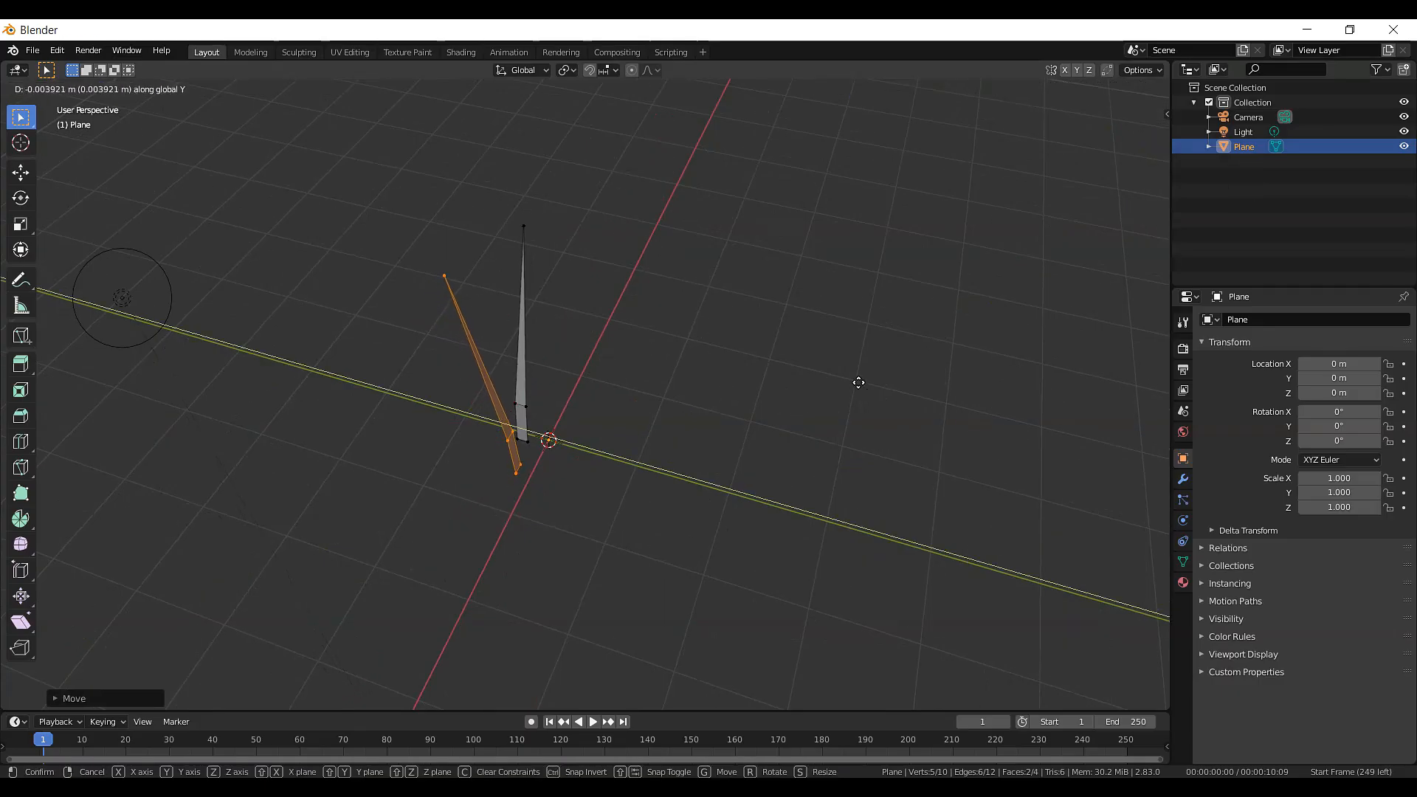
left_click(849, 367)
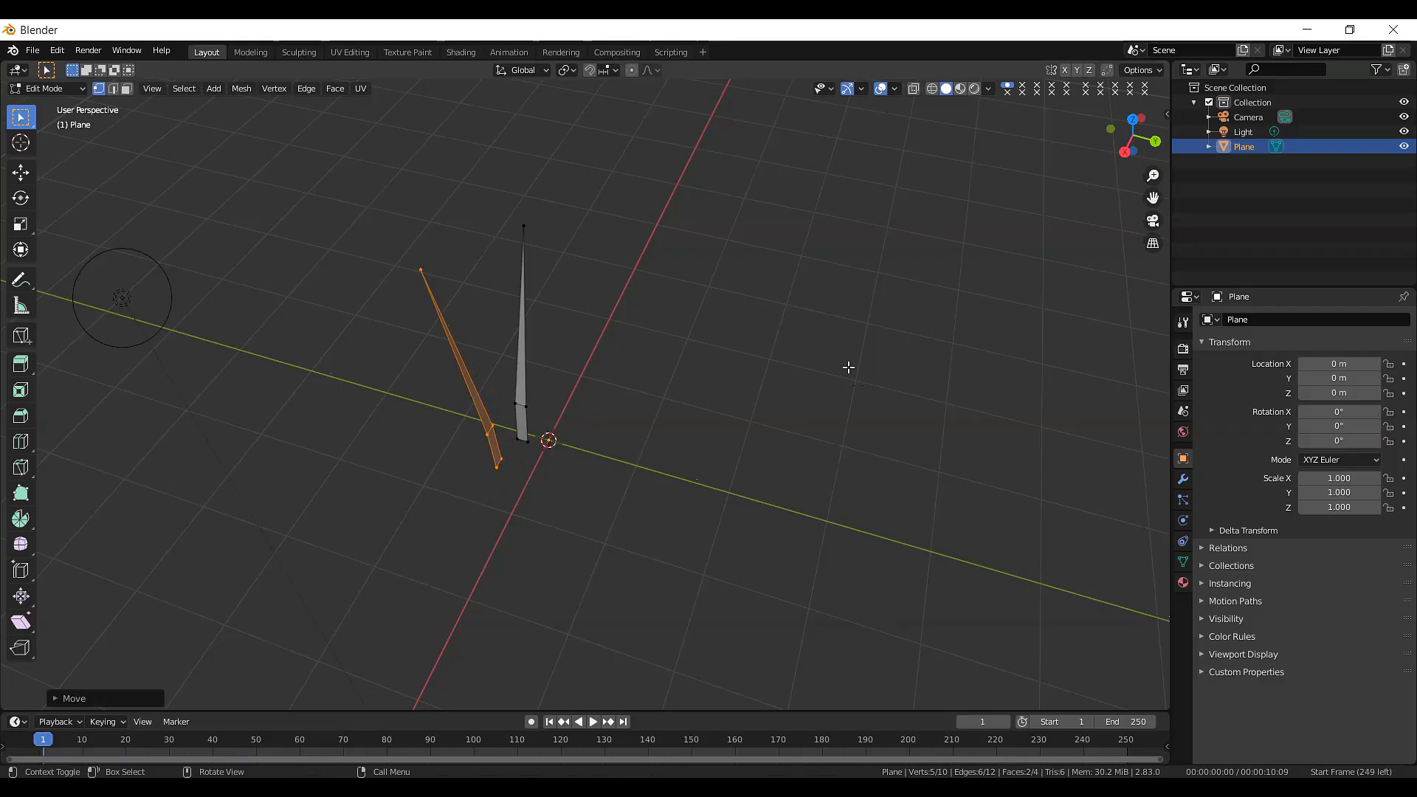
key("g")
key("x")
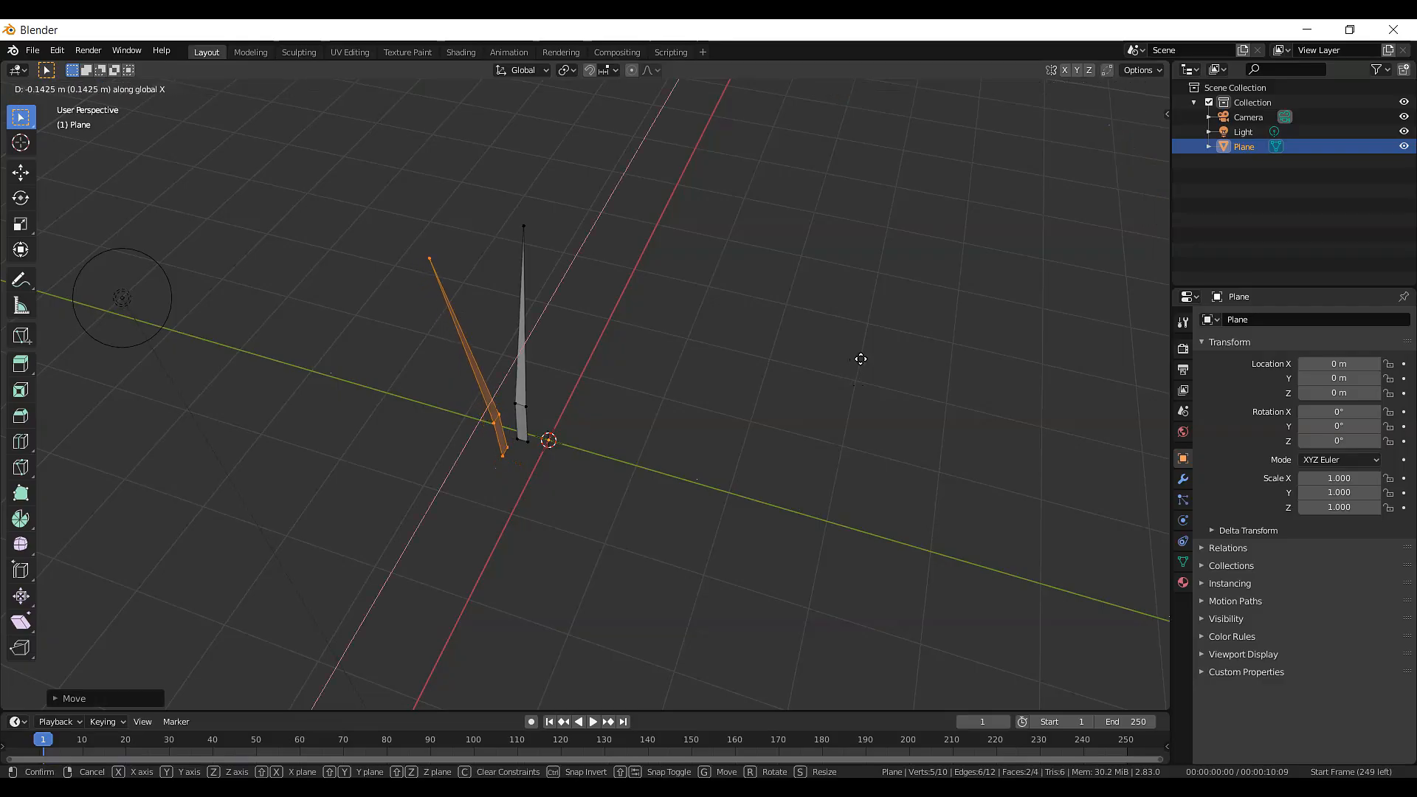
left_click(869, 357)
scroll(868, 358, "up", 2)
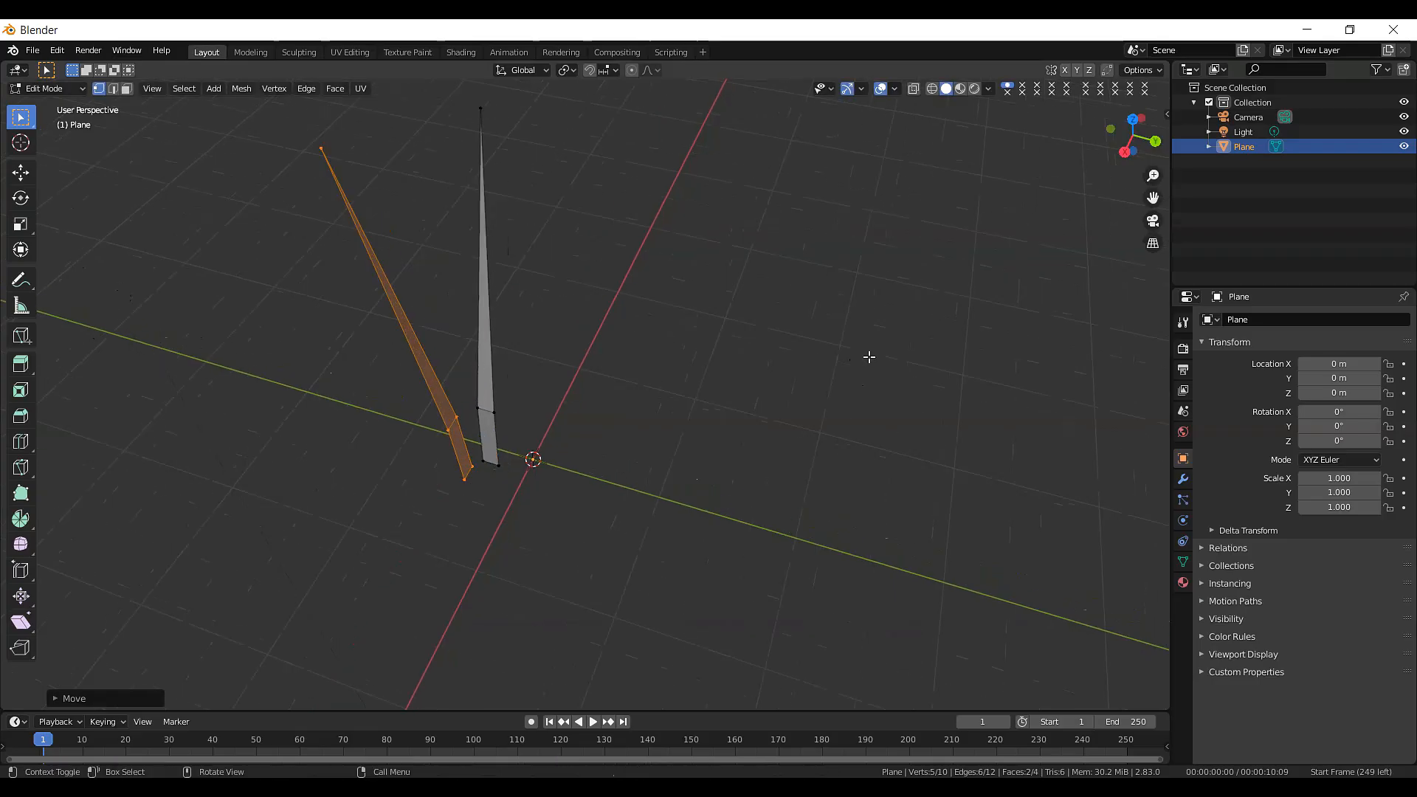
scroll(869, 357, "down", 1)
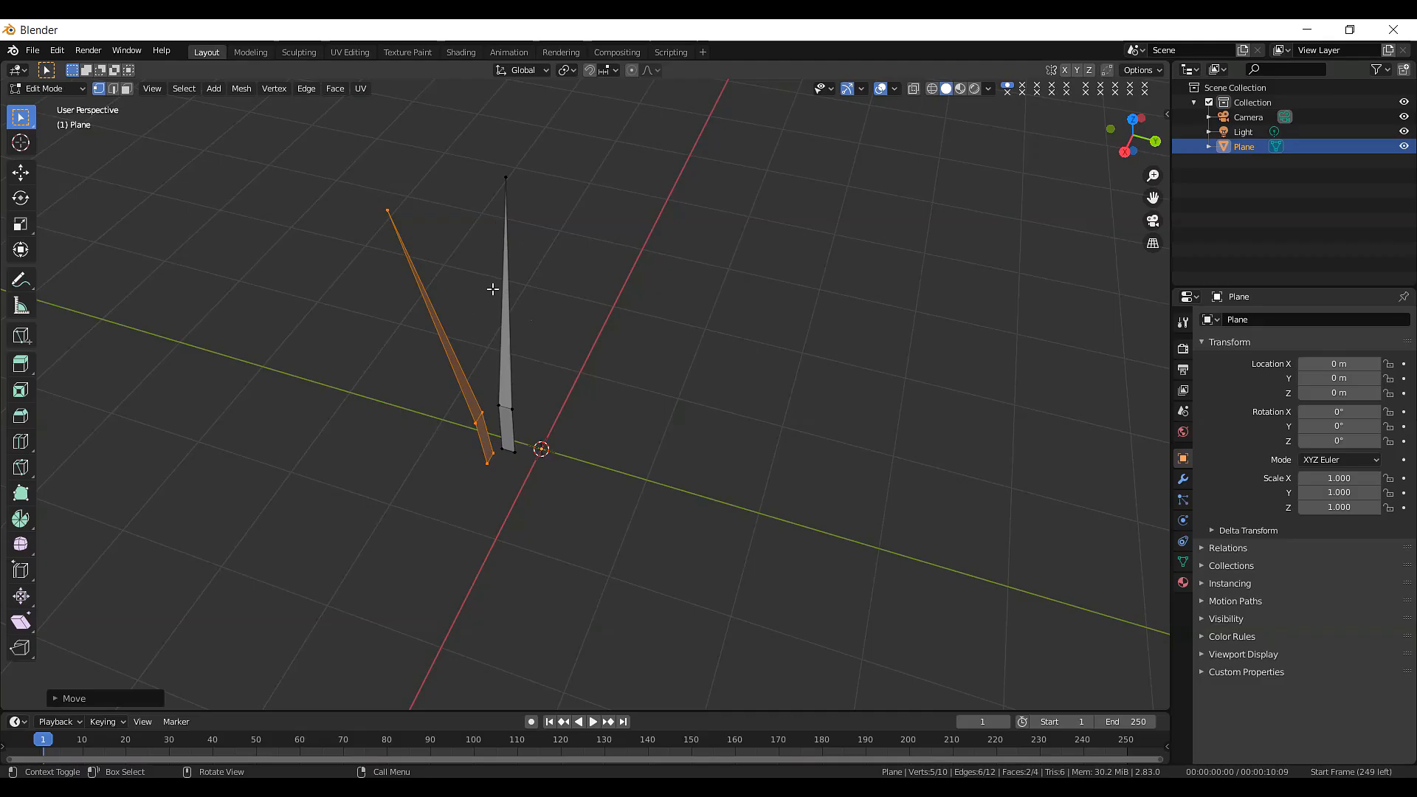
- Lower the copied blade's tip vertex along the Z axis to make it shorter than the original
left_click(388, 212)
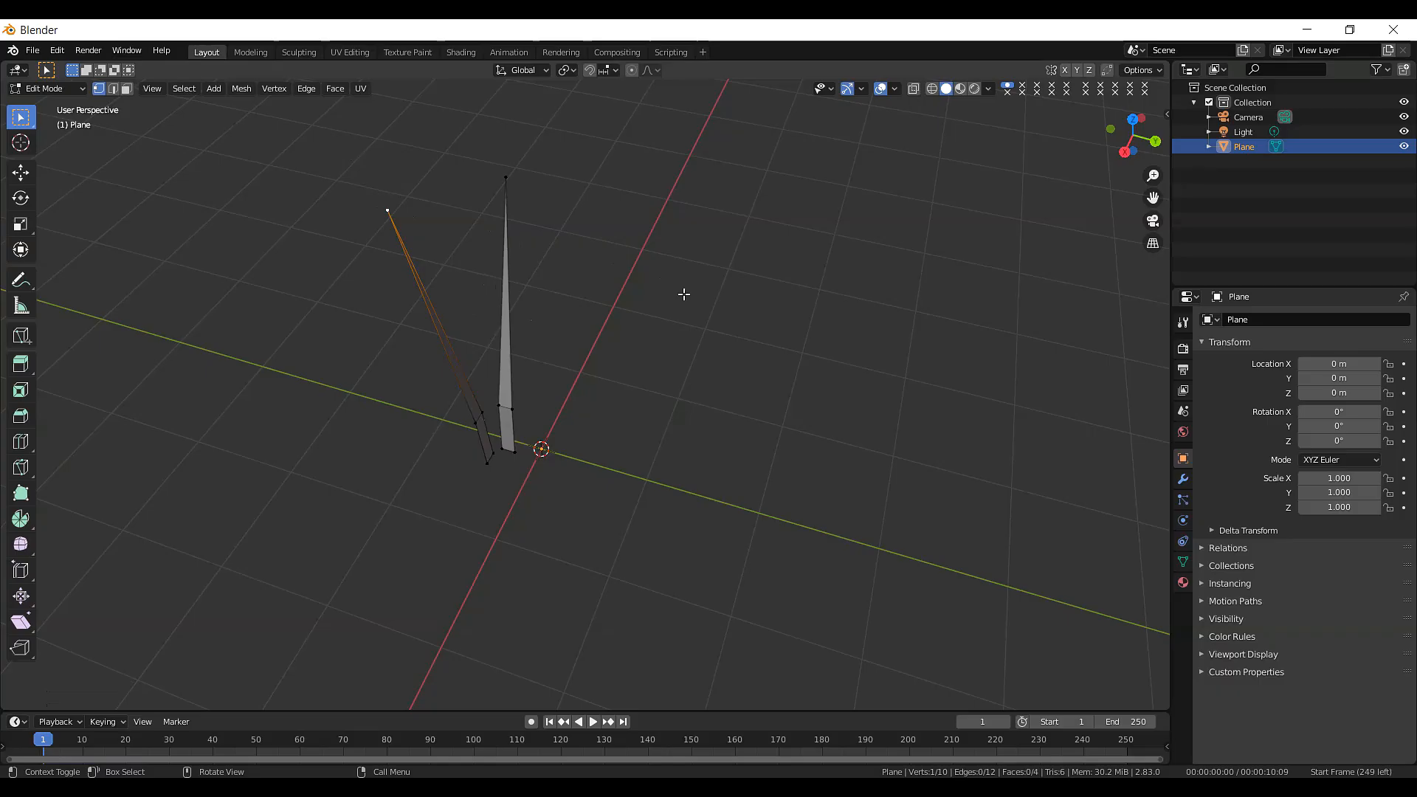
key("g")
key("z")
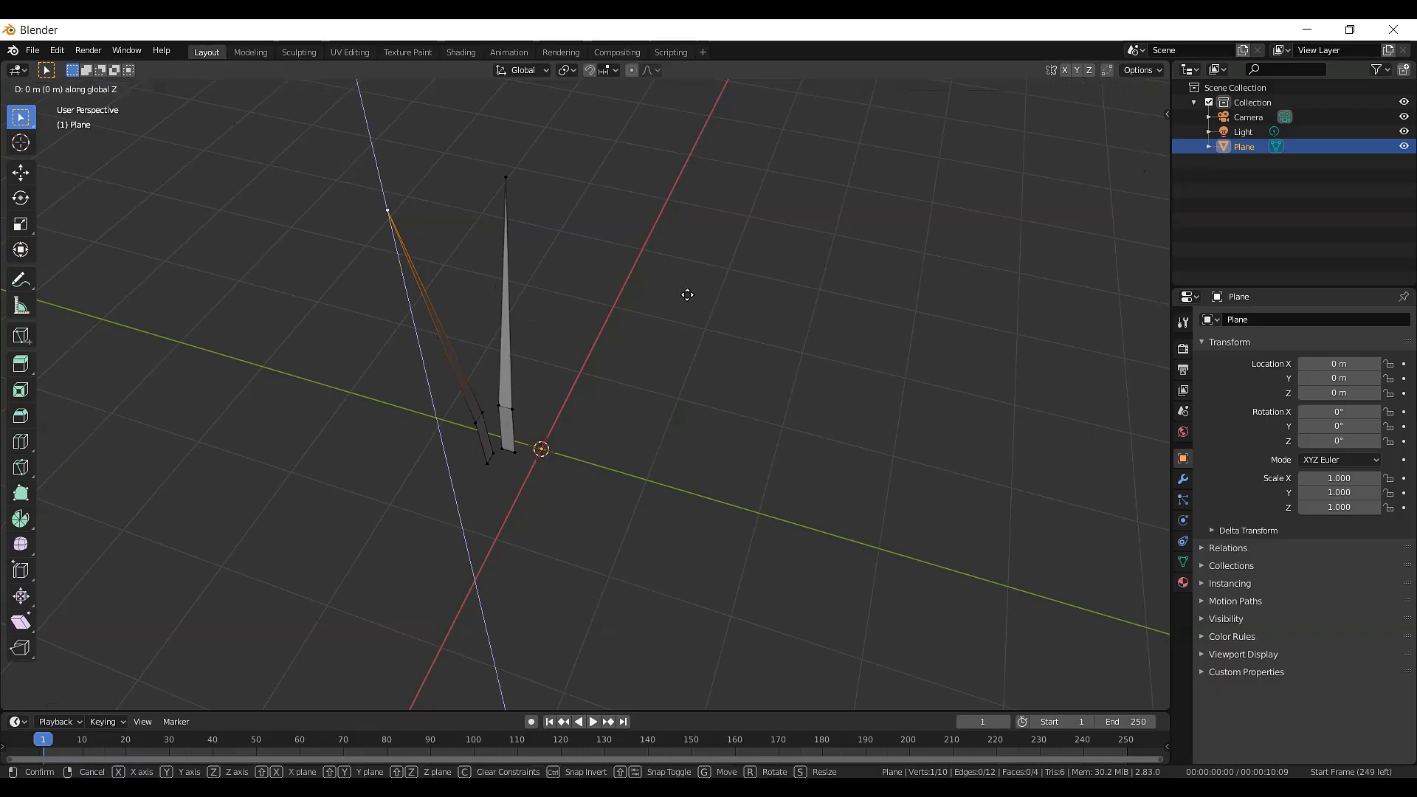
left_click(707, 327)
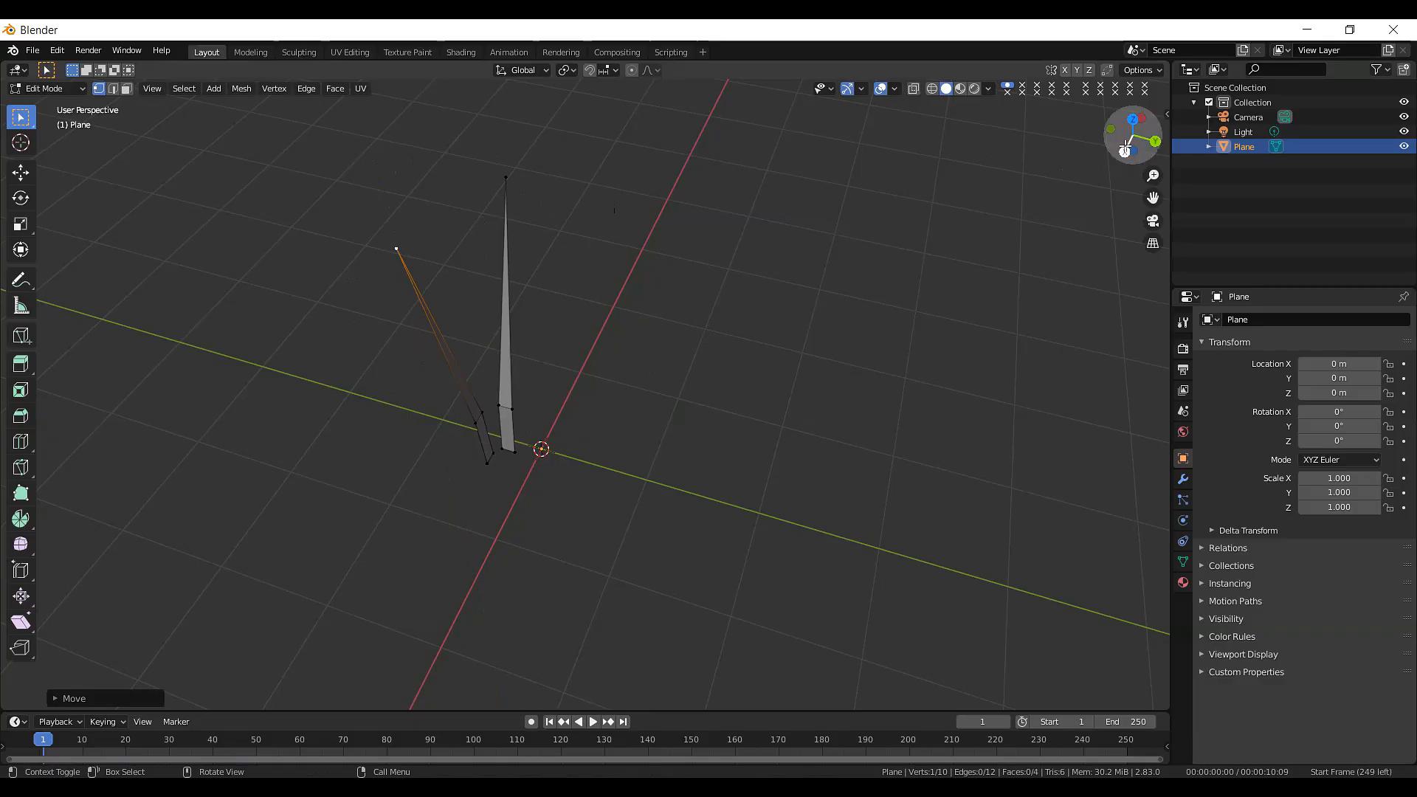
- Move the copied blade's bottom edge about 0.1 m along the Y axis, close to the original blade's base
left_click_drag(1127, 141, 428, 464)
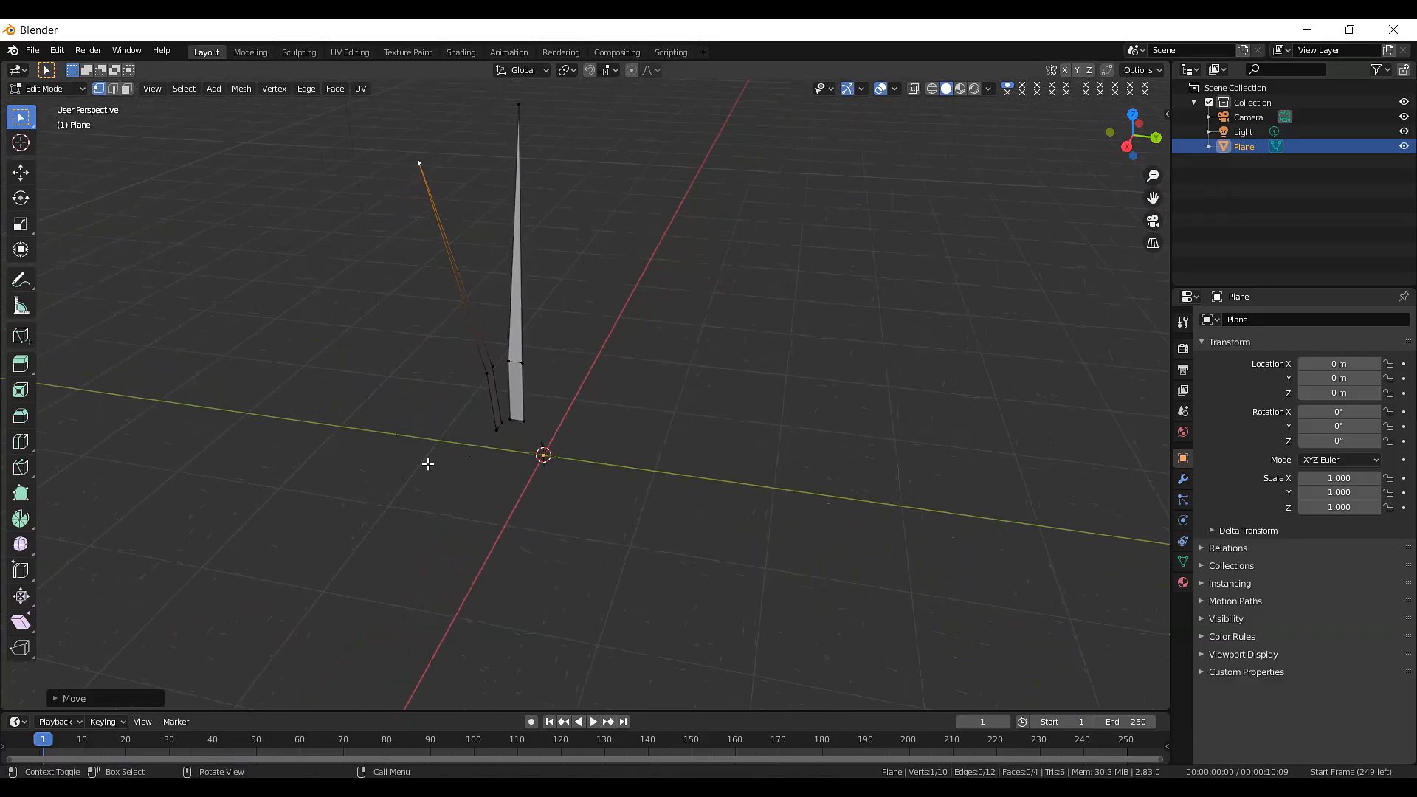
left_click_drag(487, 413, 505, 439)
key("g")
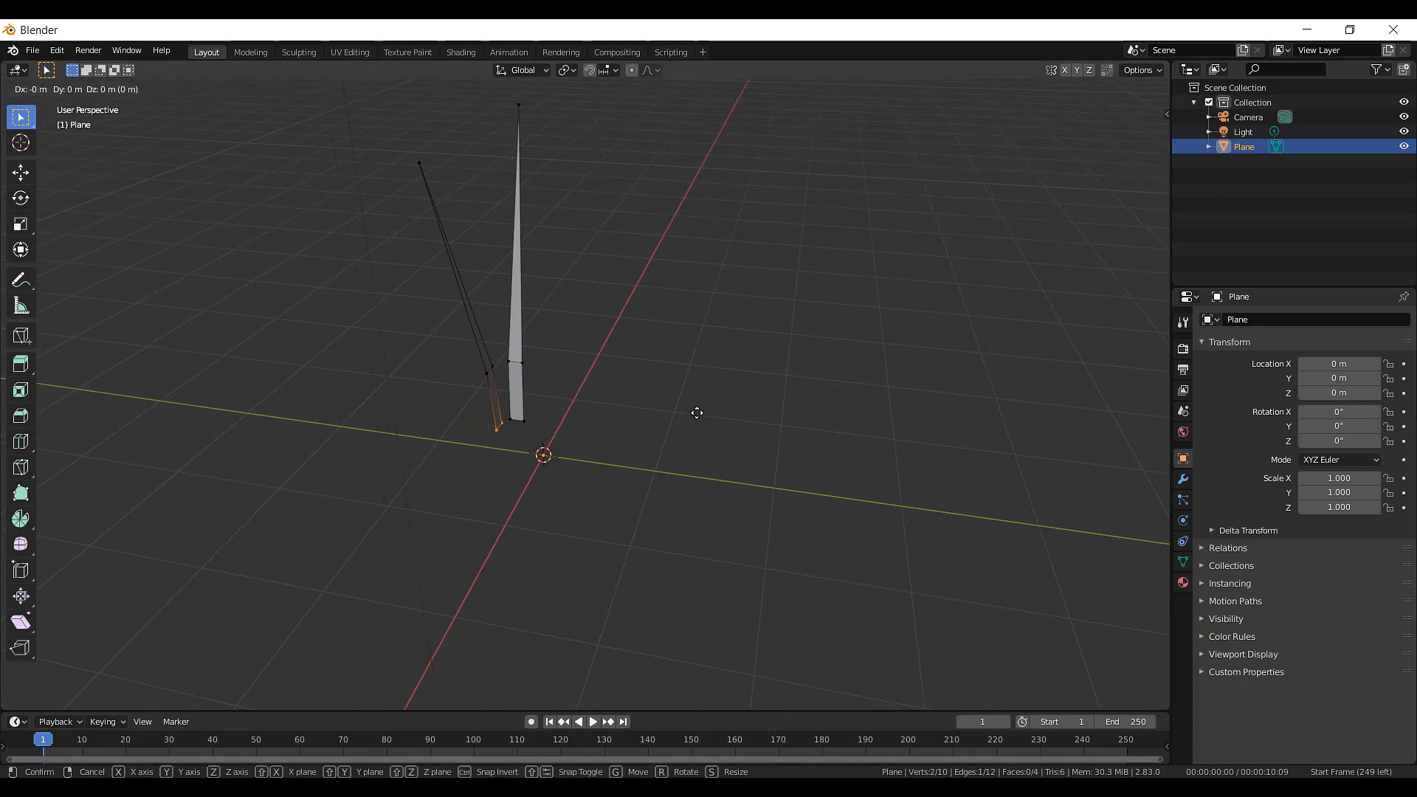
key("y")
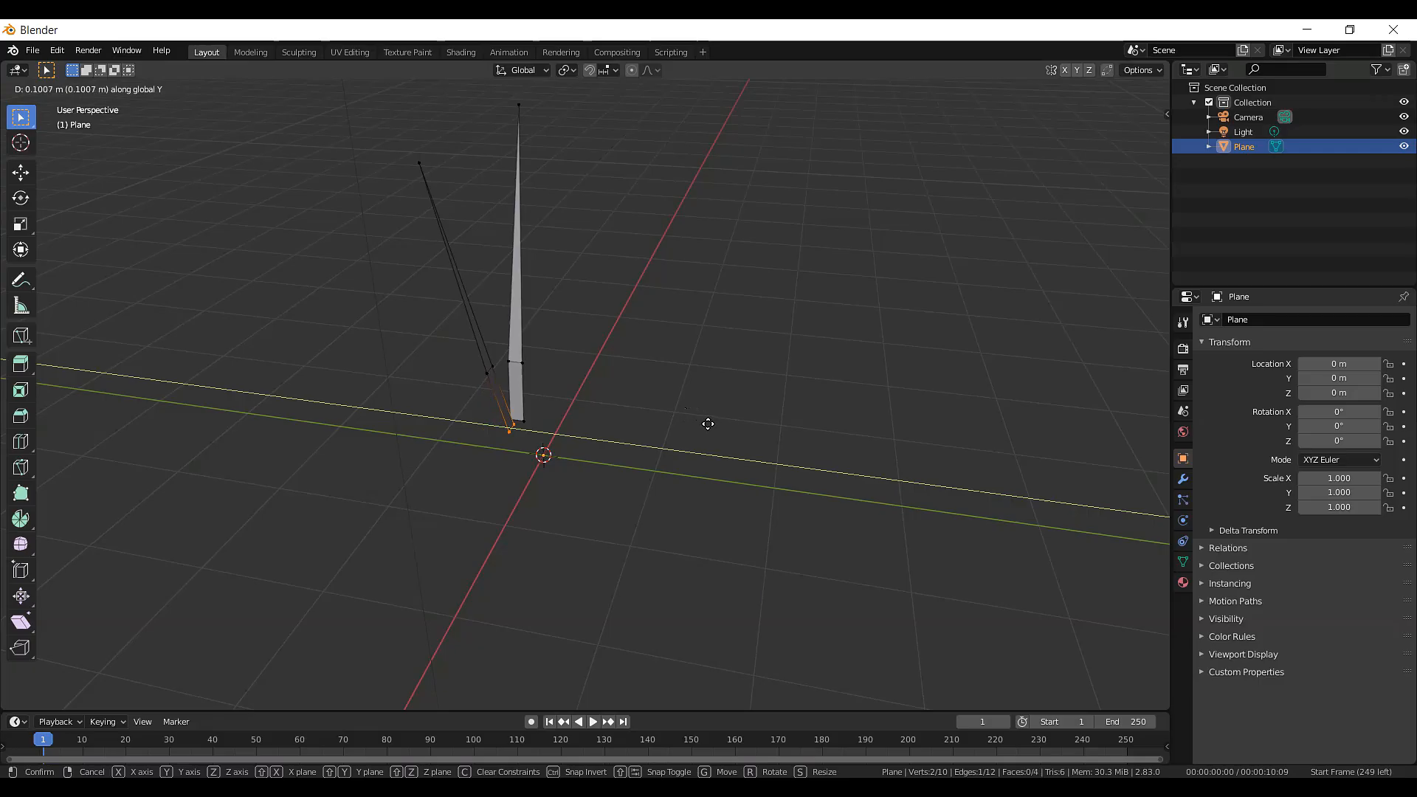
left_click(708, 423)
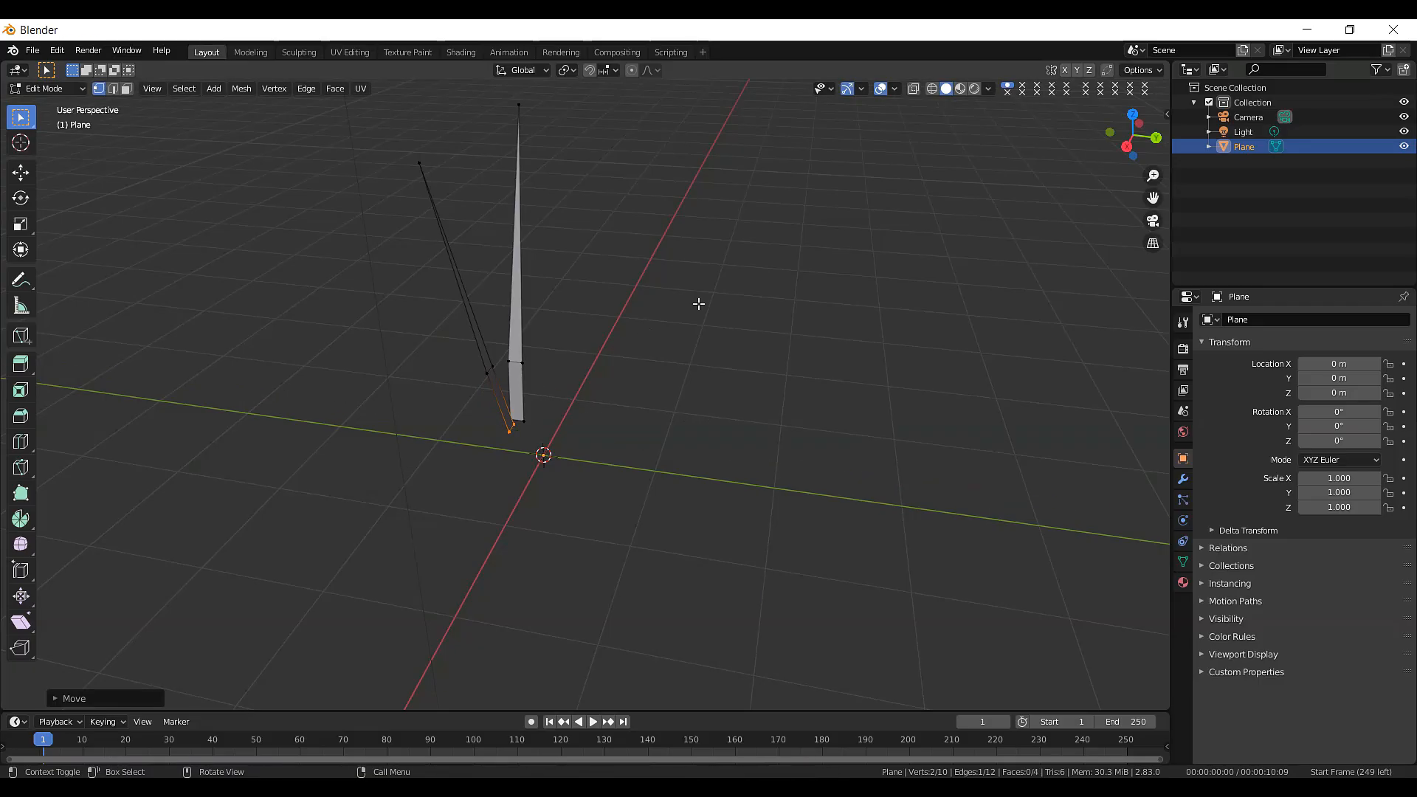
- Move the copied blade's middle edge about -0.035 m along the Y axis to adjust its bend
left_click_drag(474, 344, 502, 383)
key("g")
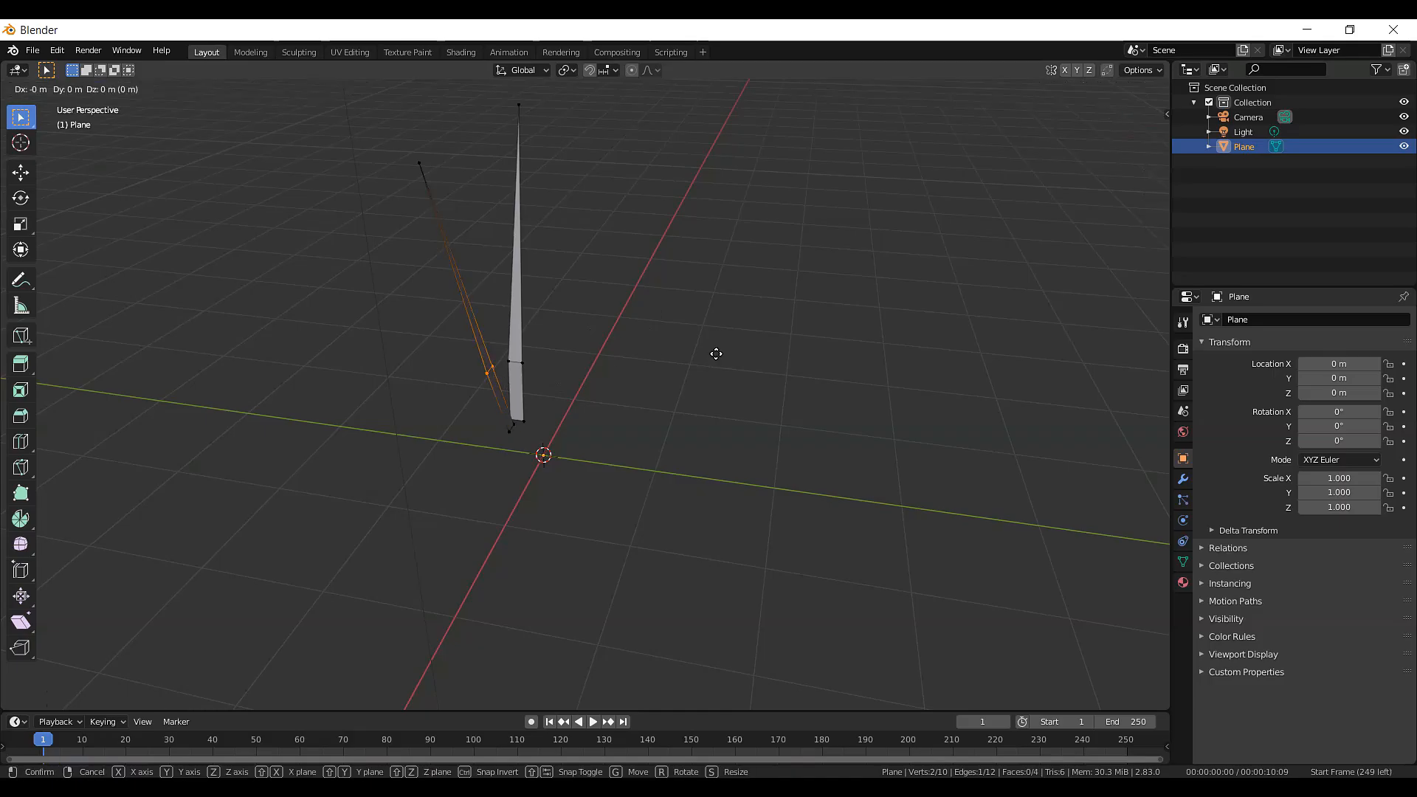
key("x")
key("y")
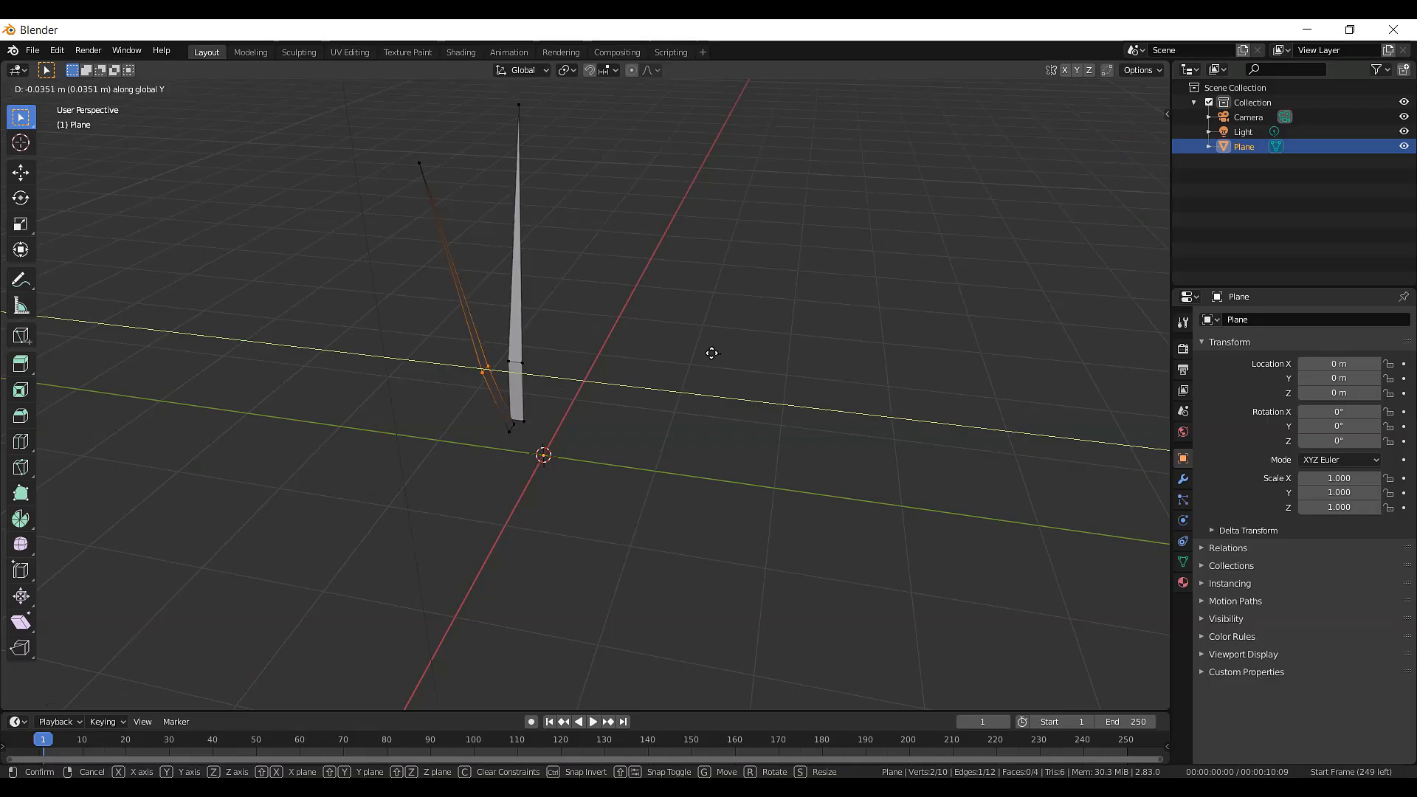
left_click(712, 353)
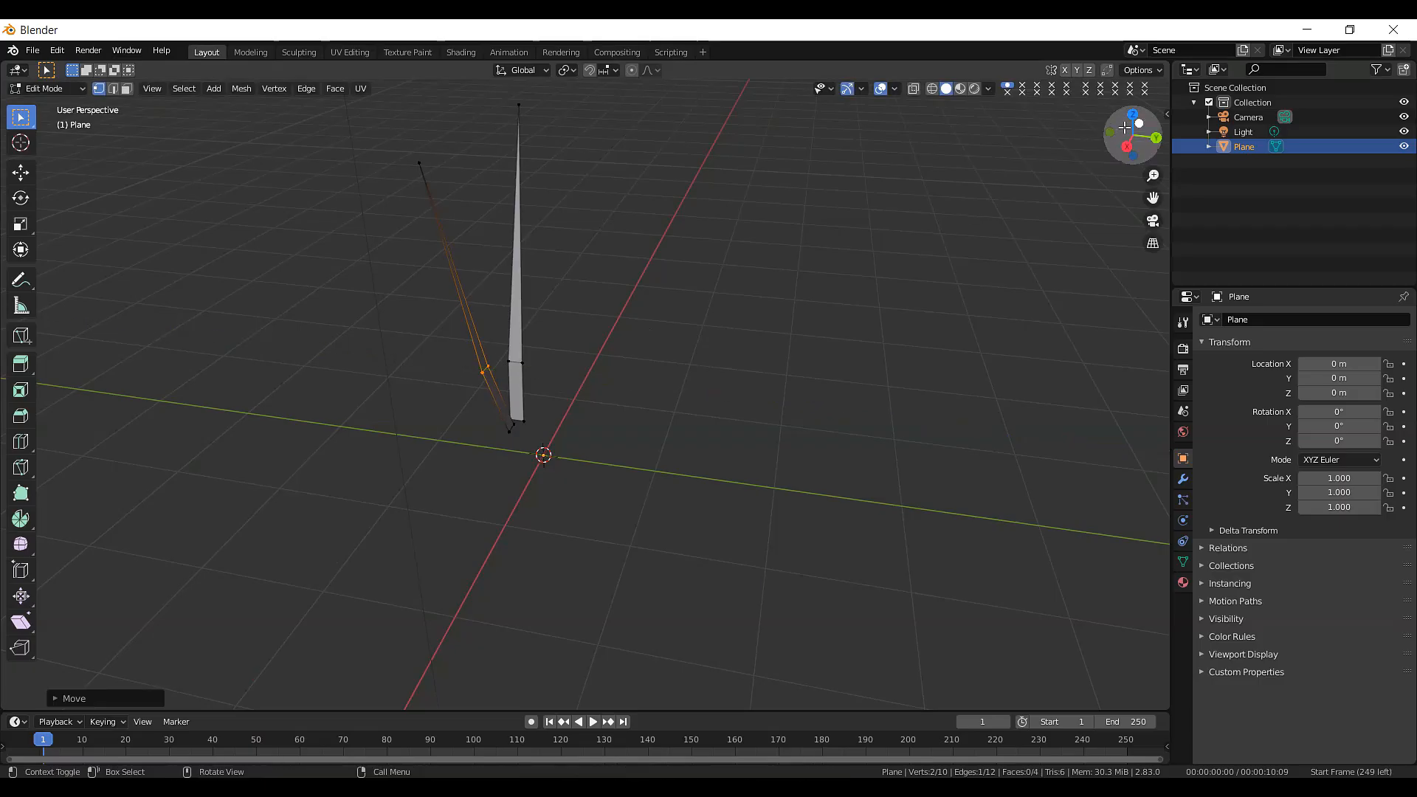
- Select both blades completely, duplicate them, and place the copied pair about 0.25 m along the Y axis
left_click_drag(1122, 129, 935, 243)
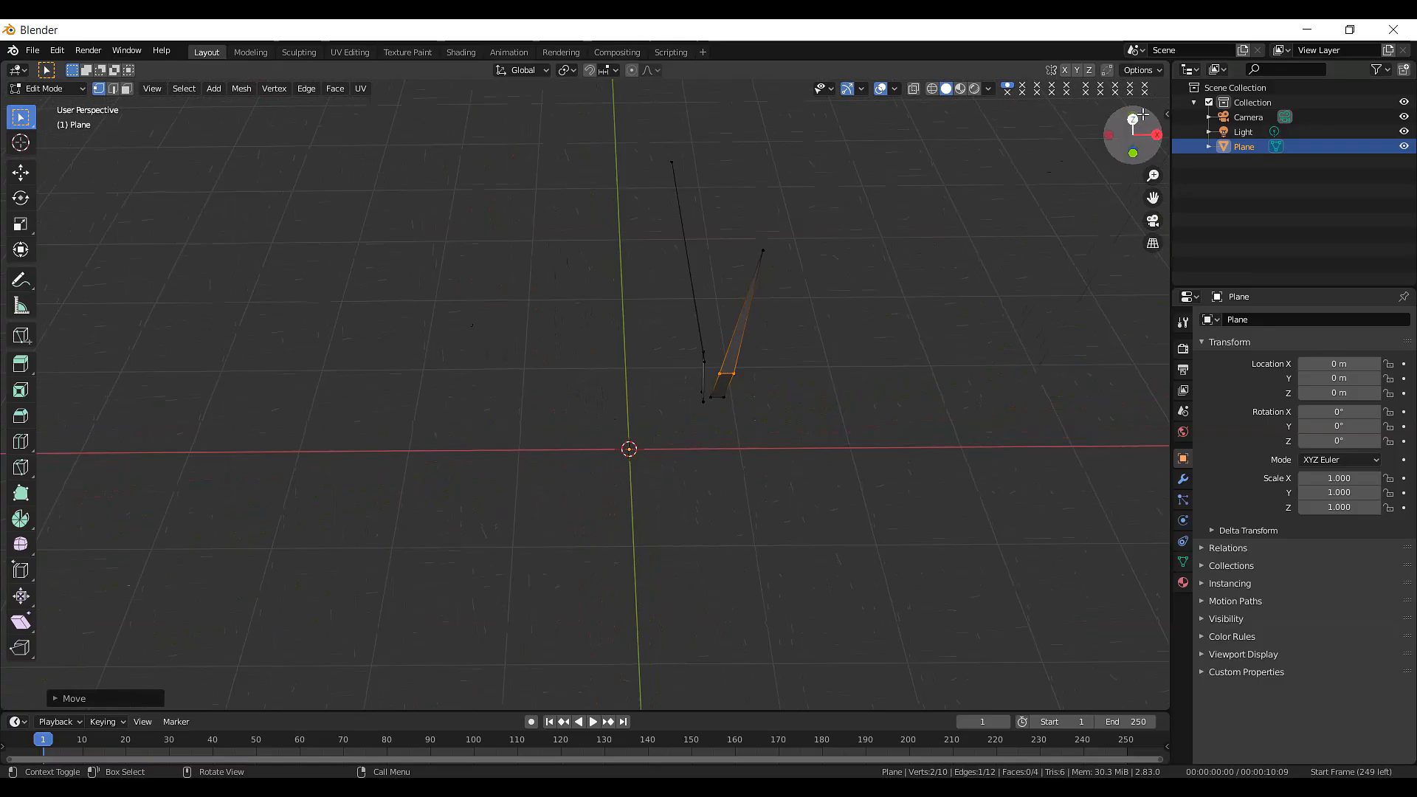
left_click_drag(1133, 133, 670, 163)
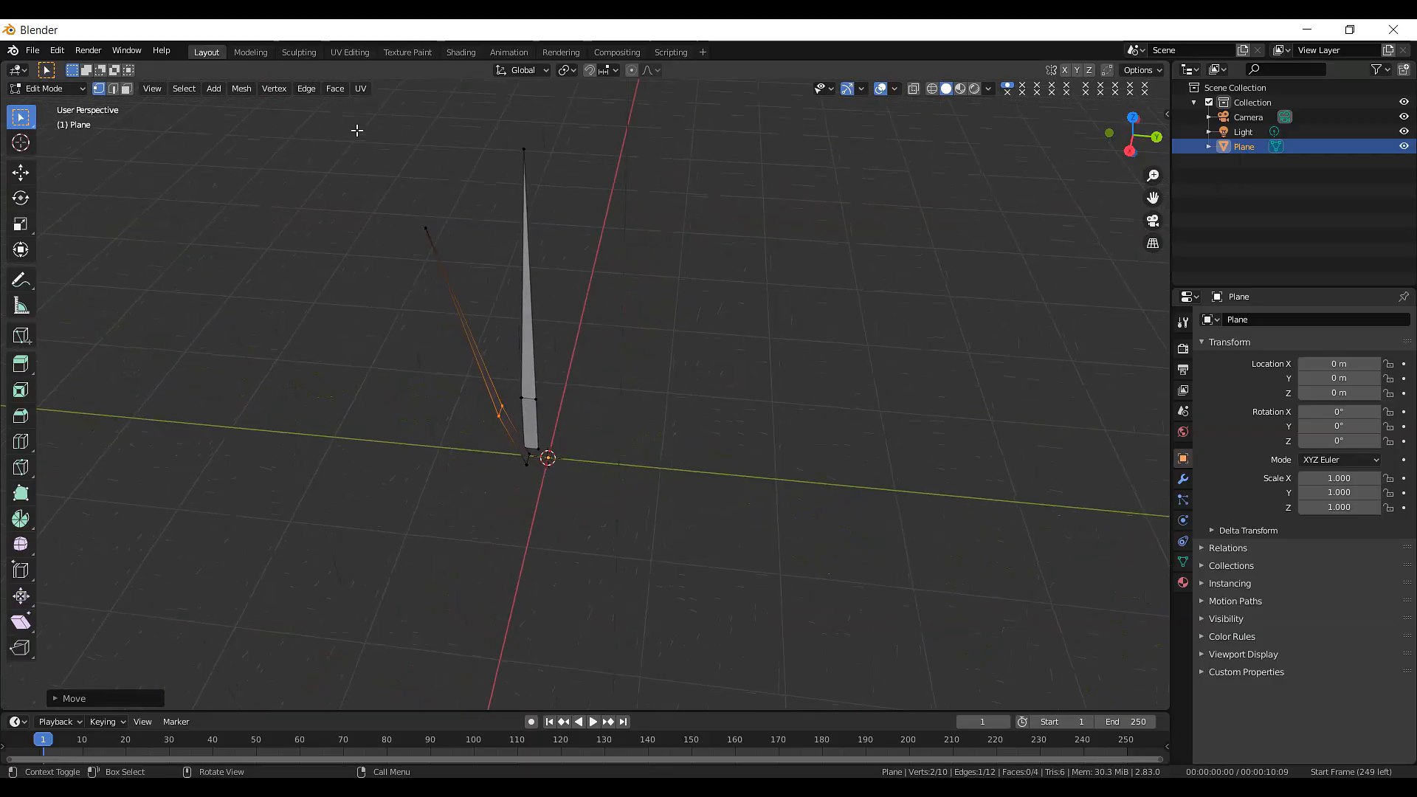
left_click_drag(345, 124, 817, 609)
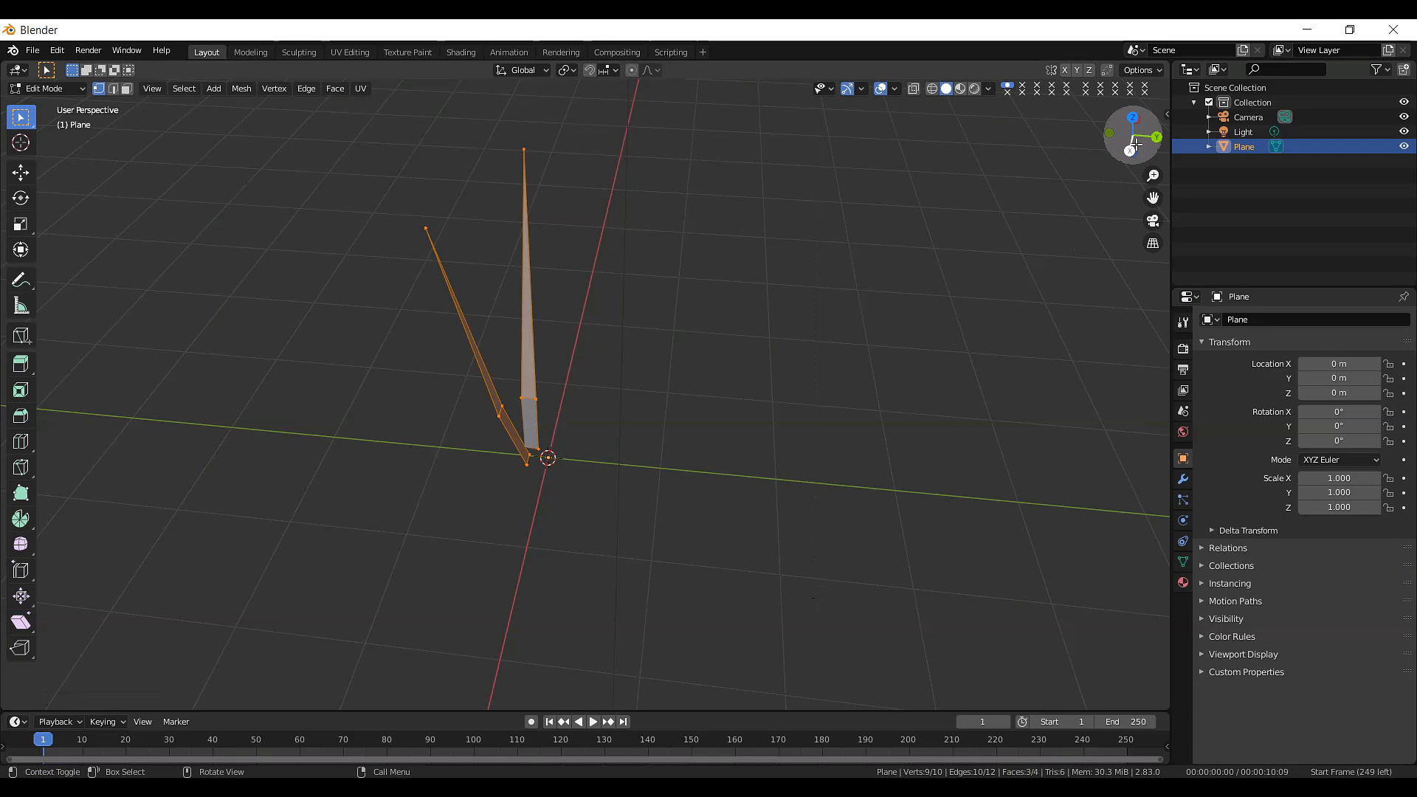
left_click_drag(1133, 134, 1003, 146)
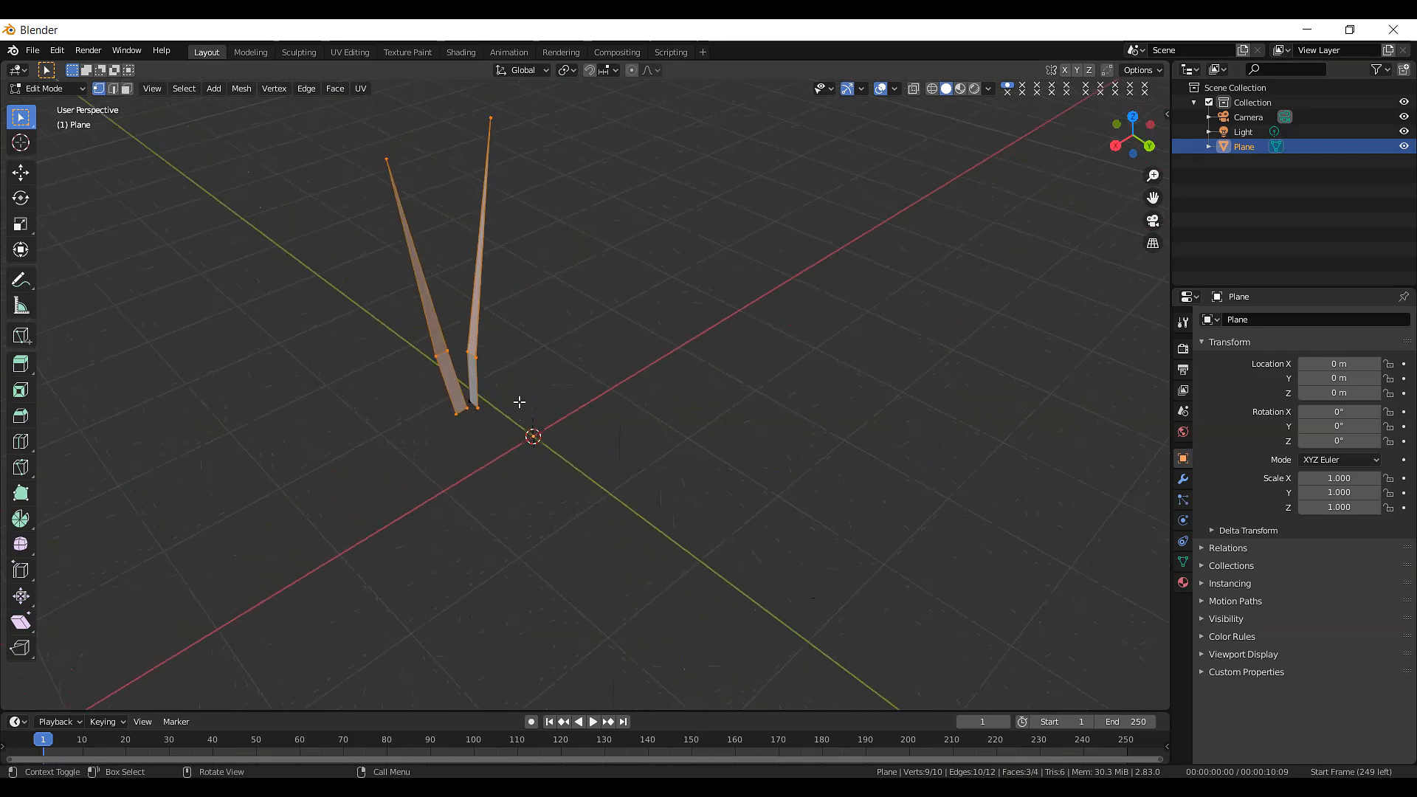
left_click_drag(415, 362, 538, 519, "shift")
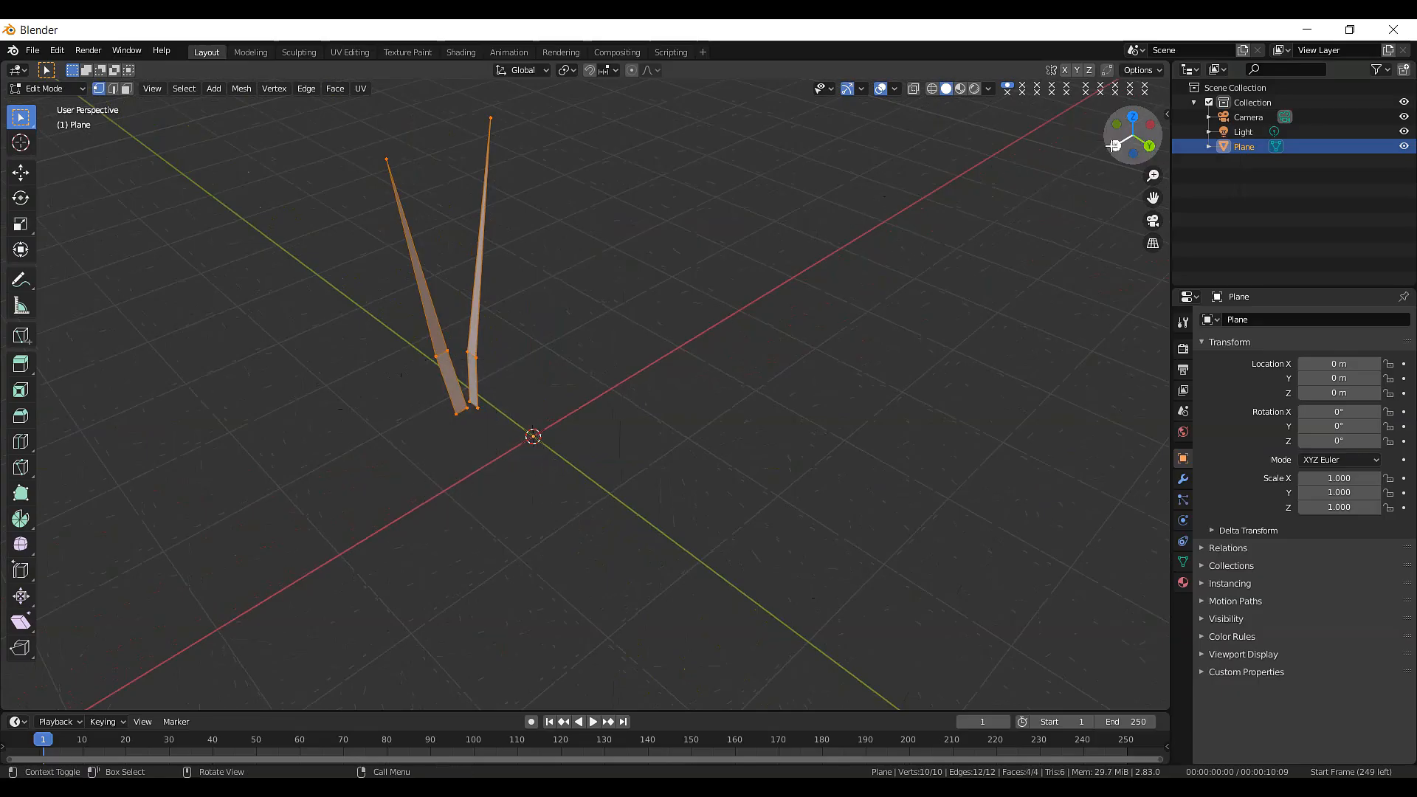
left_click_drag(1104, 150, 884, 261)
key("shift+d")
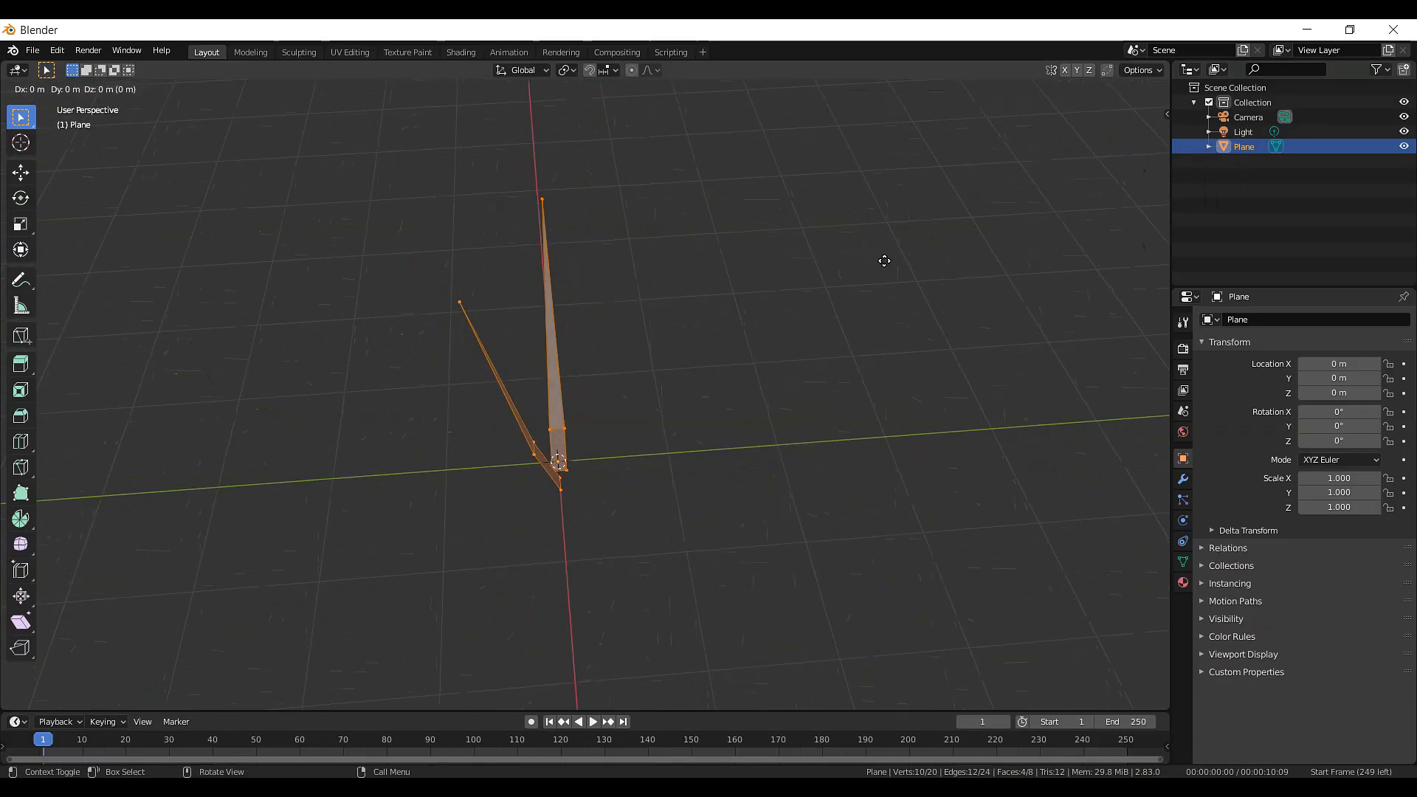
key("x")
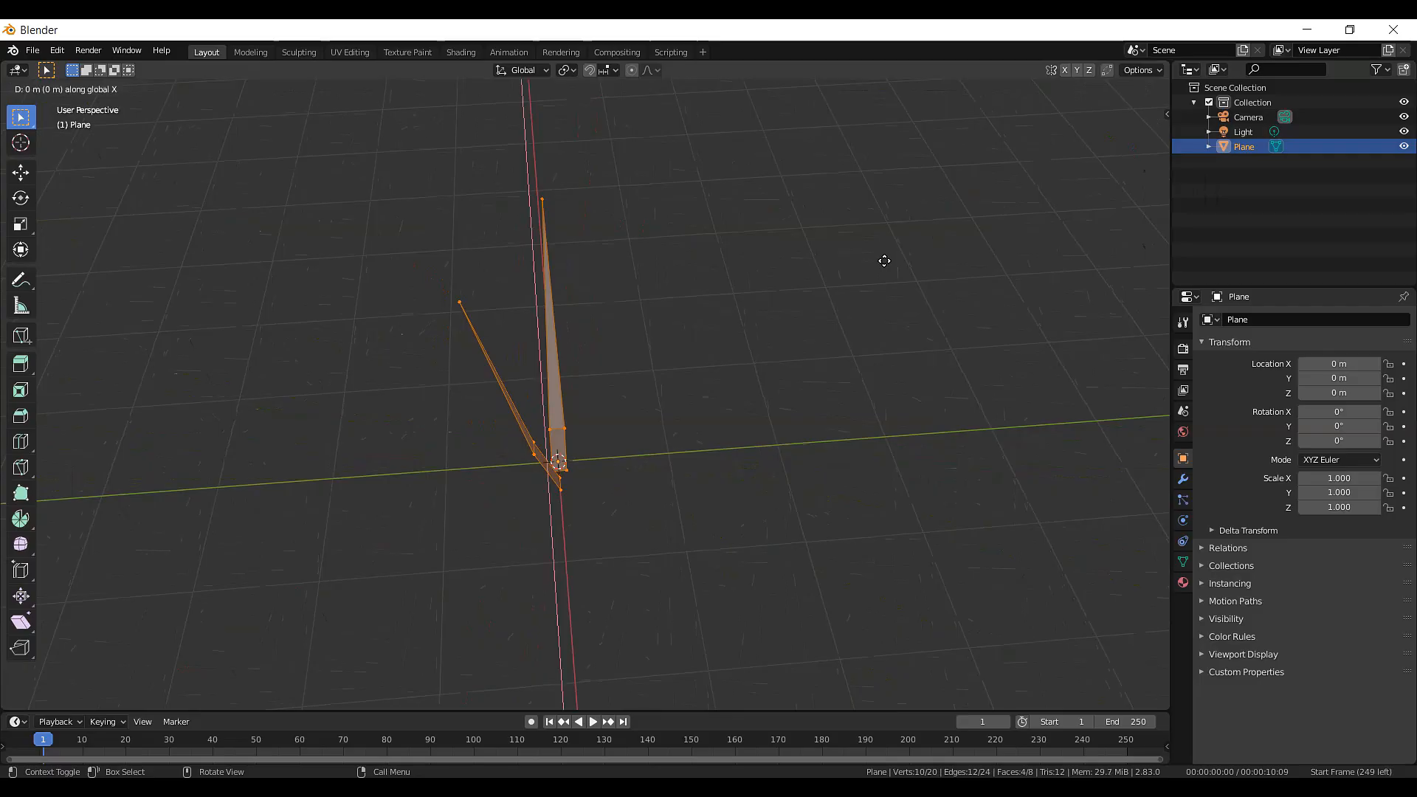
key("y")
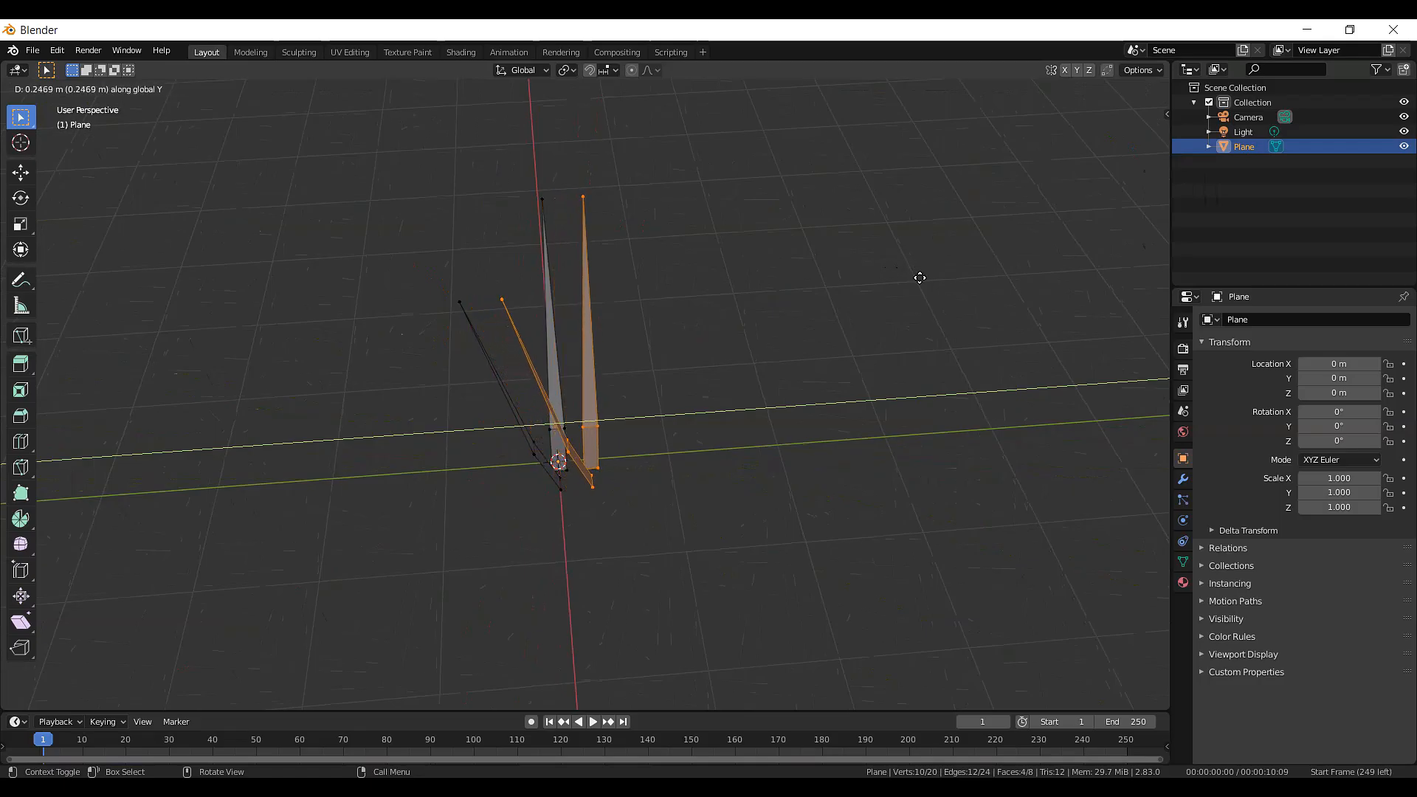
left_click(920, 278)
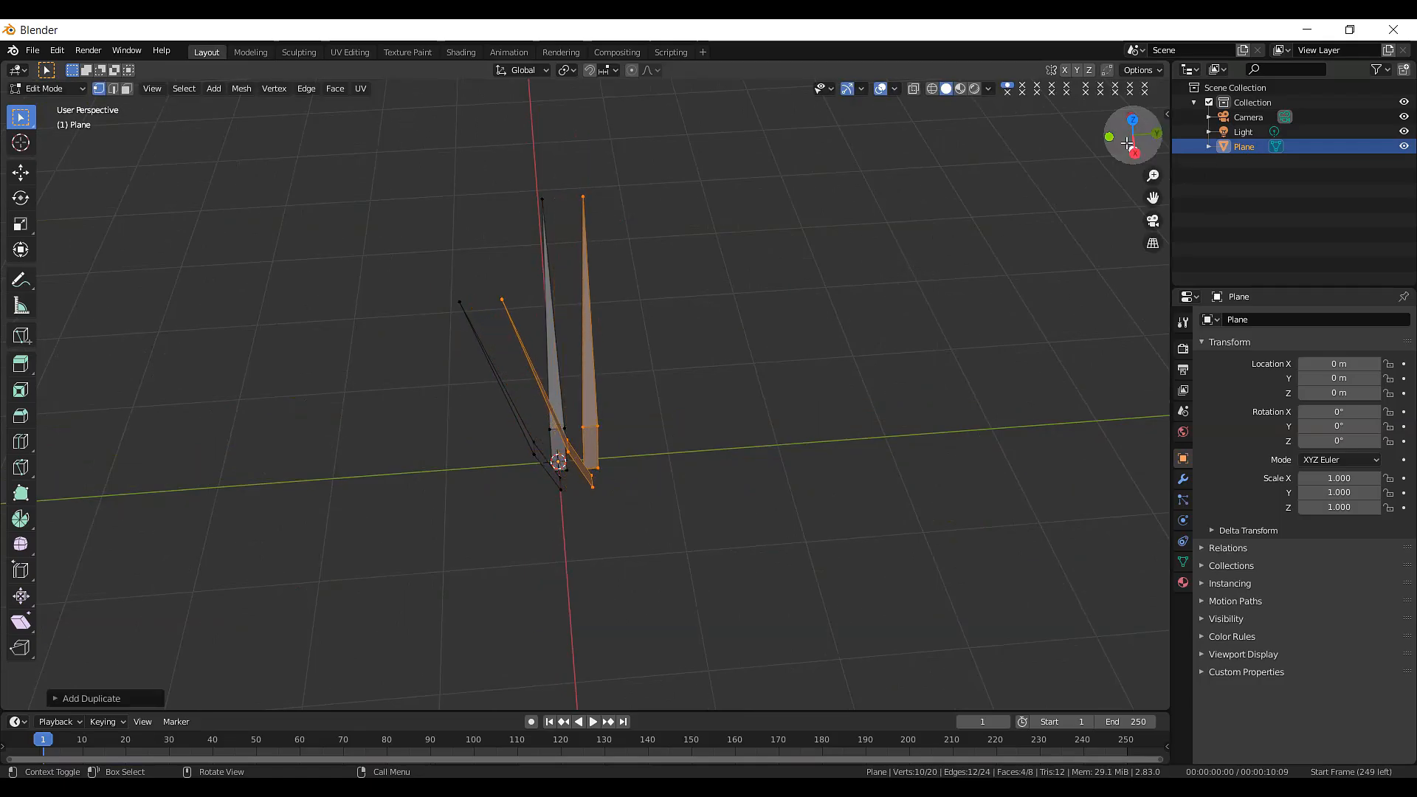
- Rotate the duplicated pair of blades by a negative angle around the global Z axis to vary its orientation
left_click_drag(1131, 138, 931, 320)
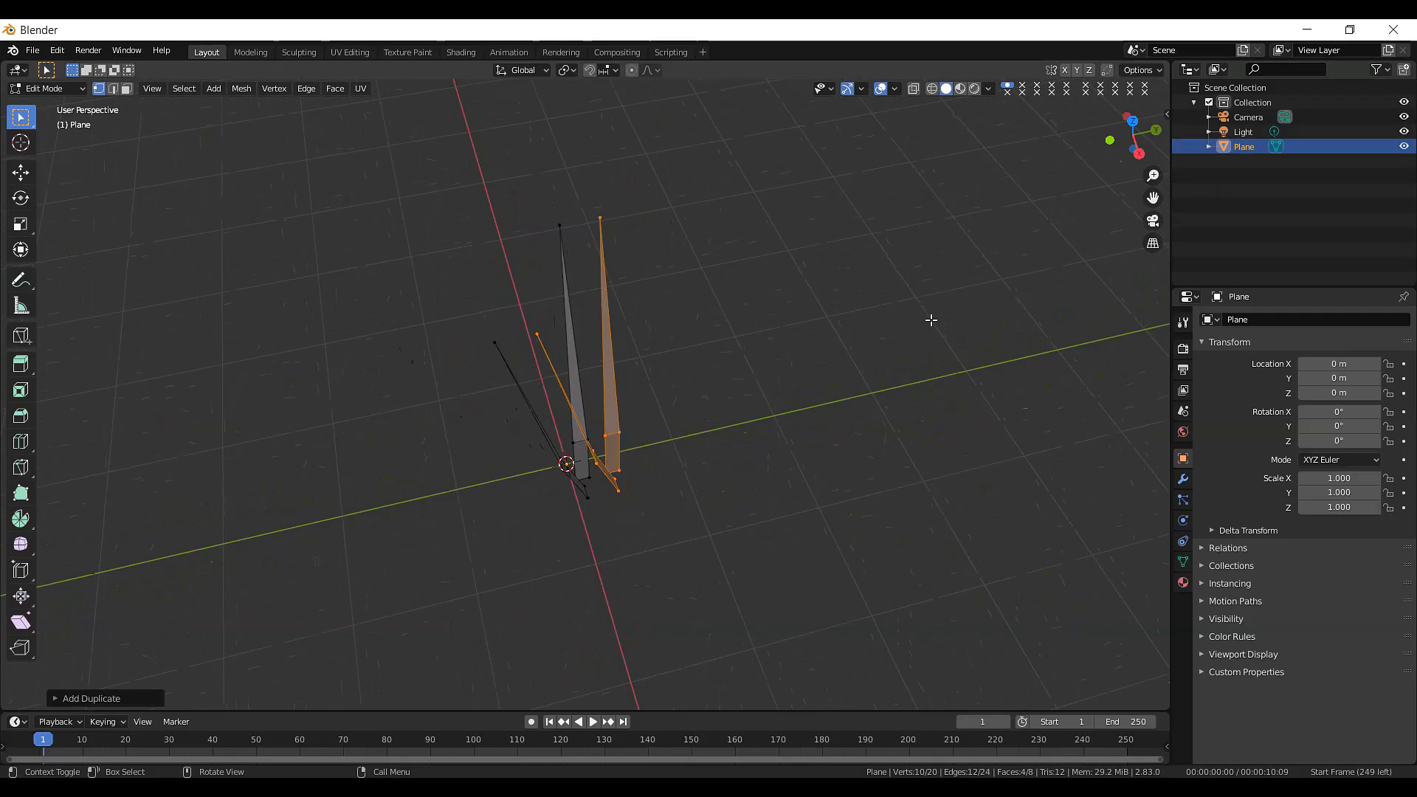
key("r")
key("z")
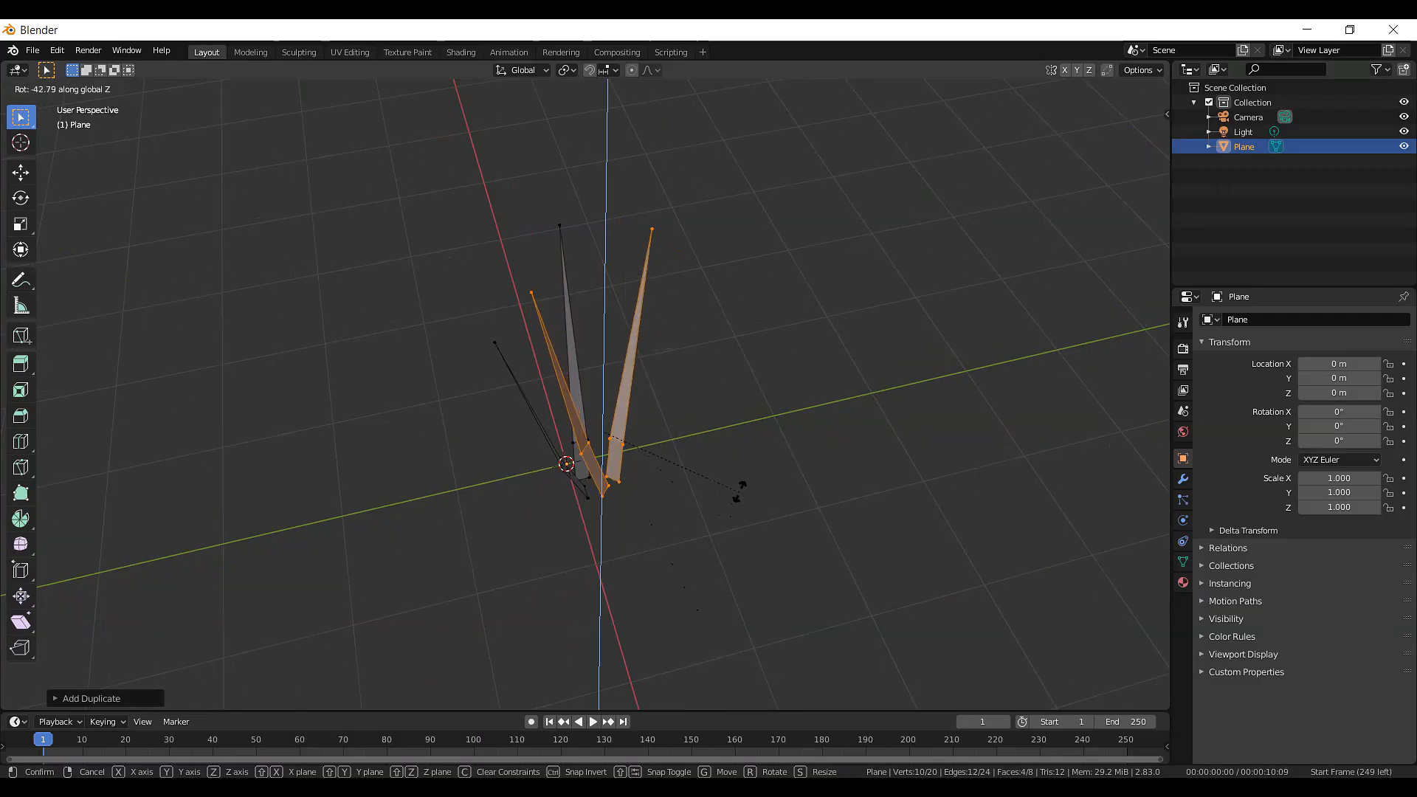
left_click(734, 428)
left_click_drag(1130, 140, 823, 428)
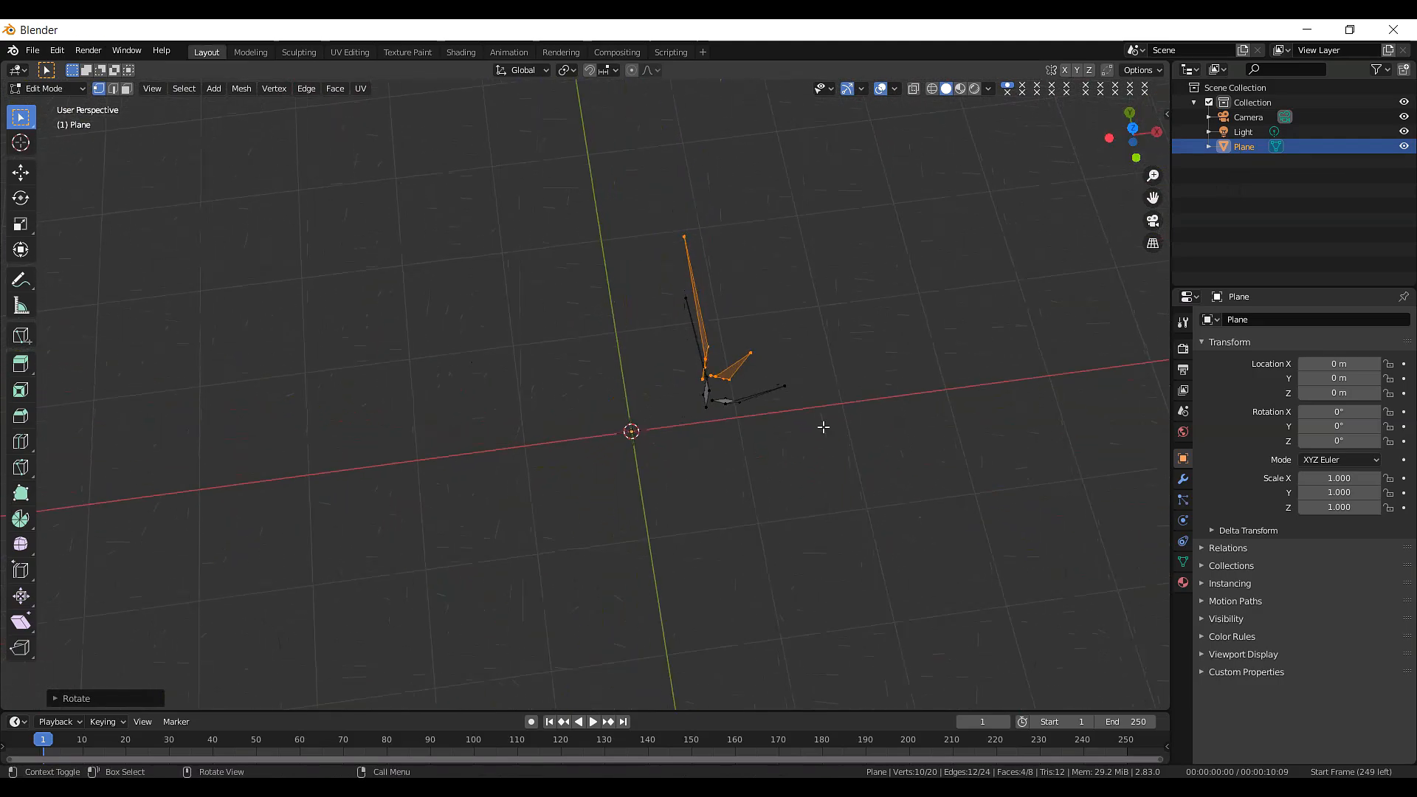
left_click_drag(1133, 137, 978, 171)
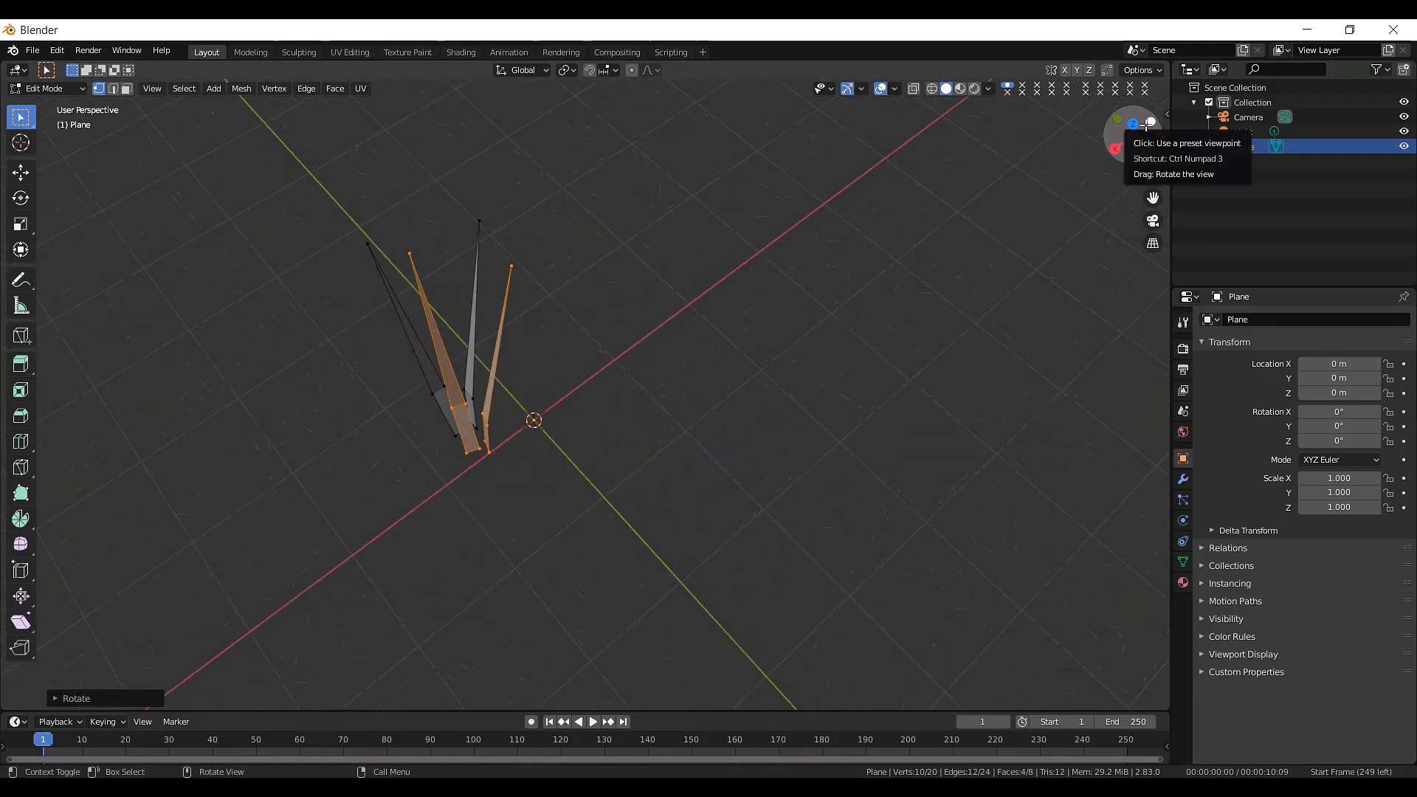
left_click_drag(1133, 124, 1207, 105)
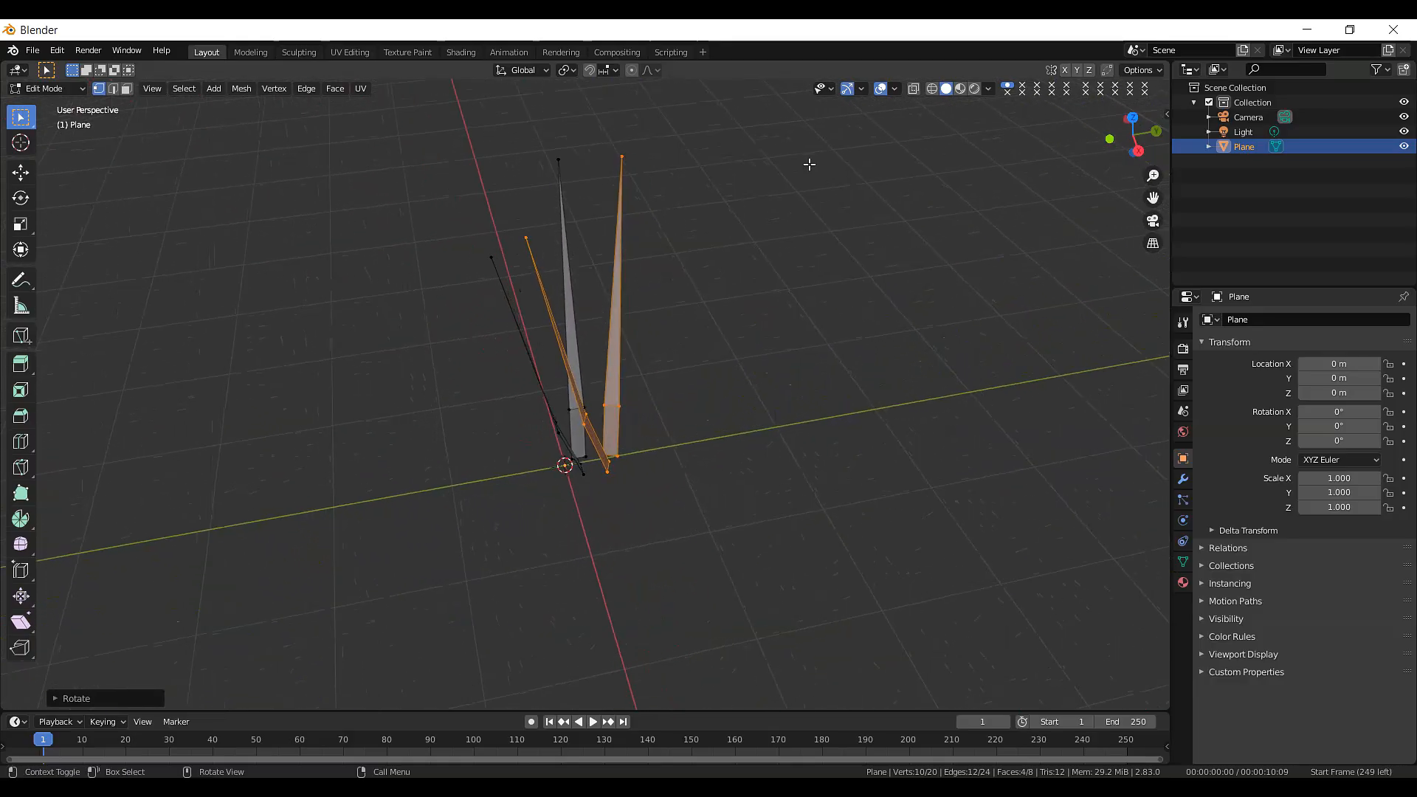
- Select all four blades completely, turning on X-ray display to catch the hidden vertices and turning it off again
scroll(810, 165, "down", 1)
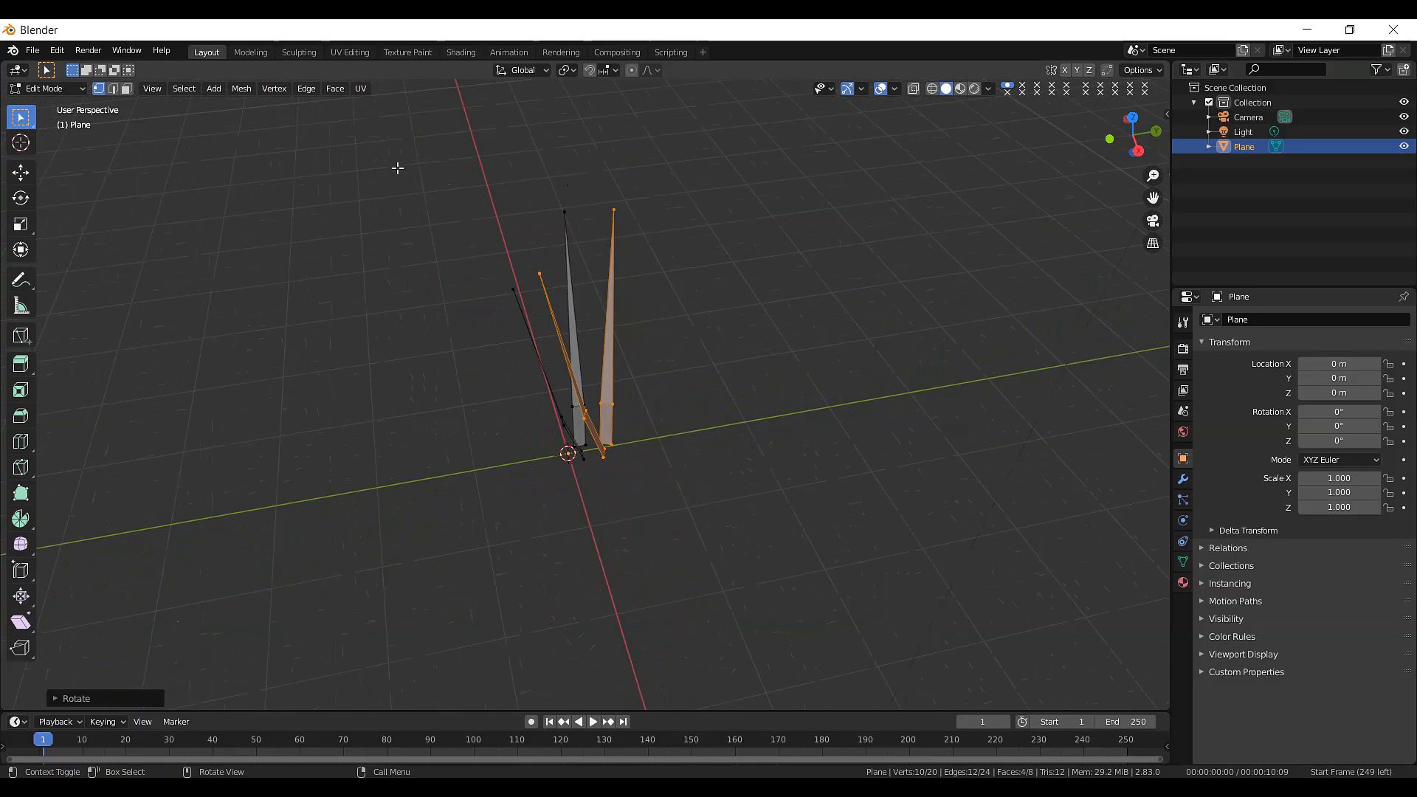
left_click_drag(399, 155, 960, 709)
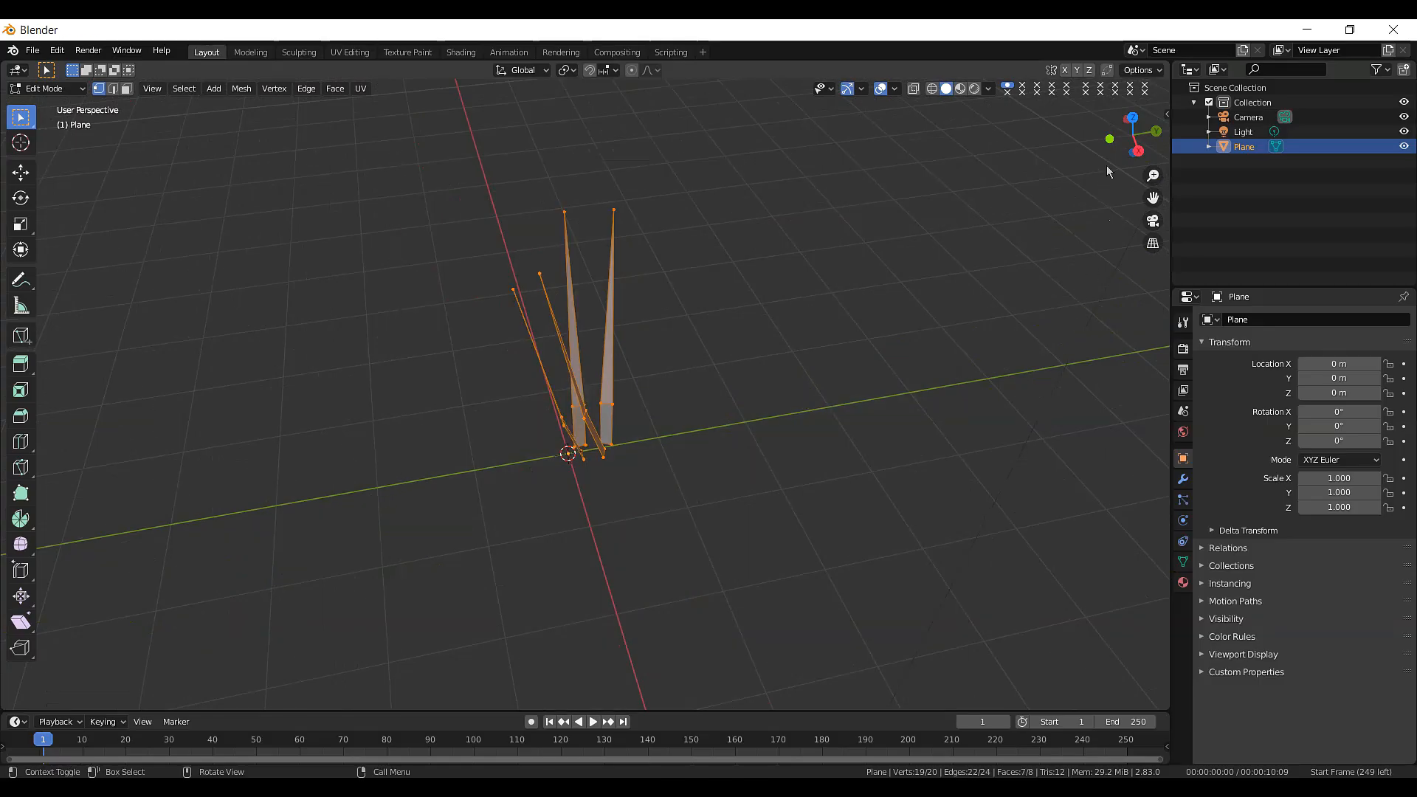
left_click_drag(1126, 139, 927, 92)
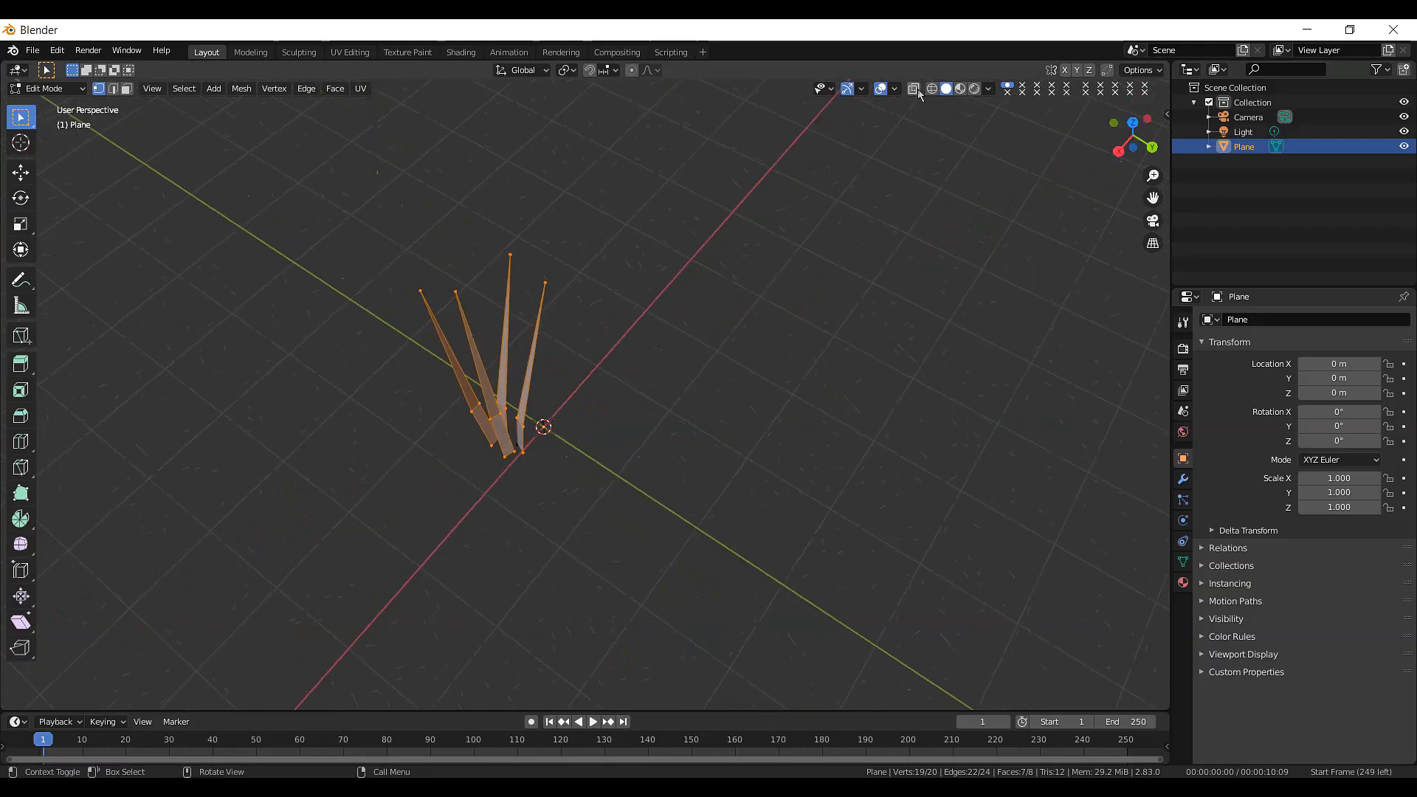
left_click(919, 94)
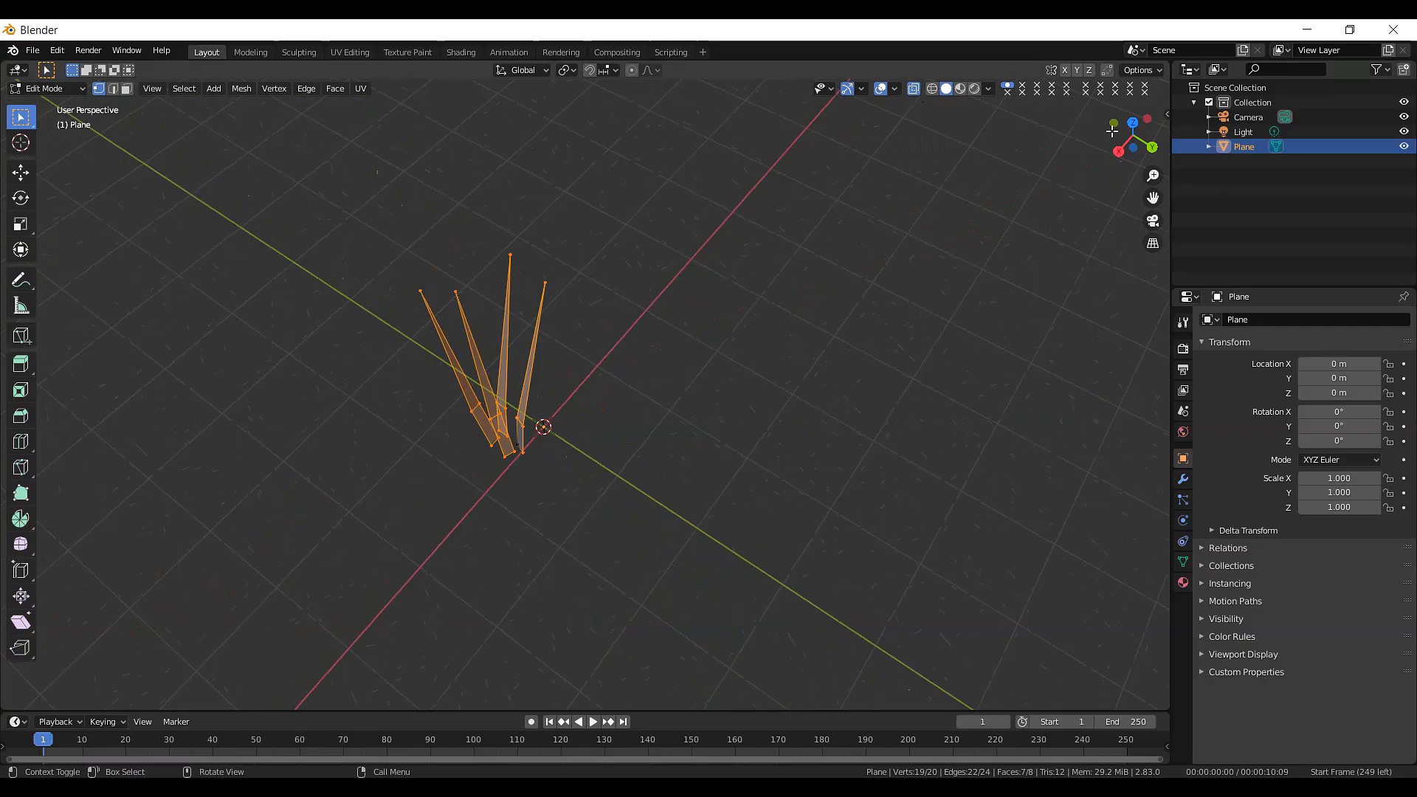
left_click_drag(1112, 130, 1025, 85)
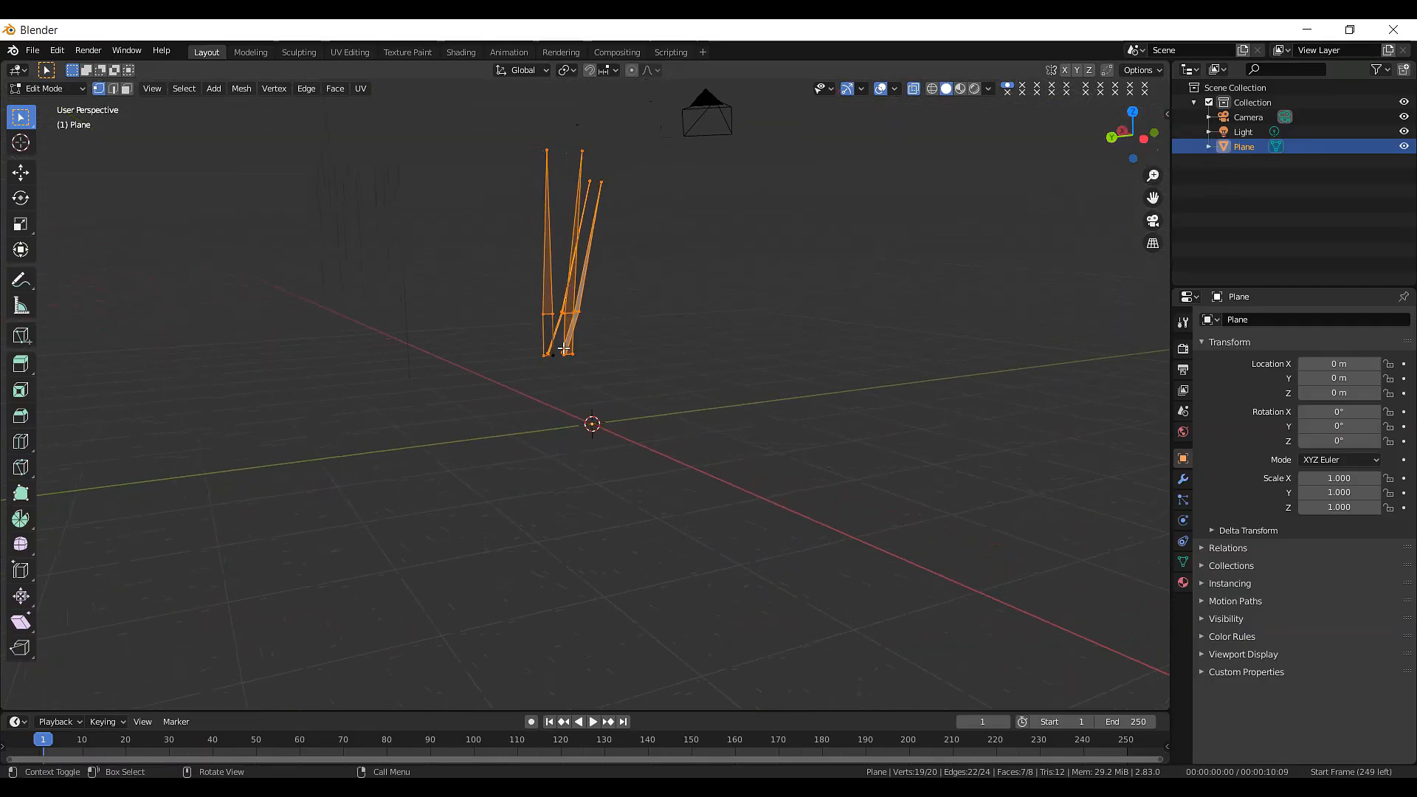
left_click_drag(439, 296, 751, 480, "shift")
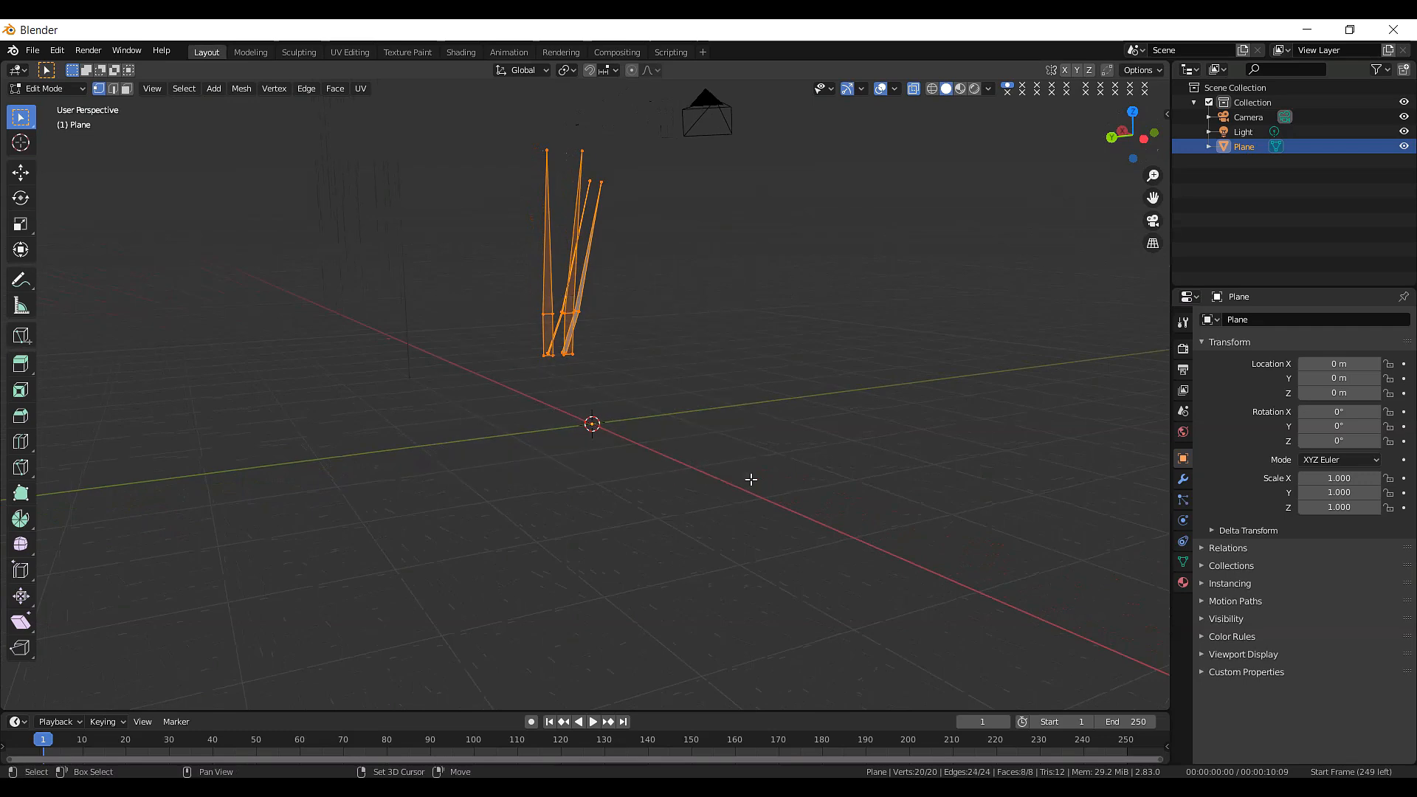
mouse_move(1133, 134)
left_mouse_down()
mouse_move(1089, 144)
mouse_move(1148, 141)
left_mouse_up()
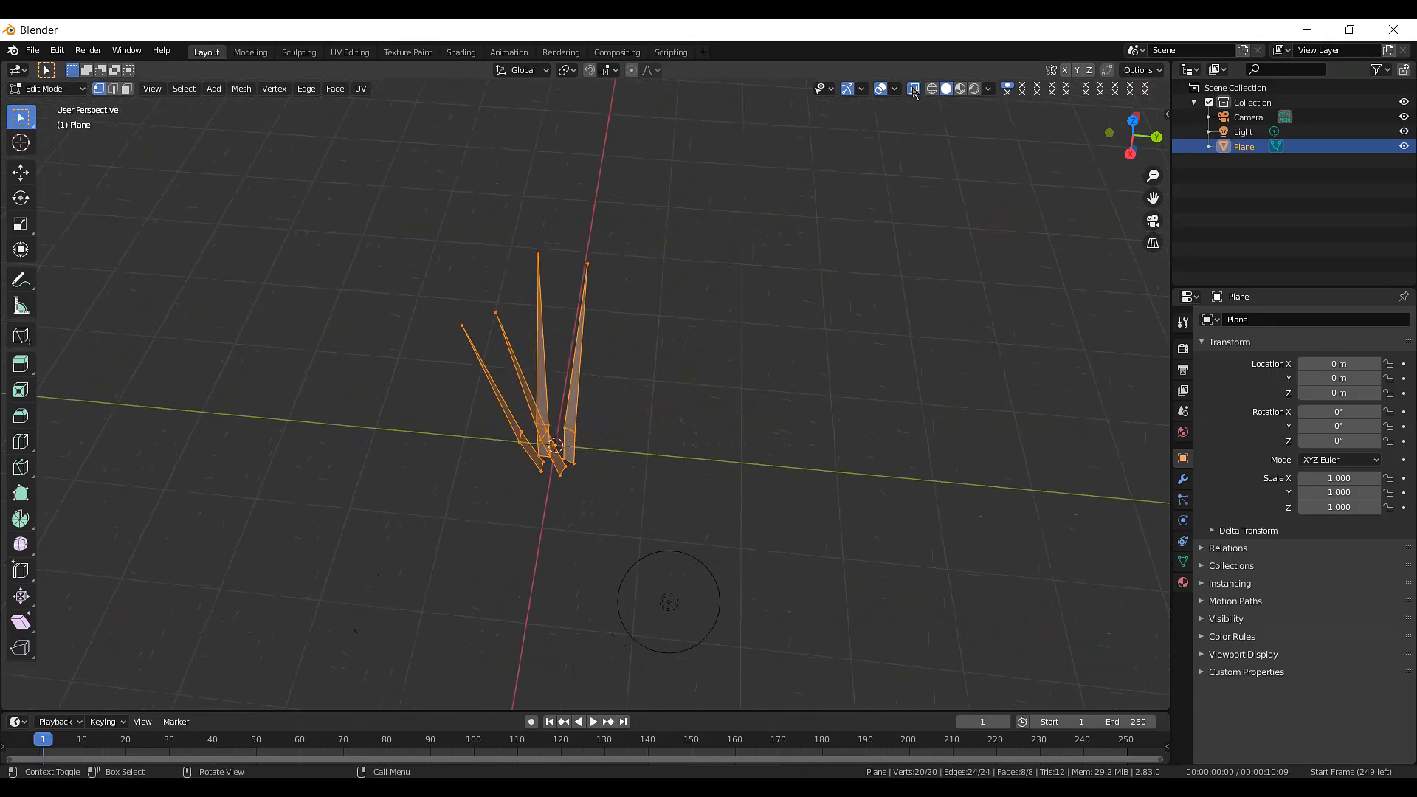
left_click(914, 90)
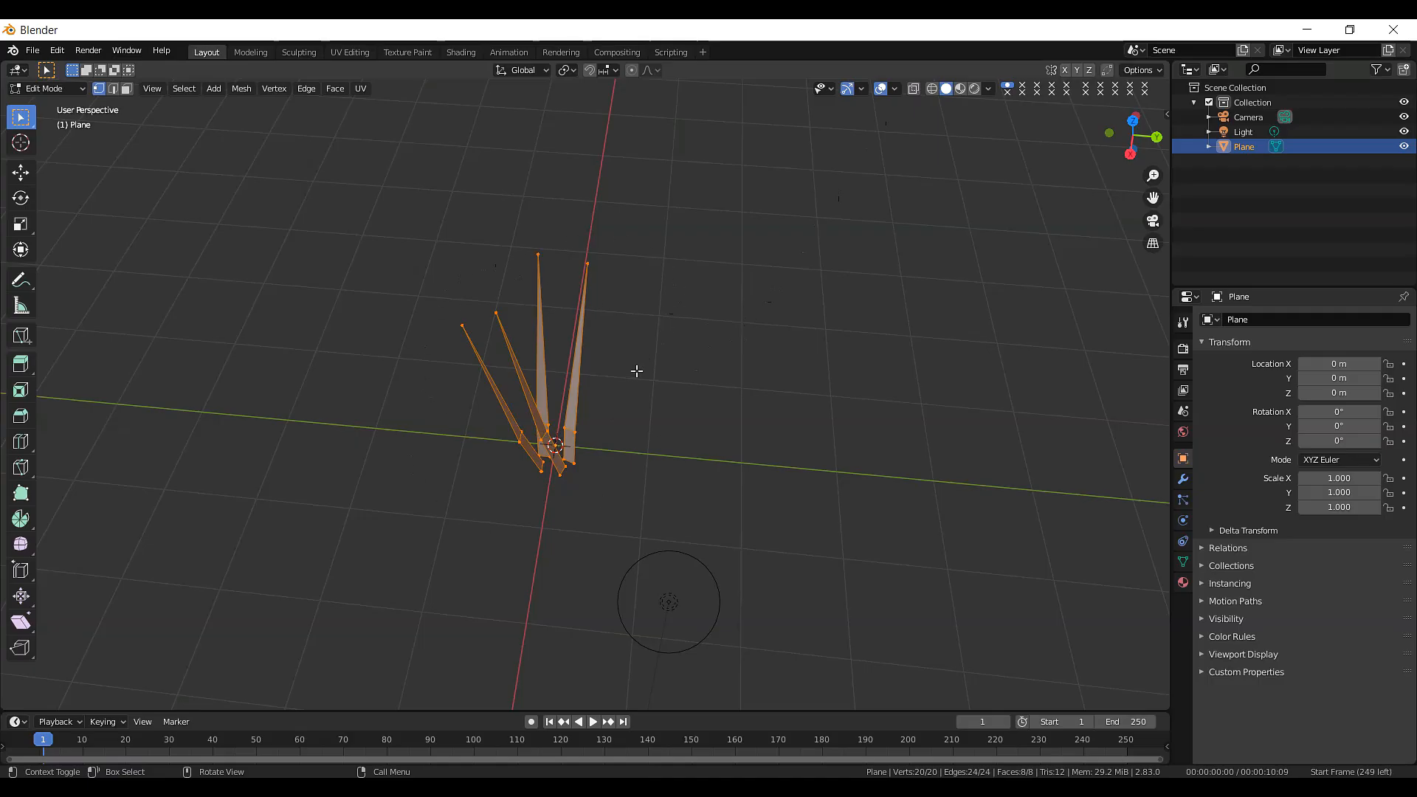
- Duplicate the four blades about 0.2 m along the Y axis and rotate the copies by a negative angle around the global Z axis
key("shift+d")
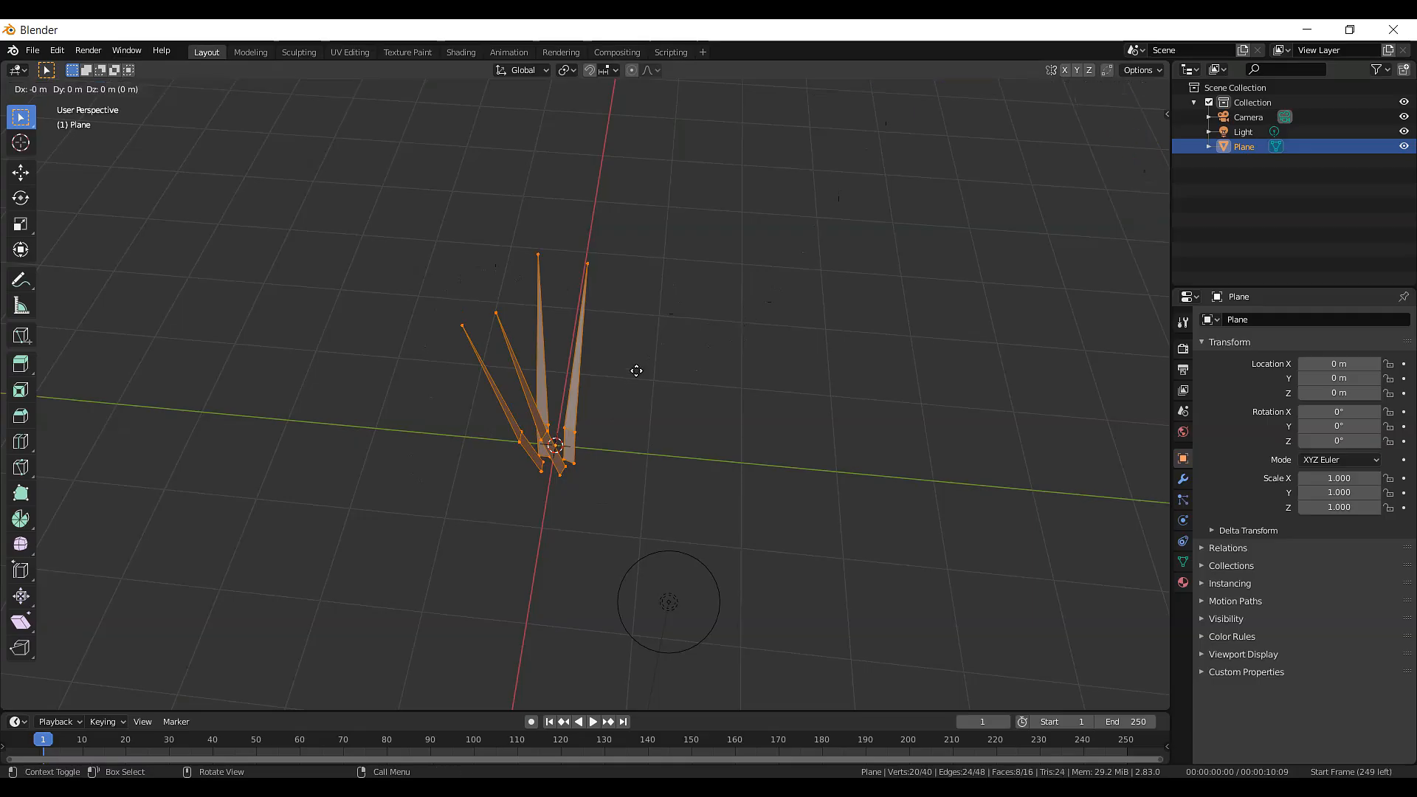
key("y")
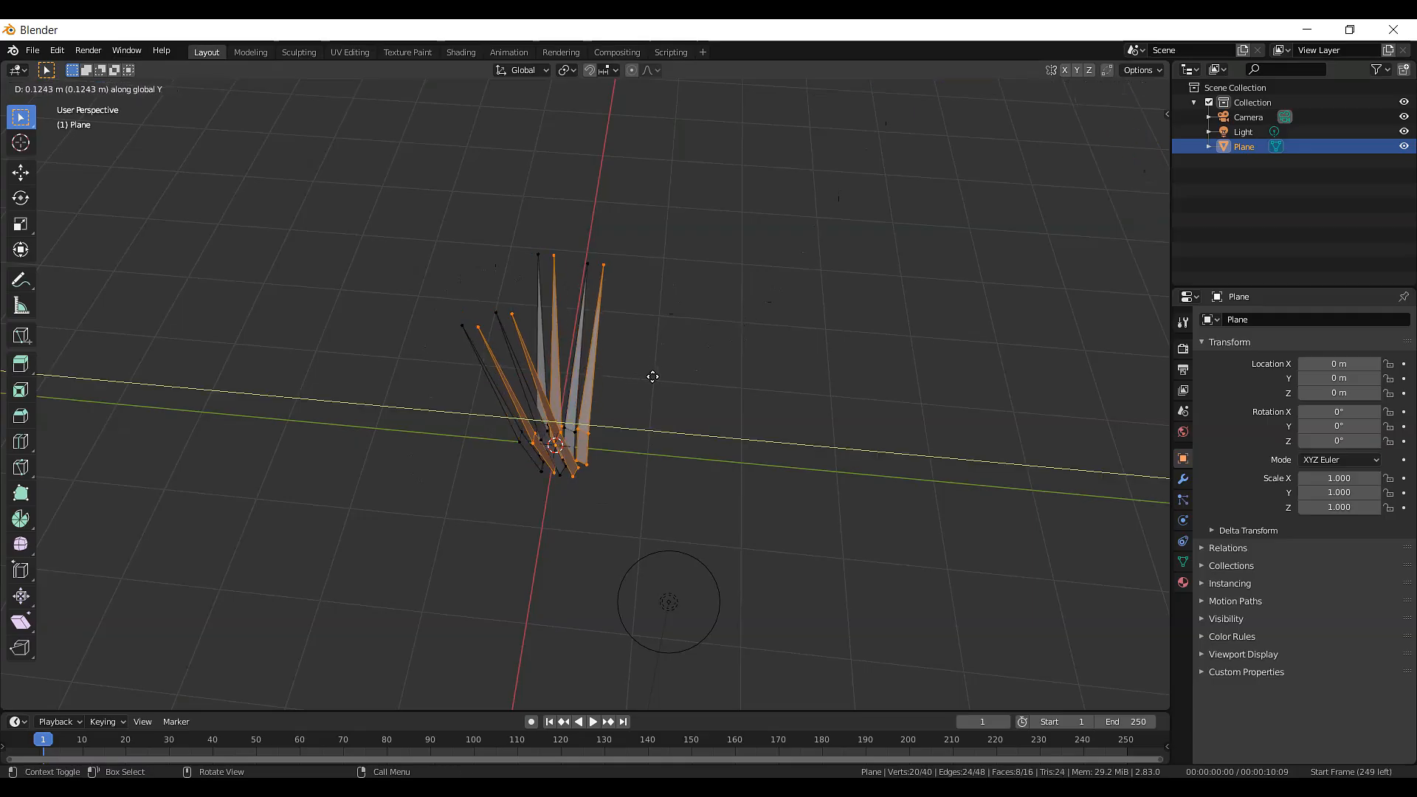
left_click(659, 382)
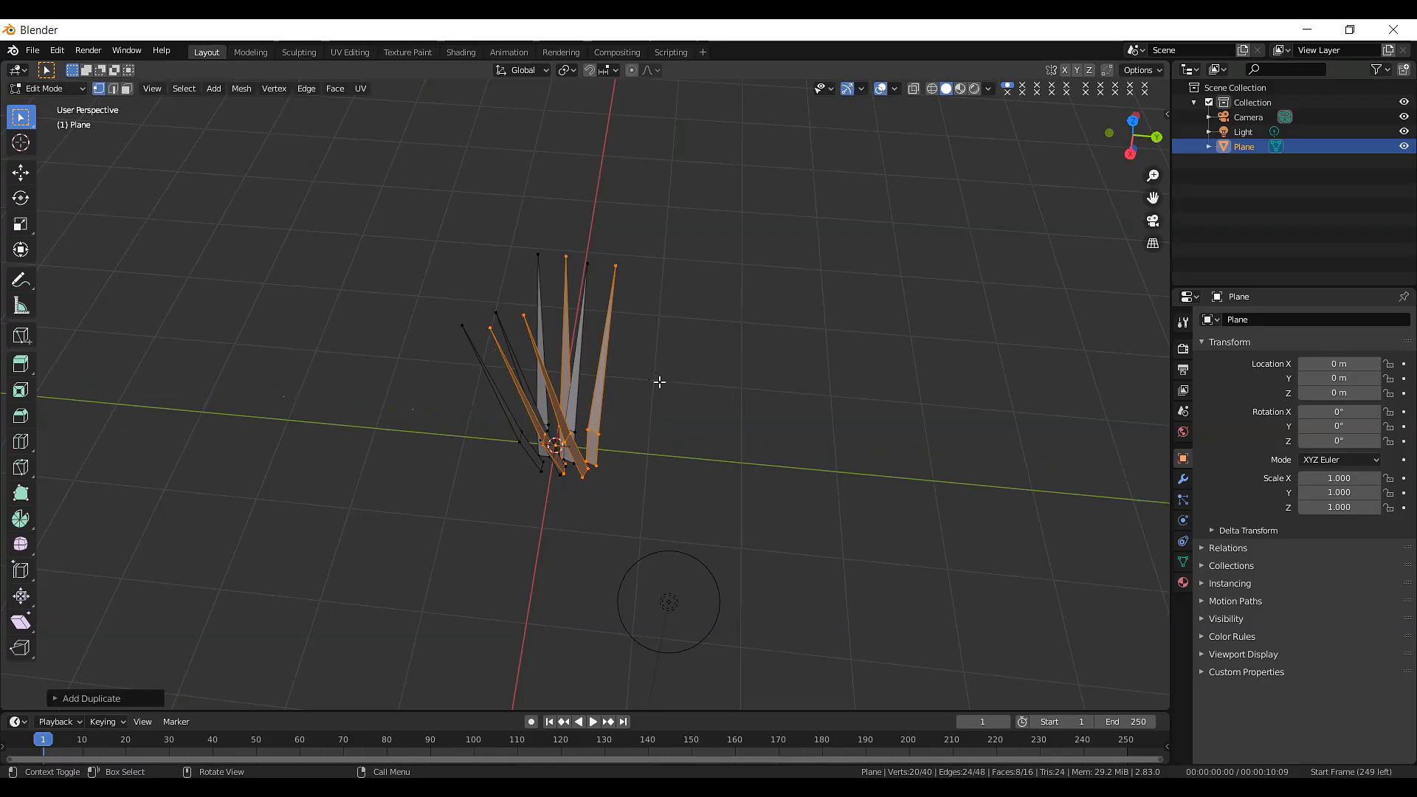
key("r")
key("z")
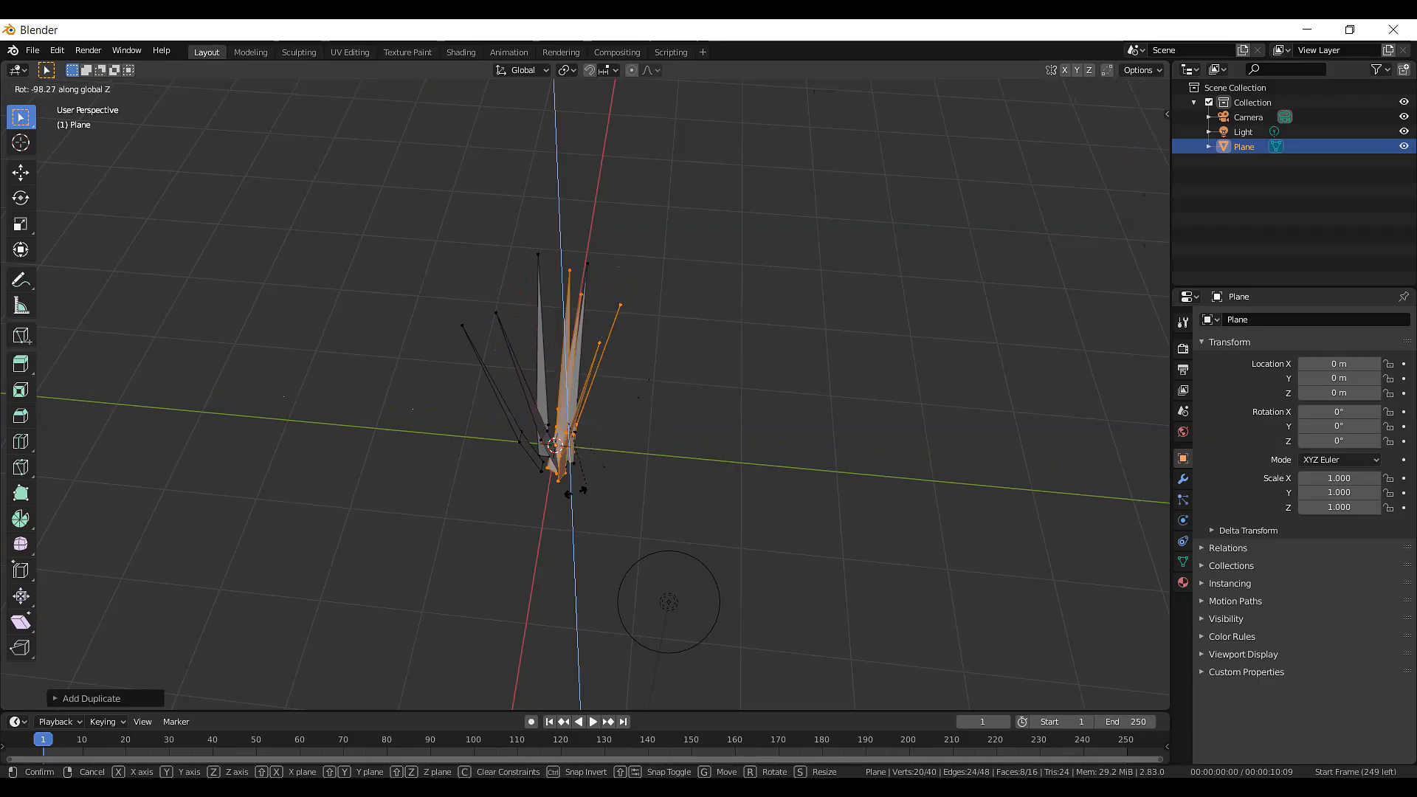
left_click(610, 480)
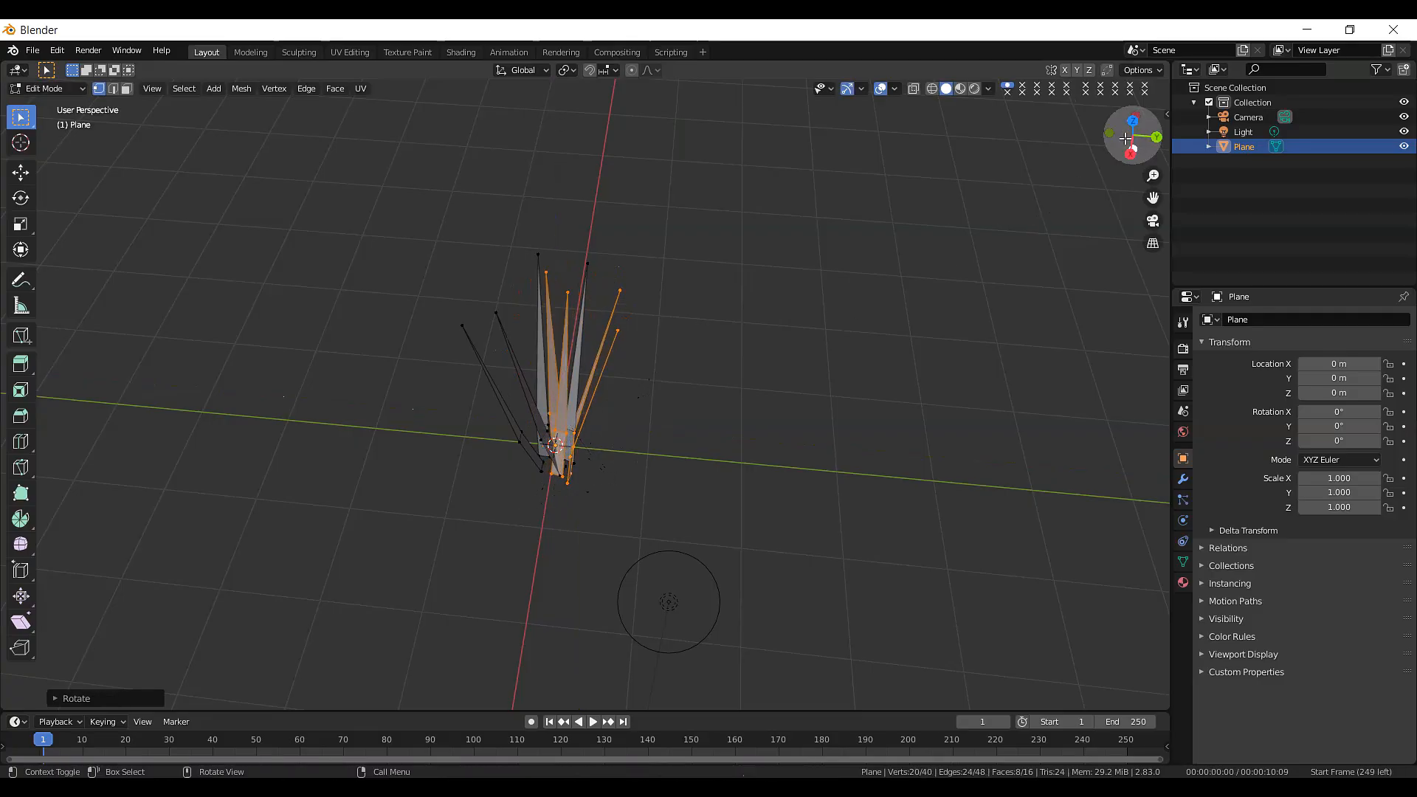
left_click_drag(1125, 140, 375, 129)
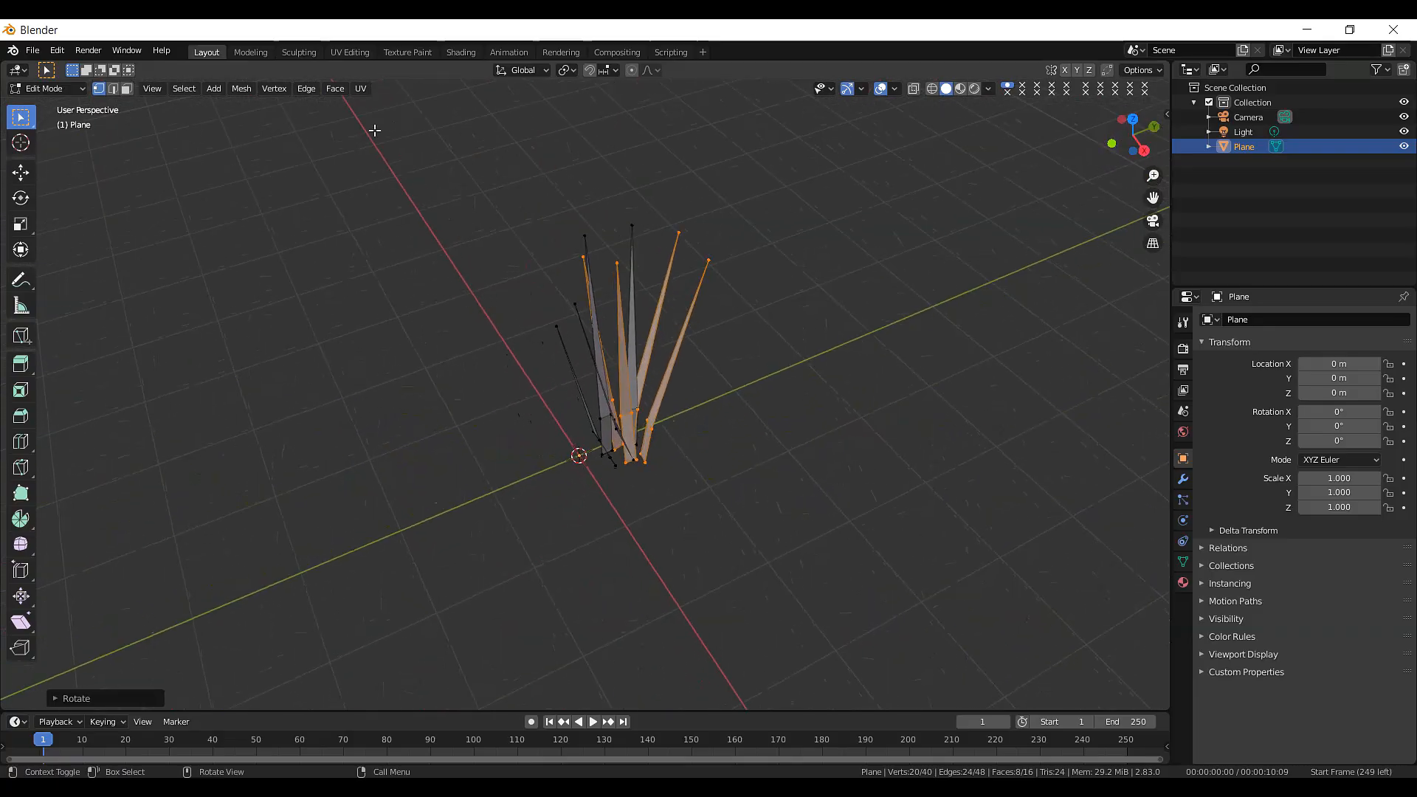
- Return to Object Mode and scale the whole clump down uniformly to about 0.432
left_click(70, 88)
left_click(58, 109)
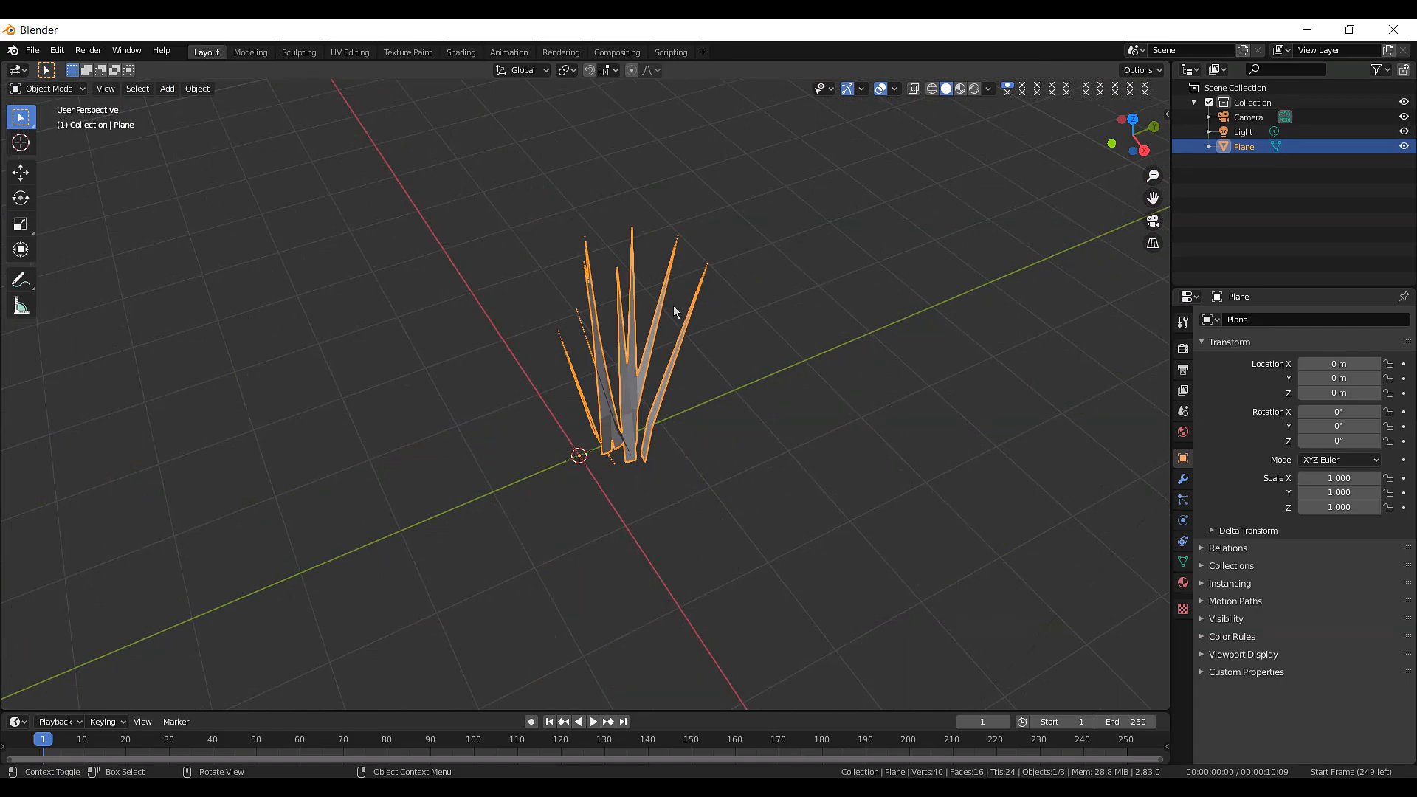
scroll(674, 311, "down", 2)
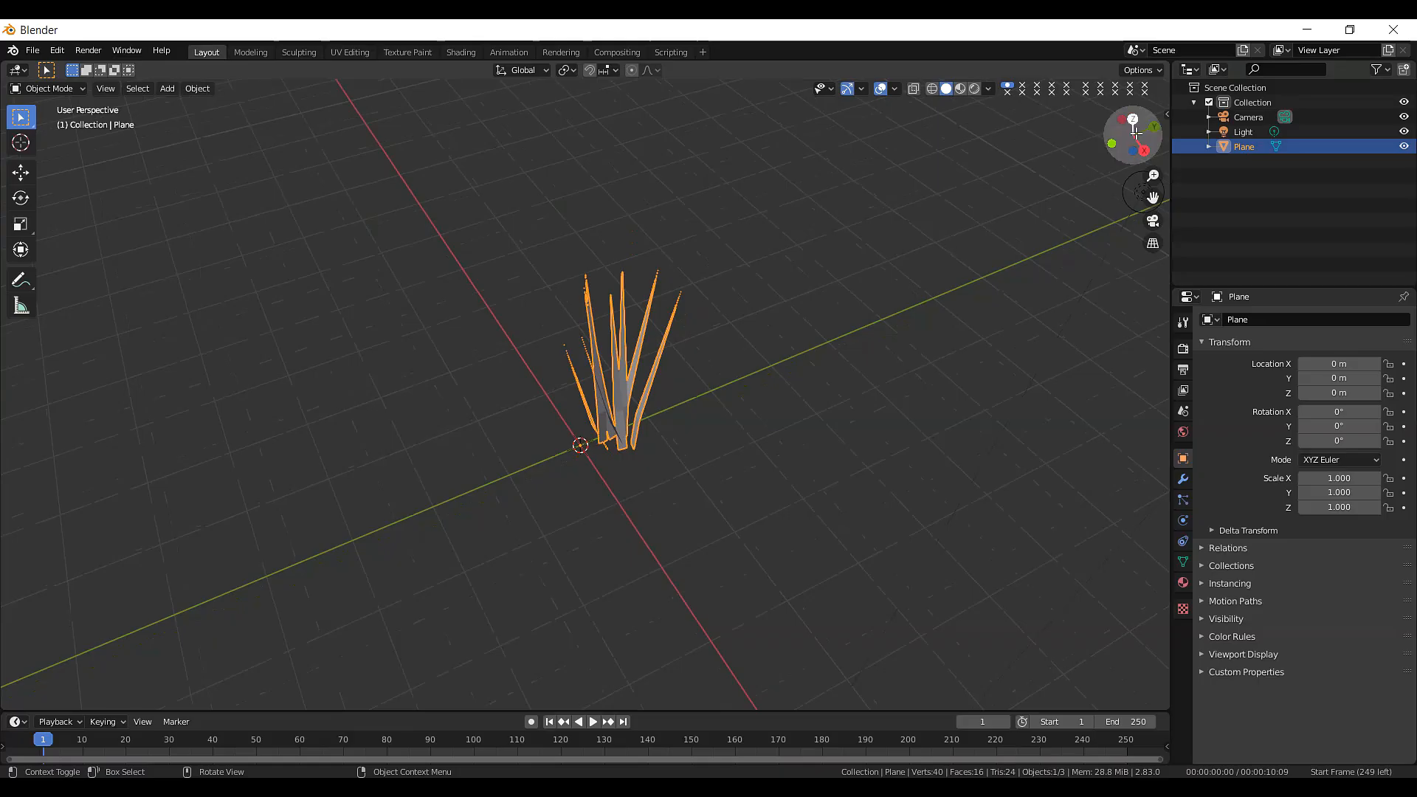
left_click_drag(1107, 145, 964, 248)
key("s")
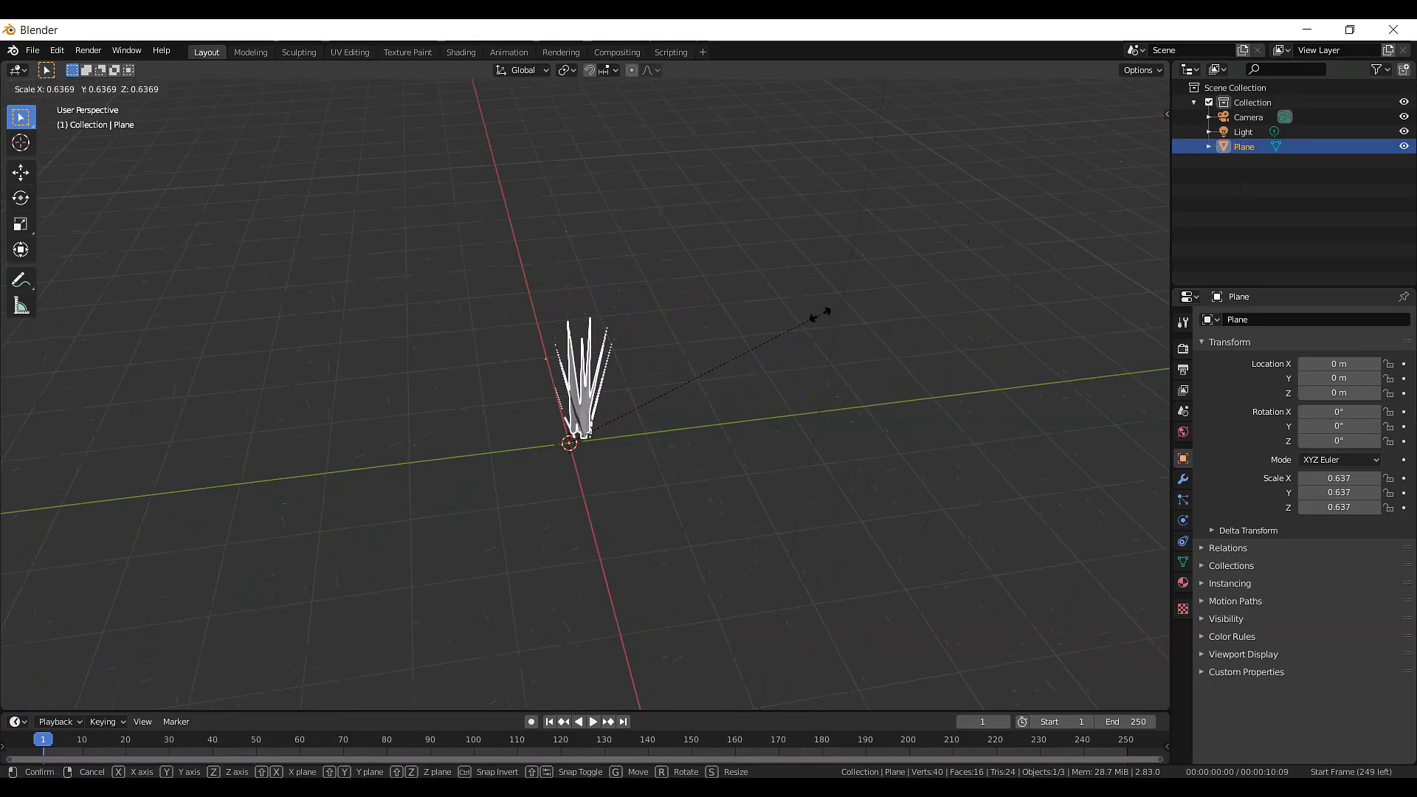
left_click(734, 344)
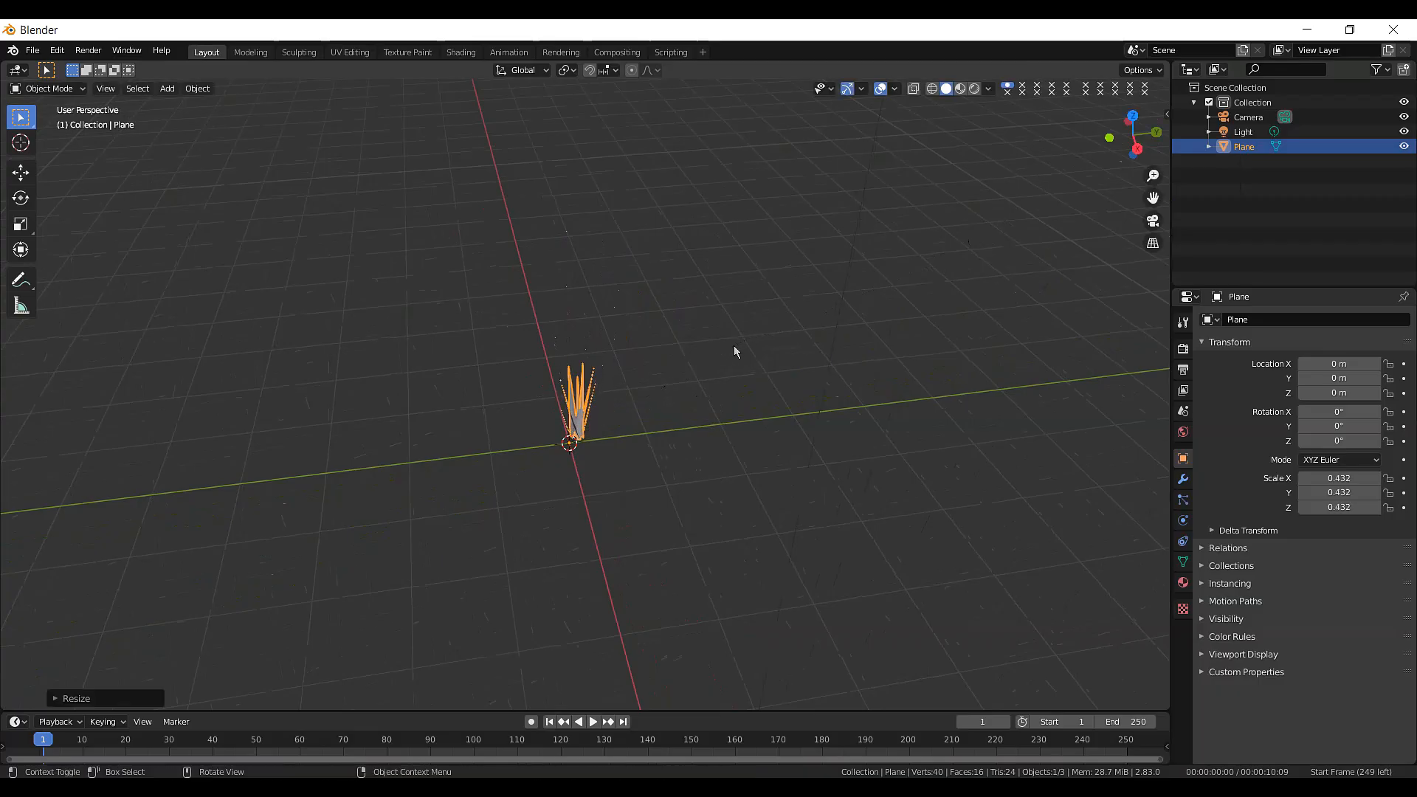
- Stretch the clump along the global Z axis to a Z scale of about 0.551, and deselect it
key("s")
key("z")
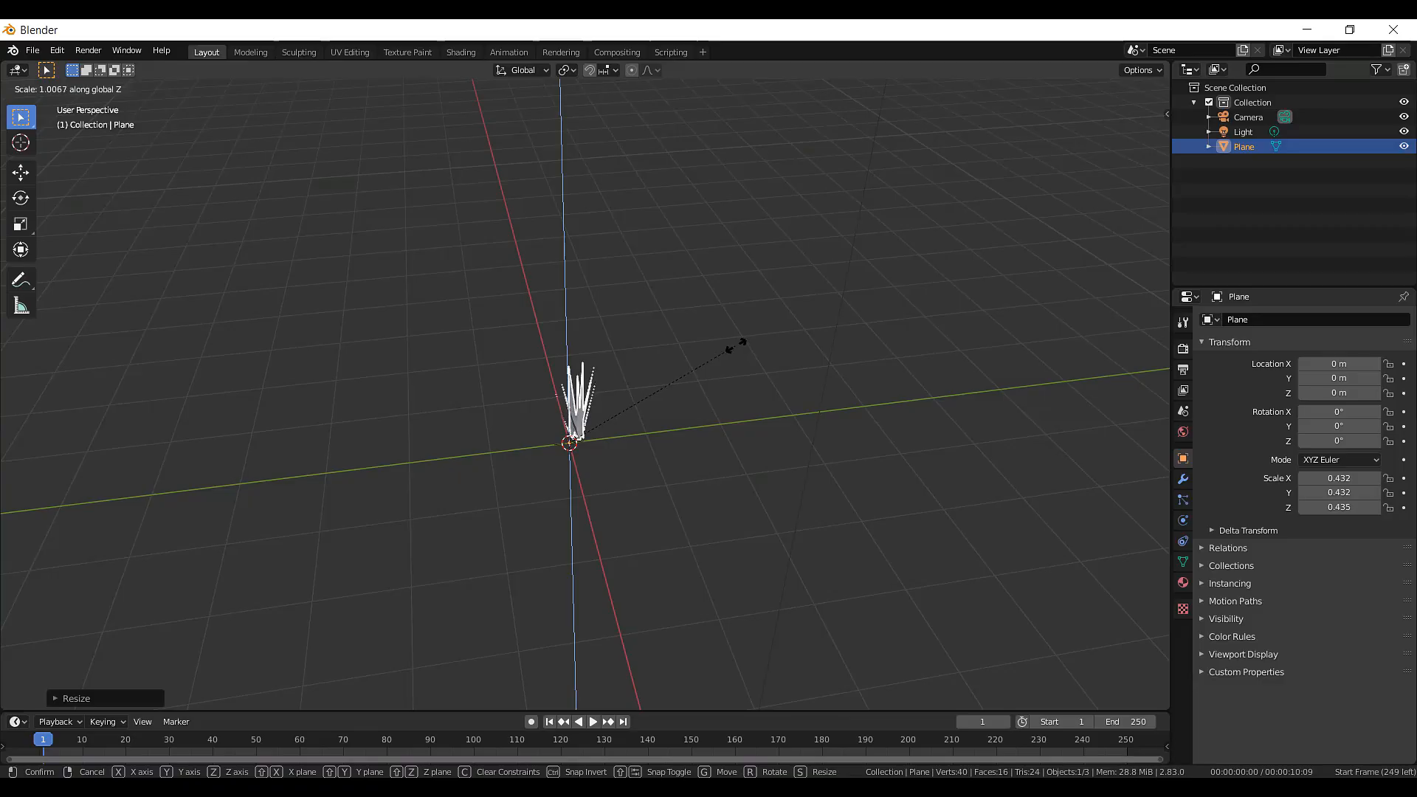
left_click(787, 334)
scroll(686, 437, "up", 4)
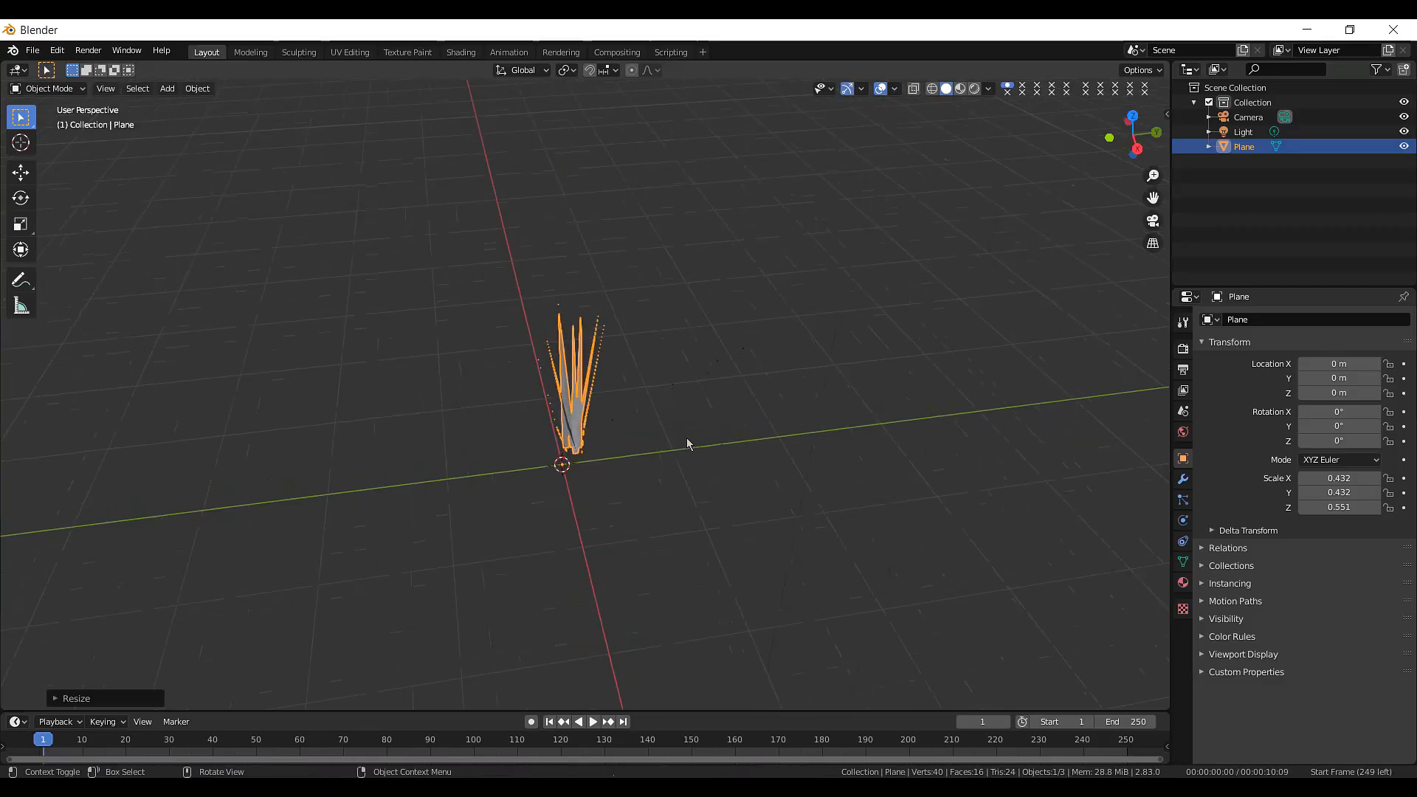
left_click(722, 387)
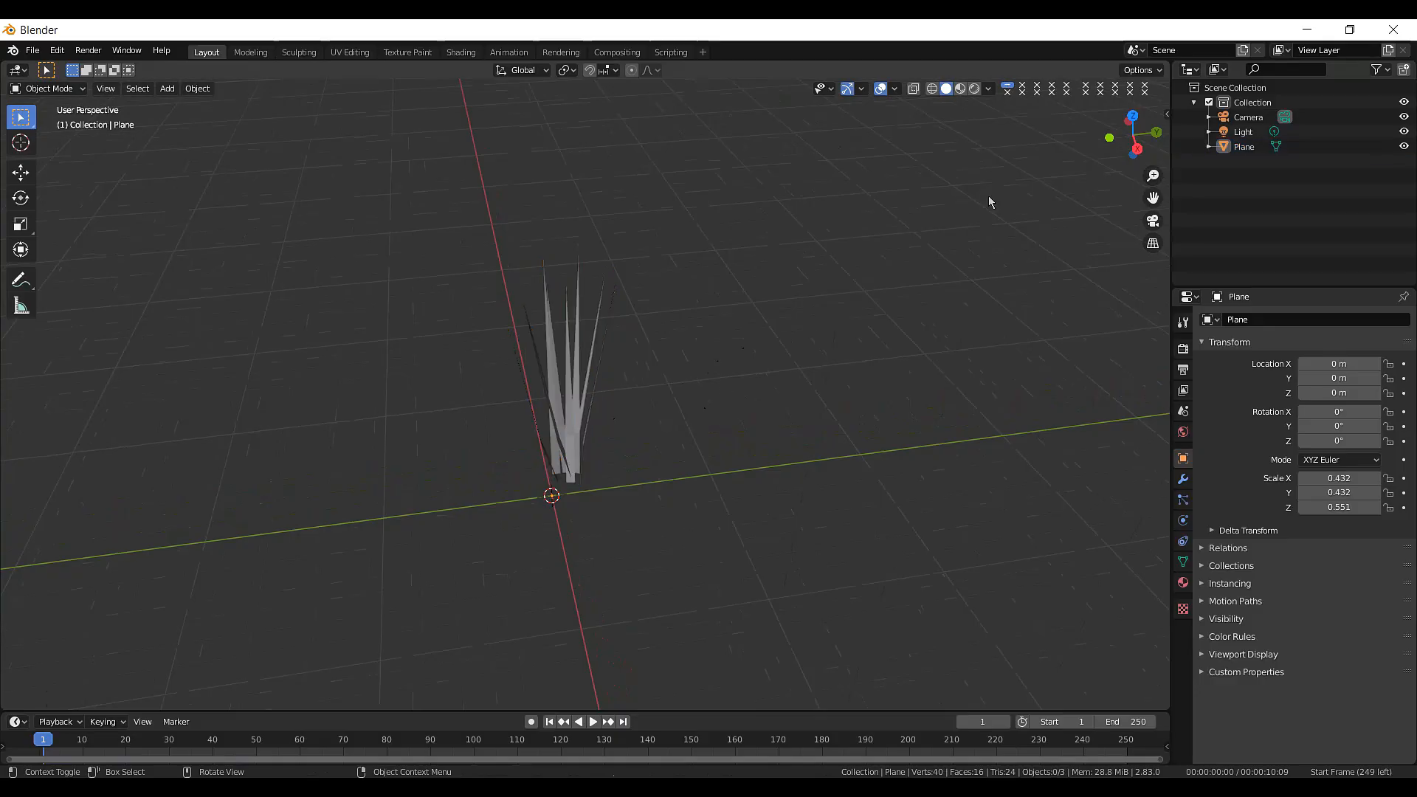
- Select the clump of blades and rename the object as grass
left_click_drag(1130, 154, 1272, 142)
scroll(893, 294, "down", 2)
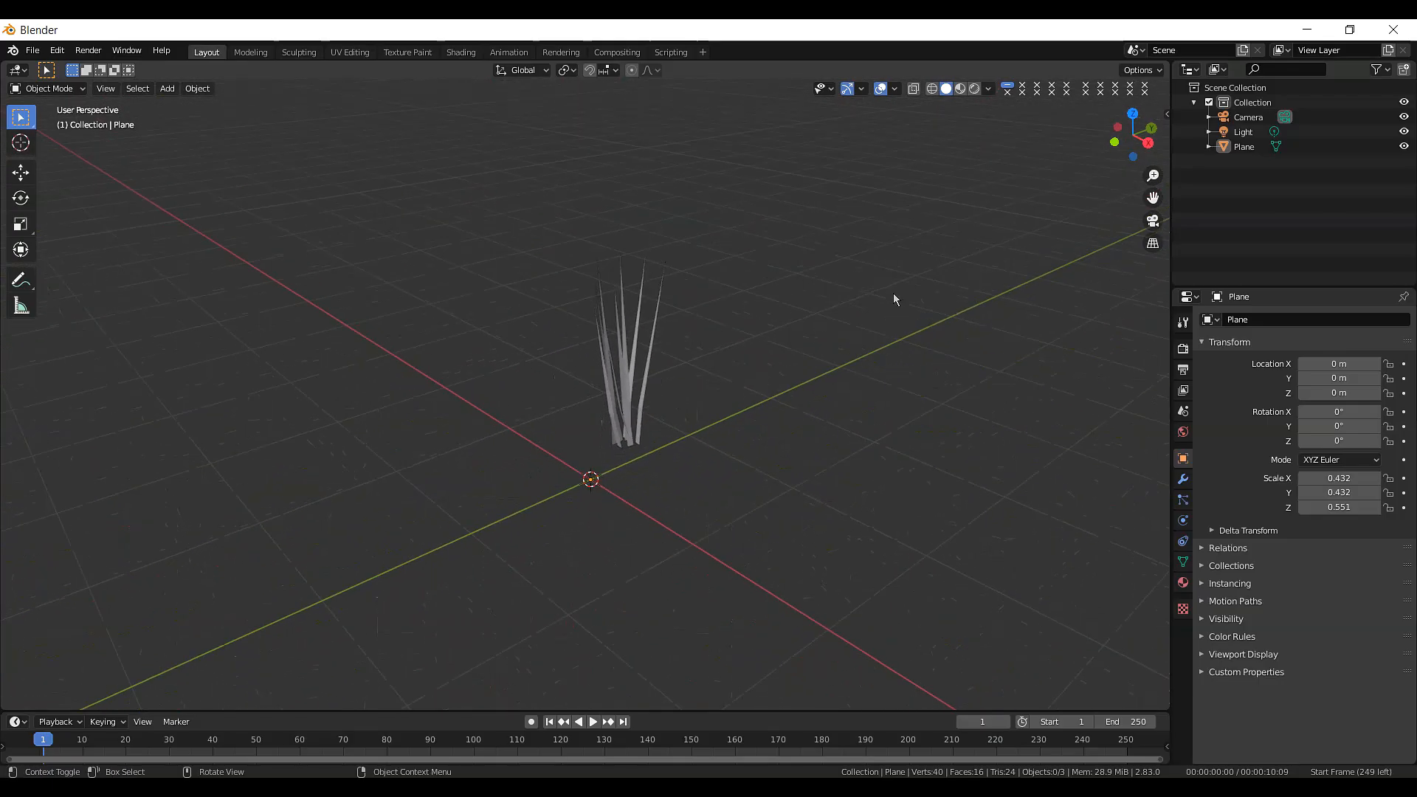
scroll(893, 294, "up", 1)
left_click(617, 374)
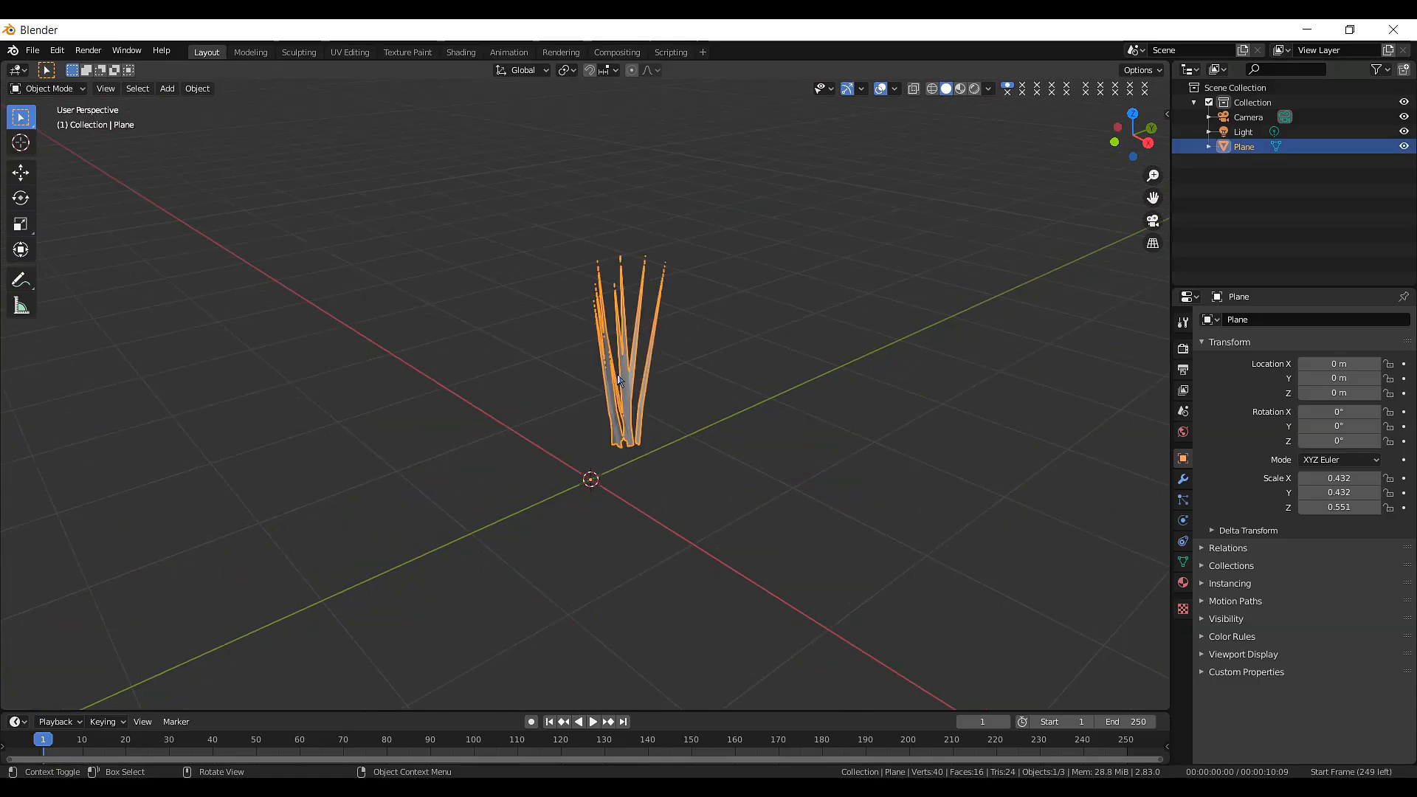
double_click(1264, 142)
key("BackSpace")
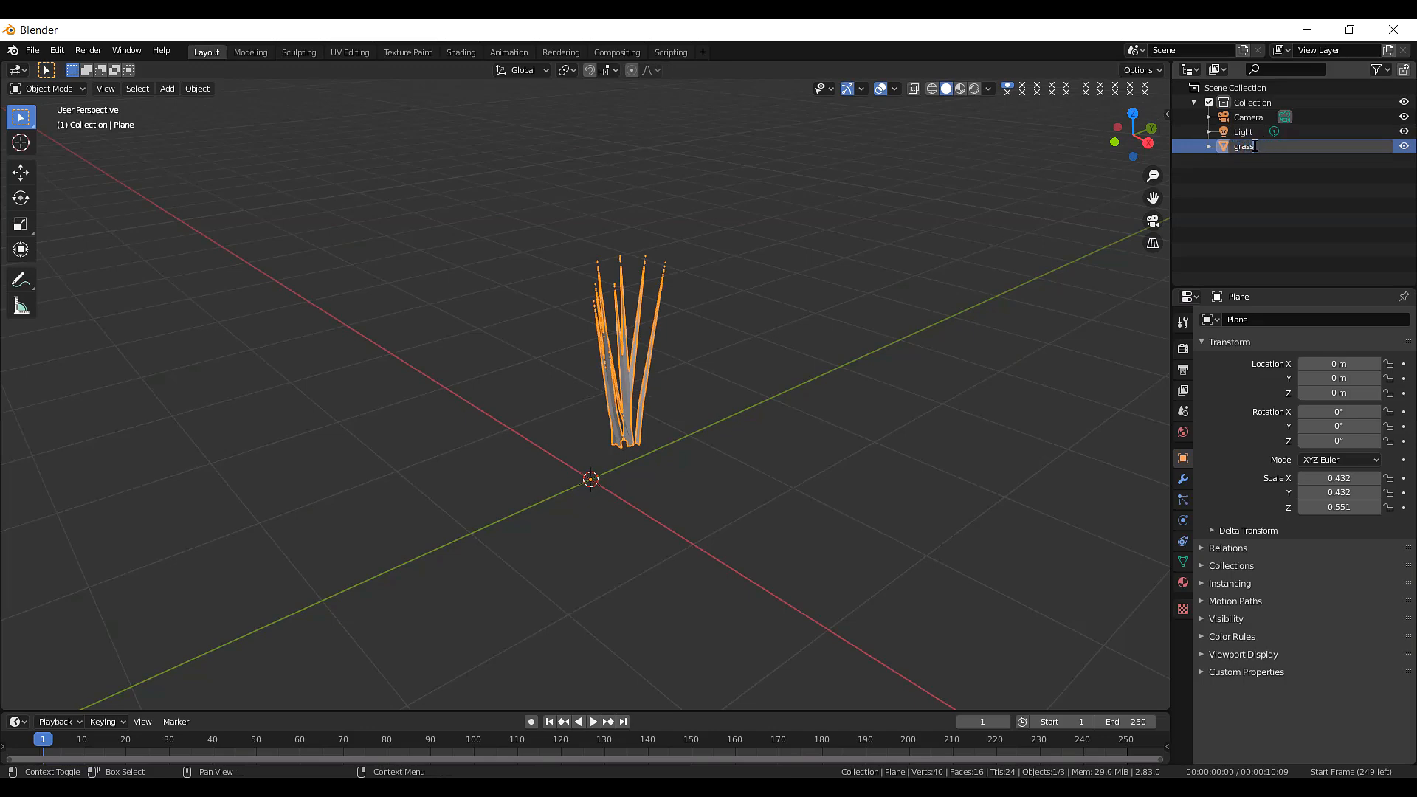
key("Return")
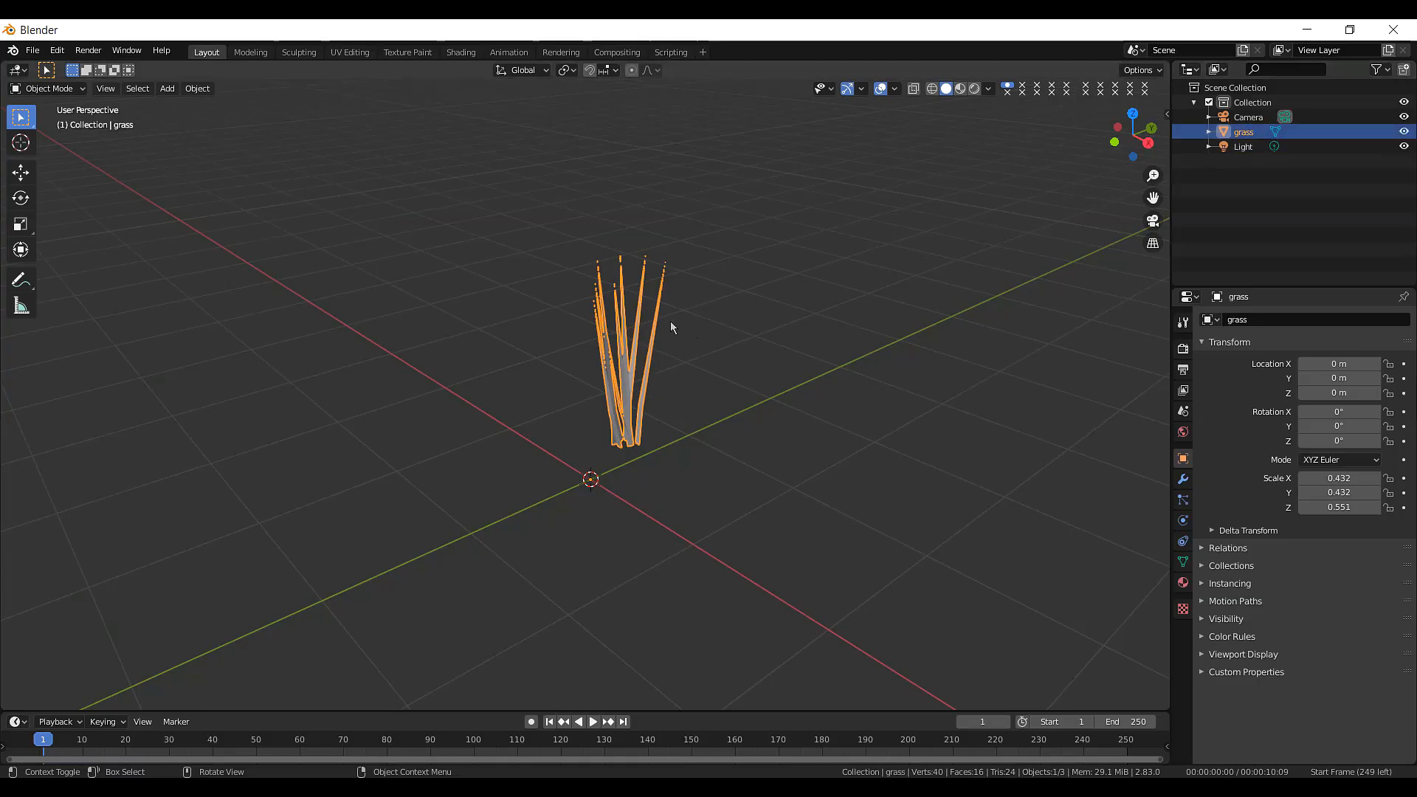
- Apply all transforms to the grass object and set its origin to its geometry
key("ctrl+a")
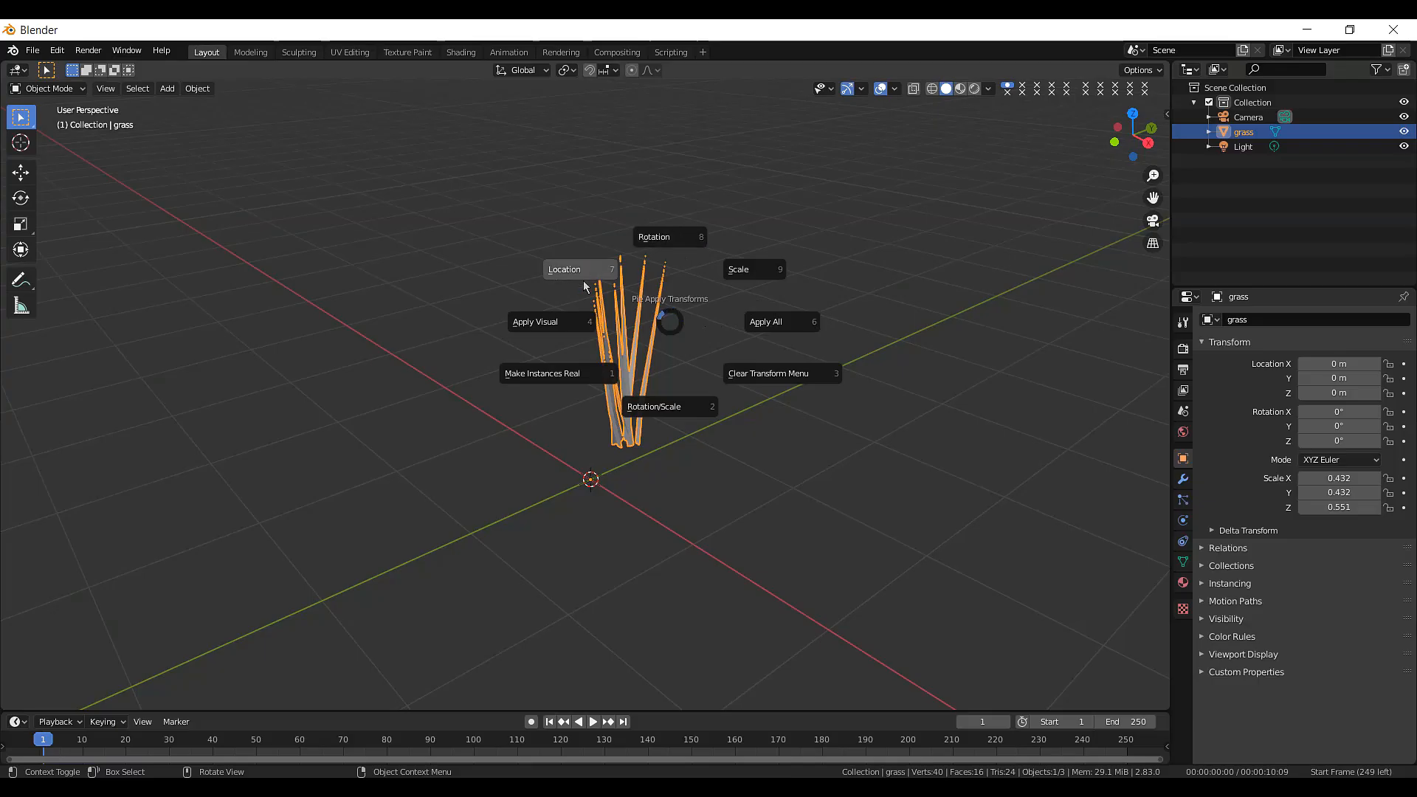
left_click(769, 326)
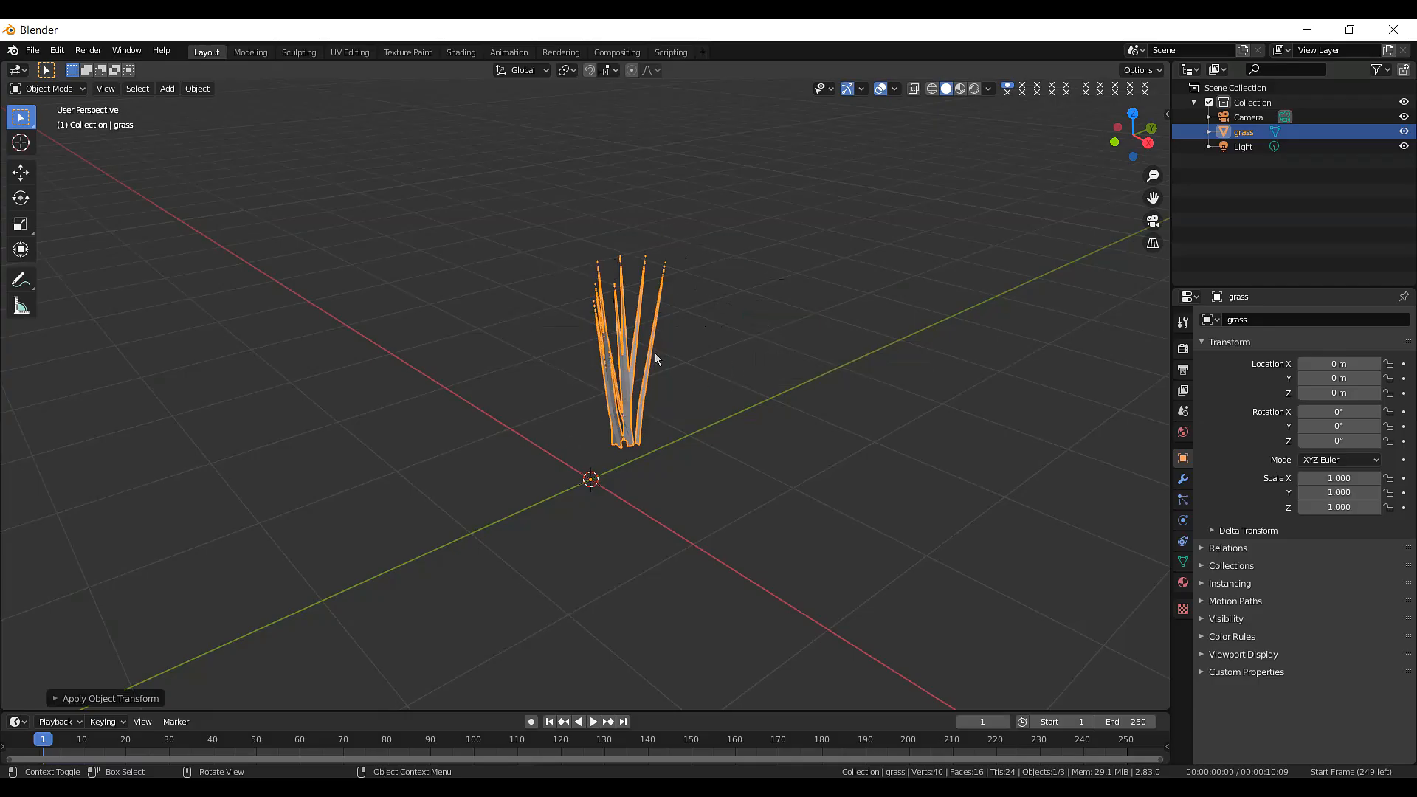
left_click_drag(1111, 137, 809, 278)
right_click(668, 336)
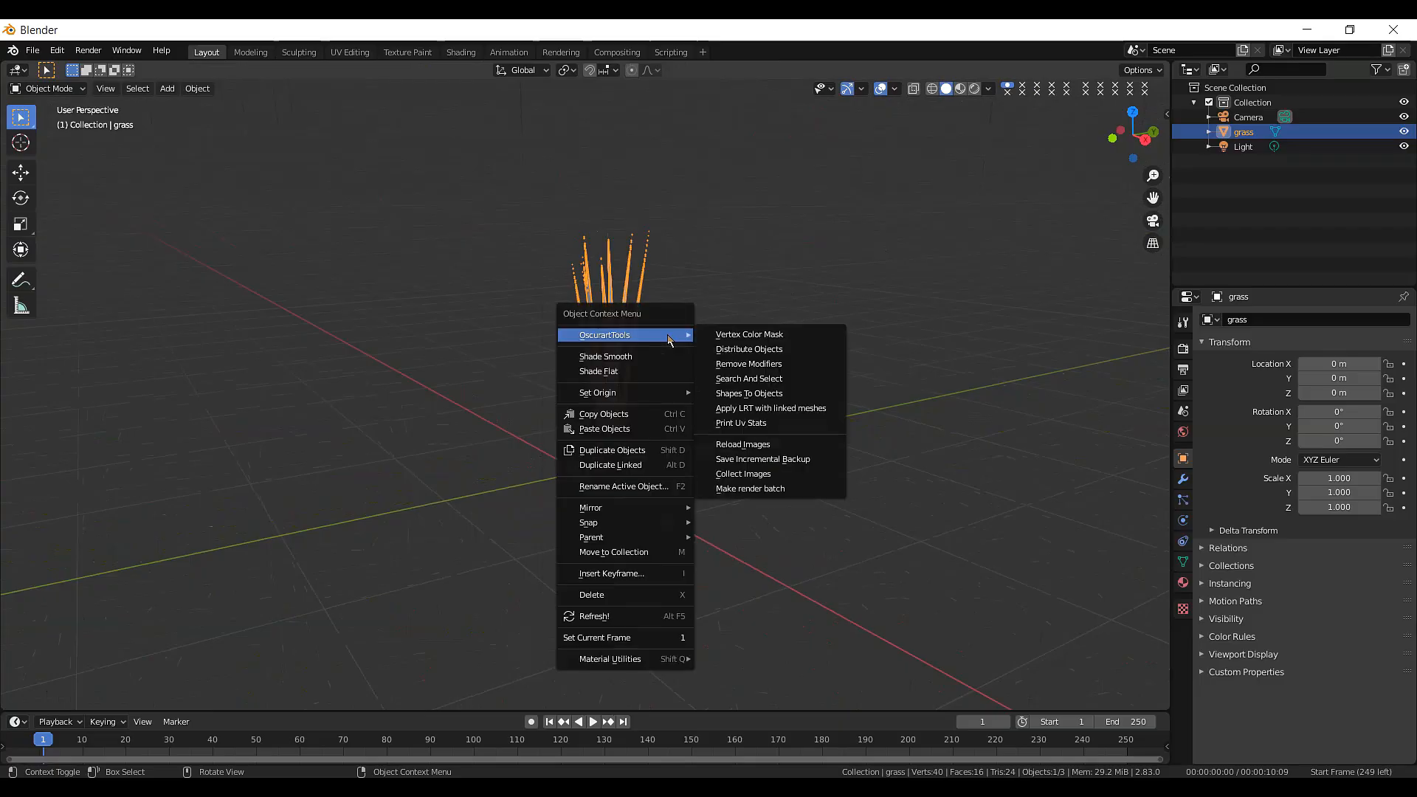
mouse_move(645, 399)
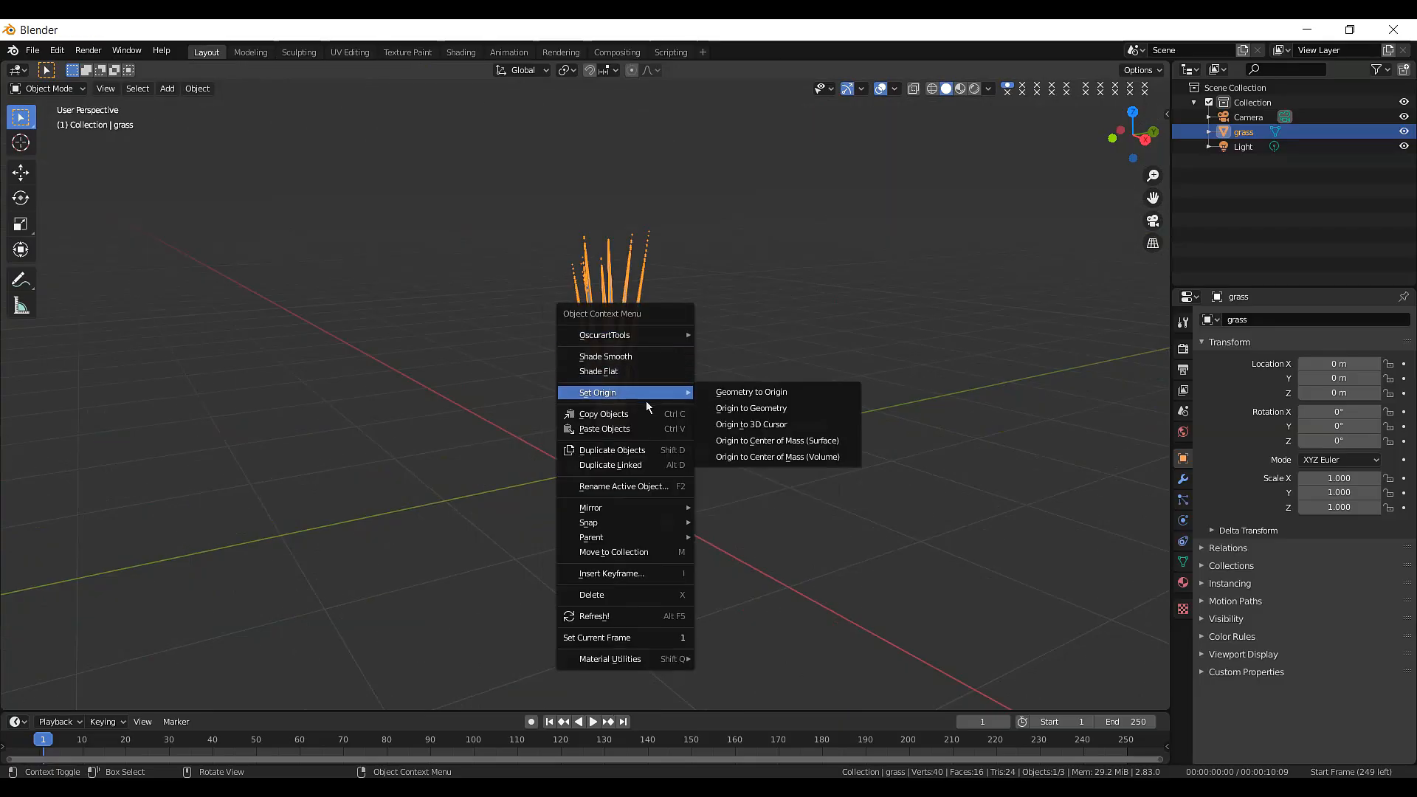
left_click(724, 410)
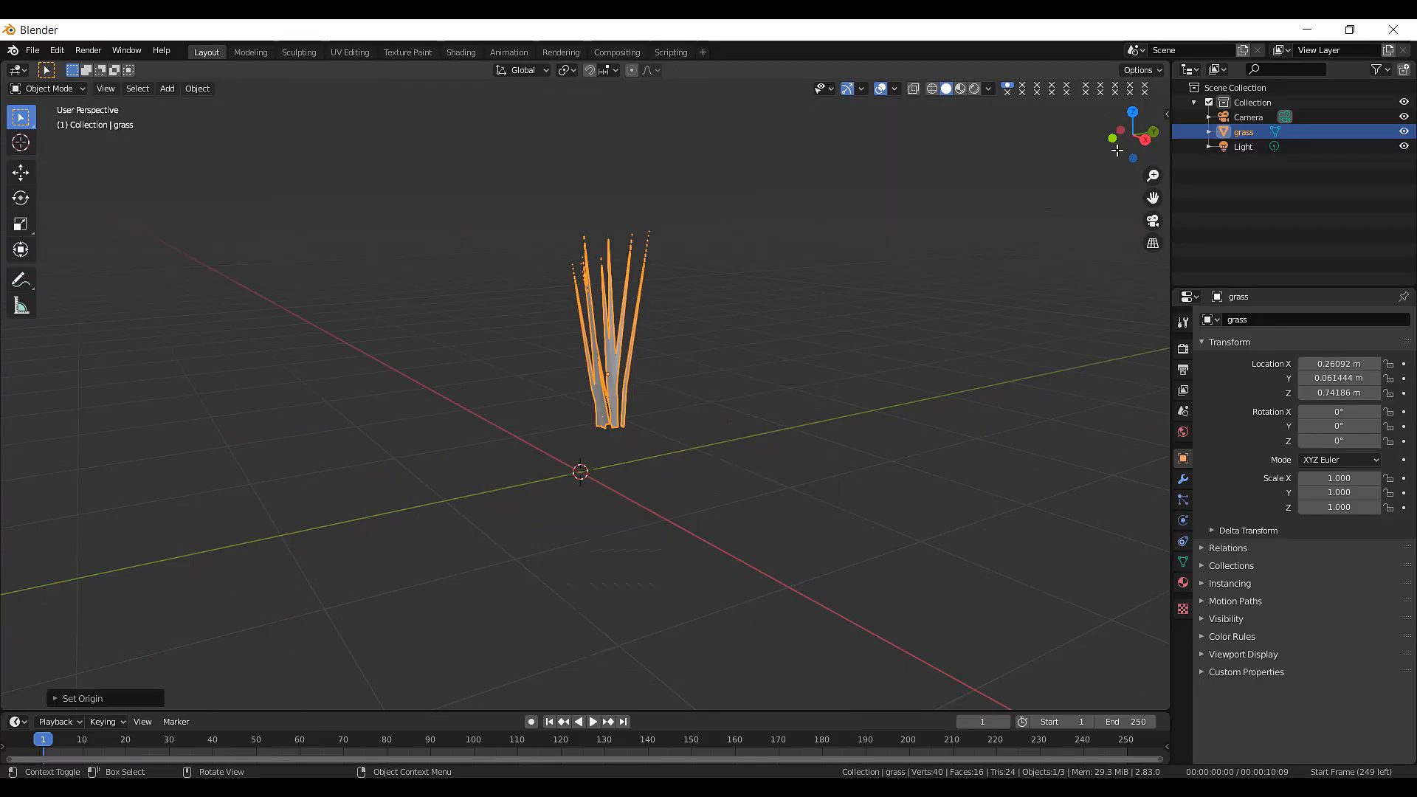
left_click_drag(1117, 151, 1124, 147)
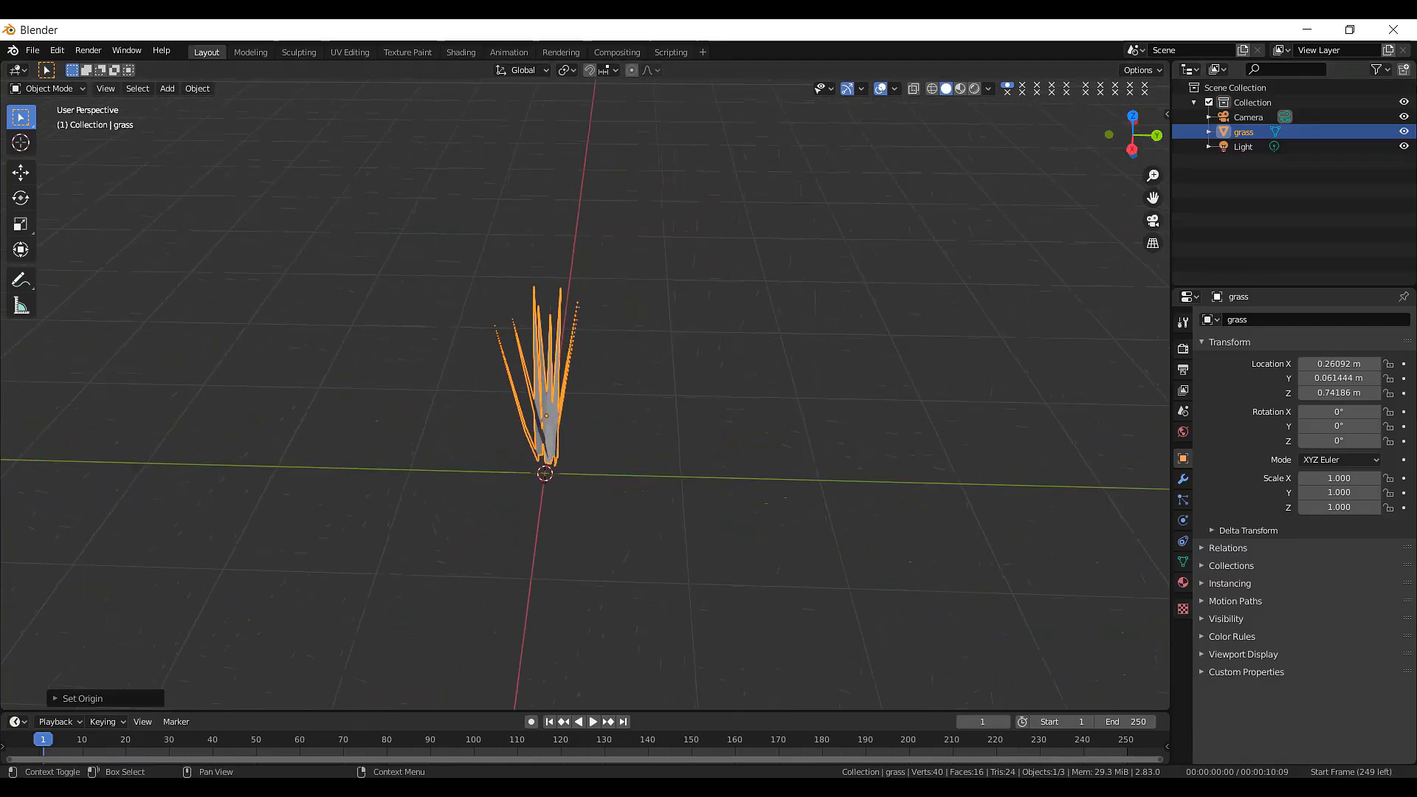
- Hide the grass object and add a mesh circle at the 3D cursor
left_click(1405, 133)
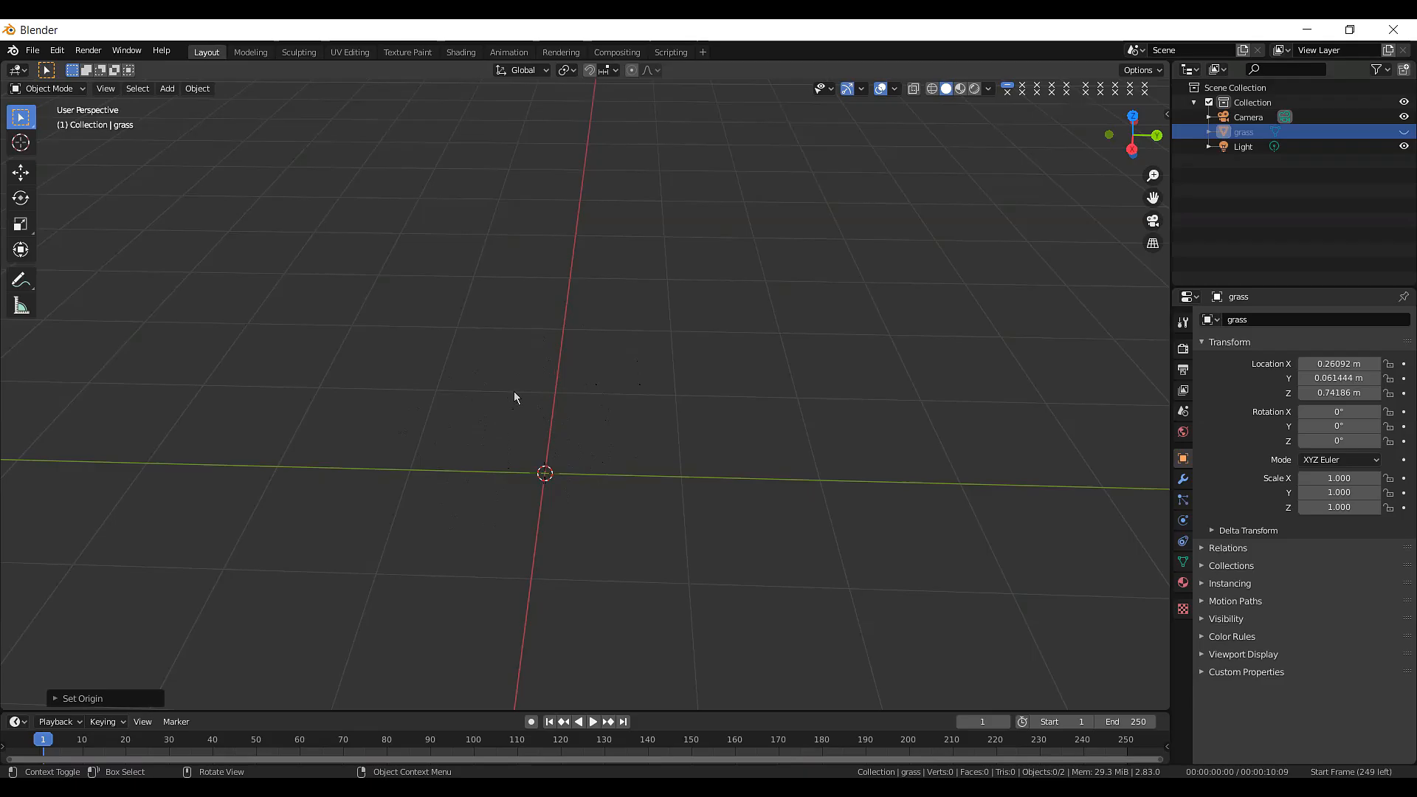
key("shift+a")
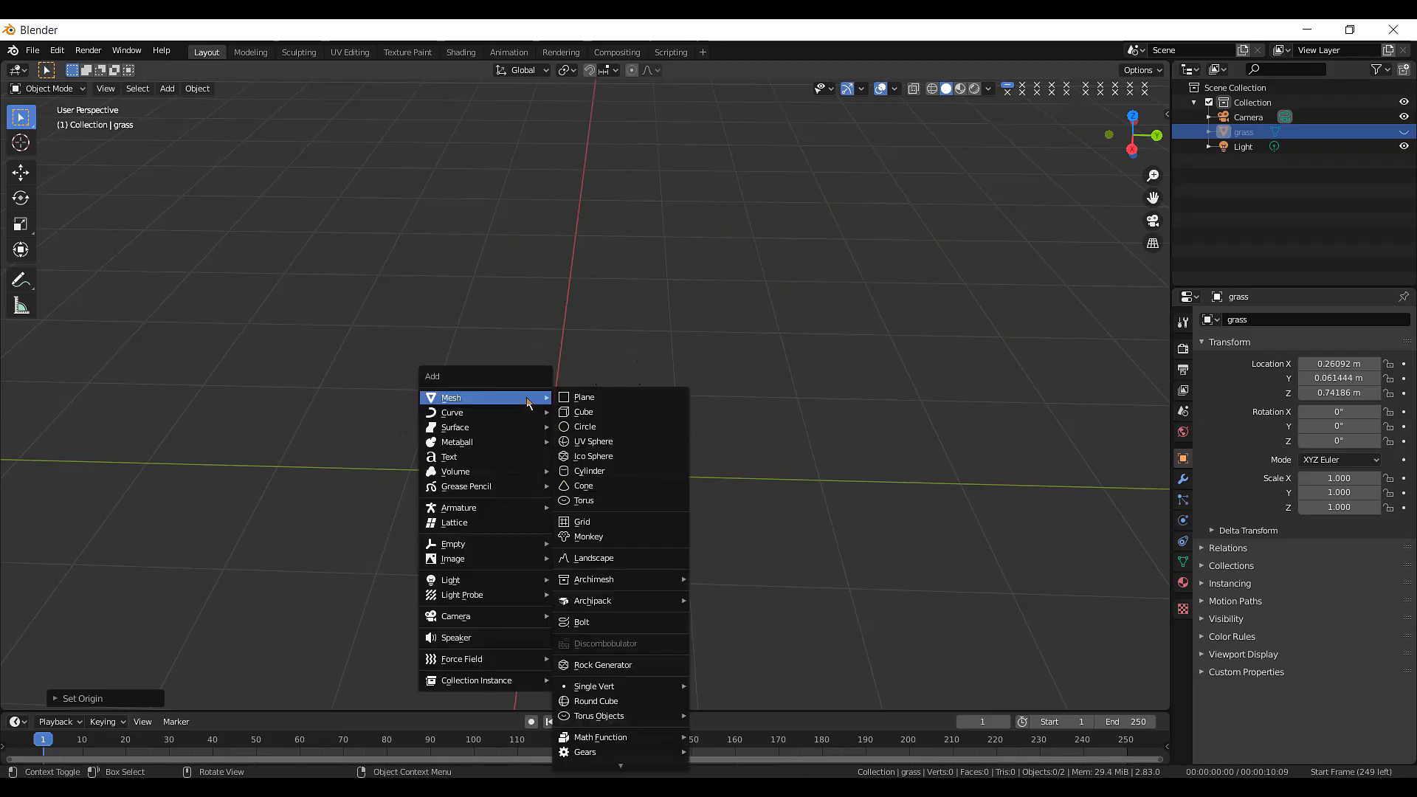
left_click(587, 427)
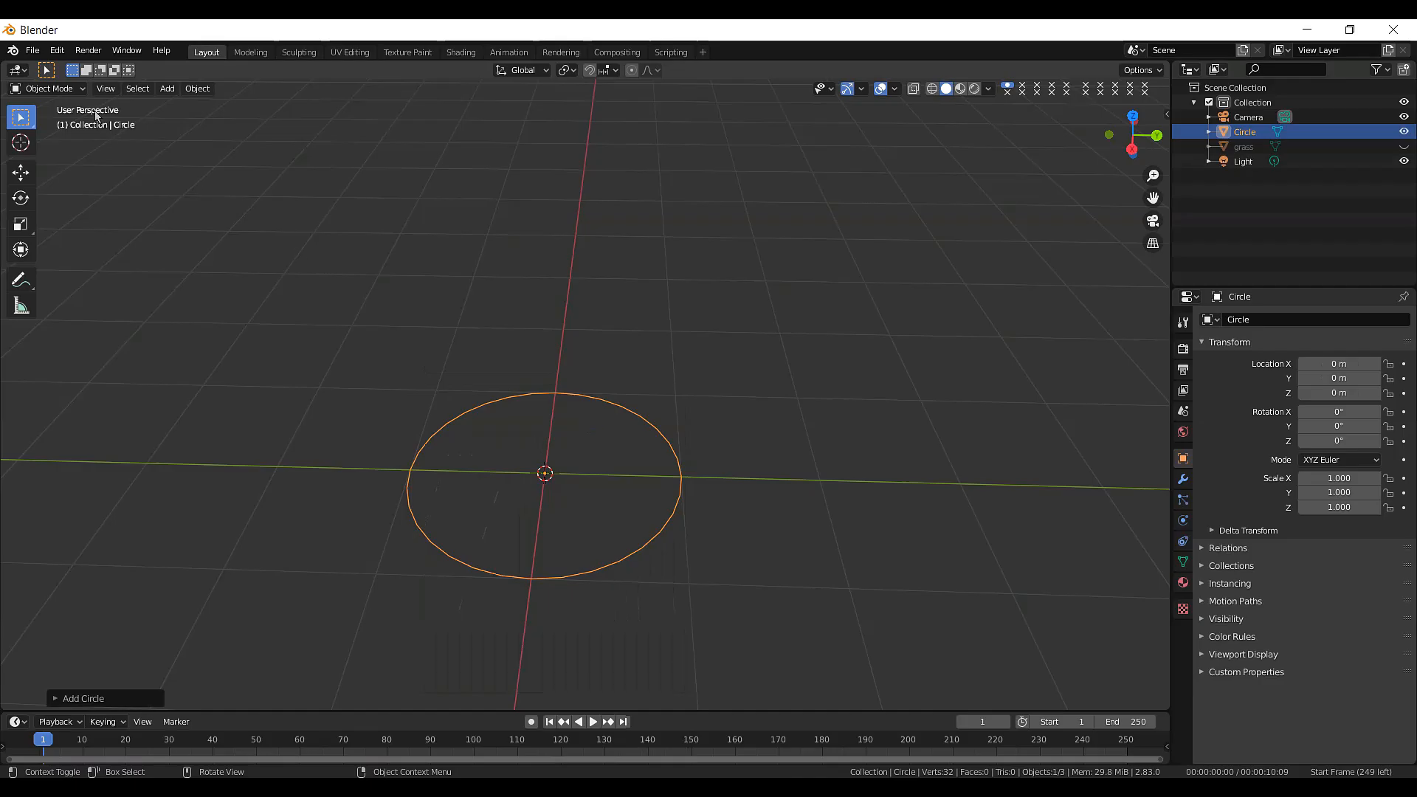
- Enter Edit Mode on the circle and scale it down along the global X axis into a narrow ellipse
left_click(48, 89)
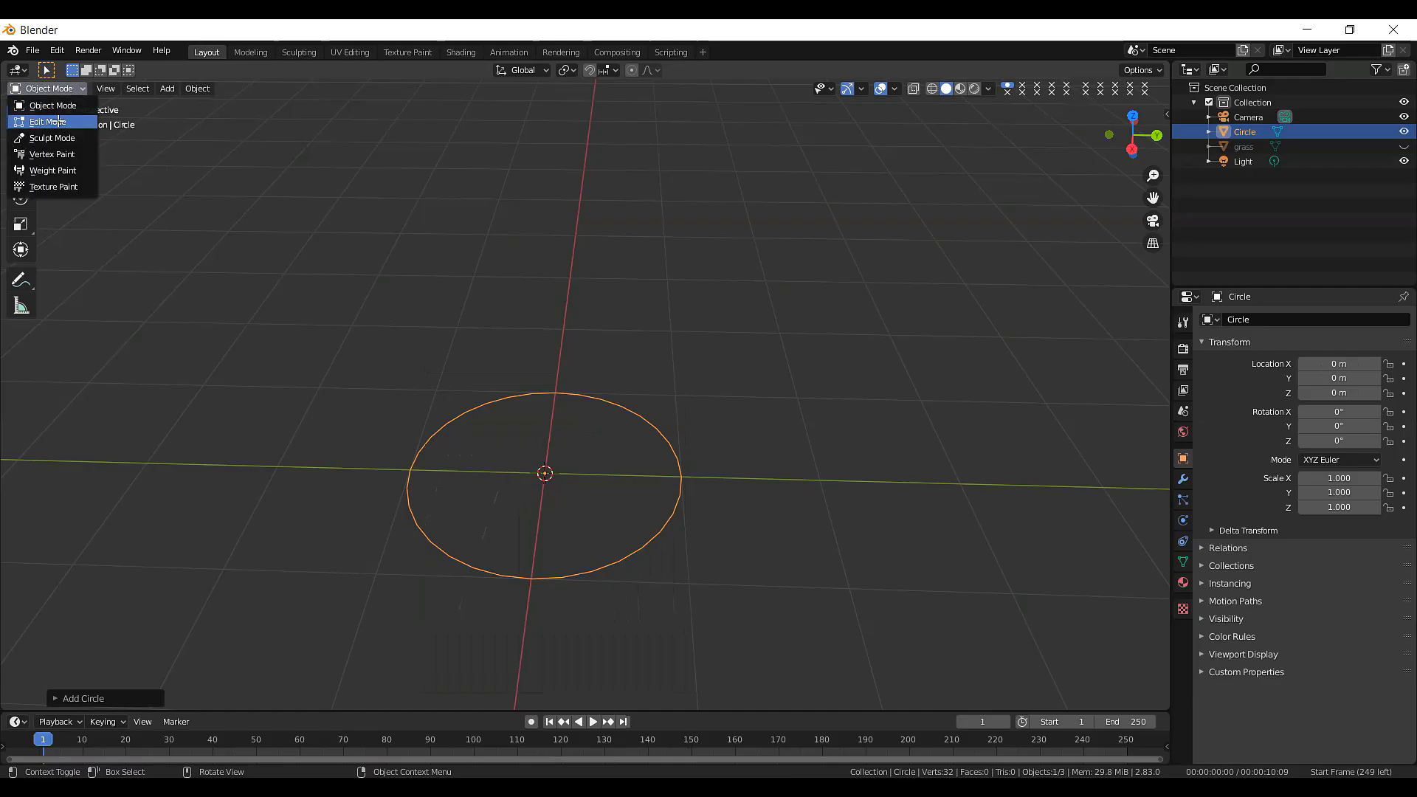
left_click(58, 122)
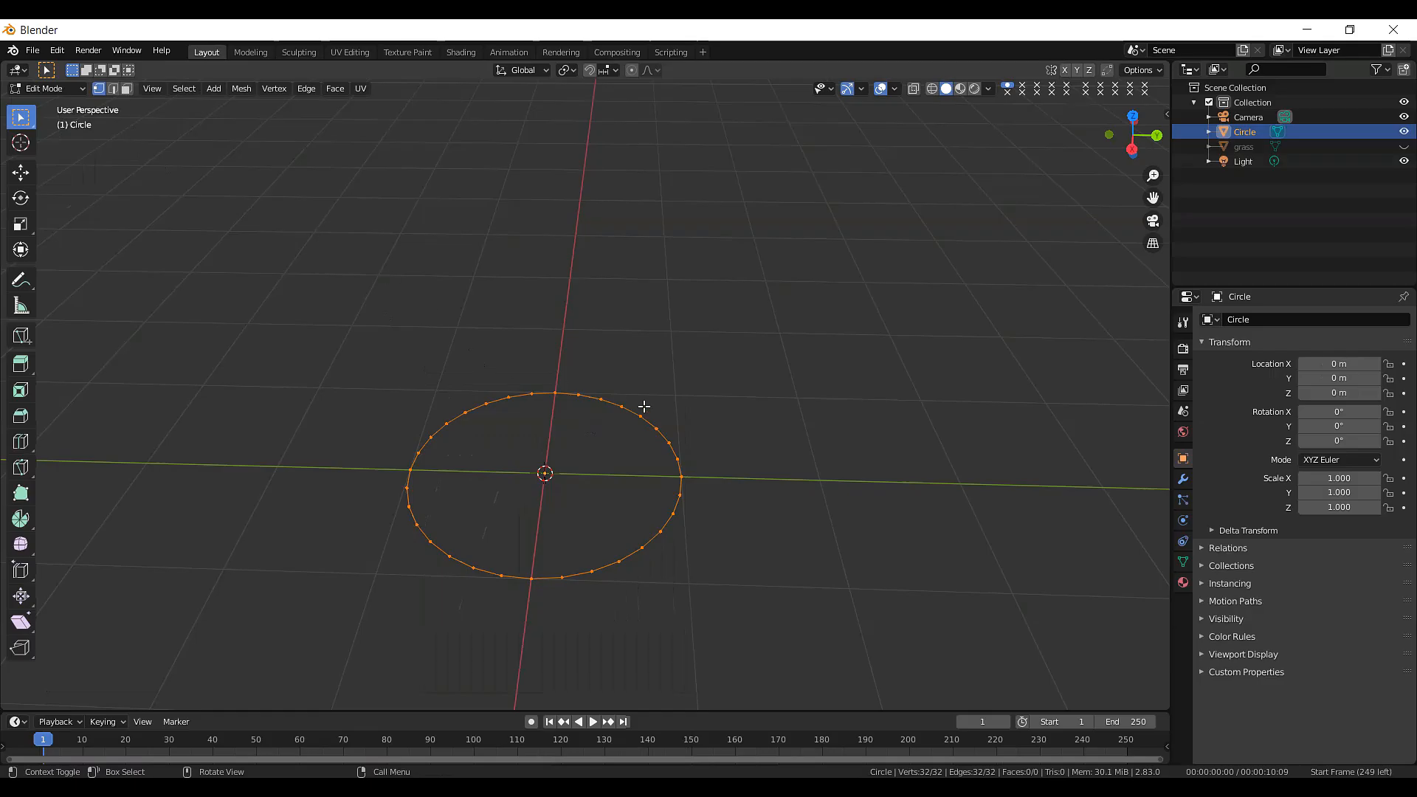
scroll(644, 406, "down", 2)
key("s")
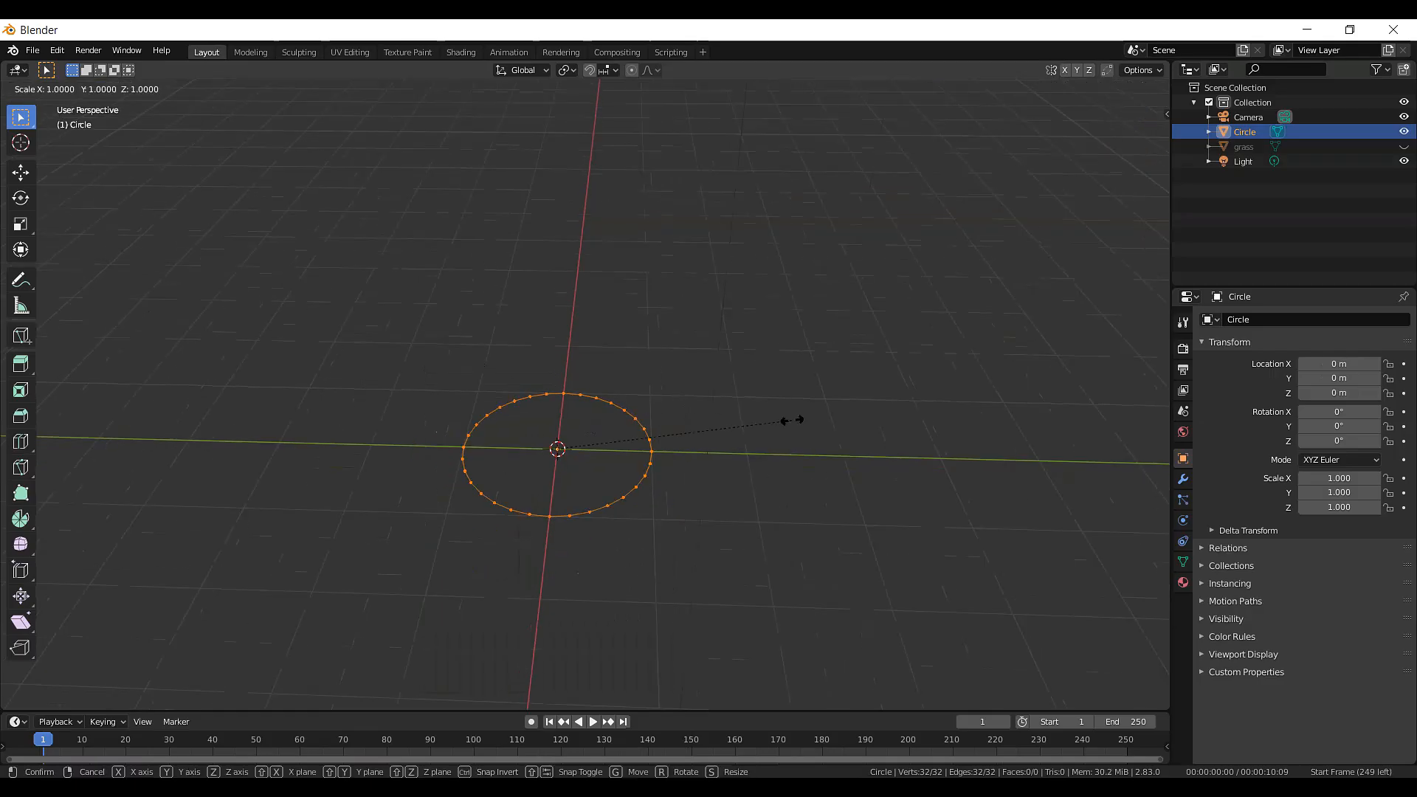
key("x")
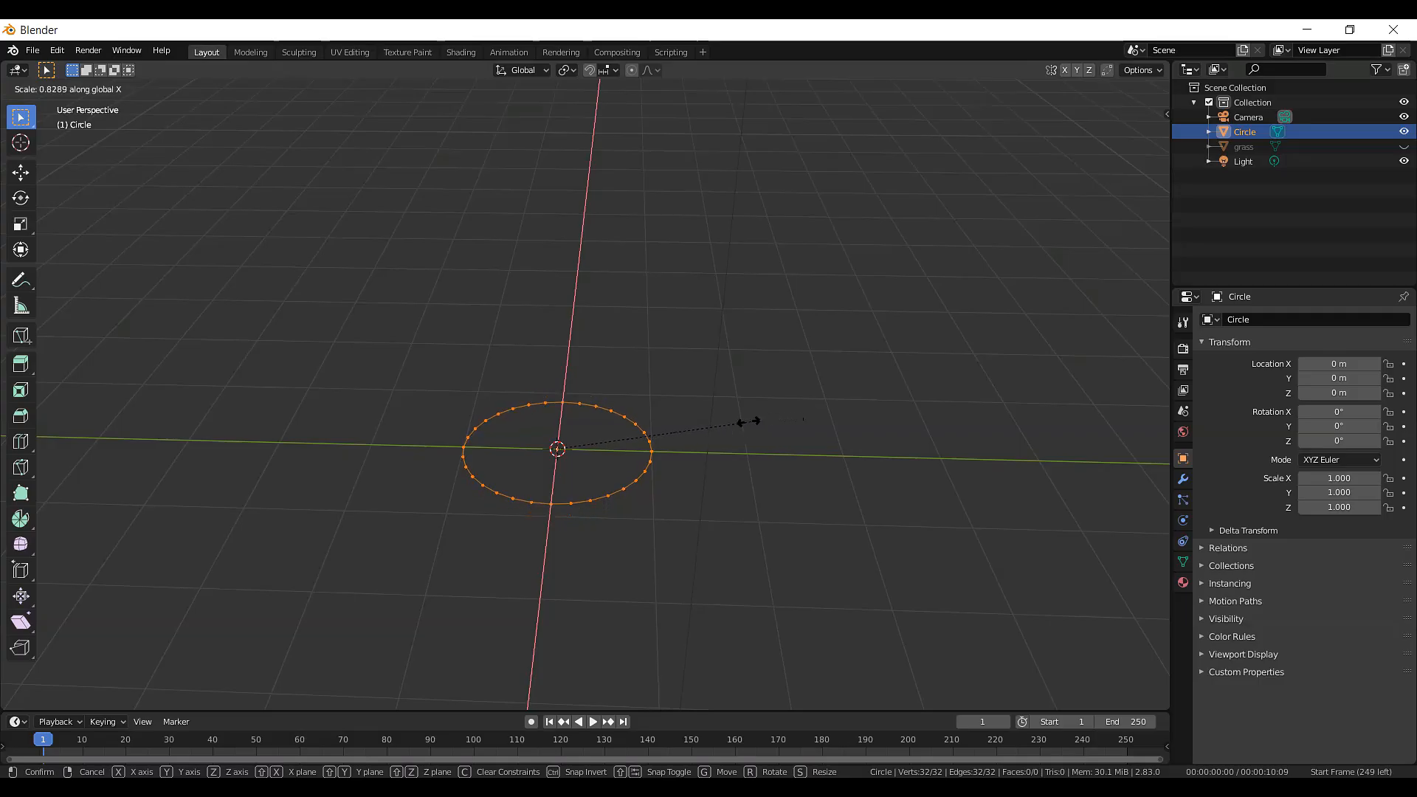
left_click(669, 429)
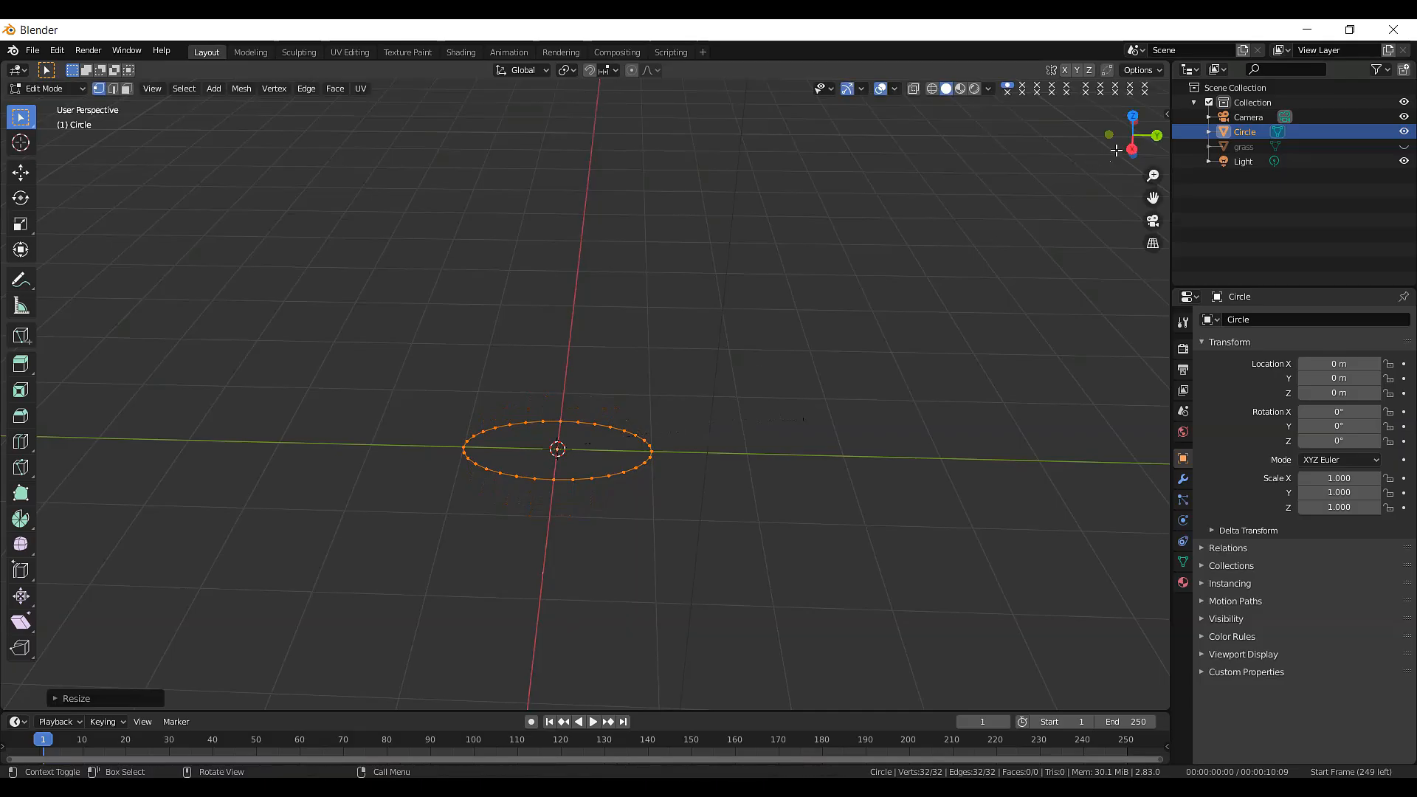
- Move the ellipse along positive global Y until its end touches the 3D cursor, and fill it with a face
left_click_drag(1116, 151, 909, 304)
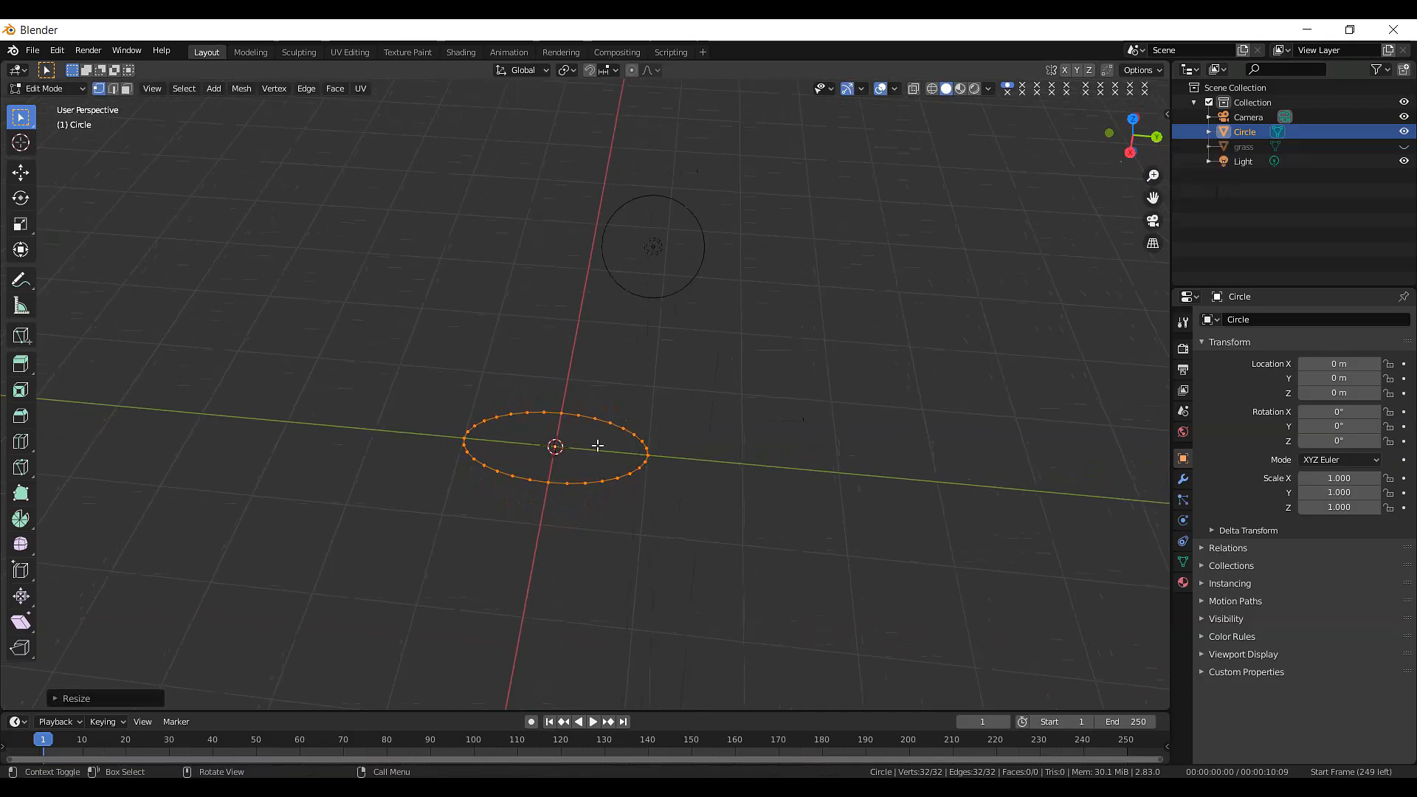
key("g")
key("y")
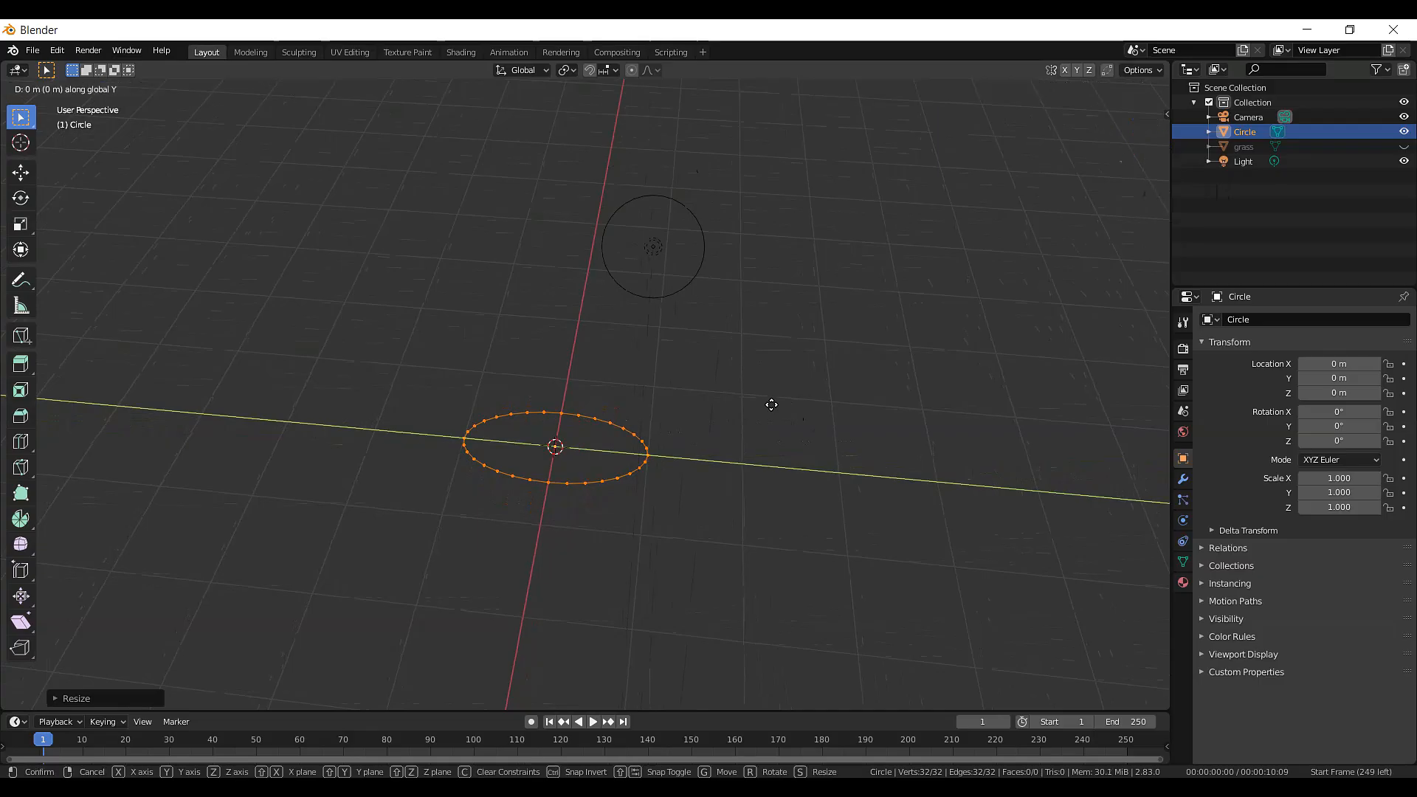
left_click(866, 412)
key("f")
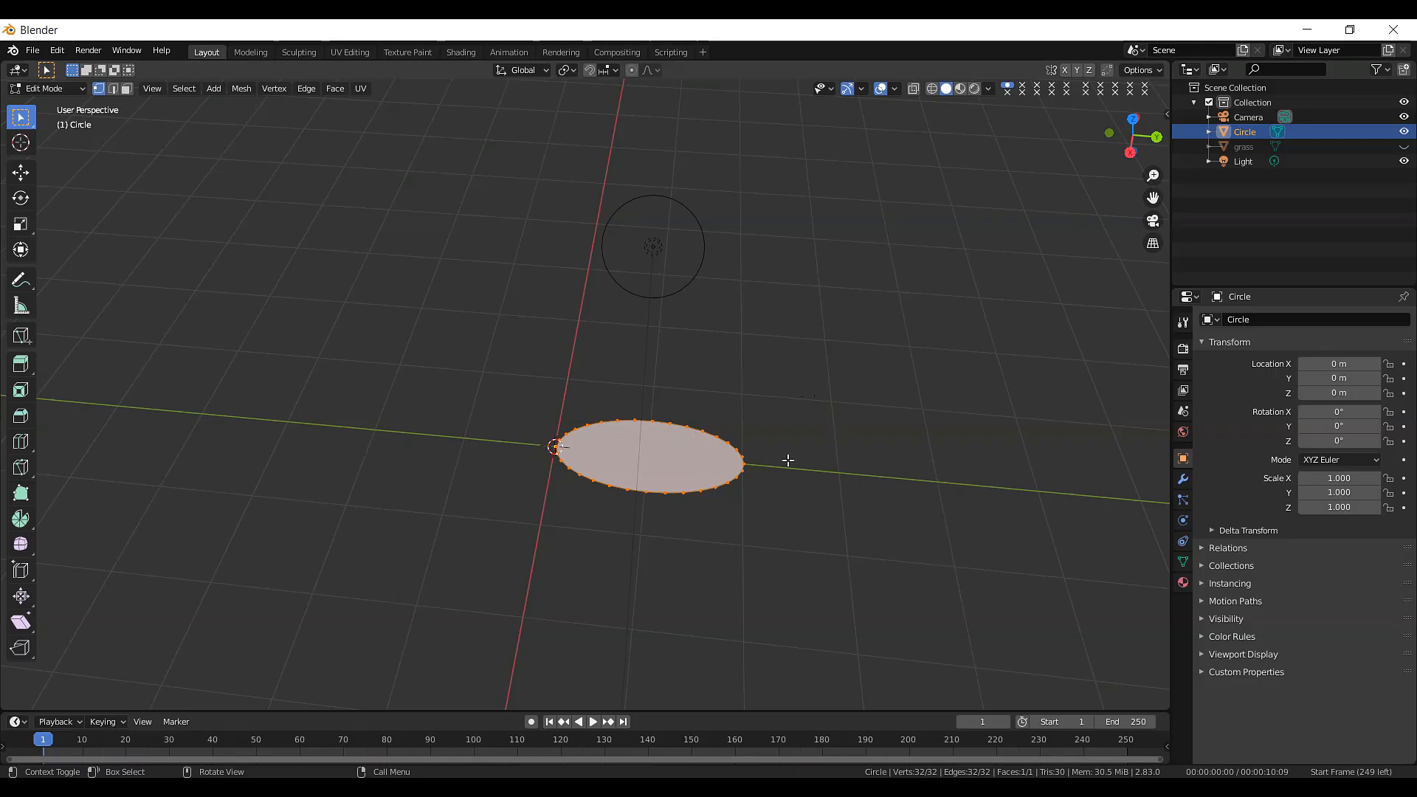
- Duplicate the filled ellipse and move the copy about -2.1 m along global Y, to the other side of the 3D cursor
key("shift+d")
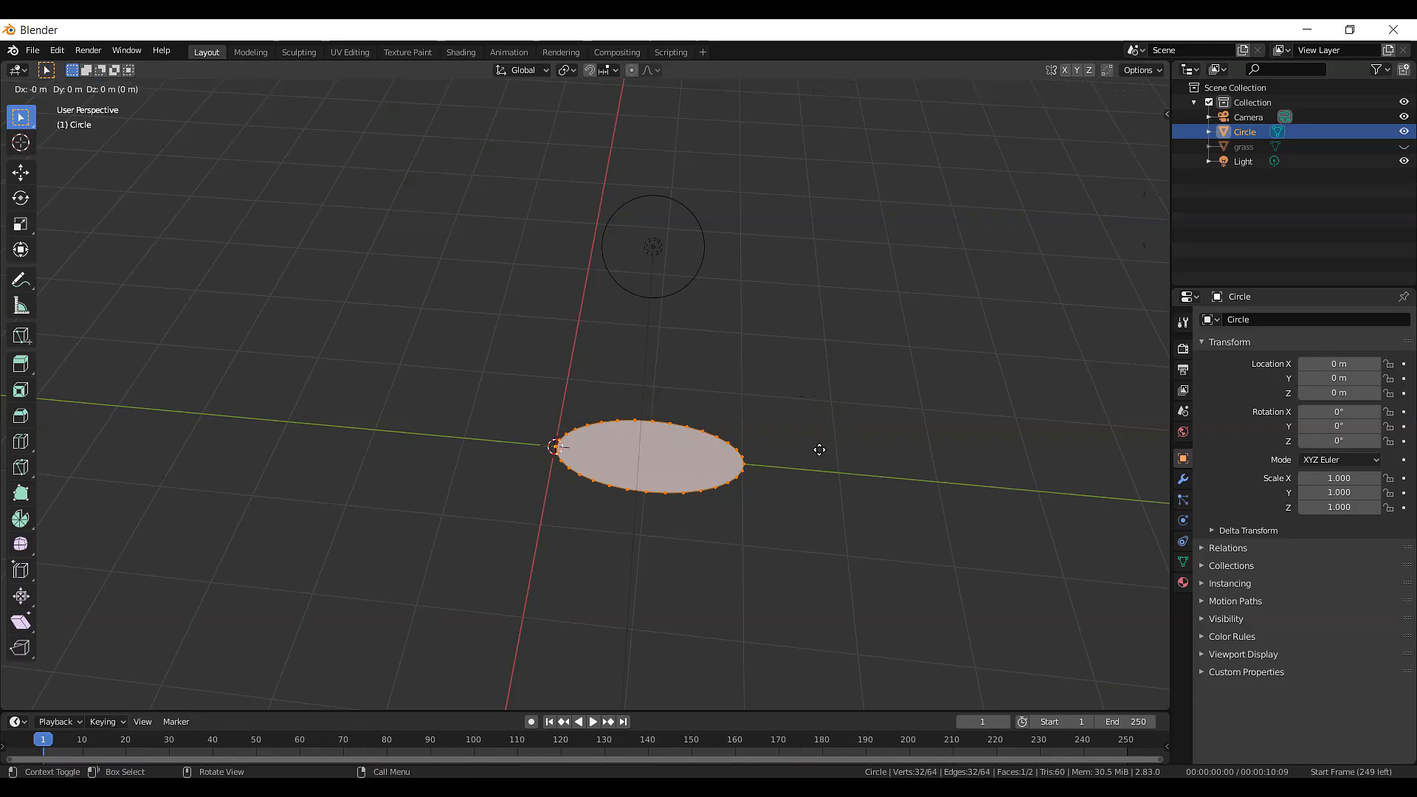
key("y")
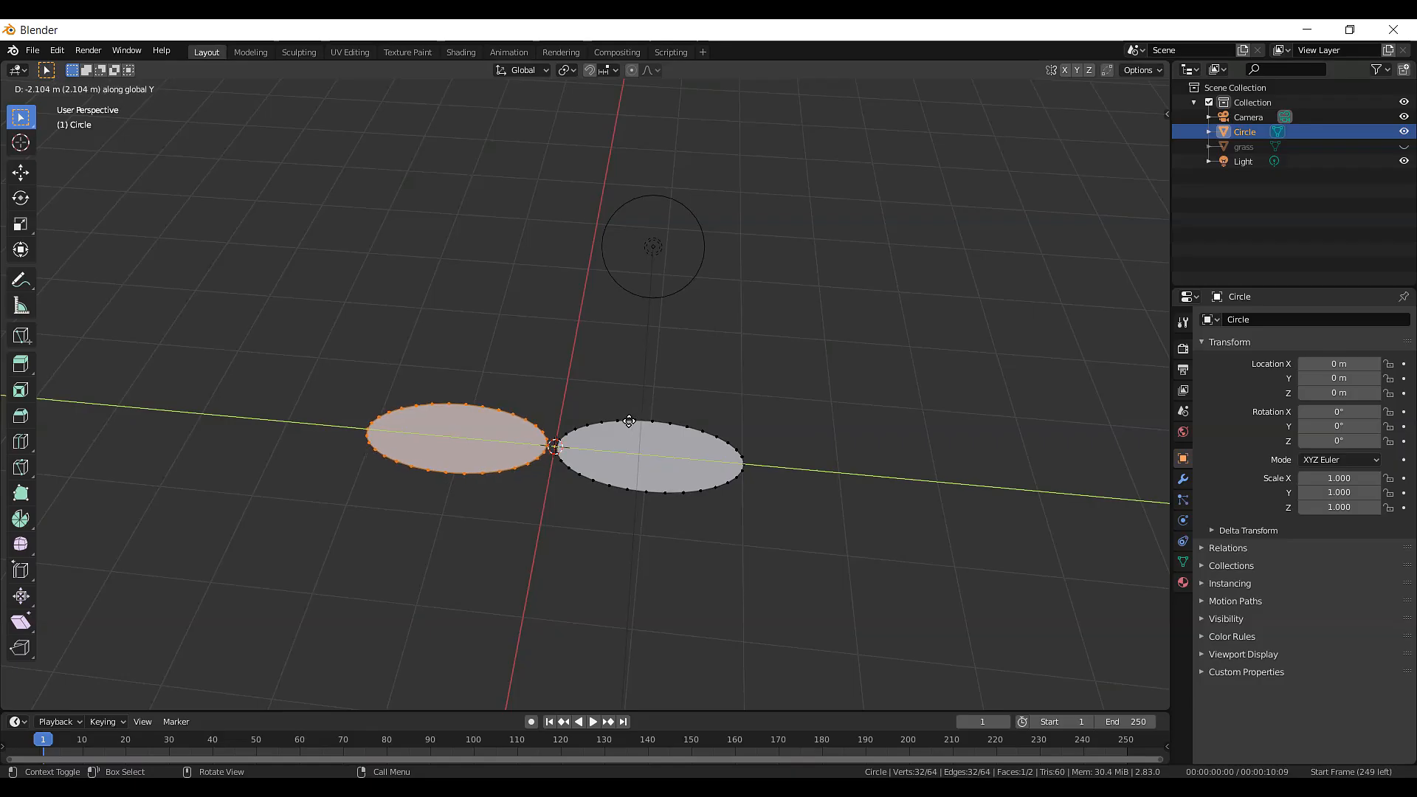
left_click(626, 422)
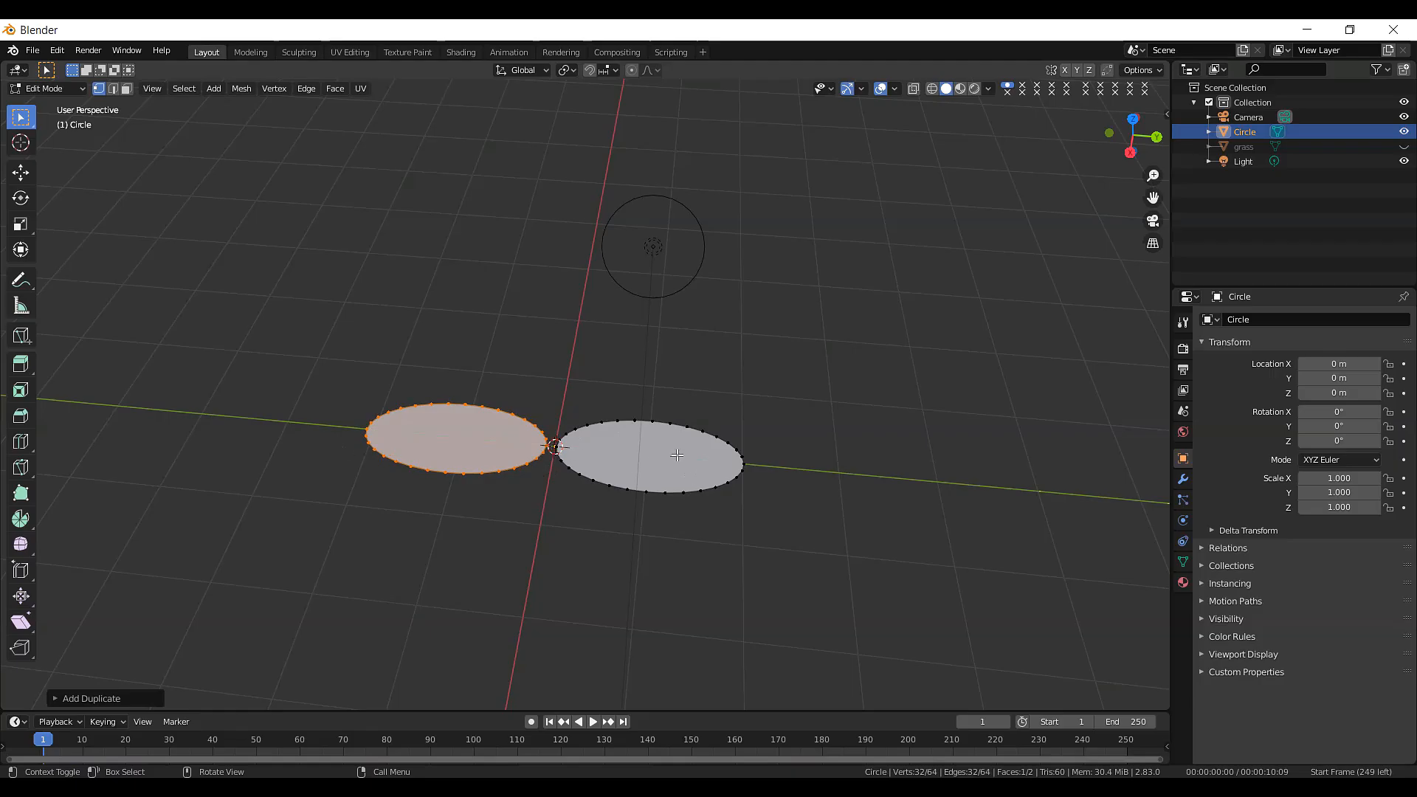
- Raise the outer-end vertices of the positive-Y ellipse about 0.07 m along global Z and tilt them upward around global X
scroll(888, 390, "down", 1)
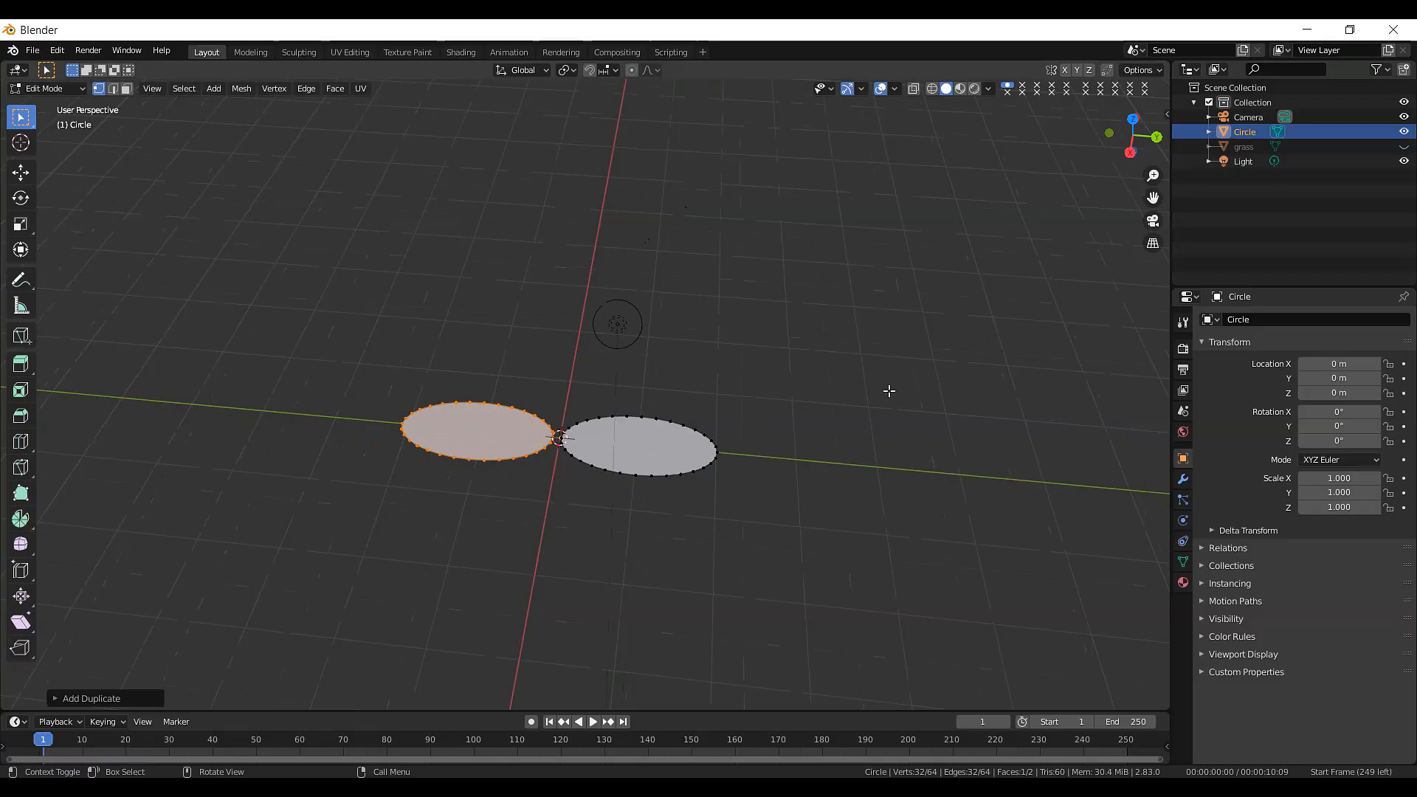
scroll(889, 390, "up", 3)
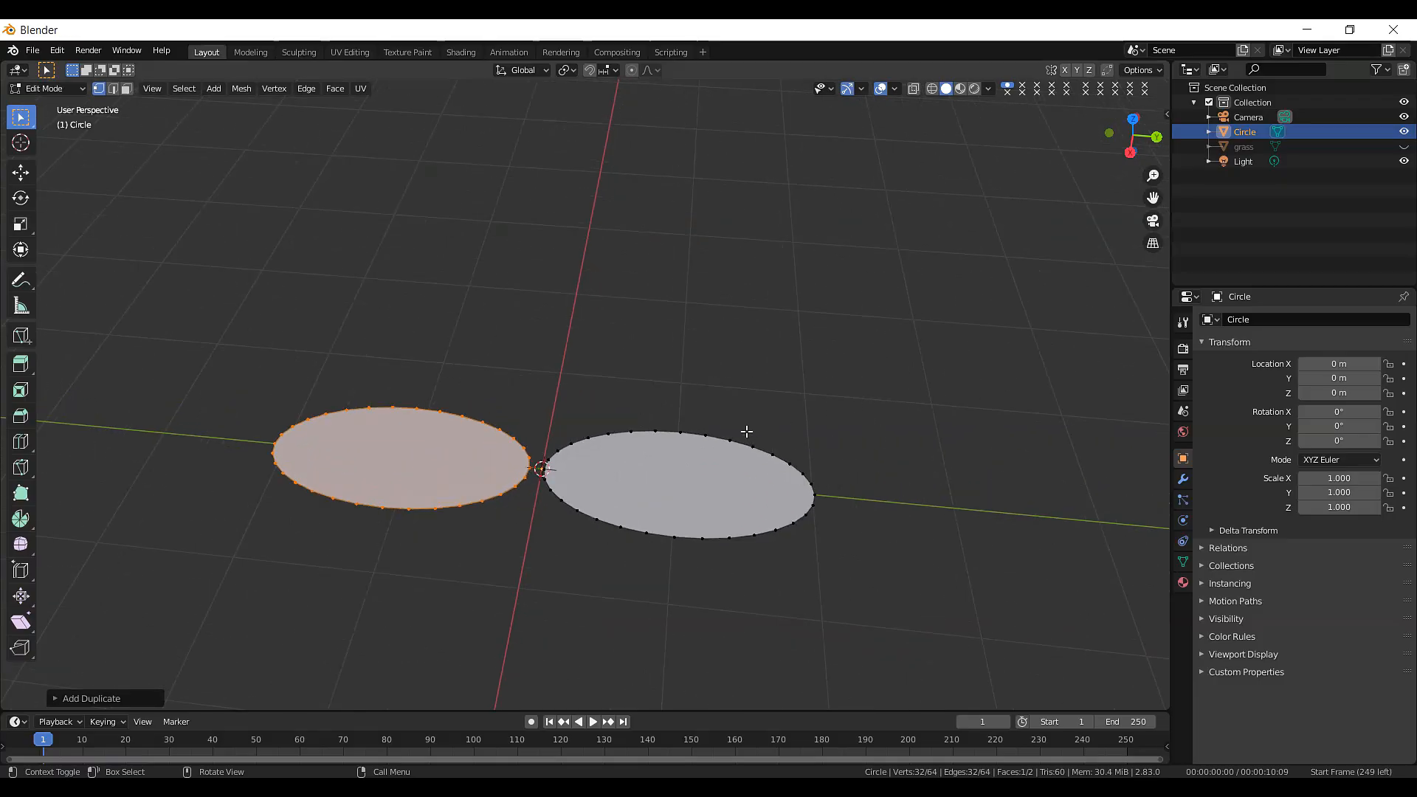
key("b")
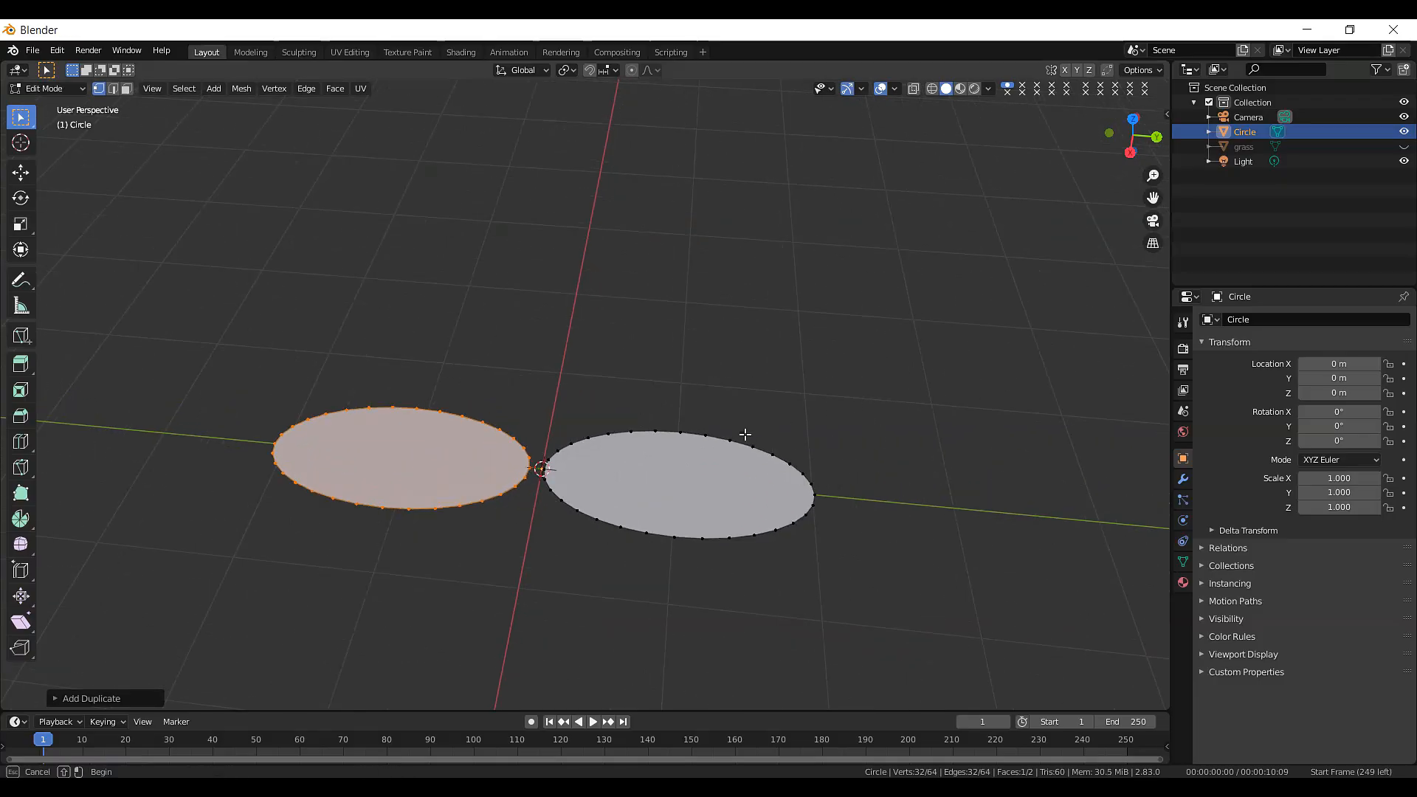
left_click_drag(745, 435, 849, 571)
left_click_drag(1134, 148, 1133, 149)
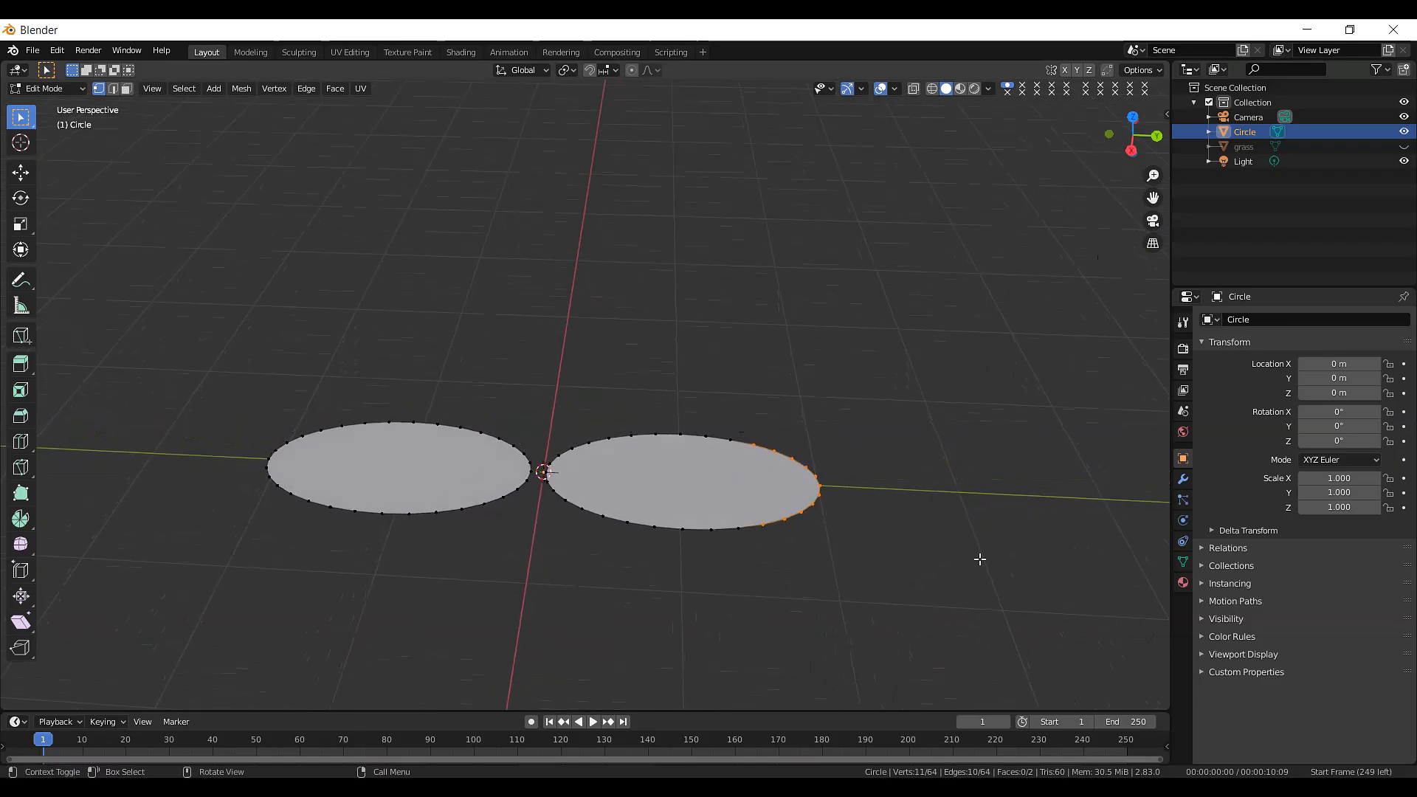
key("g")
key("z")
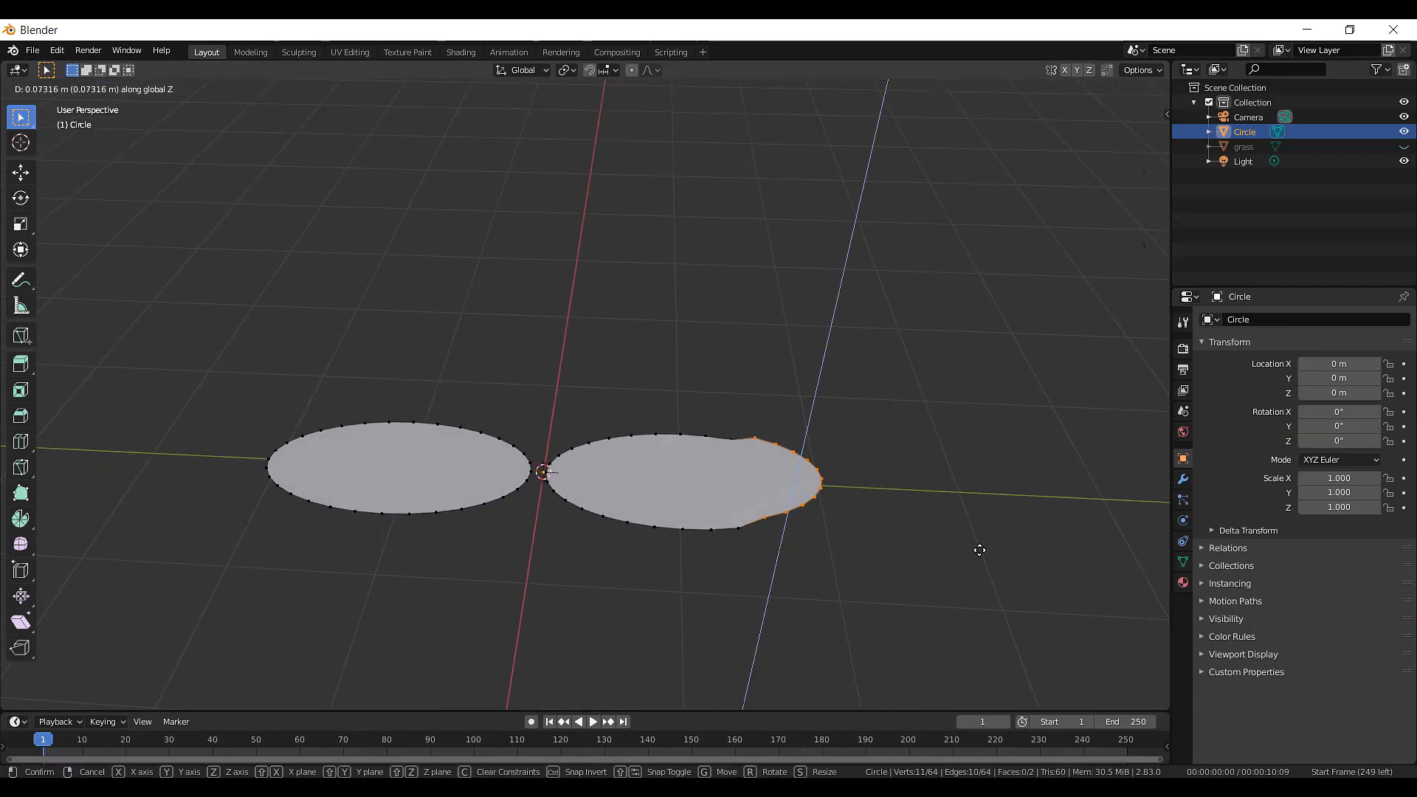
left_click(980, 549)
key("r")
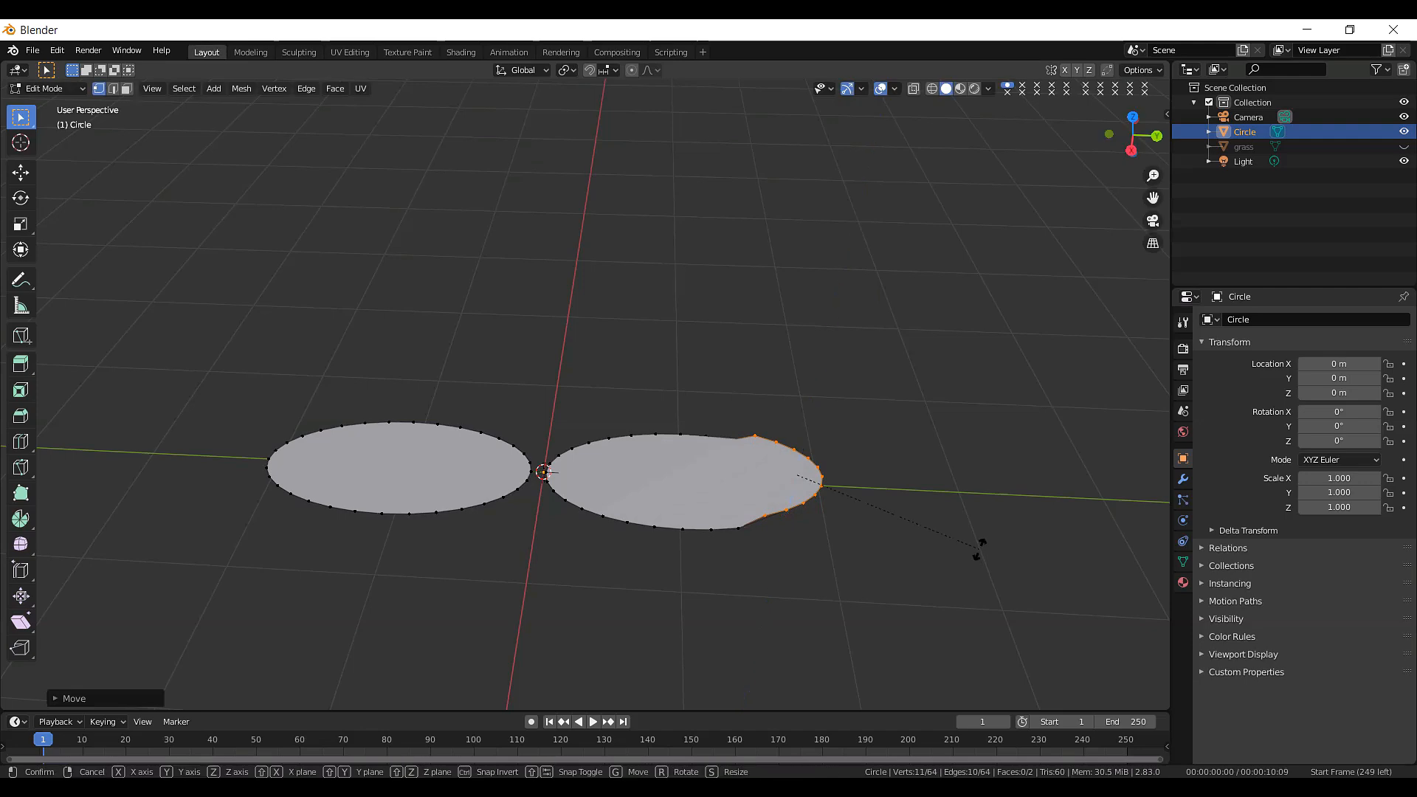
key("x")
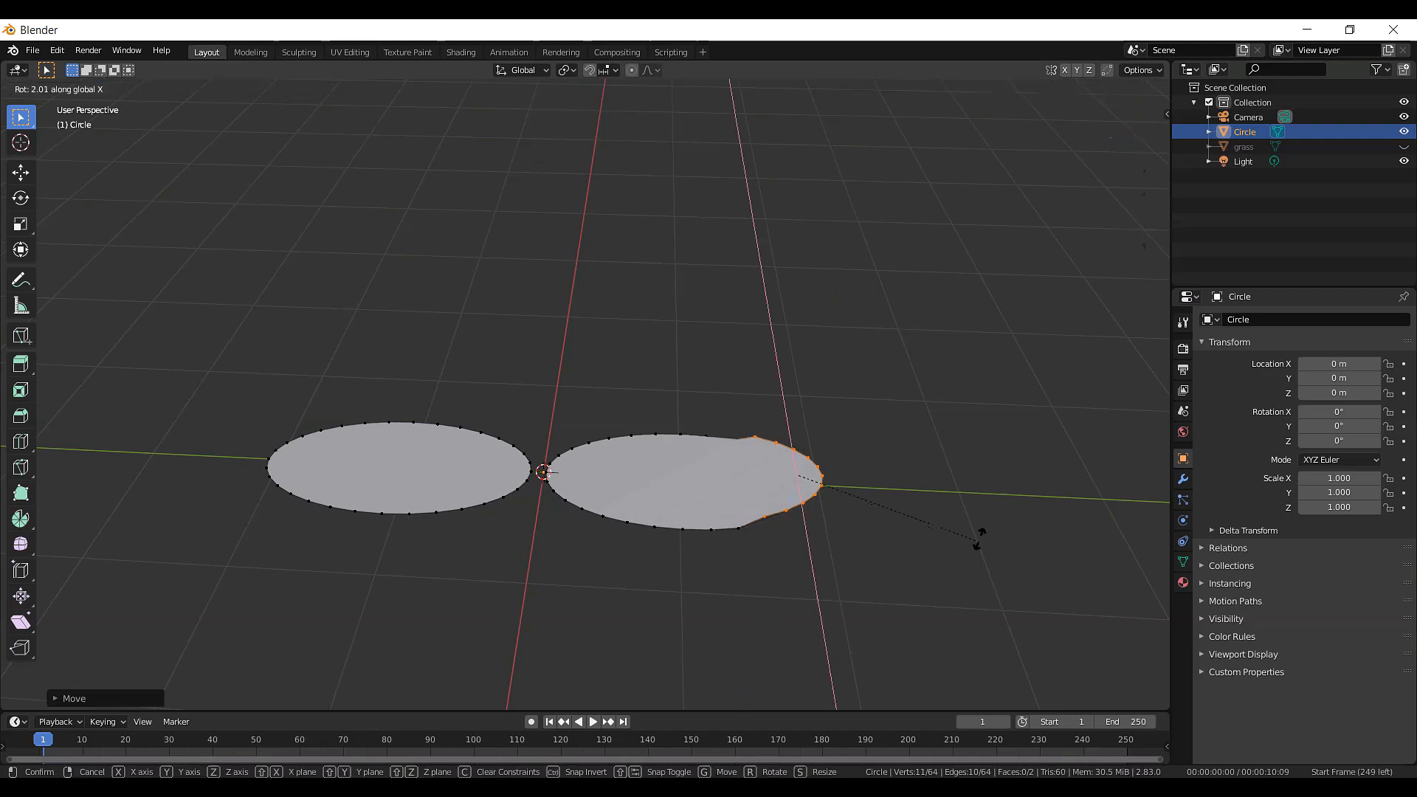
left_click(932, 481)
- Select the whole positive-Y ellipse, tilt its outer end upward around global X, and raise it about 0.23 m along global Z
left_click_drag(1128, 151, 1130, 96)
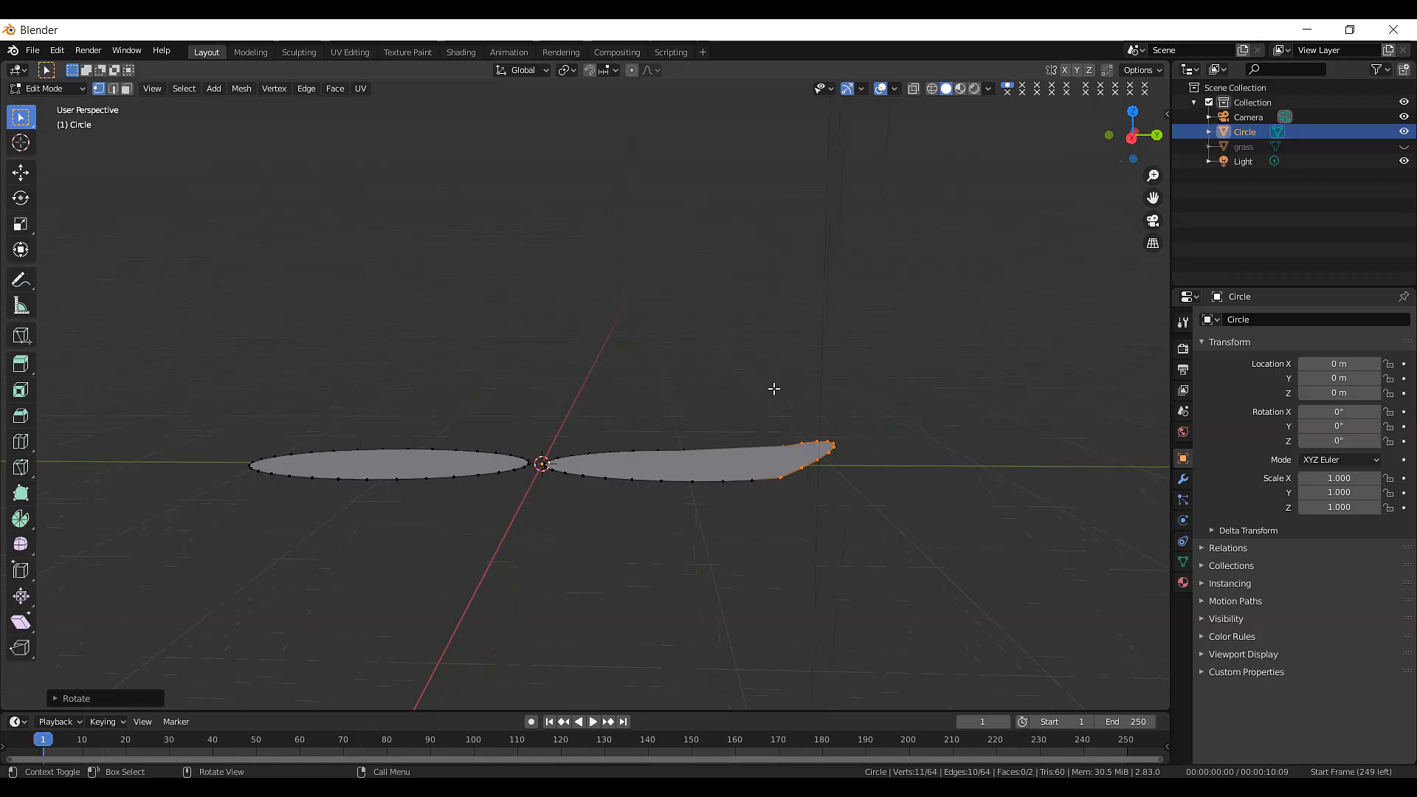
left_click(726, 480)
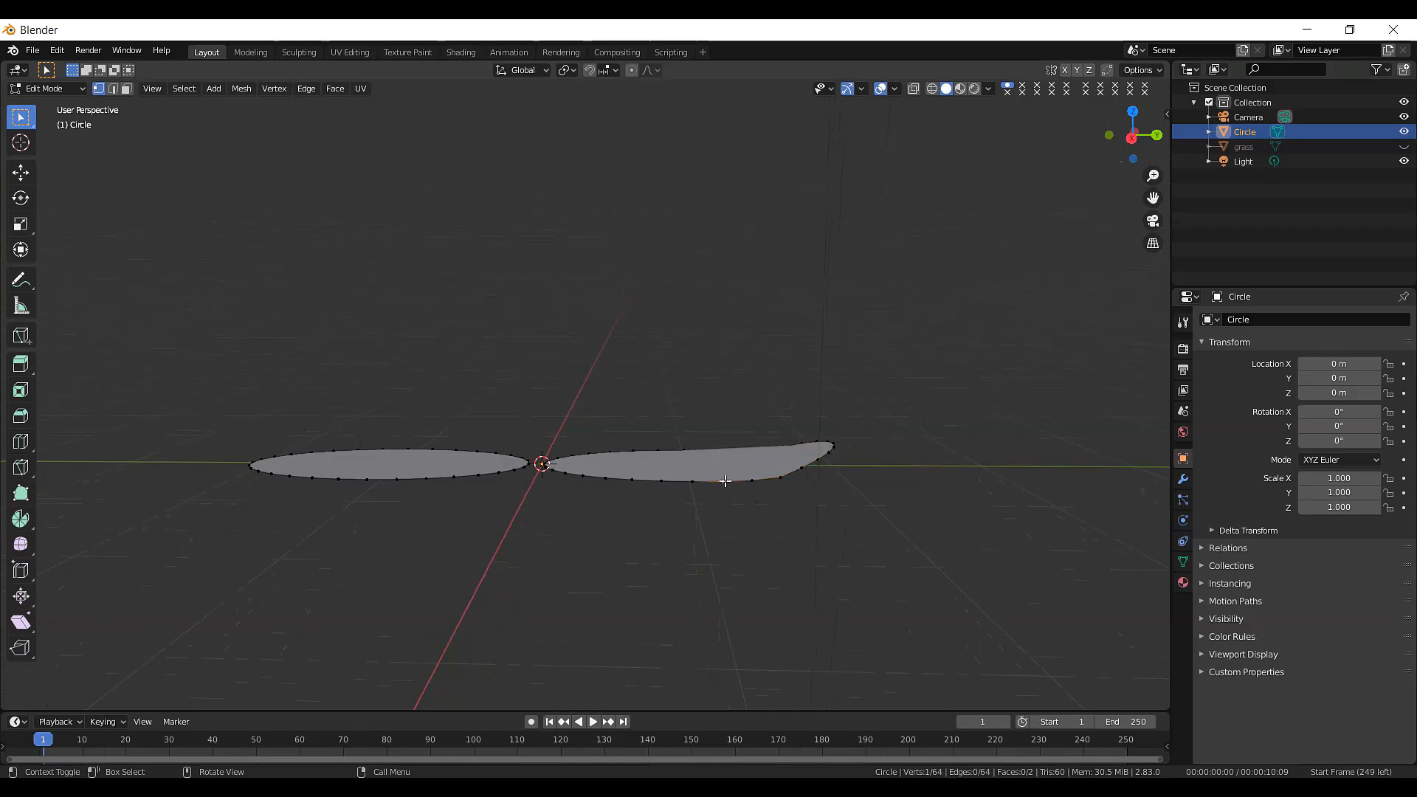
key("l")
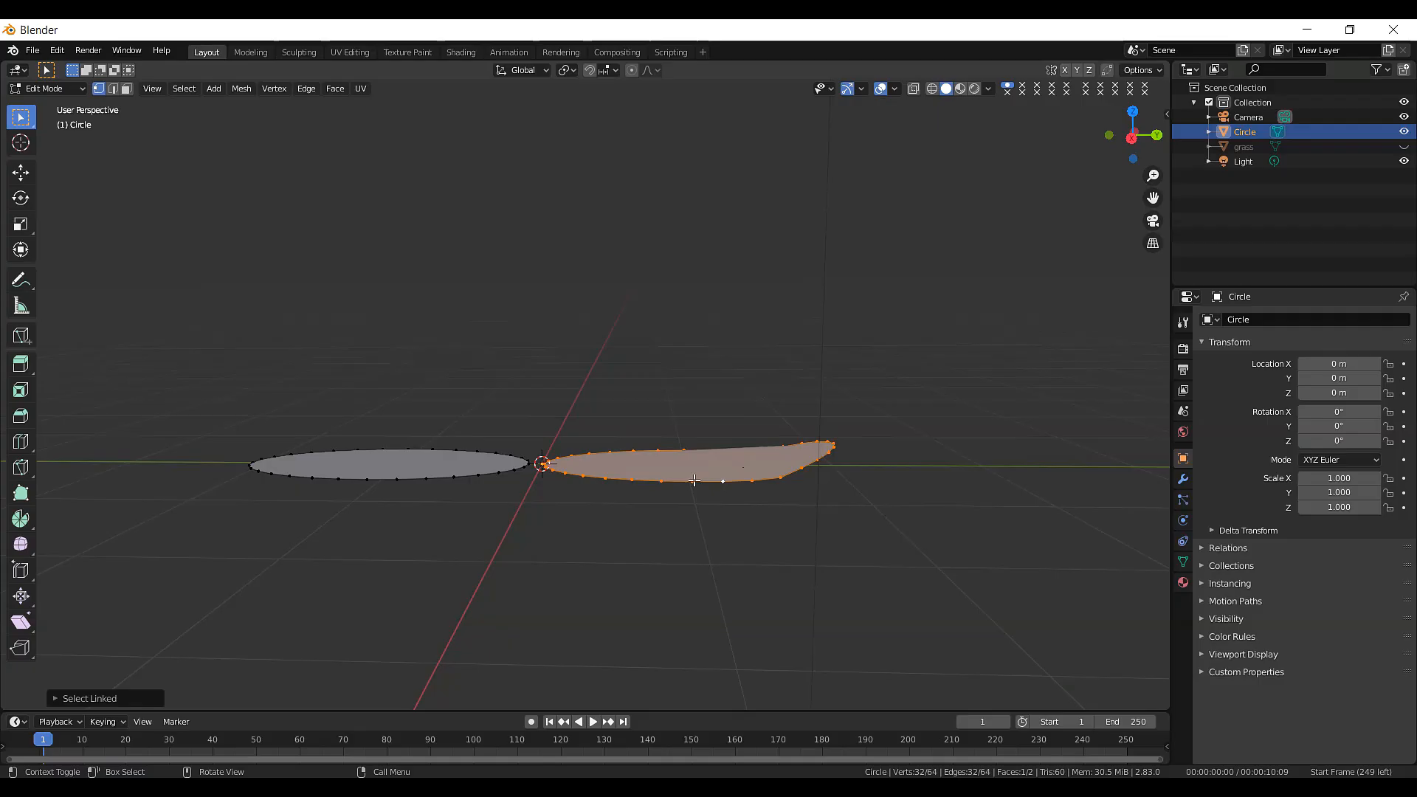
key("r")
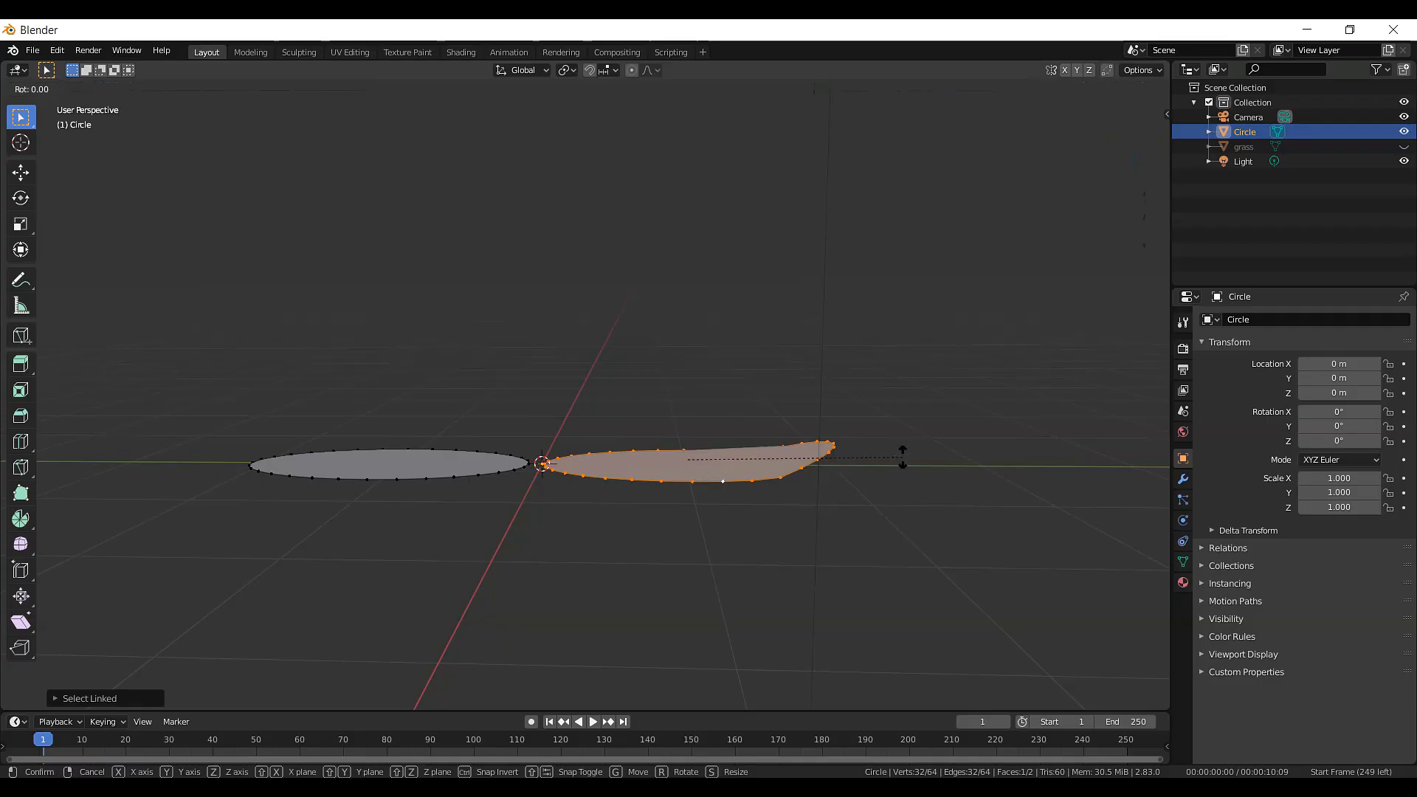
key("x")
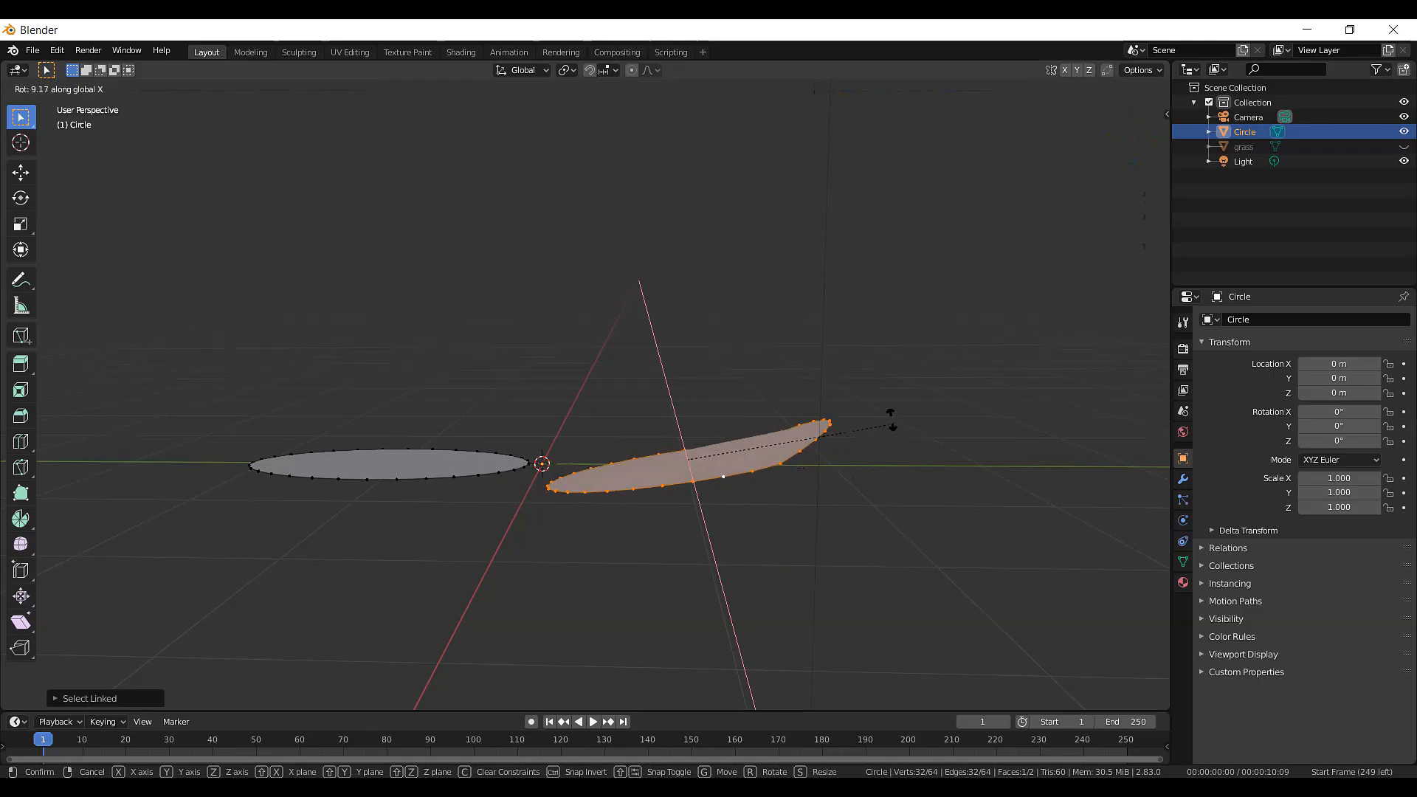
left_click(880, 403)
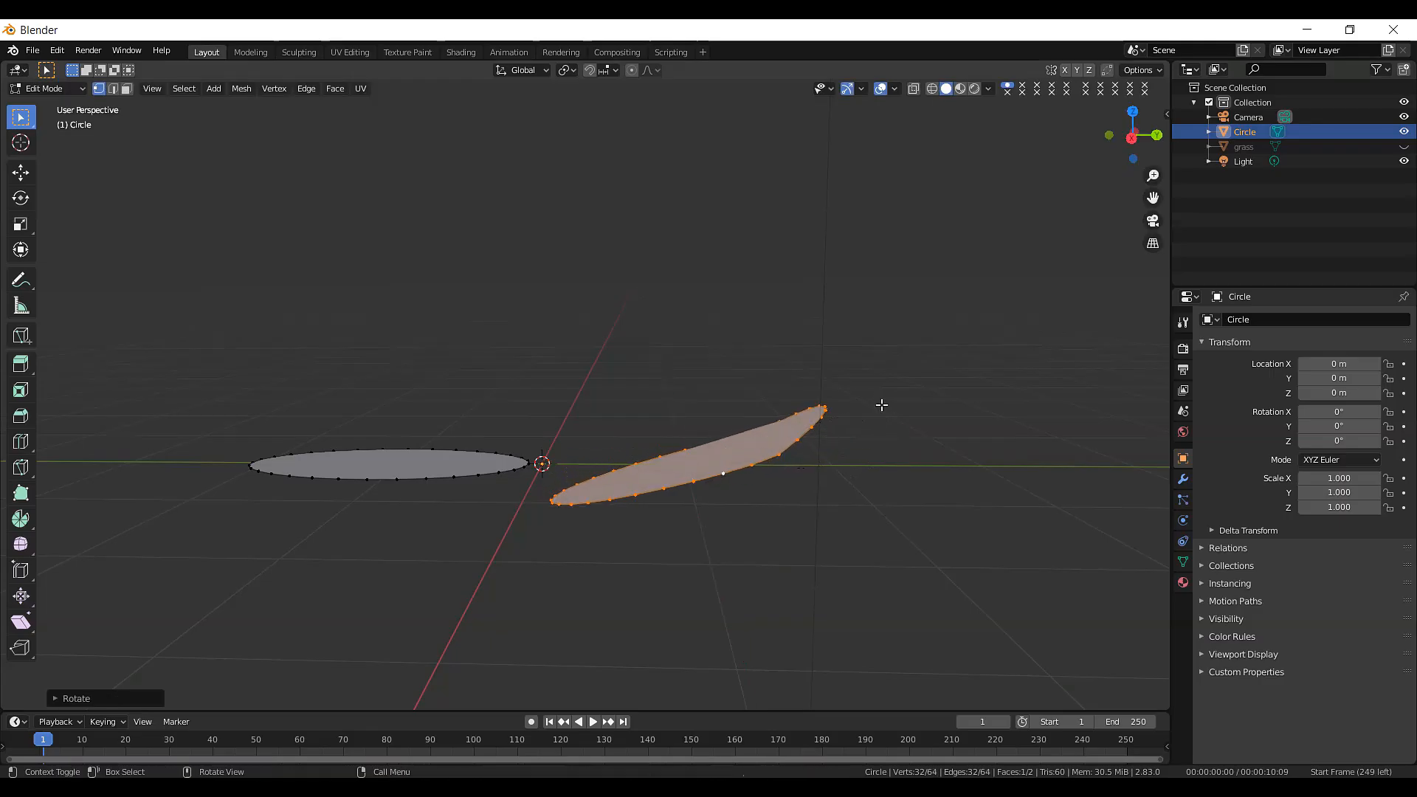
key("g")
key("z")
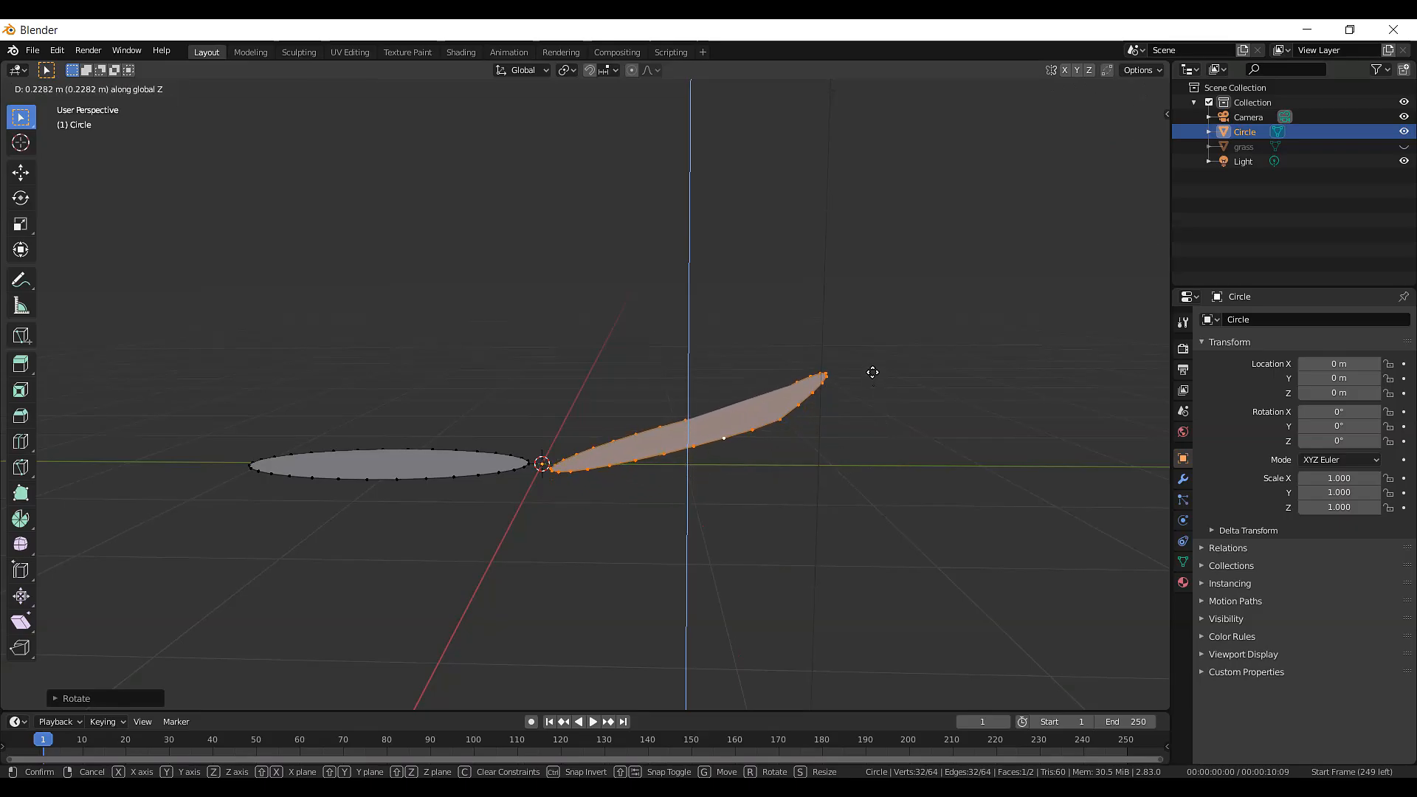
left_click(873, 373)
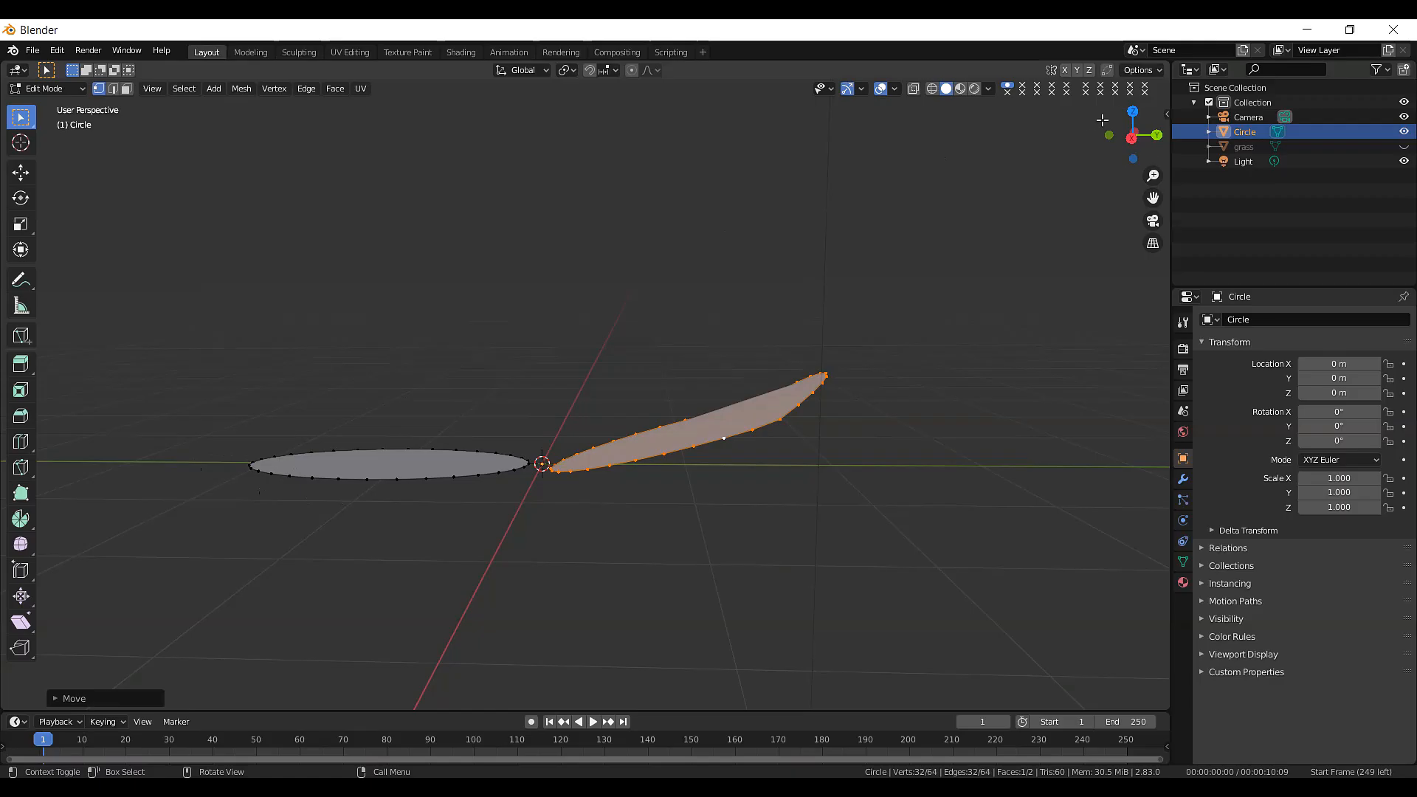
- Raise the outer-end vertices of the negative-Y ellipse about 0.1 m along global Z and tilt them upward around global X
left_click_drag(1102, 119, 294, 388)
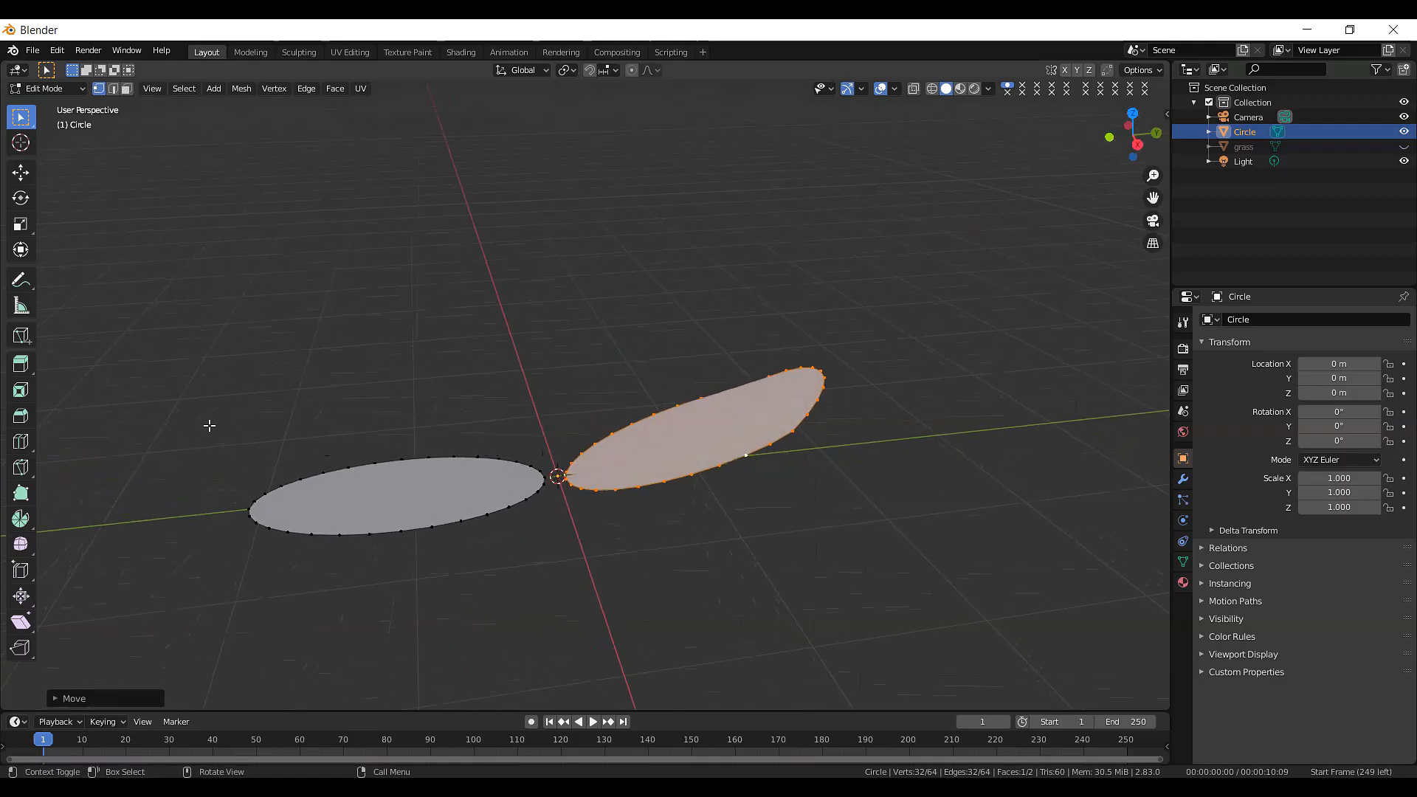
left_click_drag(202, 426, 320, 628)
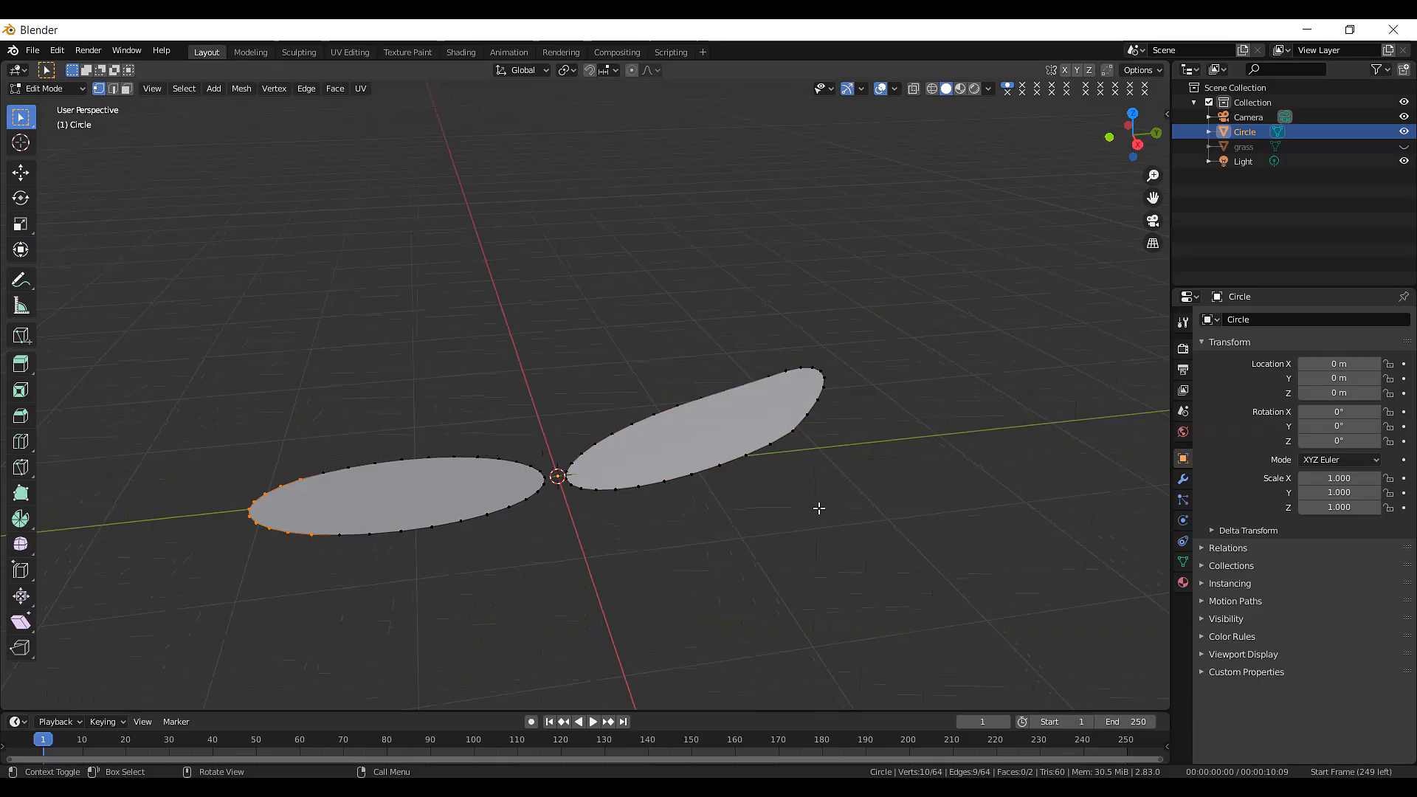
key("g")
key("z")
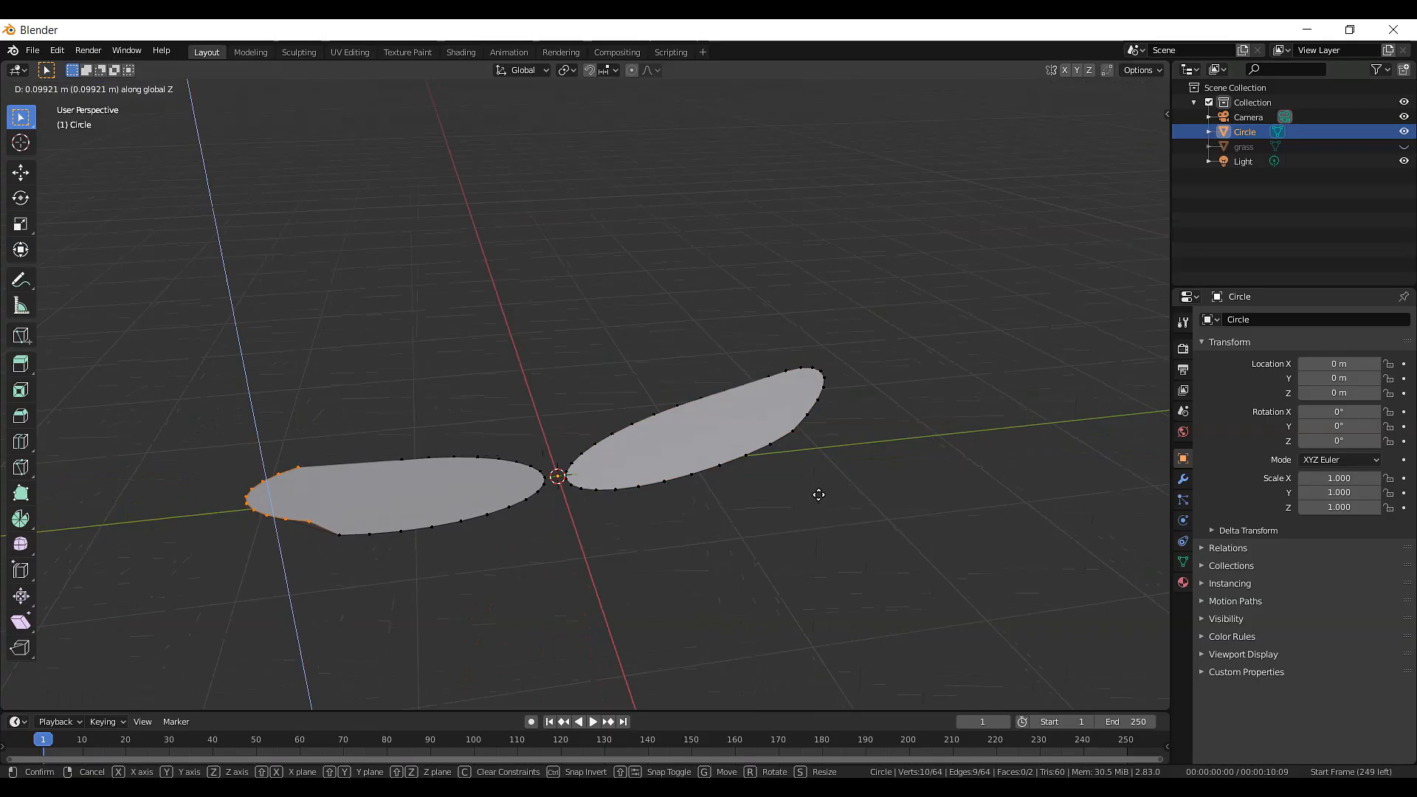
left_click(818, 495)
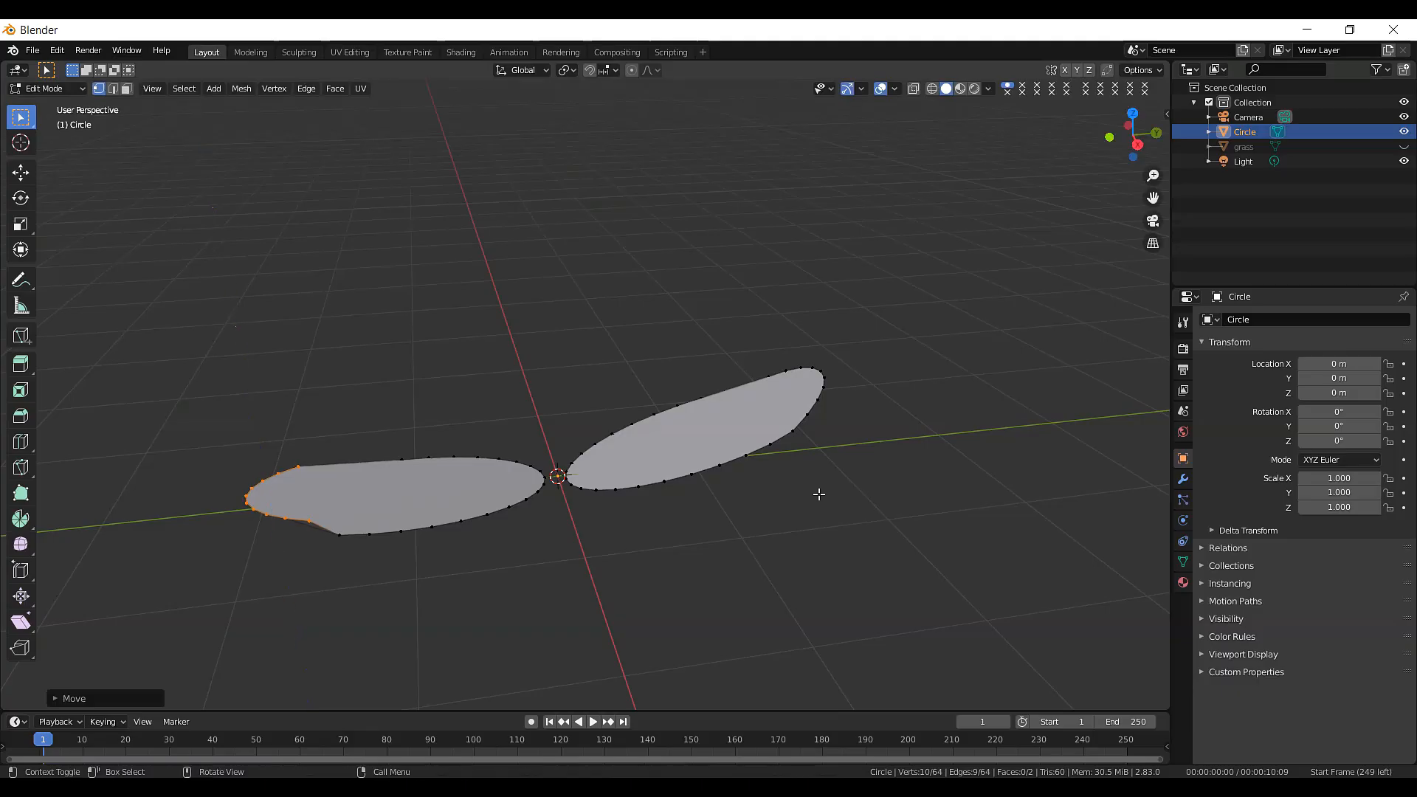
key("r")
key("x")
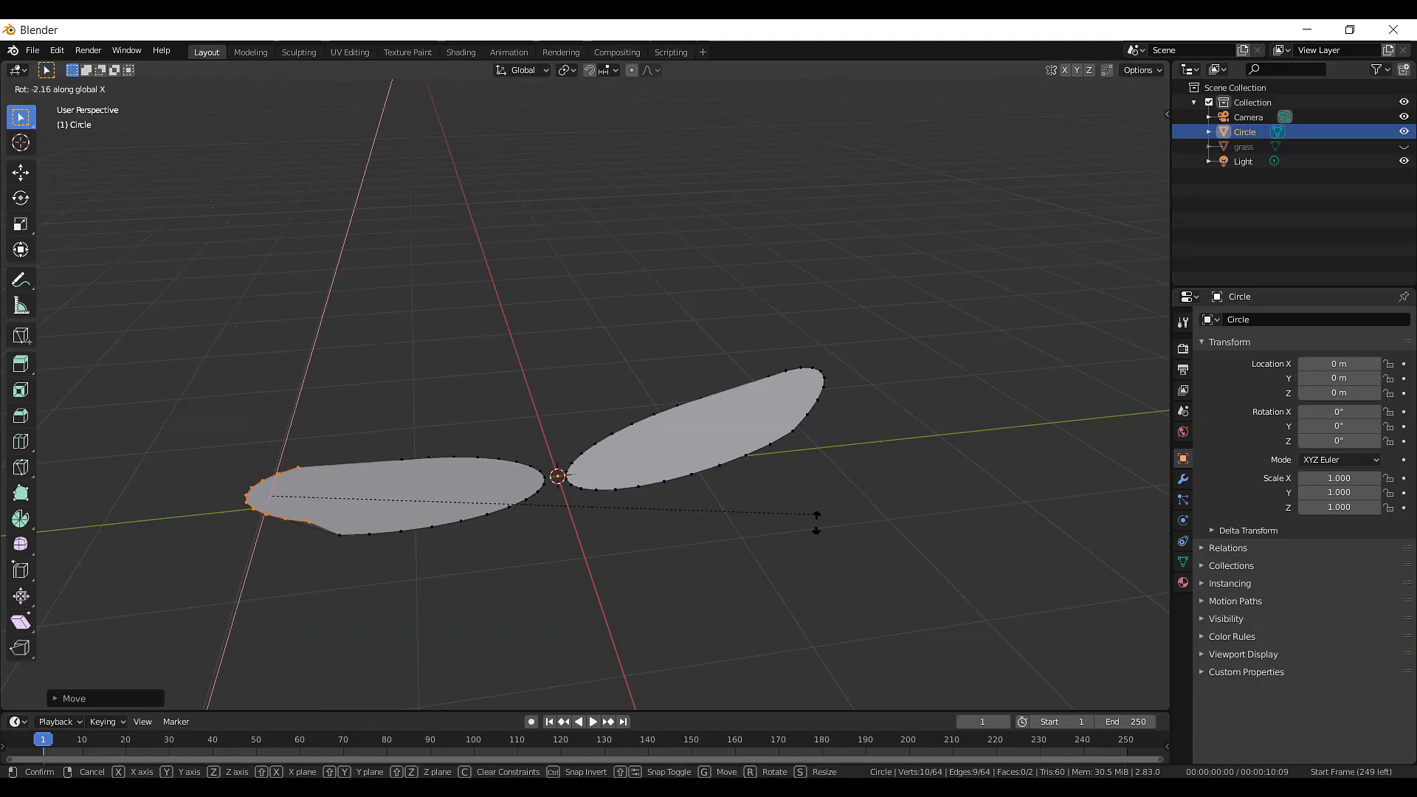
left_click(786, 627)
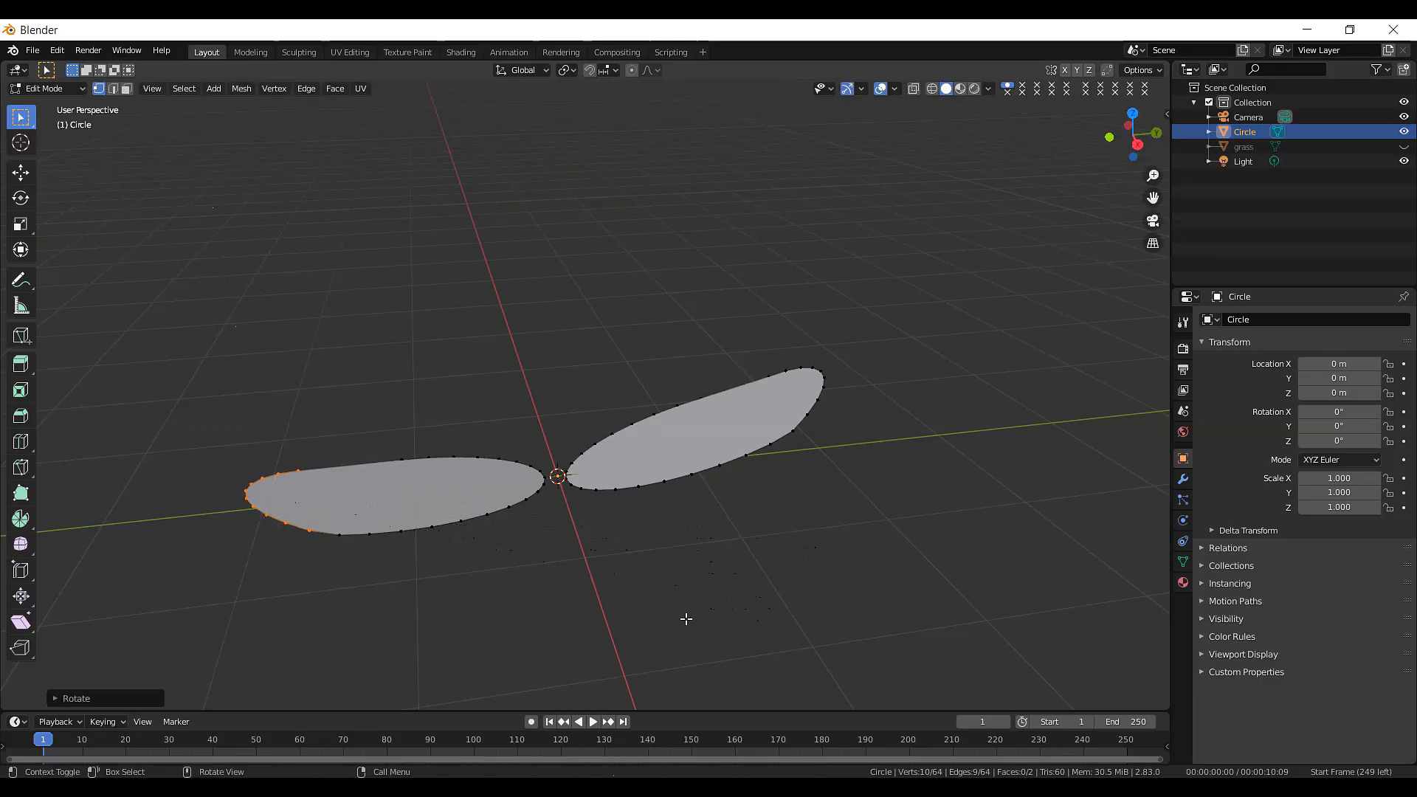
- Select the whole negative-Y ellipse, tilt its outer end upward around global X, and raise it about 0.15 m along global Z
left_click(402, 531)
key("ctrl+l")
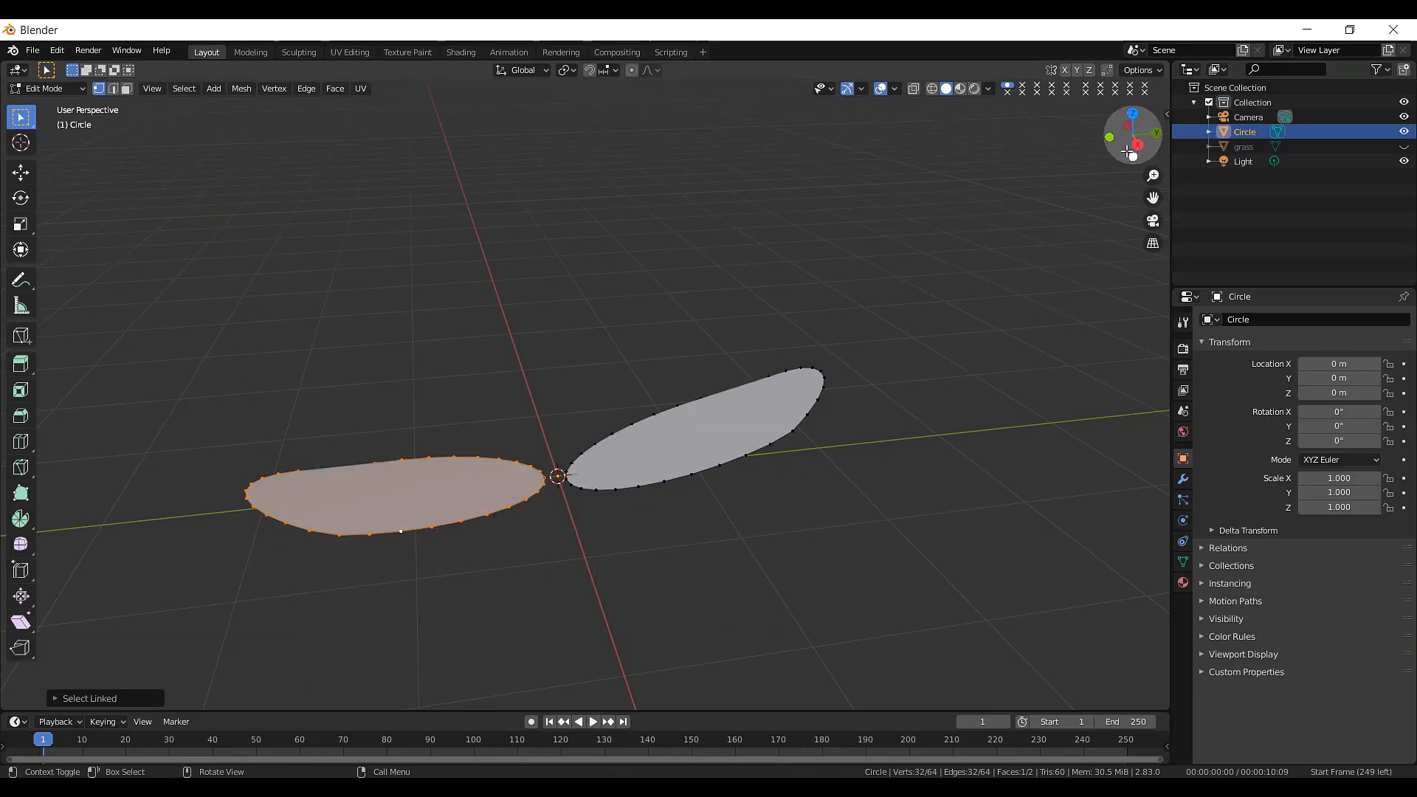
left_click_drag(1122, 161, 1124, 151)
key("r")
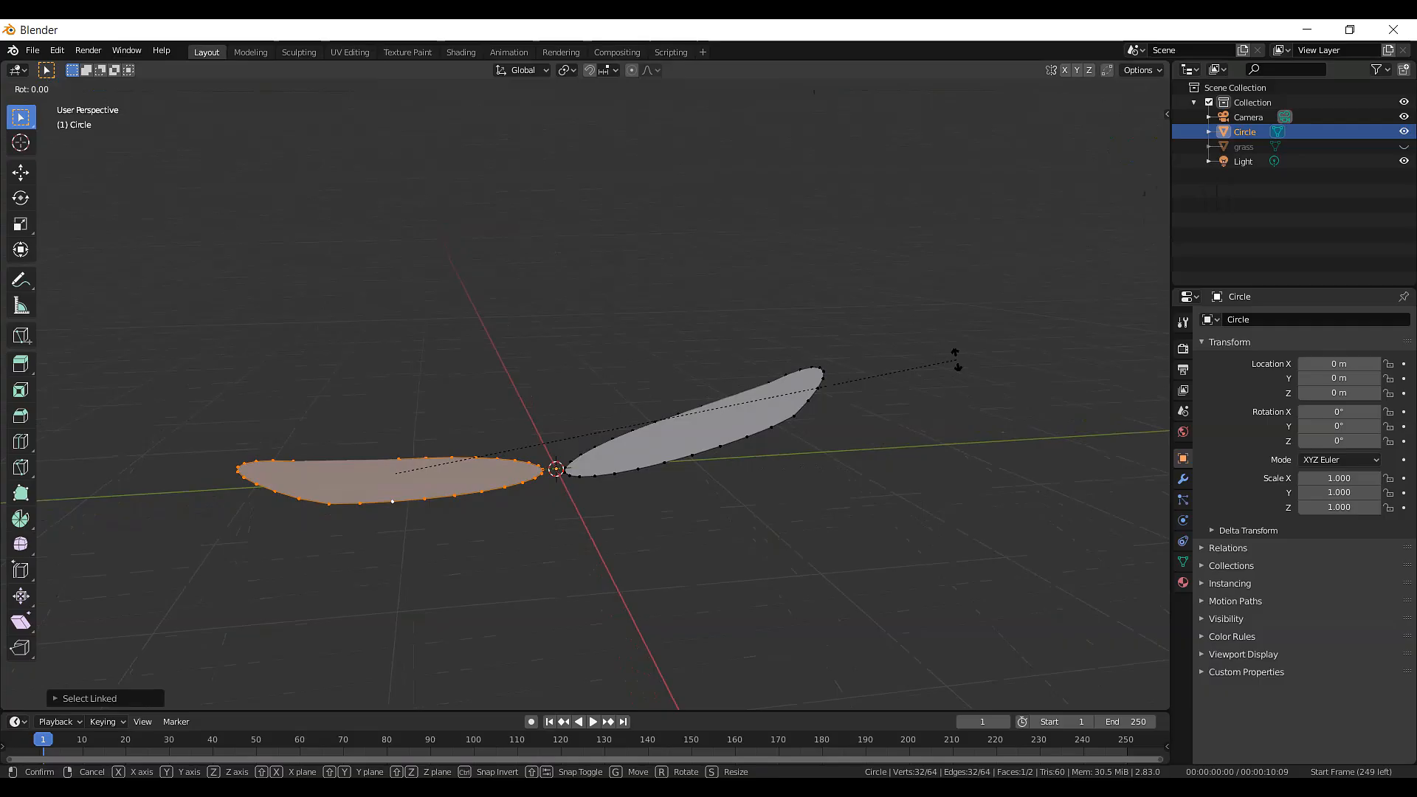
key("x")
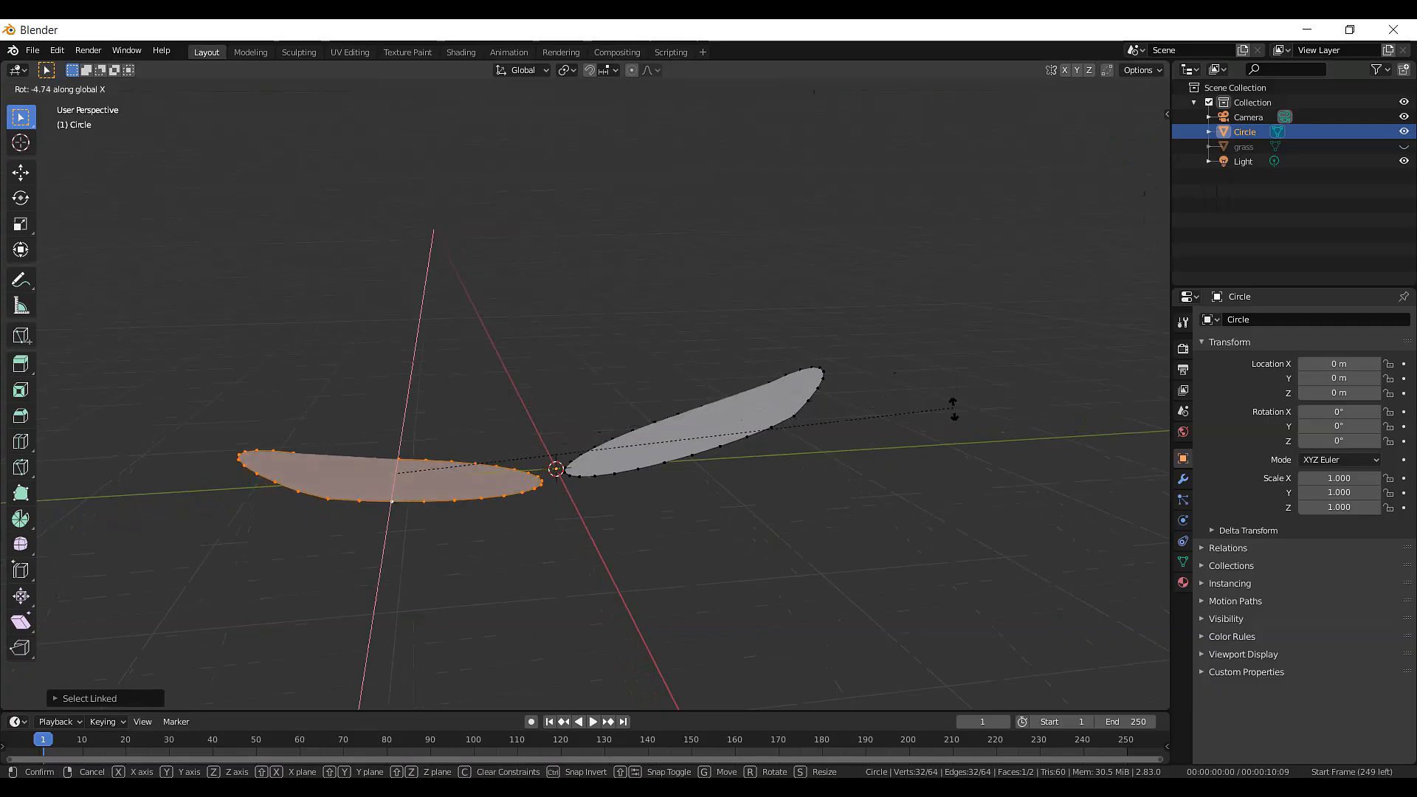
left_click(948, 450)
key("g")
key("z")
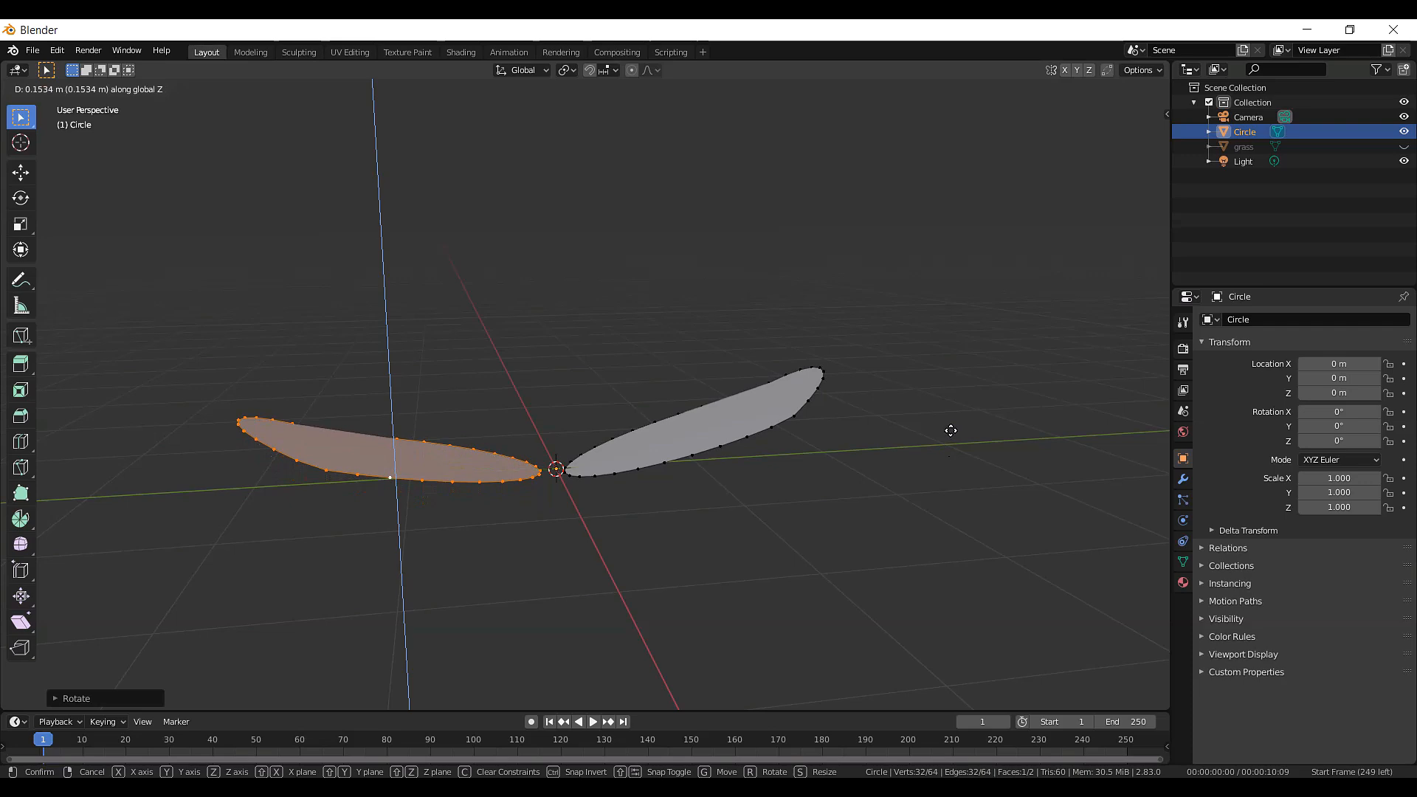
left_click(950, 431)
- Try to duplicate both ellipses and rotate the copies 90° around global Z
left_click_drag(1116, 148, 1063, 266)
left_click_drag(946, 287, 941, 288)
scroll(941, 288, "down", 2)
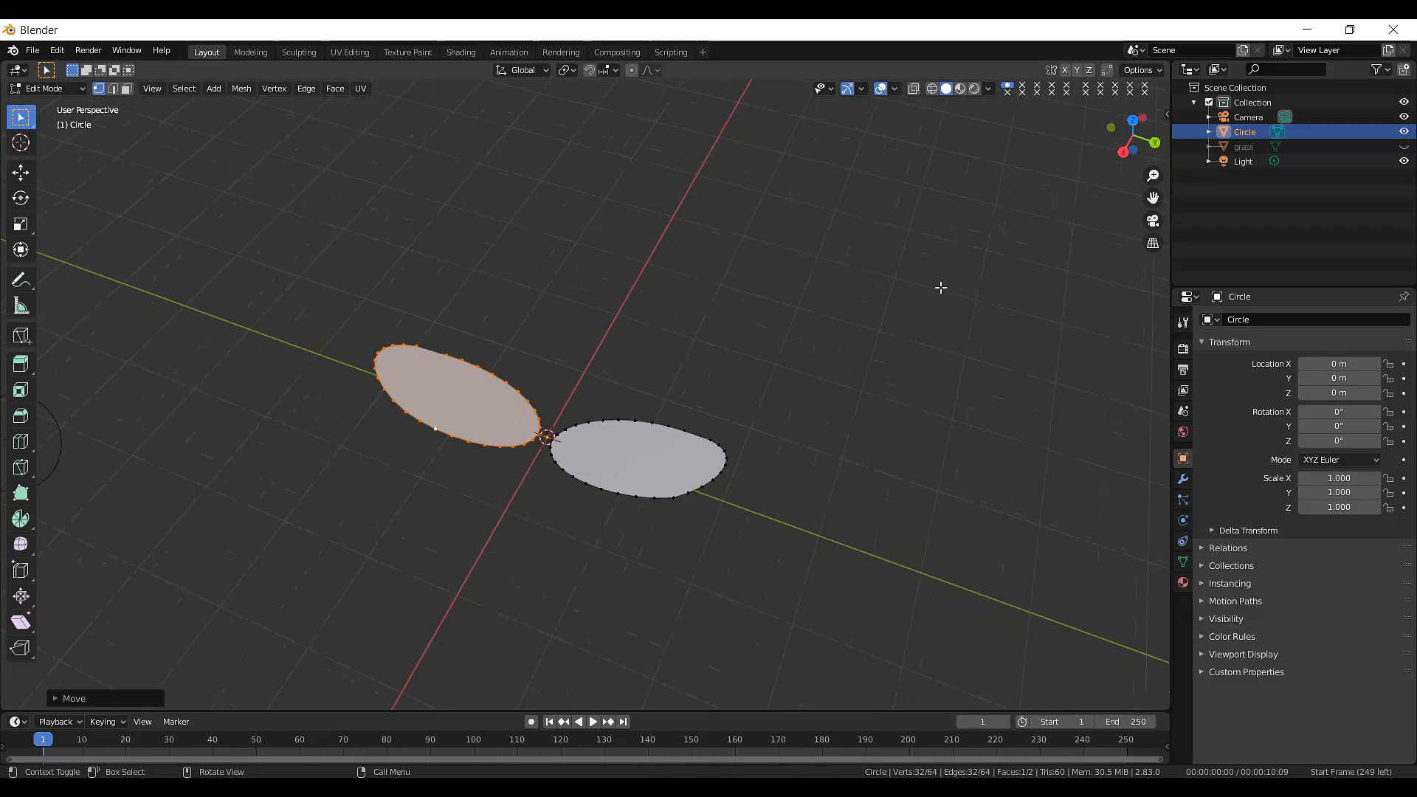
left_click_drag(310, 278, 979, 711, "shift")
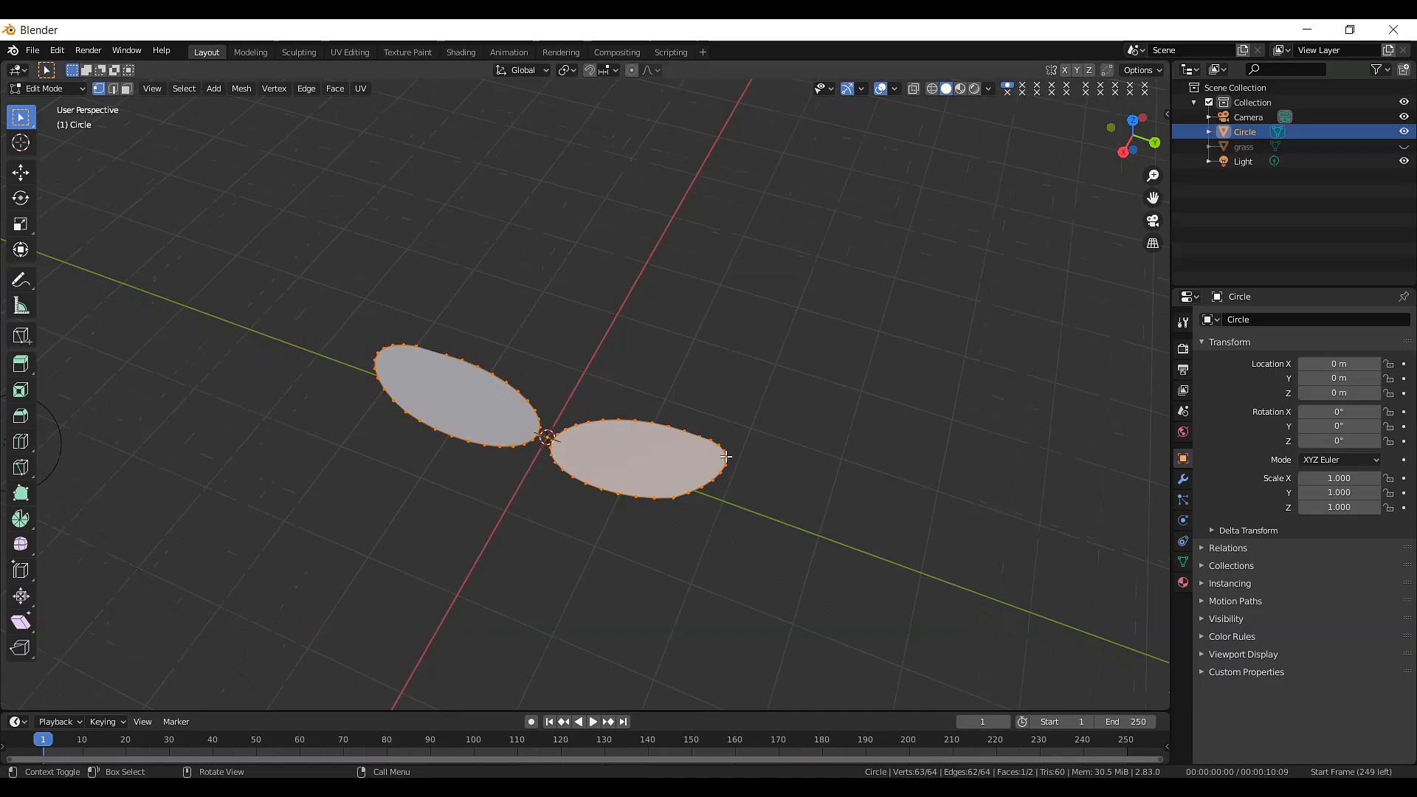
key("shift+d")
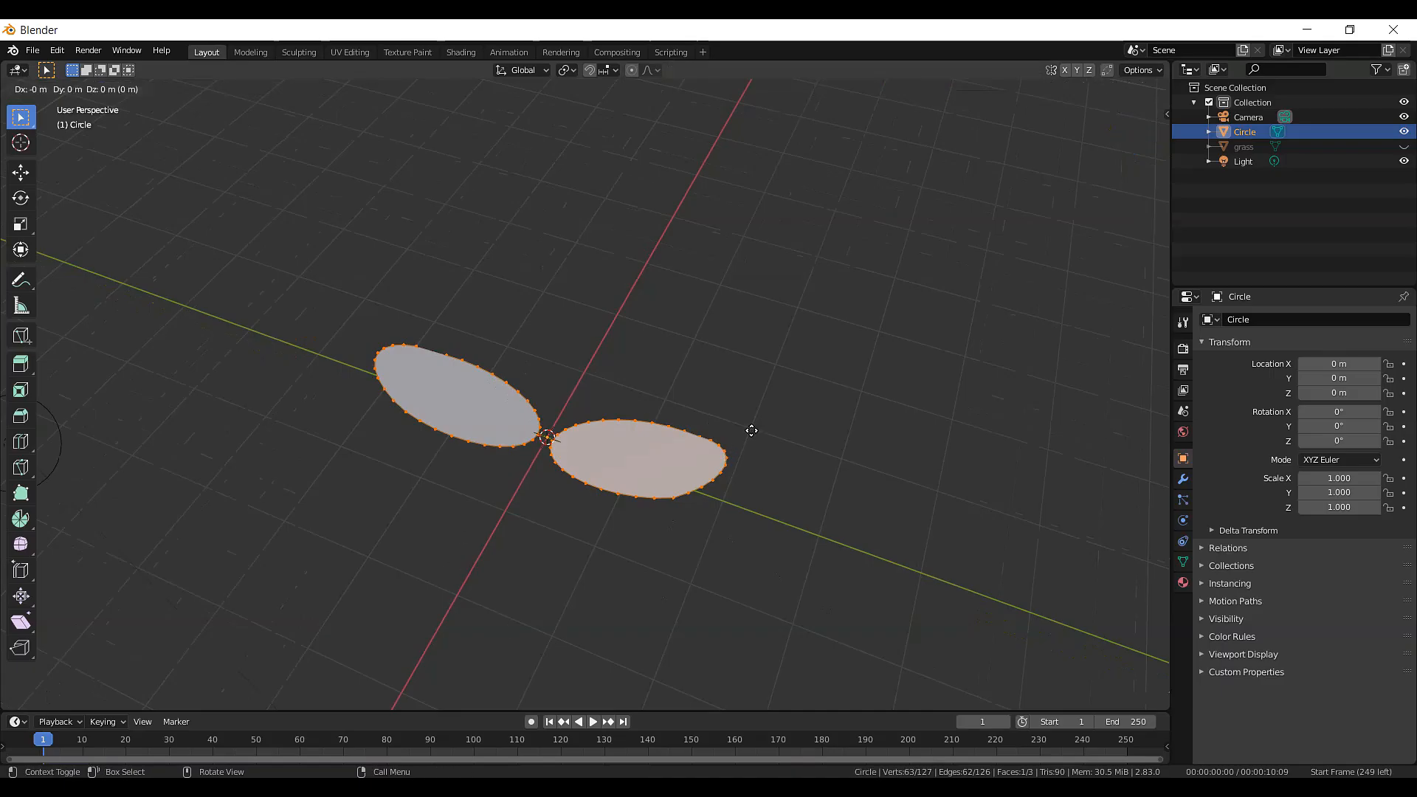
key("r")
type("z90")
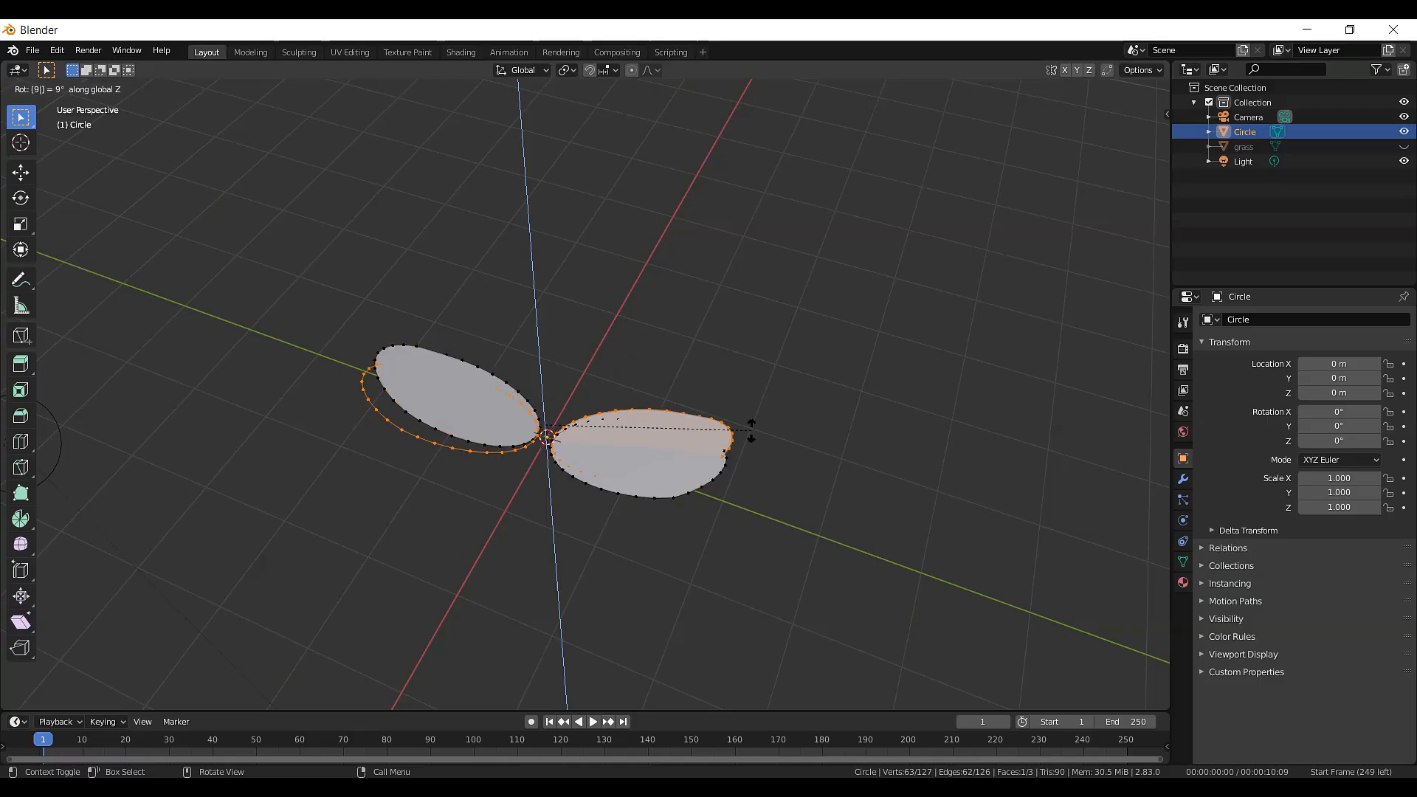
key("Return")
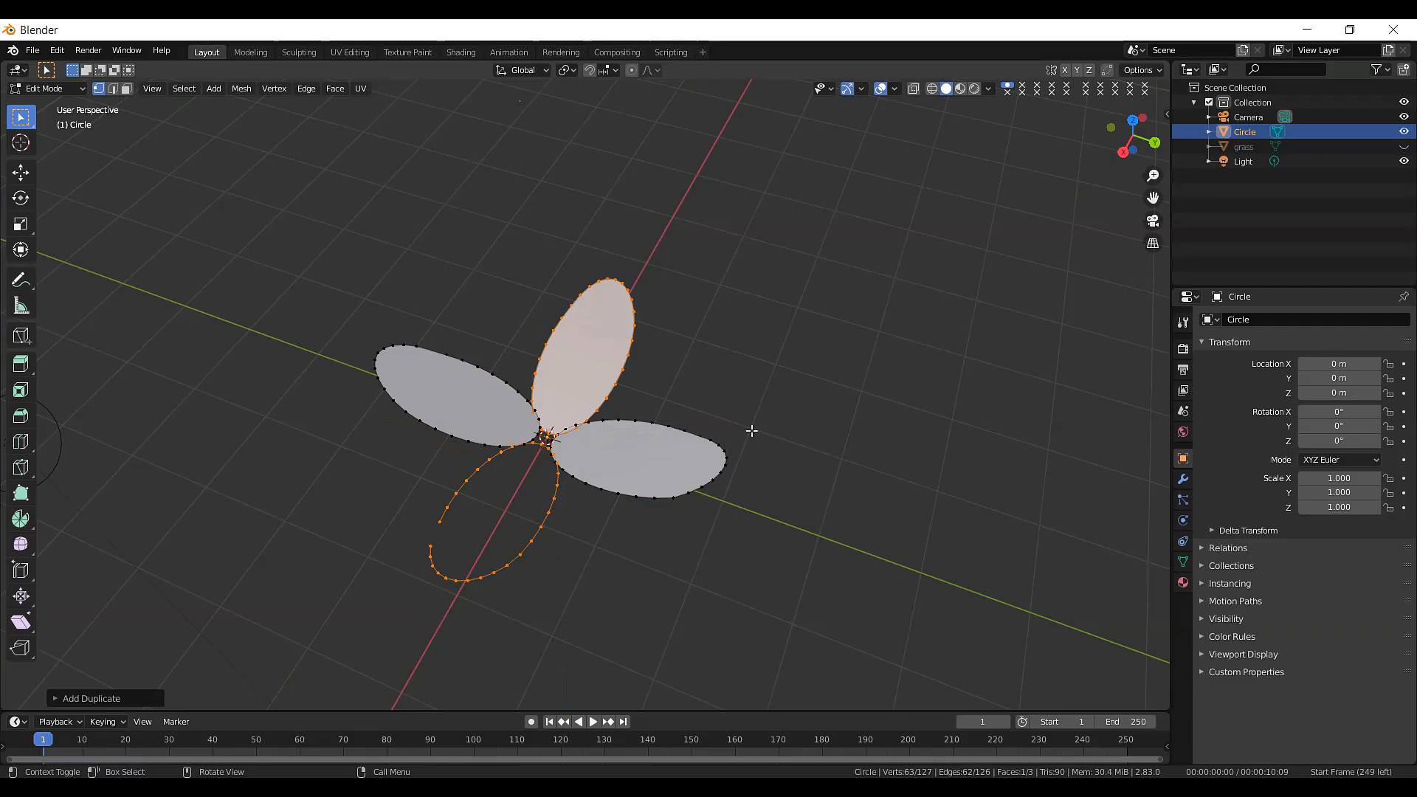
- Undo the rotated duplicate and the box selection, keeping the negative-Y ellipse's raised position
left_click_drag(1133, 135, 797, 443)
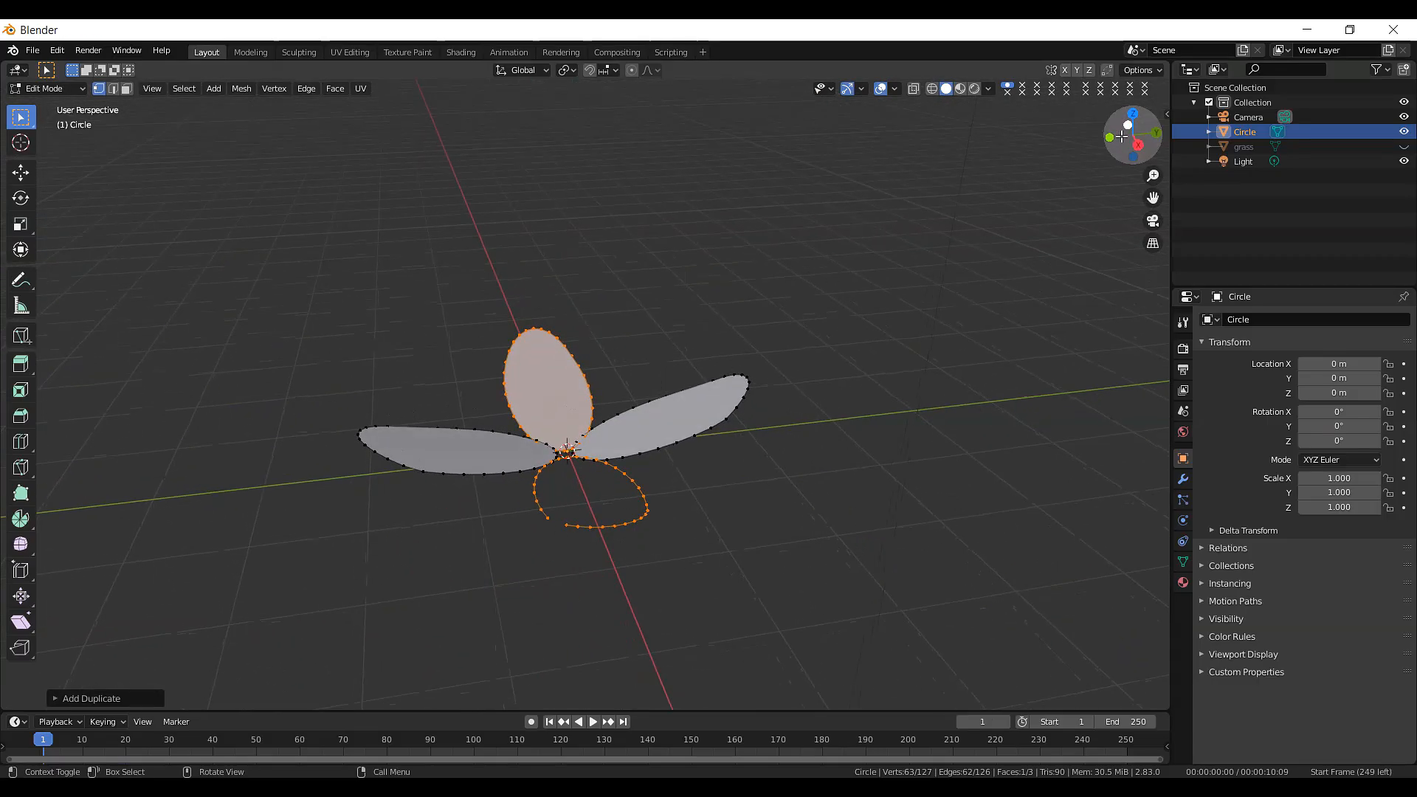
left_click_drag(1135, 127, 1118, 141)
key("ctrl+z")
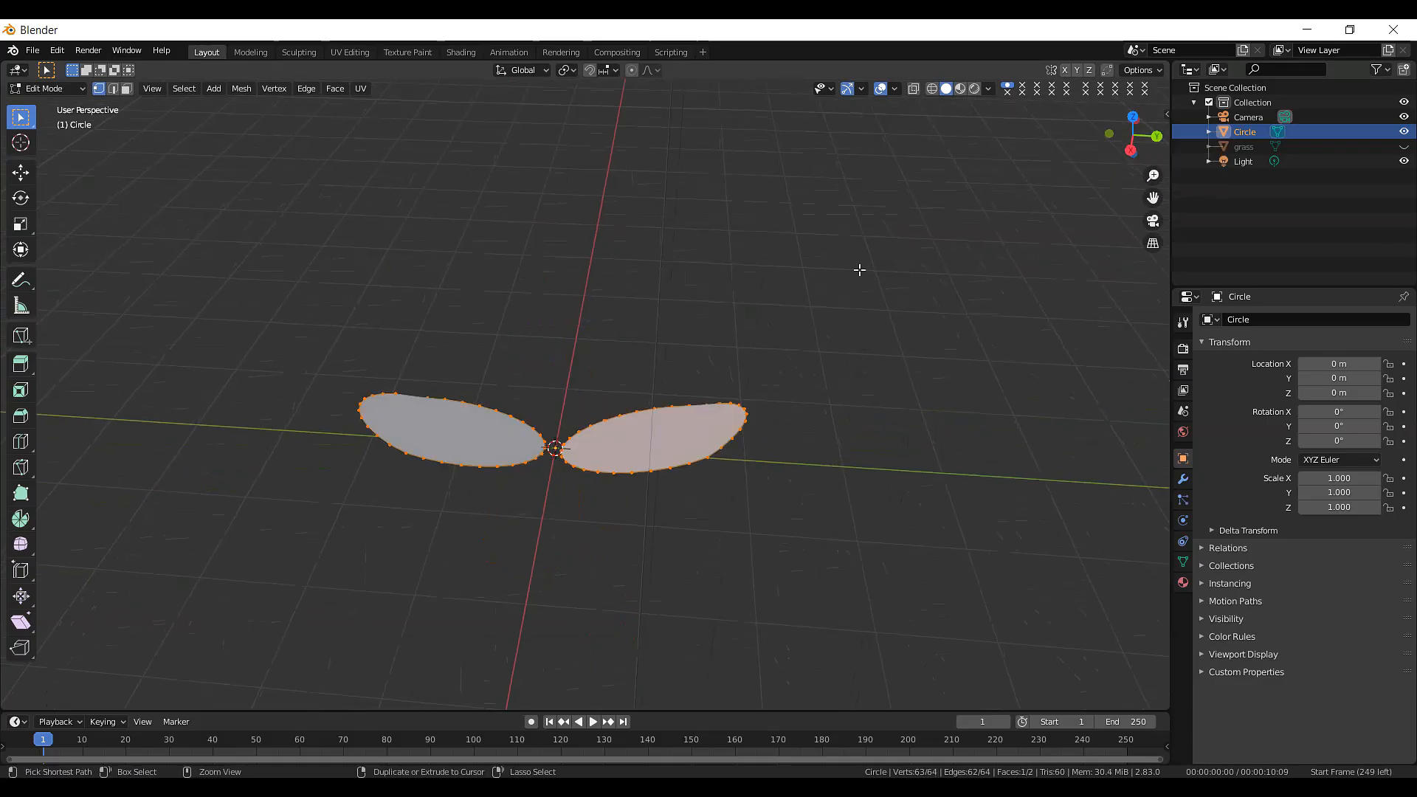
key("ctrl+z")
key("ctrl+z")
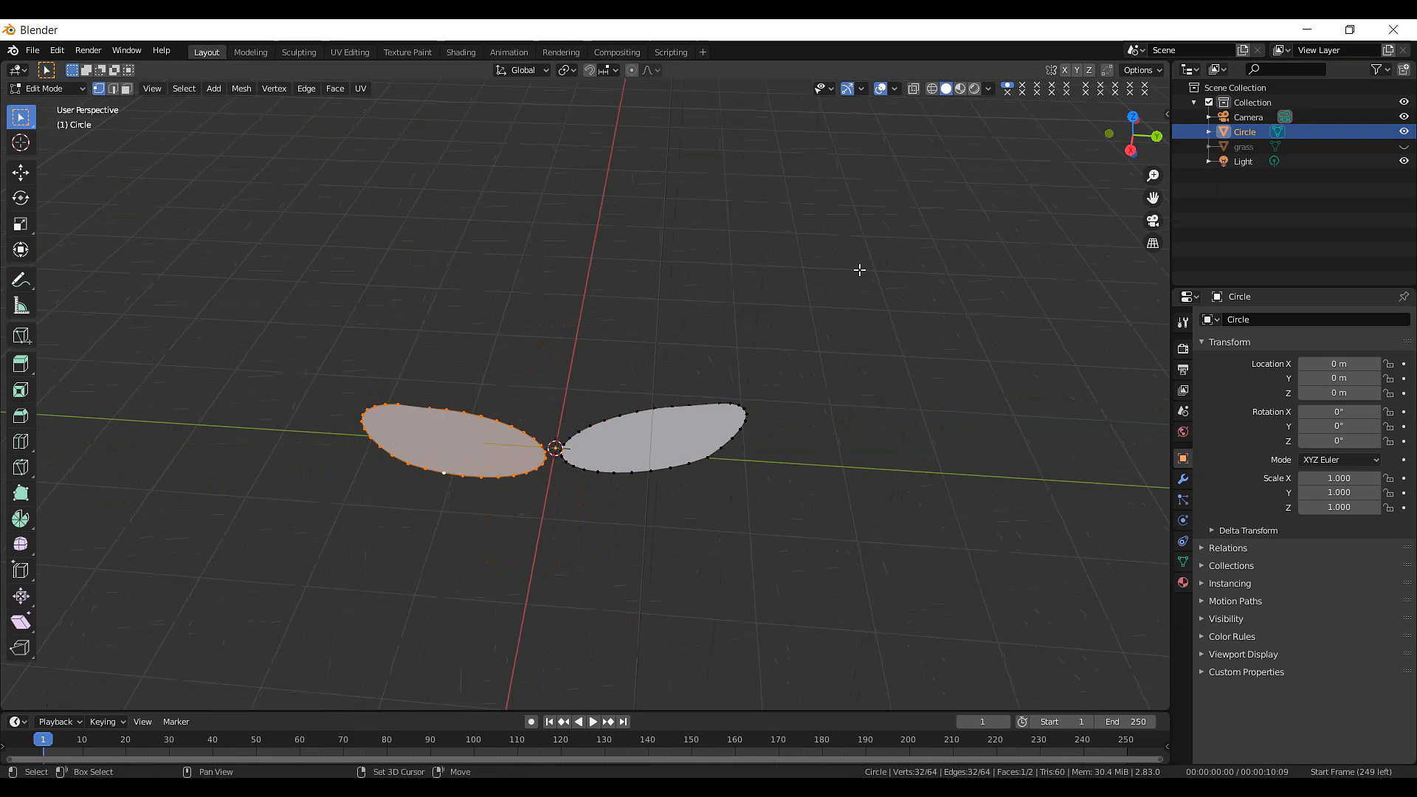
key("ctrl+shift+z")
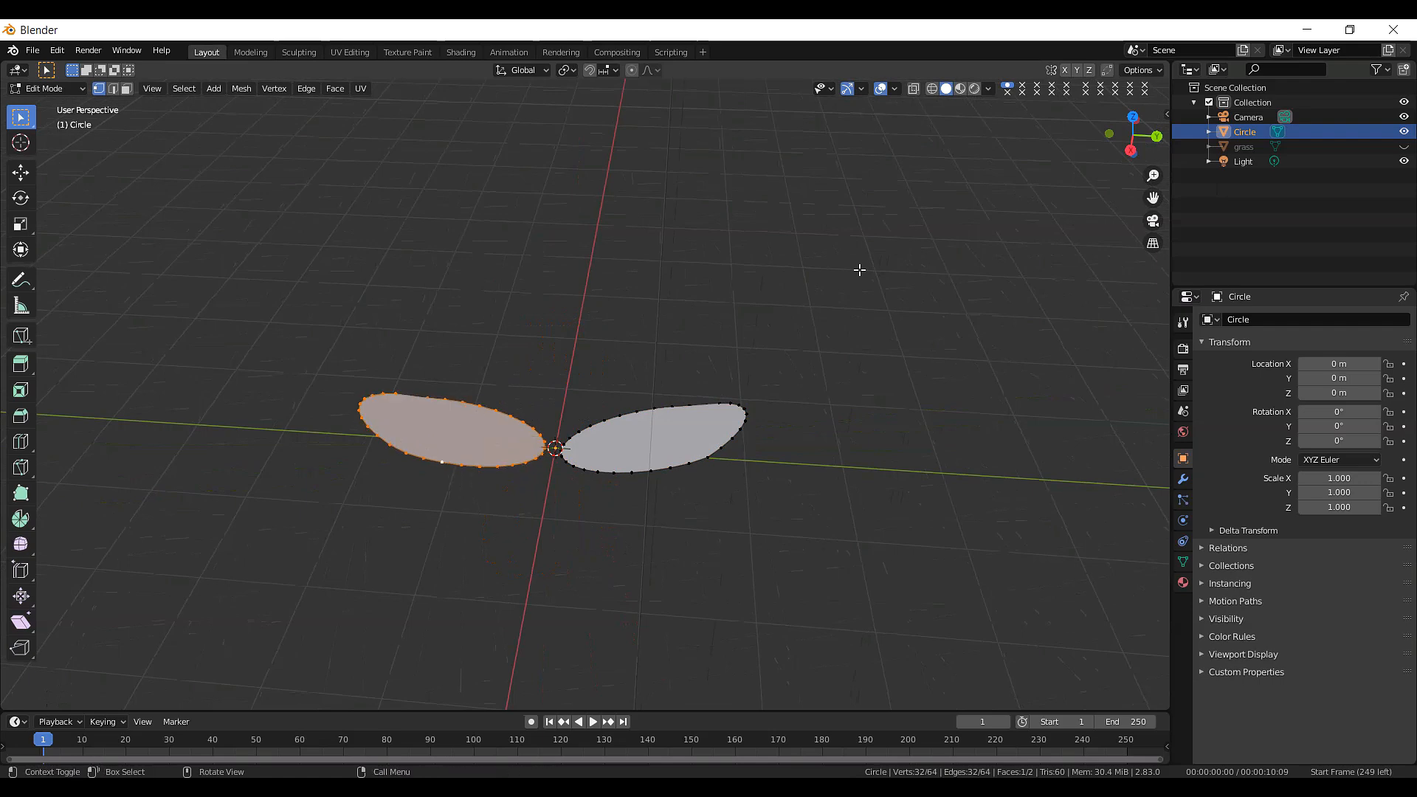
- Select both ellipses completely using X-ray display, duplicate them in solid display, and rotate the copies 90° around global Z
left_click(601, 355)
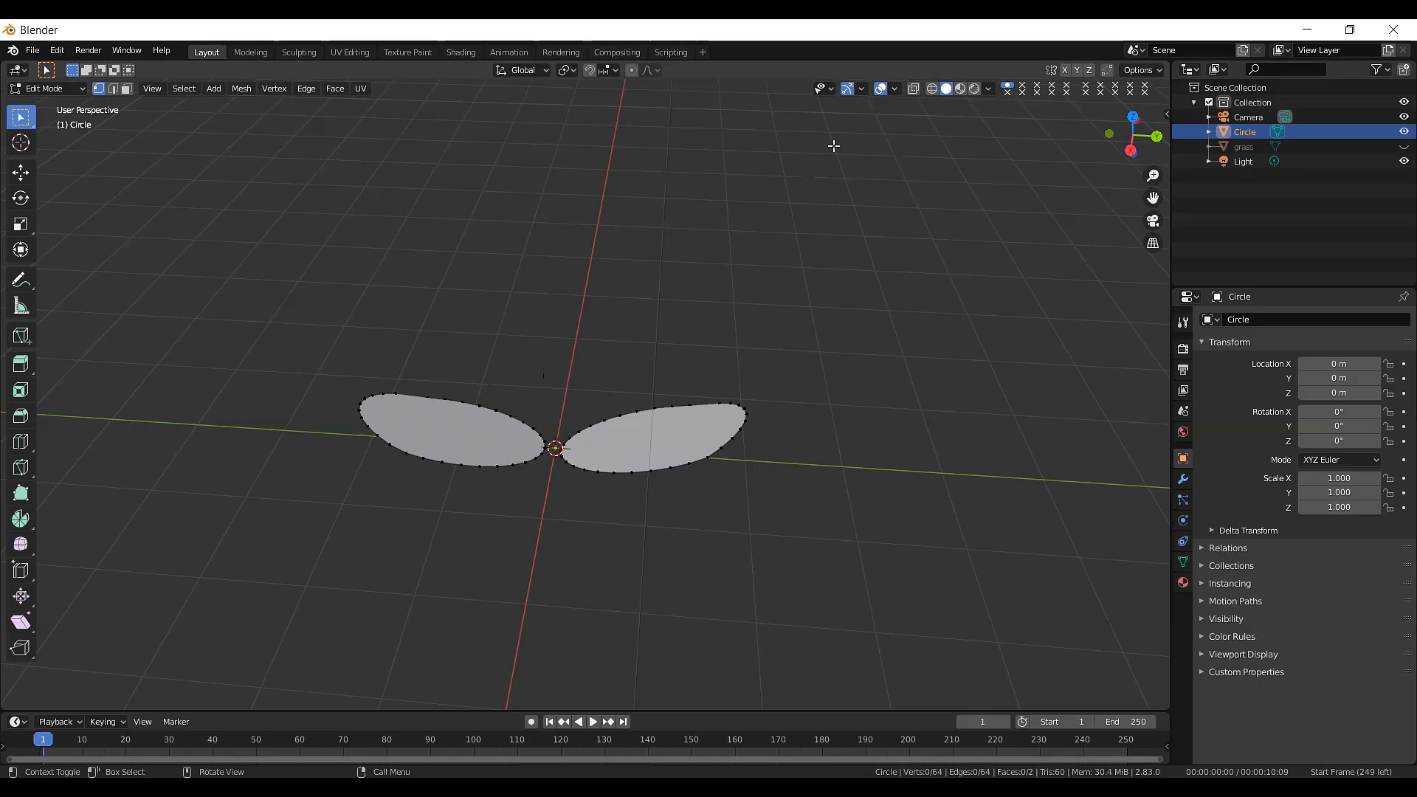
left_click(919, 94)
left_click_drag(1131, 125, 1131, 120)
left_click_drag(264, 244, 911, 602)
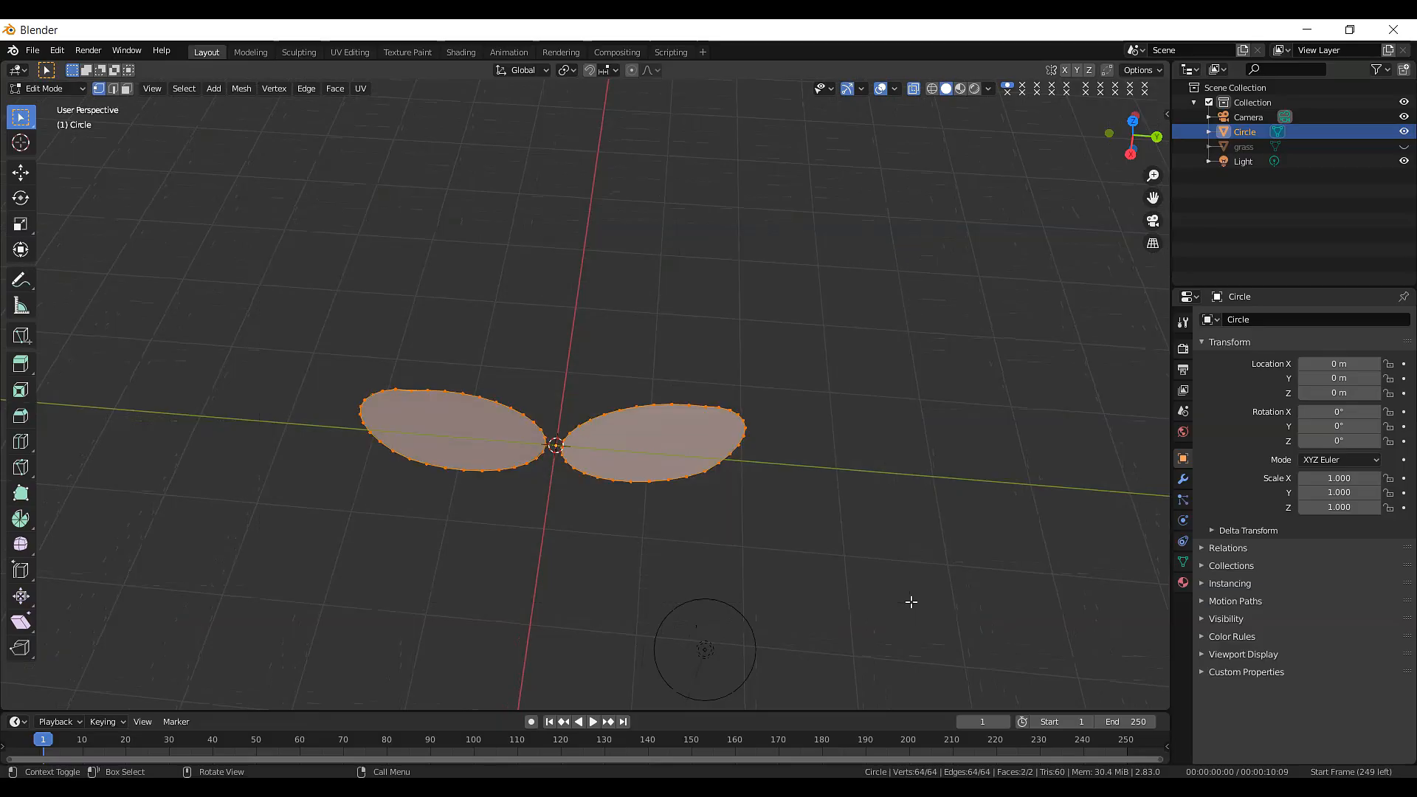
left_click(914, 92)
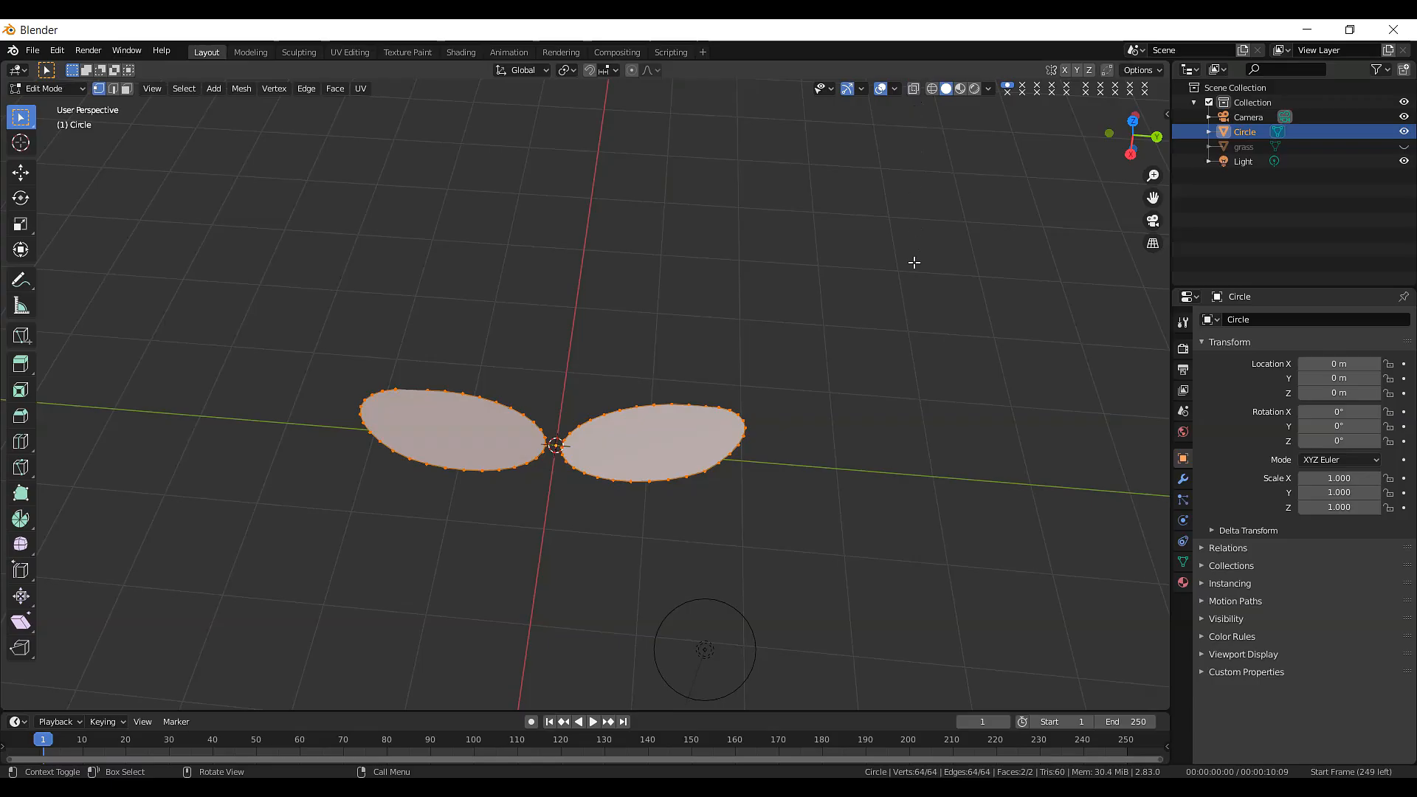
key("shift+d")
key("r")
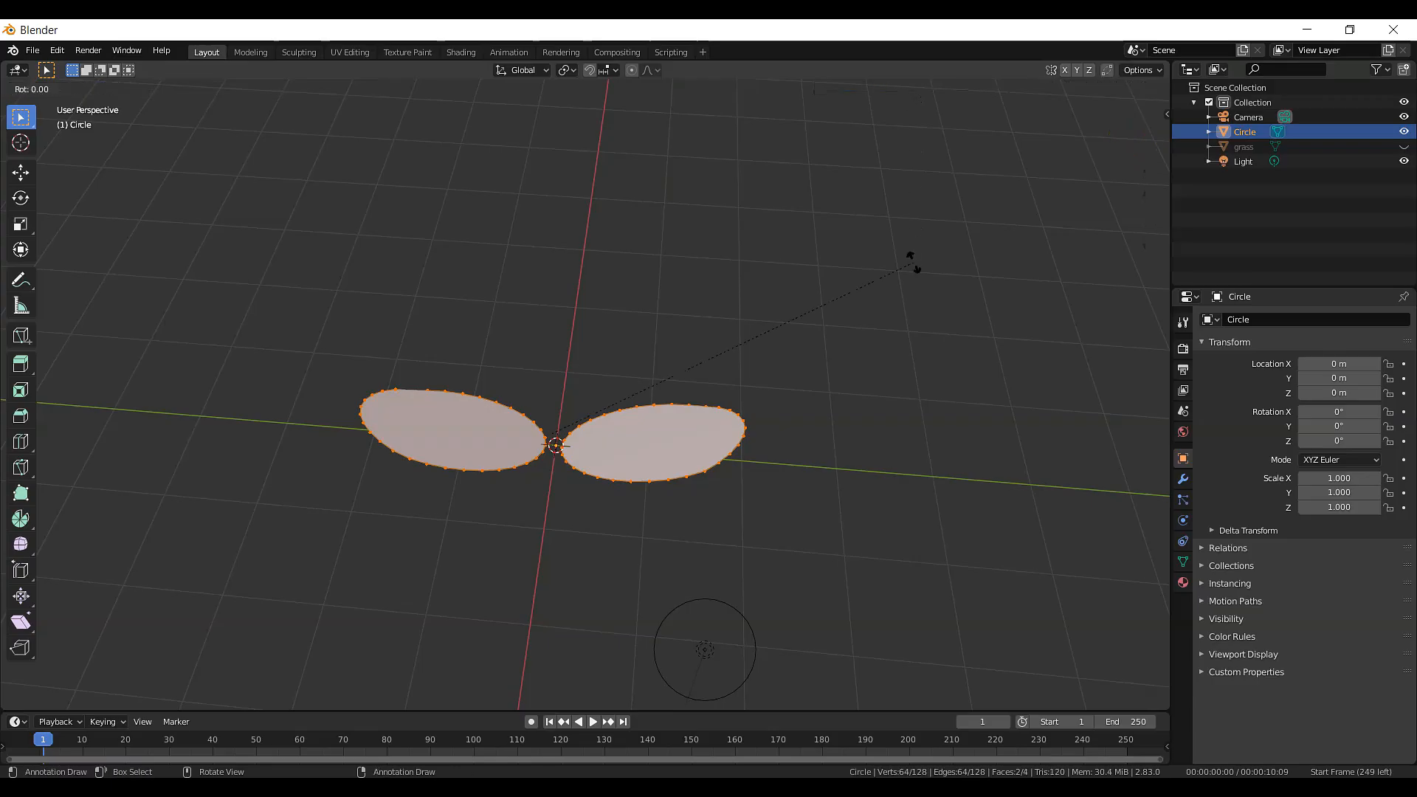
type("z90")
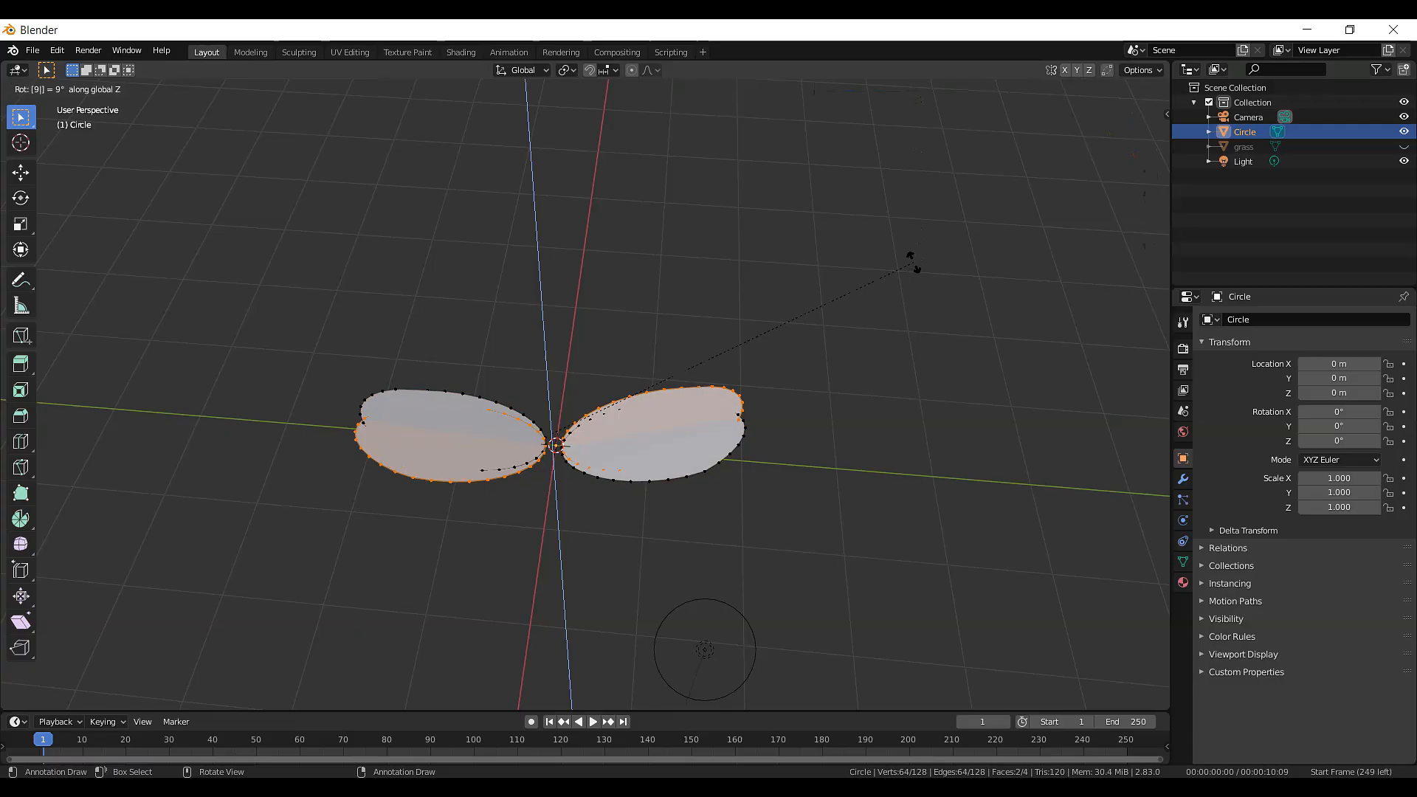
key("Return")
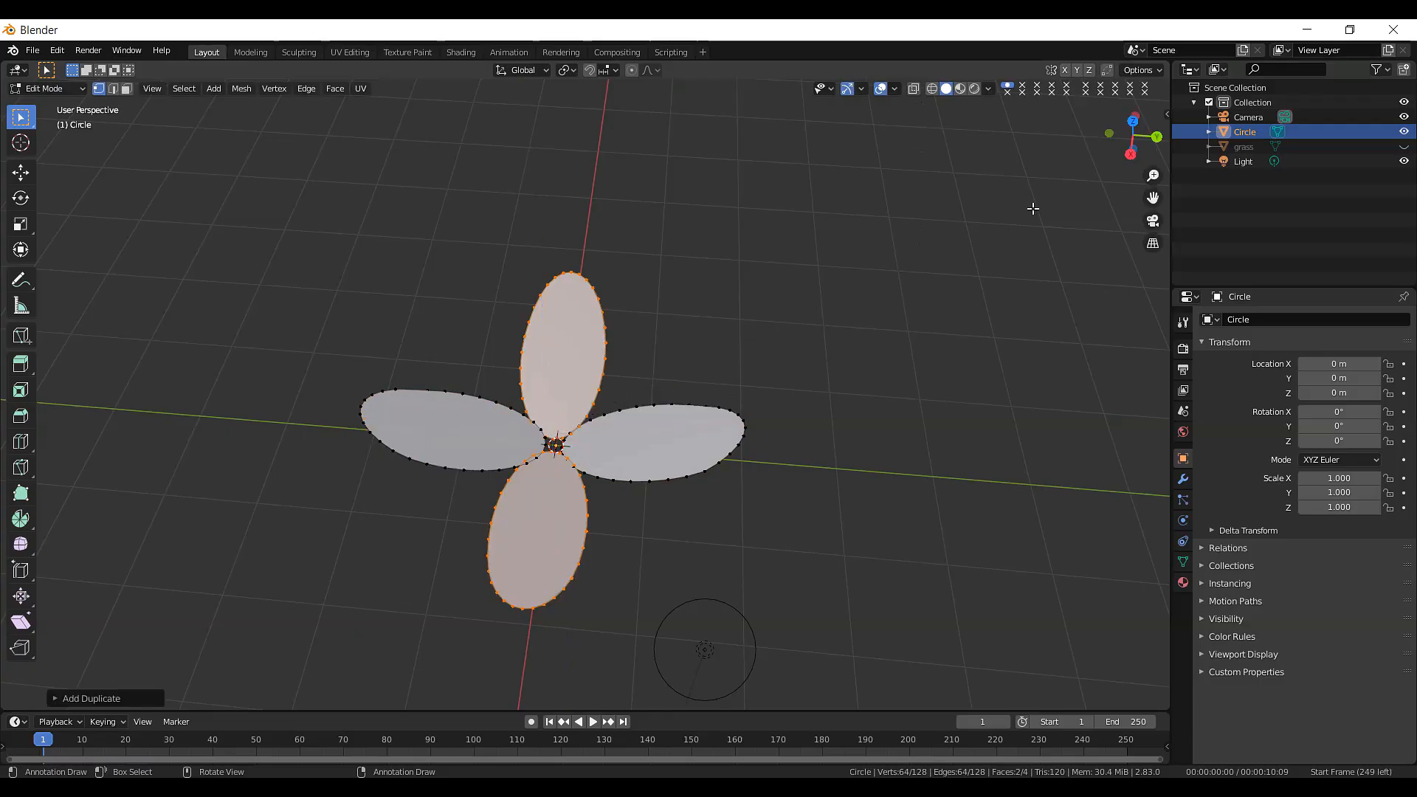
- Deselect the leaves and examine the four-leaf arrangement close up, from the side and from above
mouse_move(1134, 131)
left_mouse_down()
mouse_move(1123, 155)
mouse_move(1135, 135)
left_mouse_up()
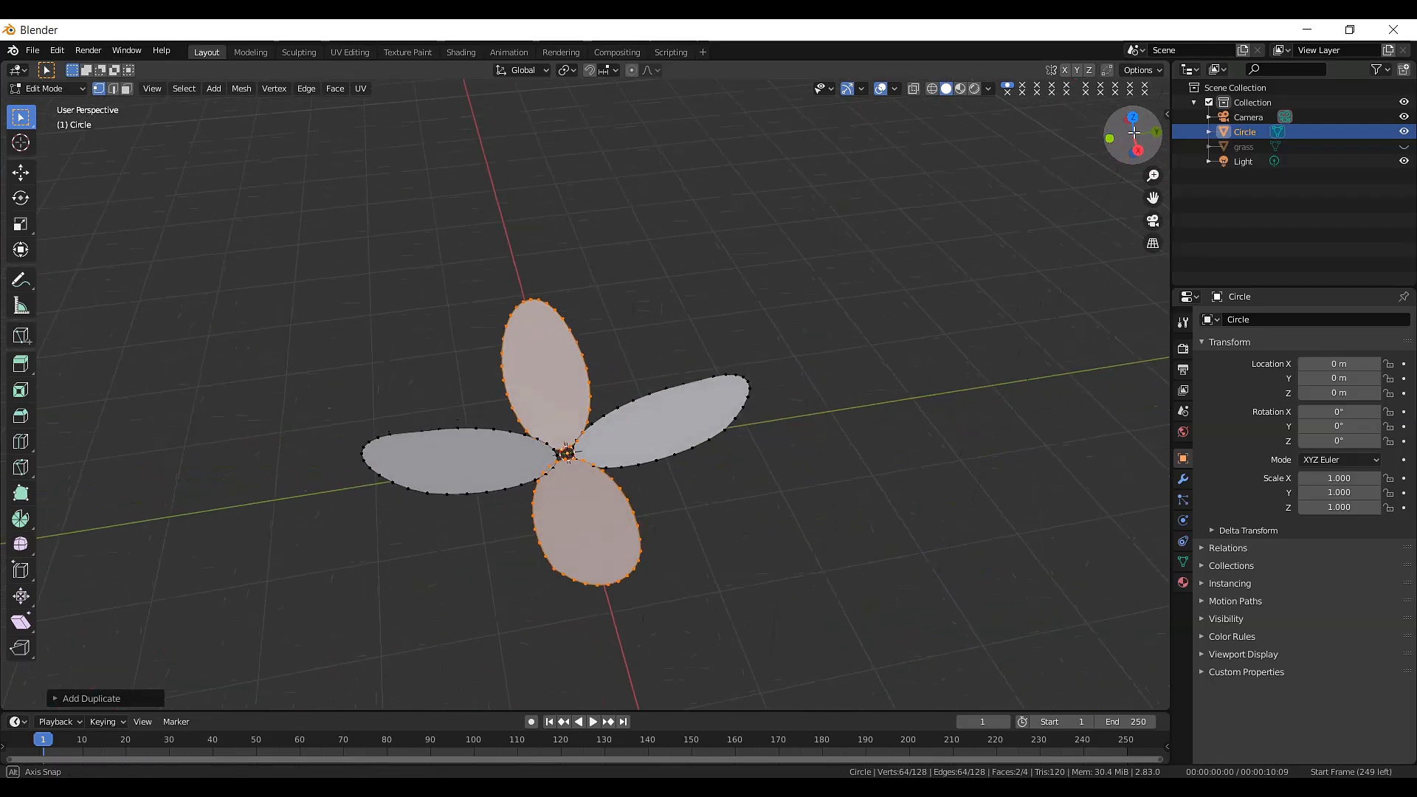
left_click(922, 450)
scroll(923, 450, "up", 3)
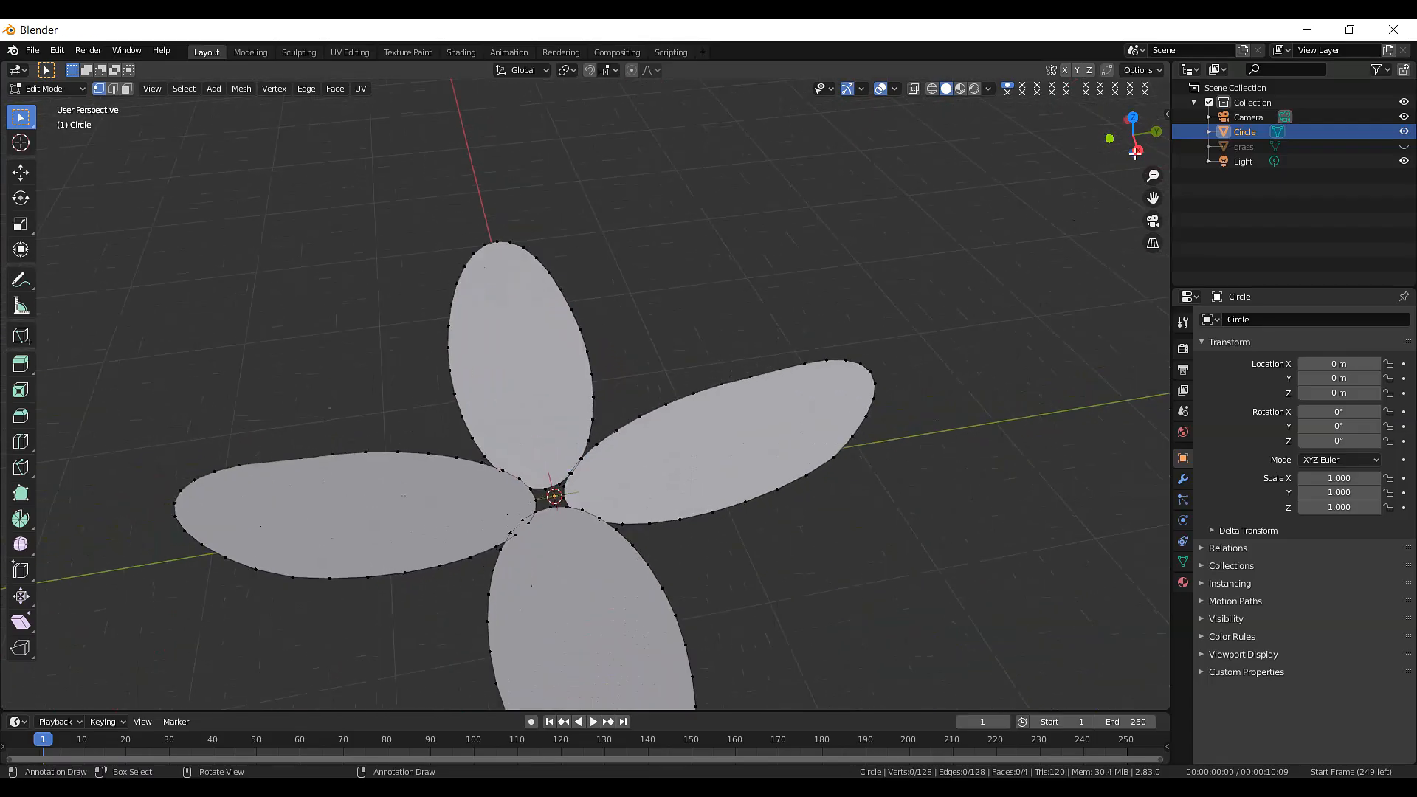
mouse_move(1133, 133)
left_mouse_down()
mouse_move(1133, 158)
mouse_move(1146, 157)
left_mouse_up()
scroll(945, 348, "down", 1)
scroll(945, 348, "down", 2)
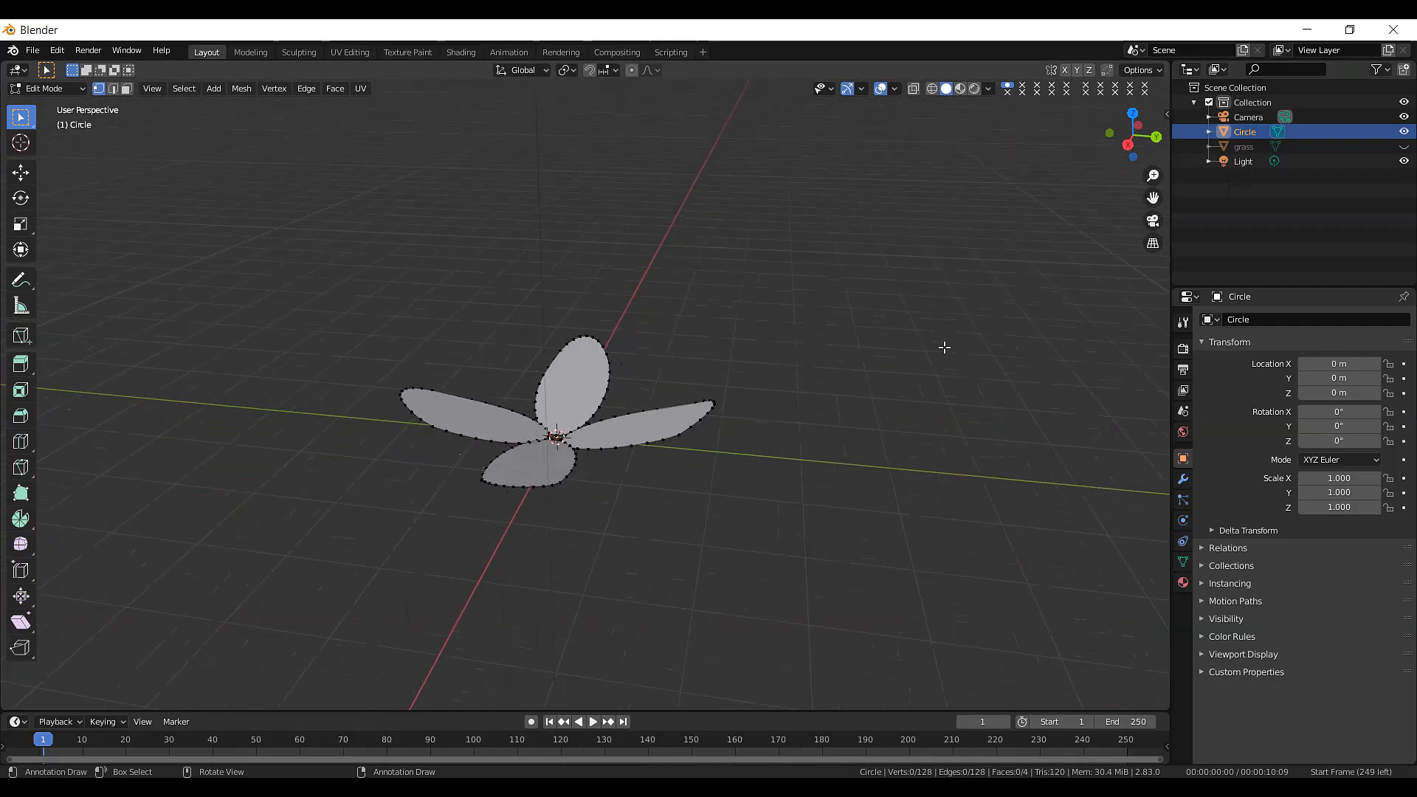
left_click_drag(1133, 140, 1133, 164)
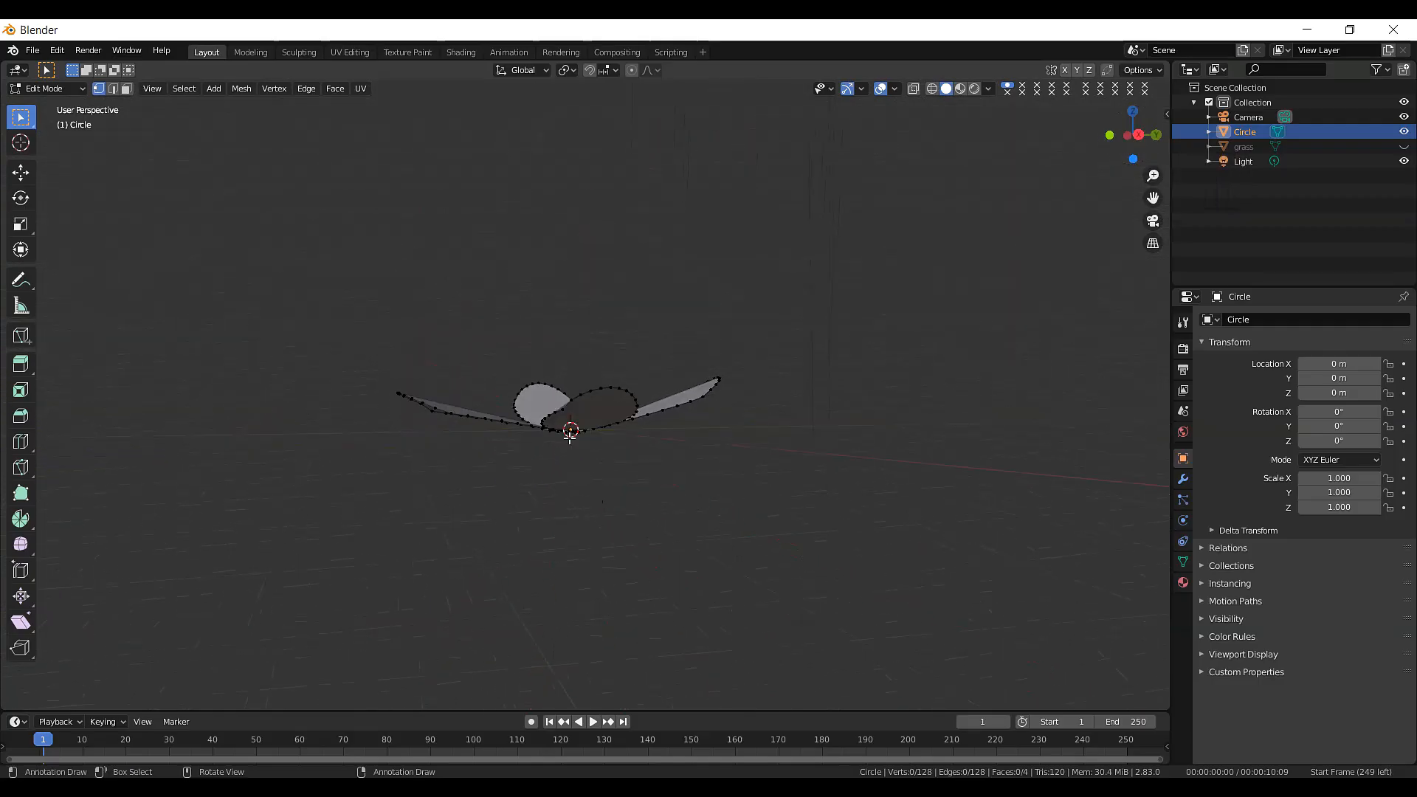
left_click_drag(1130, 147, 1129, 118)
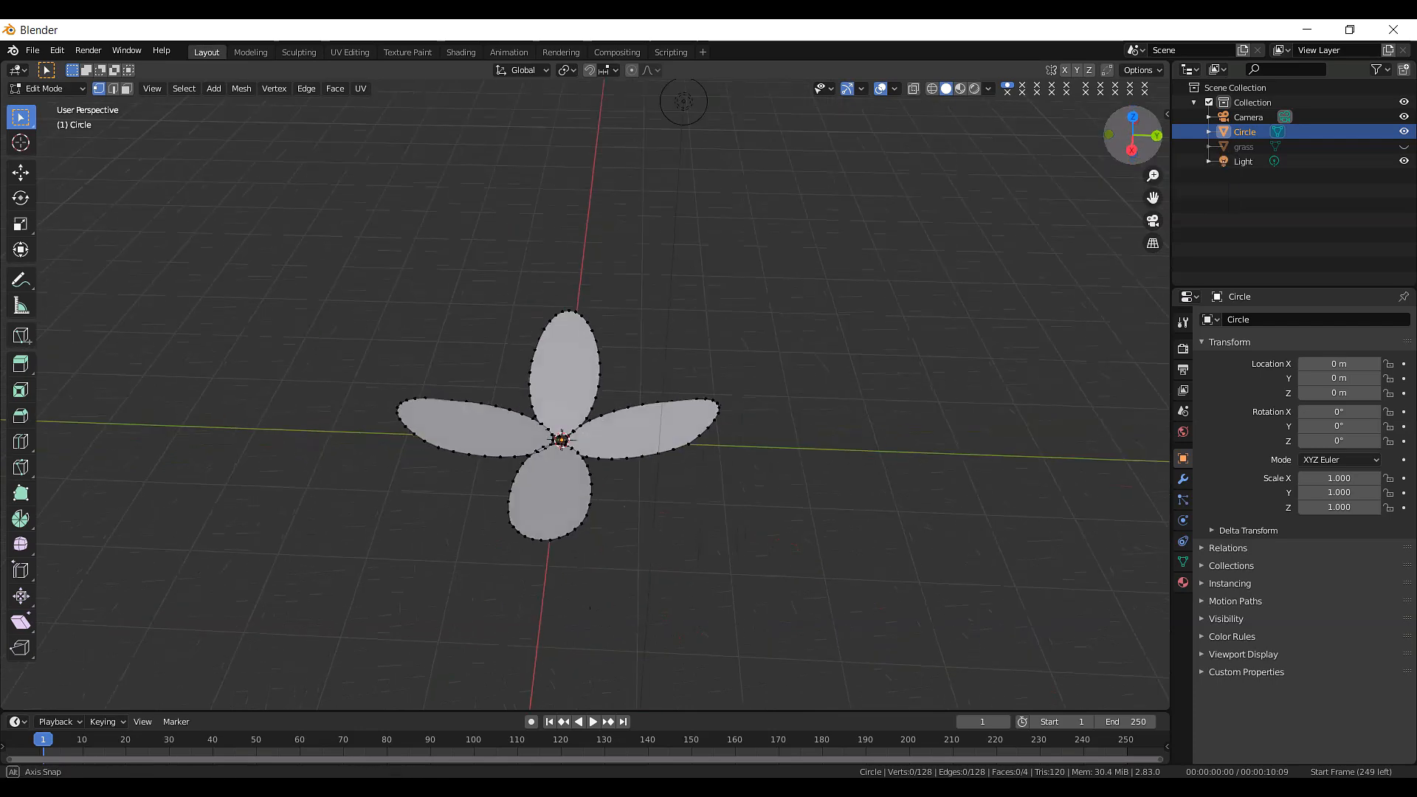
- Add a cylinder at the leaf centre, scale it to about 0.07, and stretch it about 22.4 times along global Z
key("shift+a")
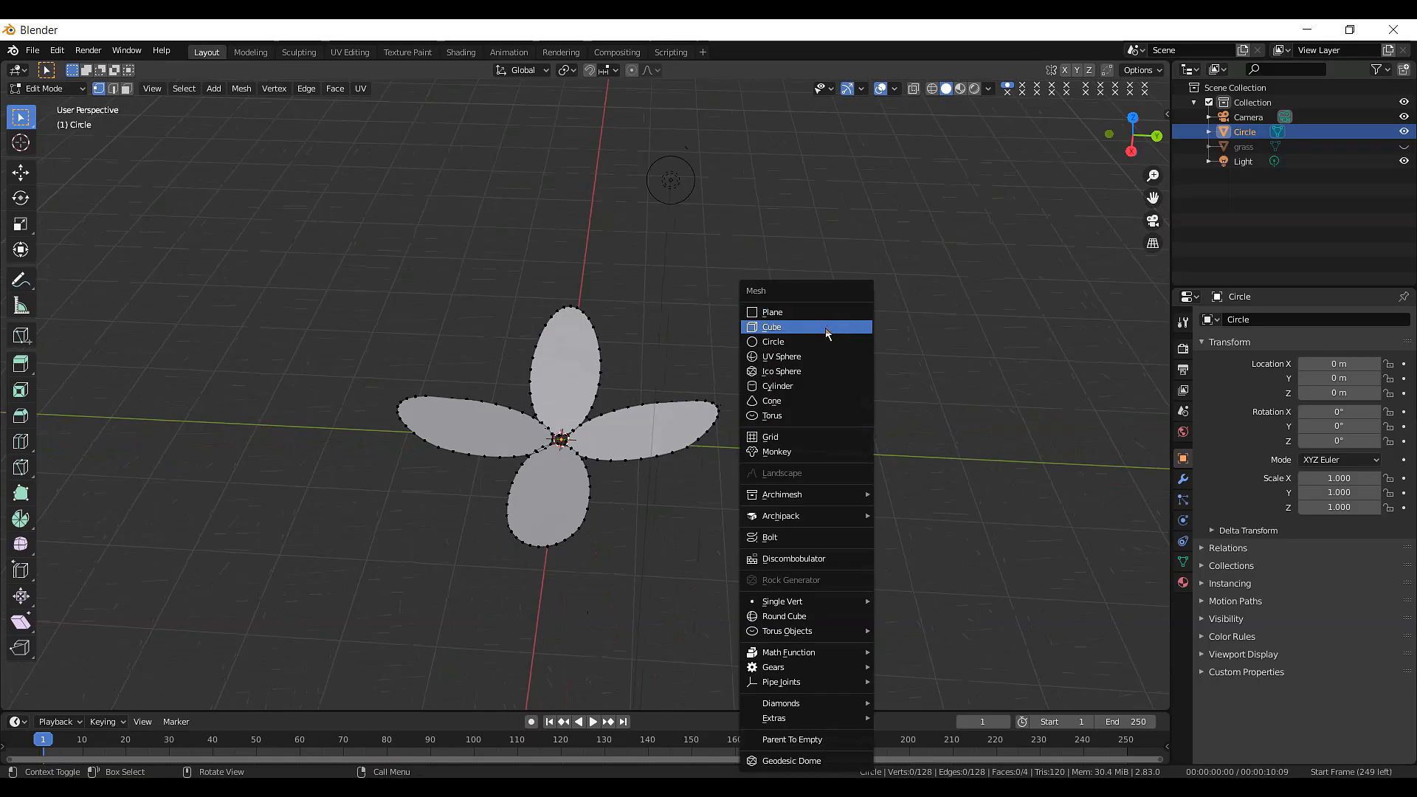
left_click(788, 391)
key("s")
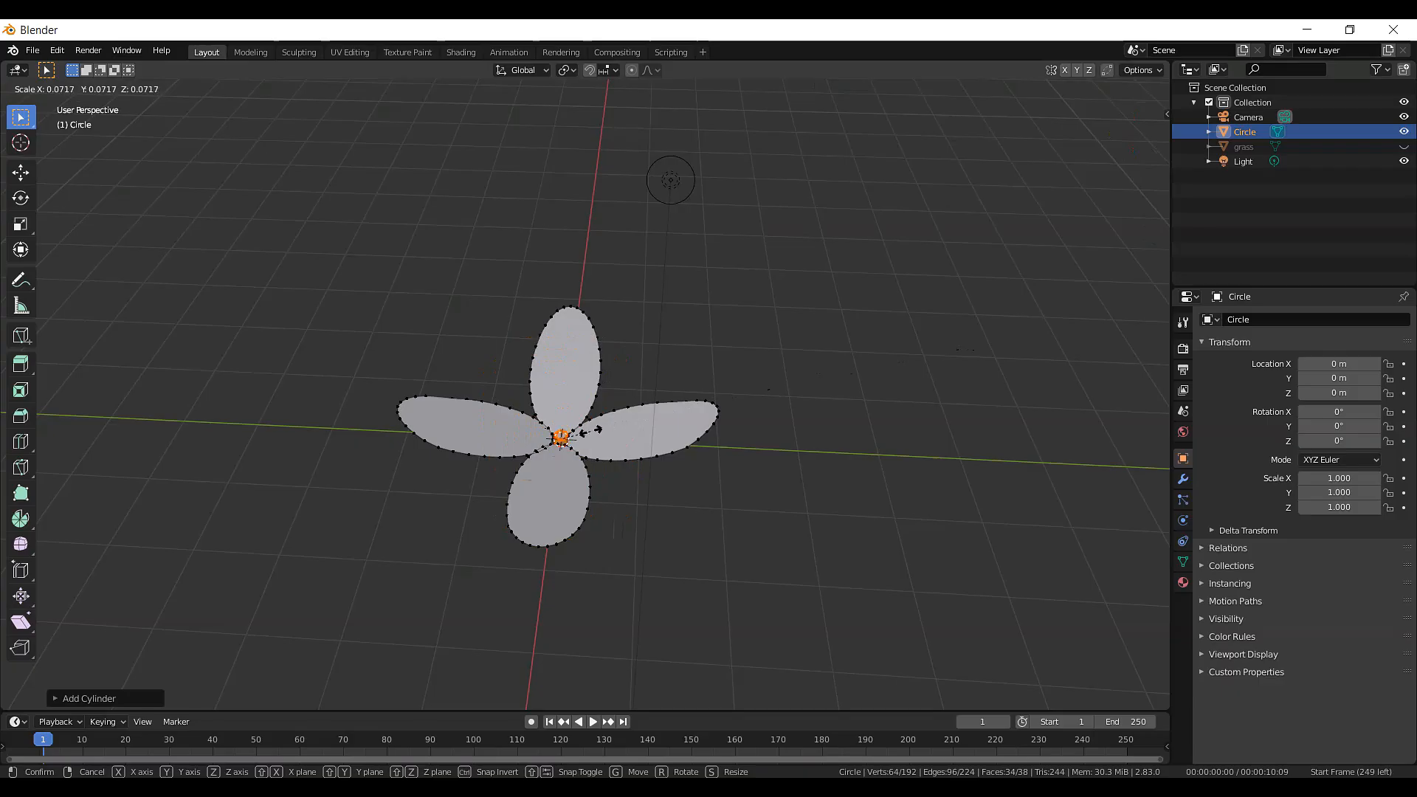
left_click(587, 436)
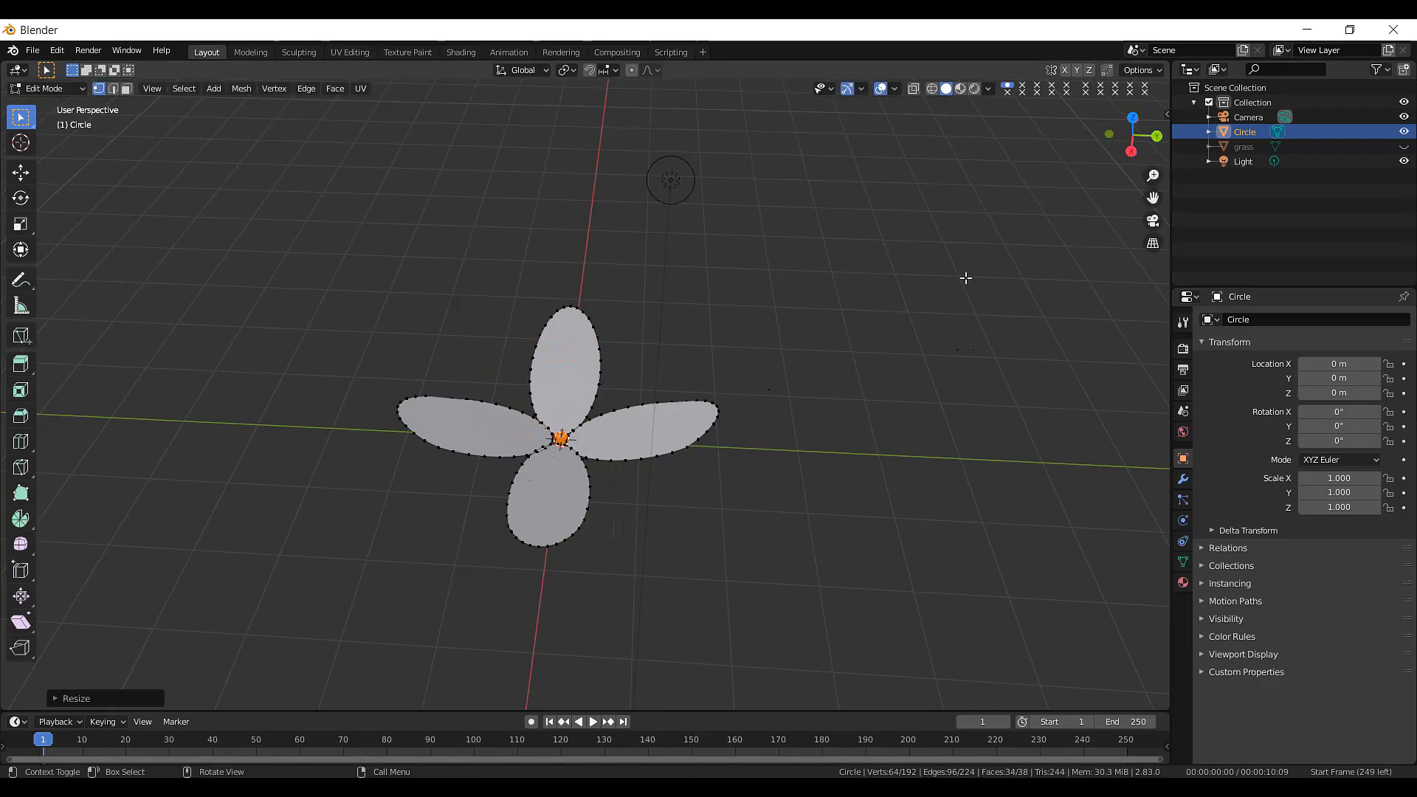
key("s")
key("z")
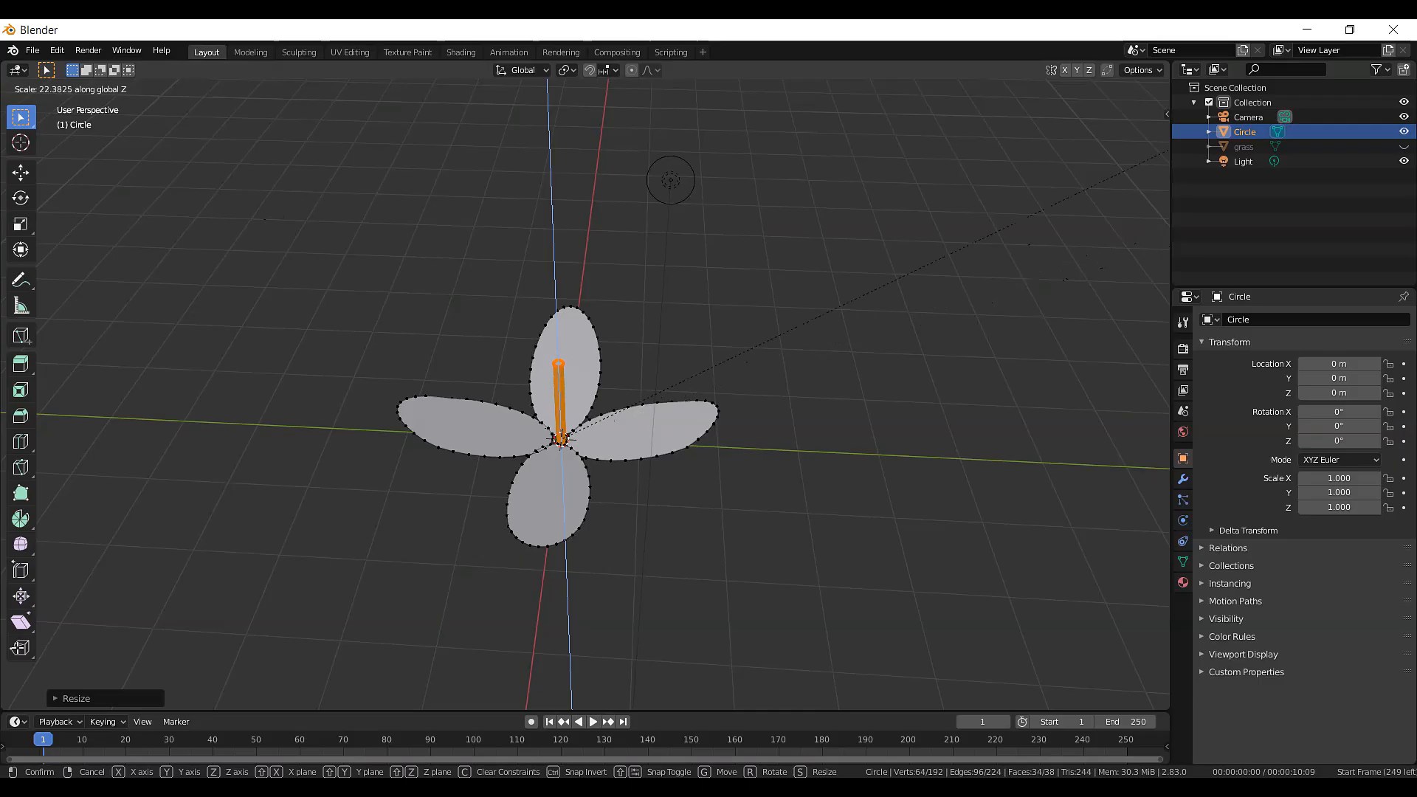
left_click(249, 518)
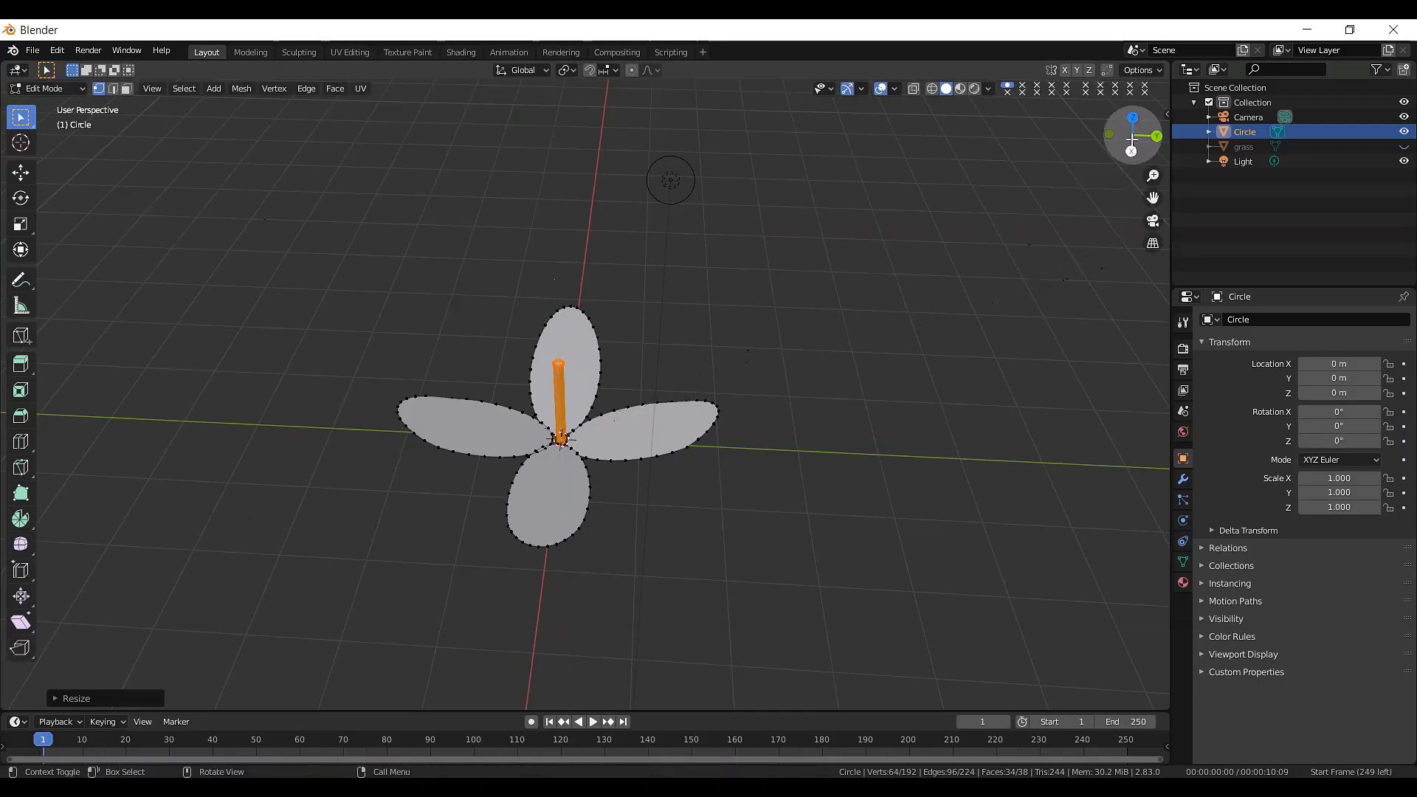
- Move the cylinder stem down about 1.27 m along global Z so it hangs below the leaves
left_click_drag(1132, 141, 1132, 138)
key("g")
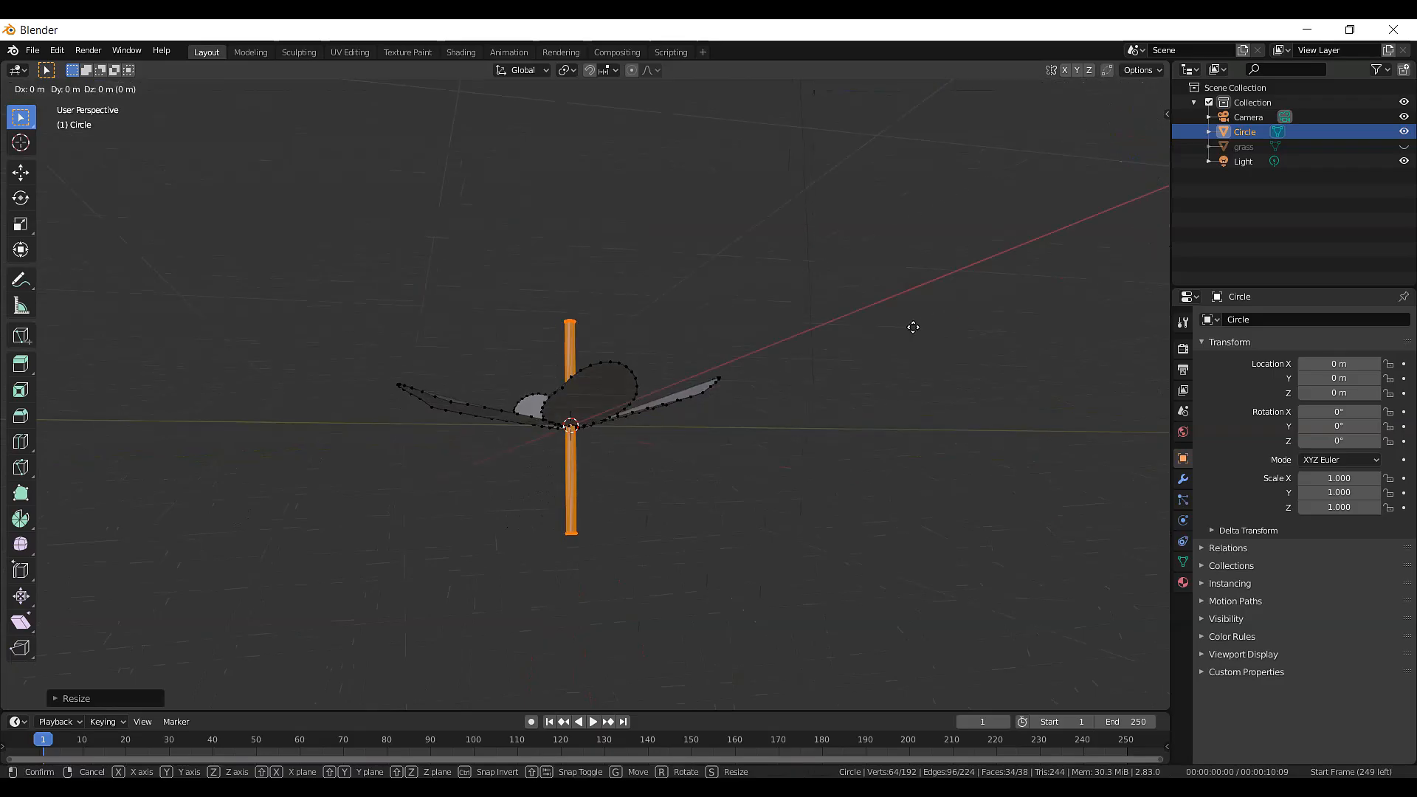
key("z")
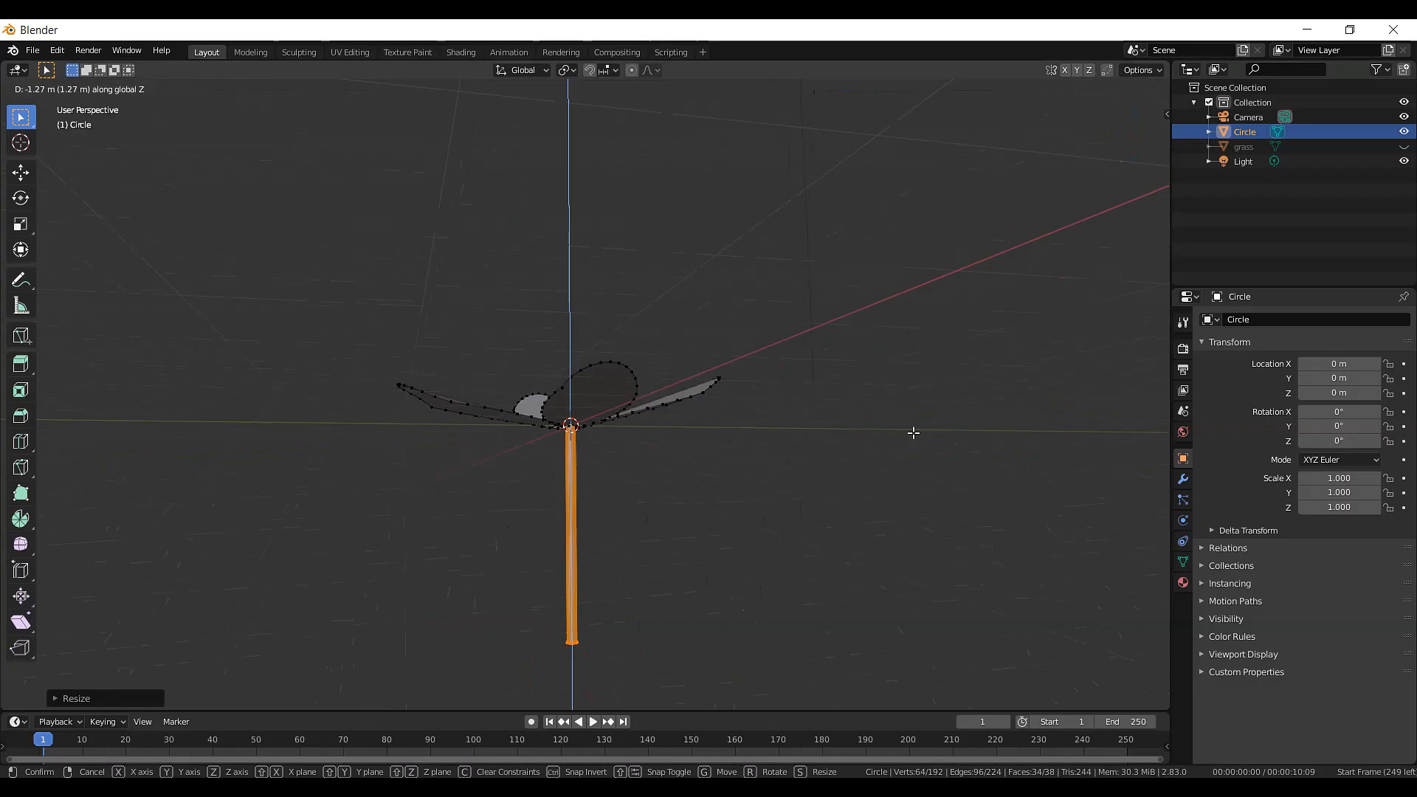
left_click(914, 434)
- Scale the stem down uniformly to about 0.68 and stretch it along global Z back up to the leaf centre
key("s")
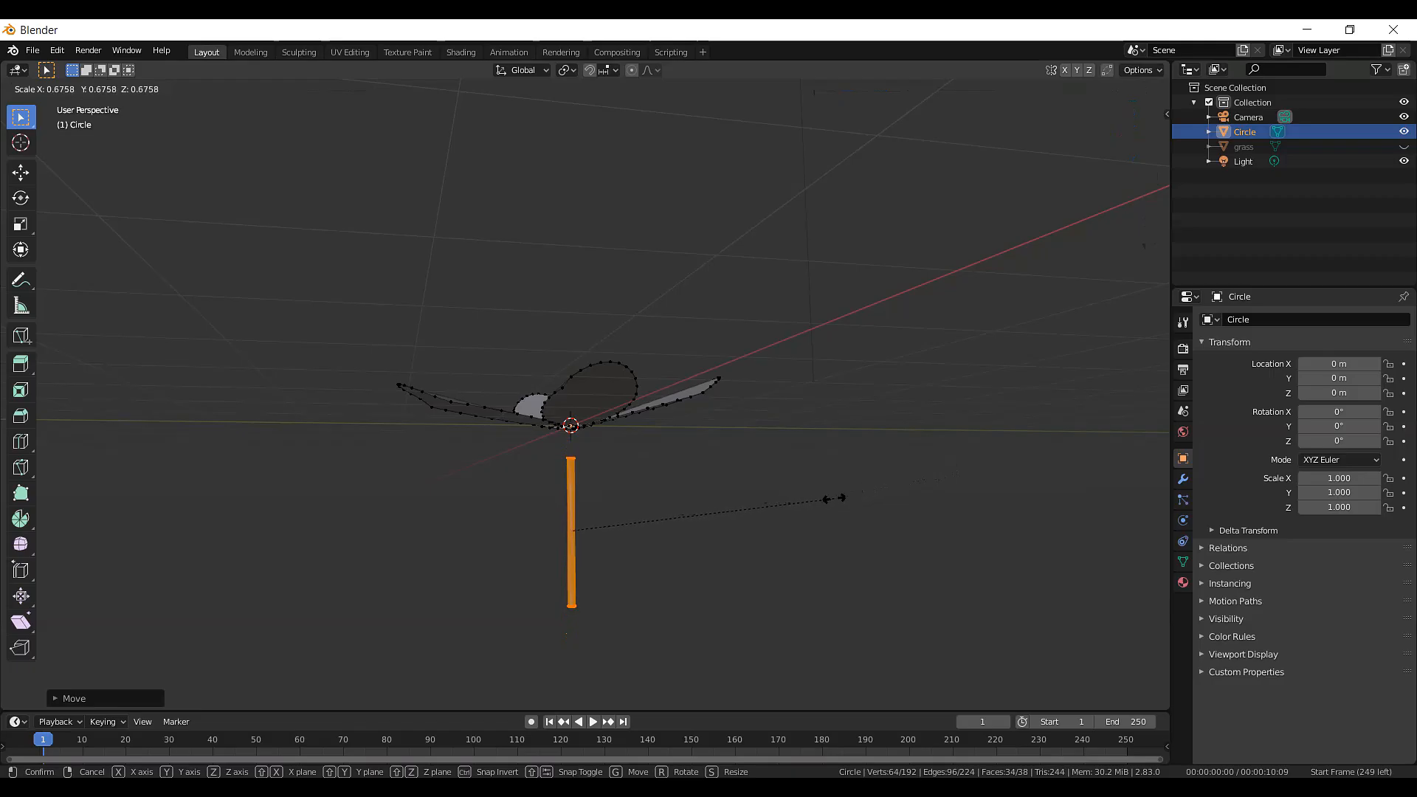
key("z")
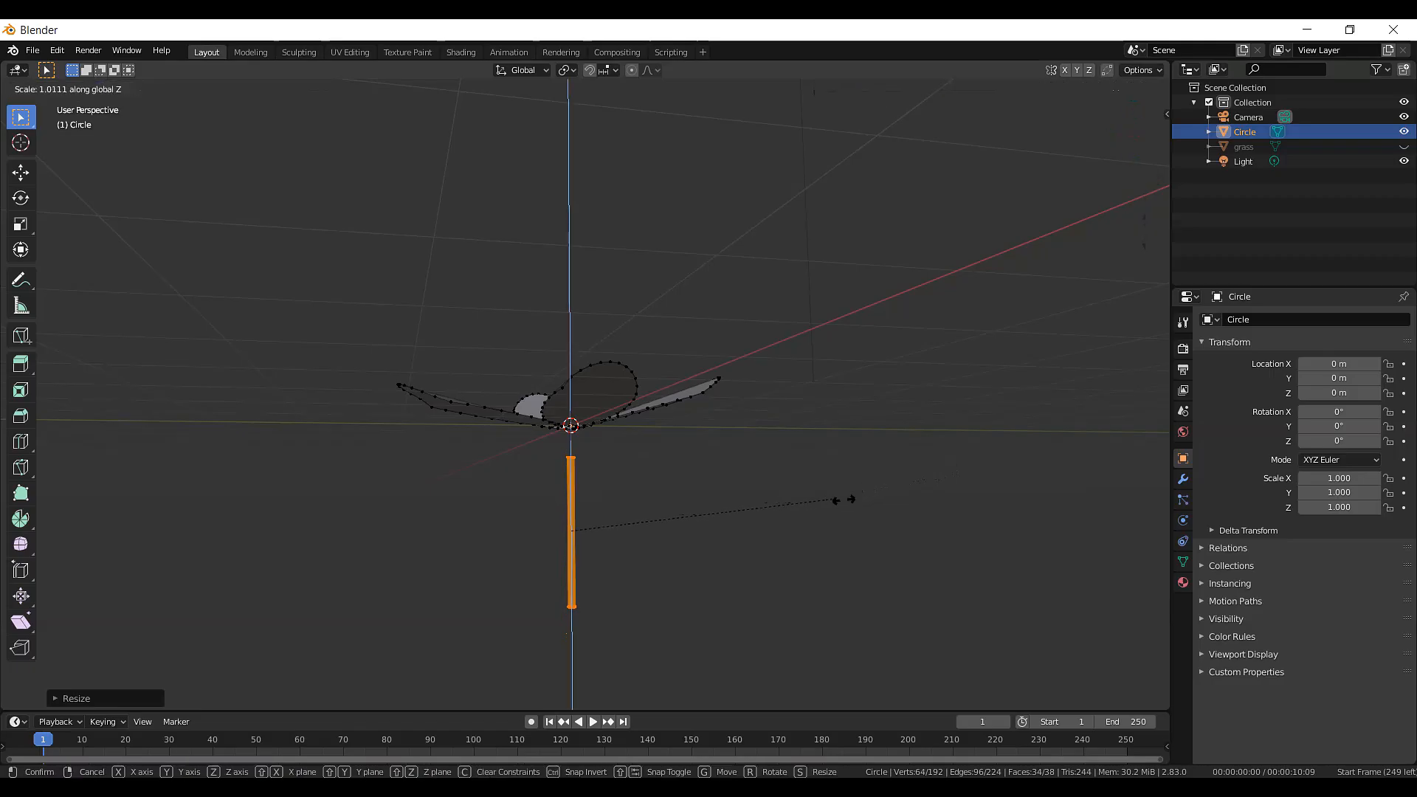
left_click(941, 530)
left_click_drag(1133, 151, 836, 374)
scroll(836, 373, "up", 8)
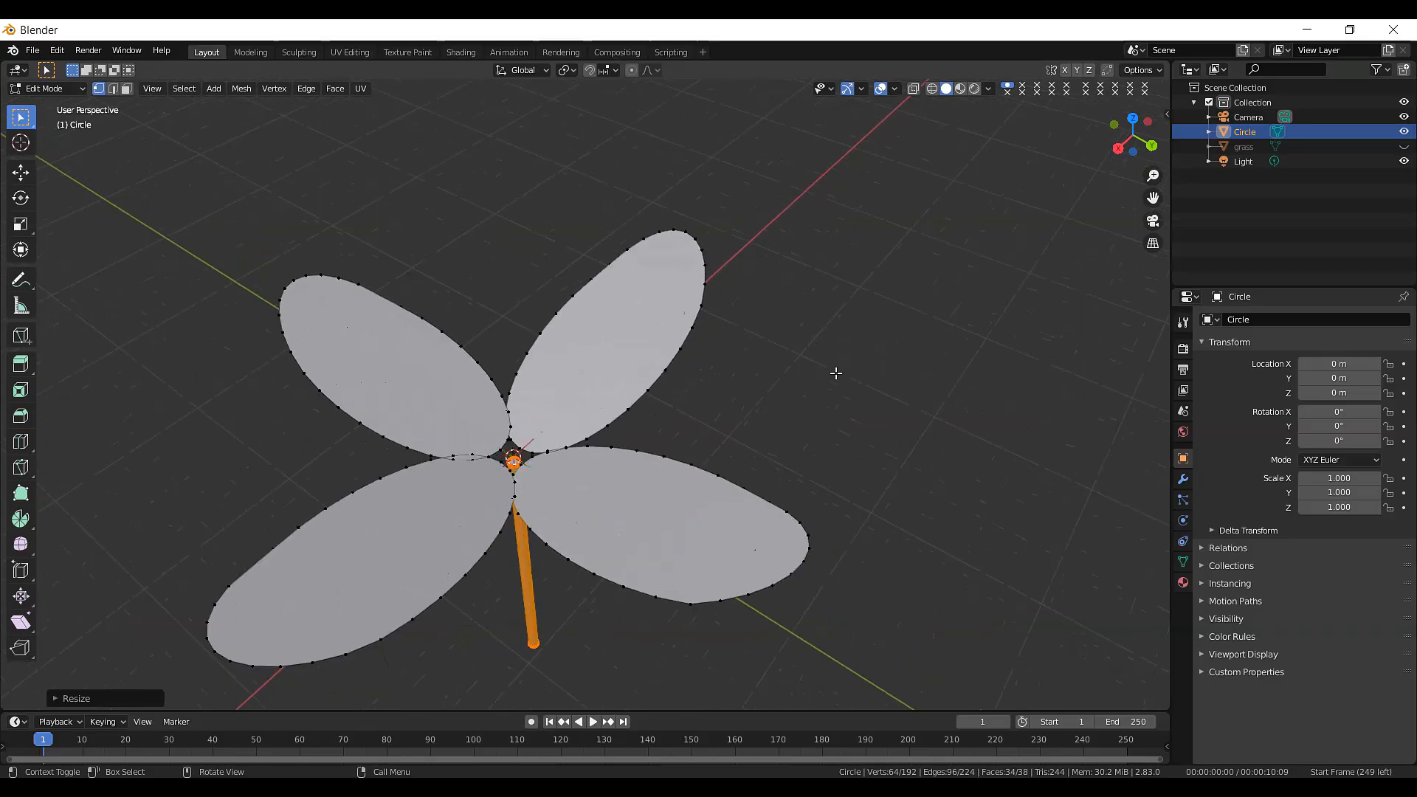
scroll(630, 377, "up", 2)
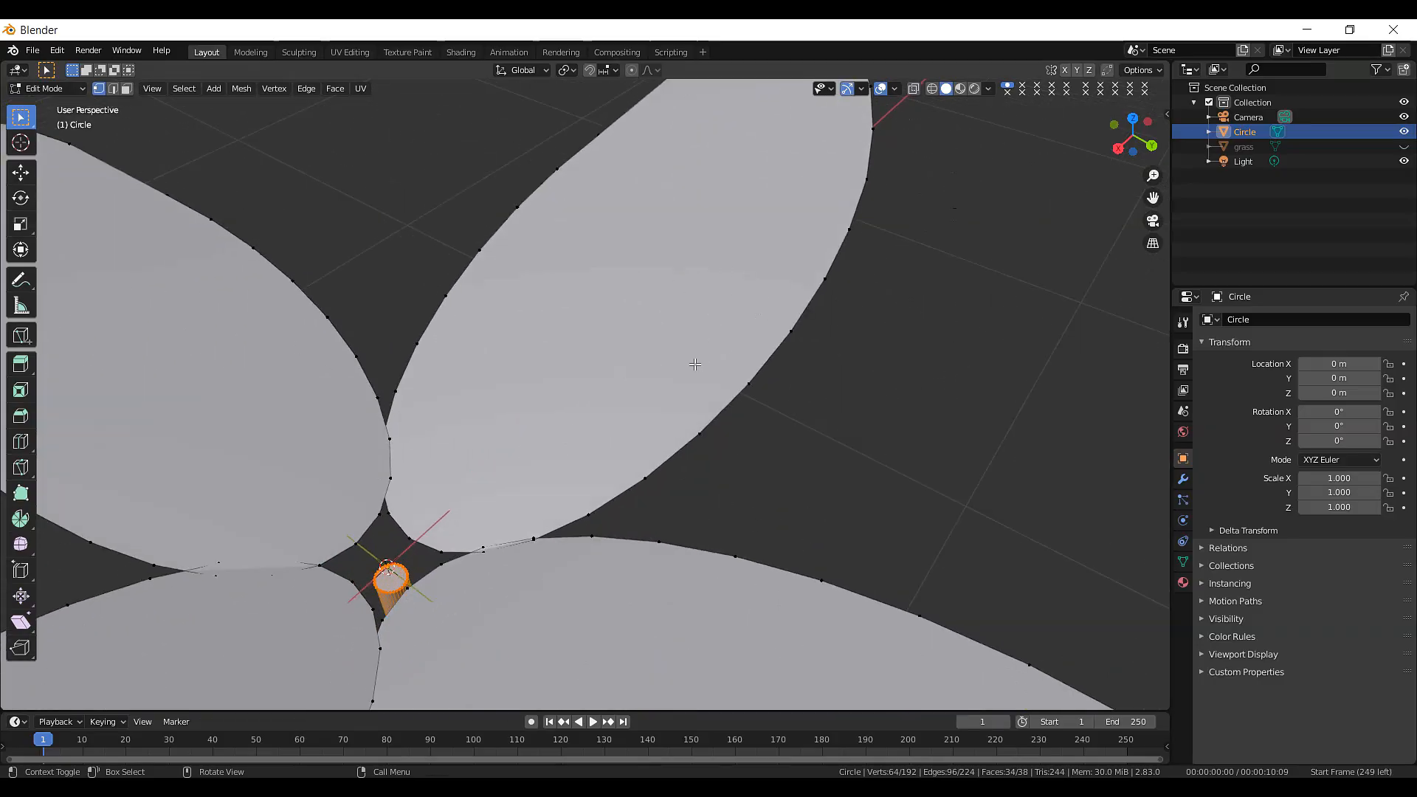
- Add a mesh circle at the leaf centre, scale it to about 0.6, and fill it with a face
scroll(694, 363, "down", 10)
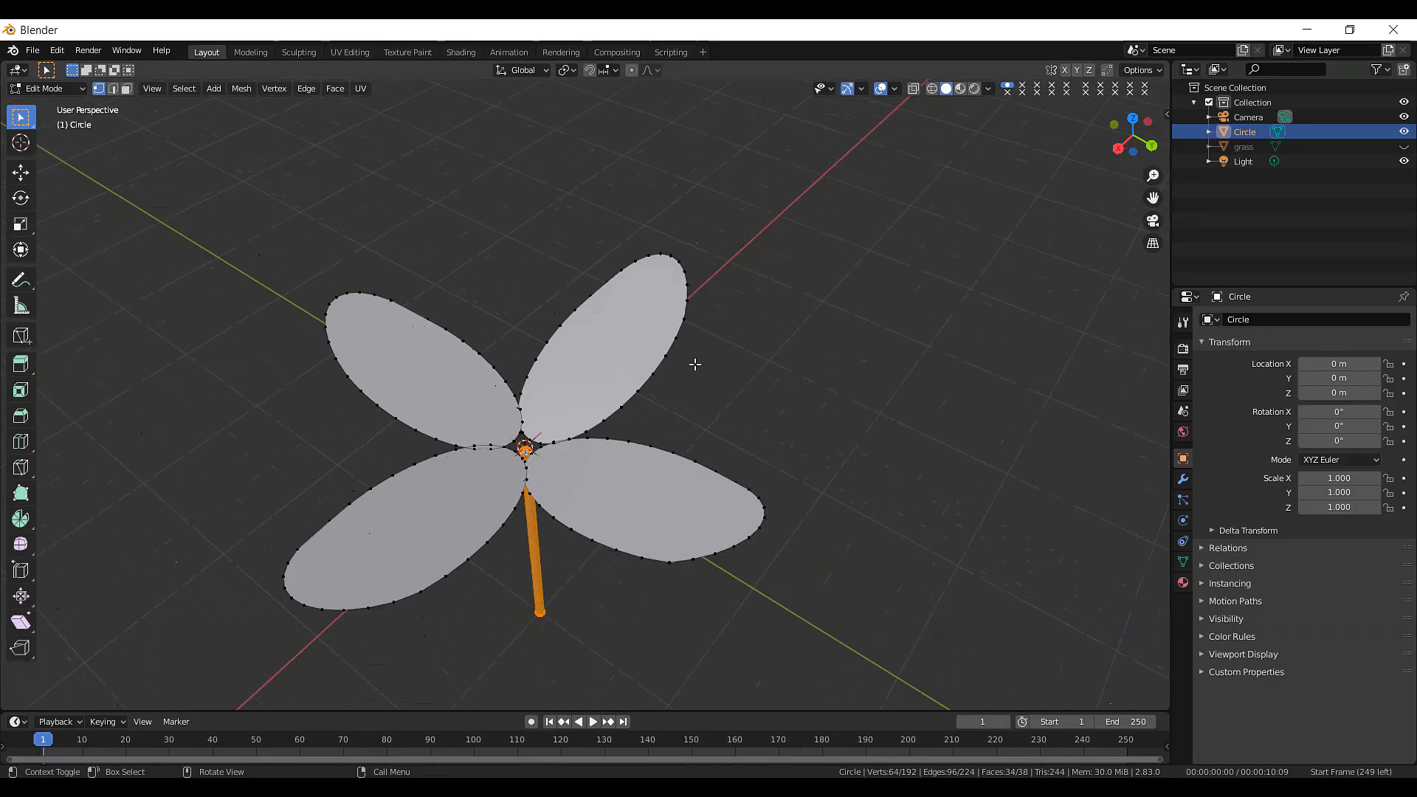
left_click_drag(1130, 141, 1133, 148)
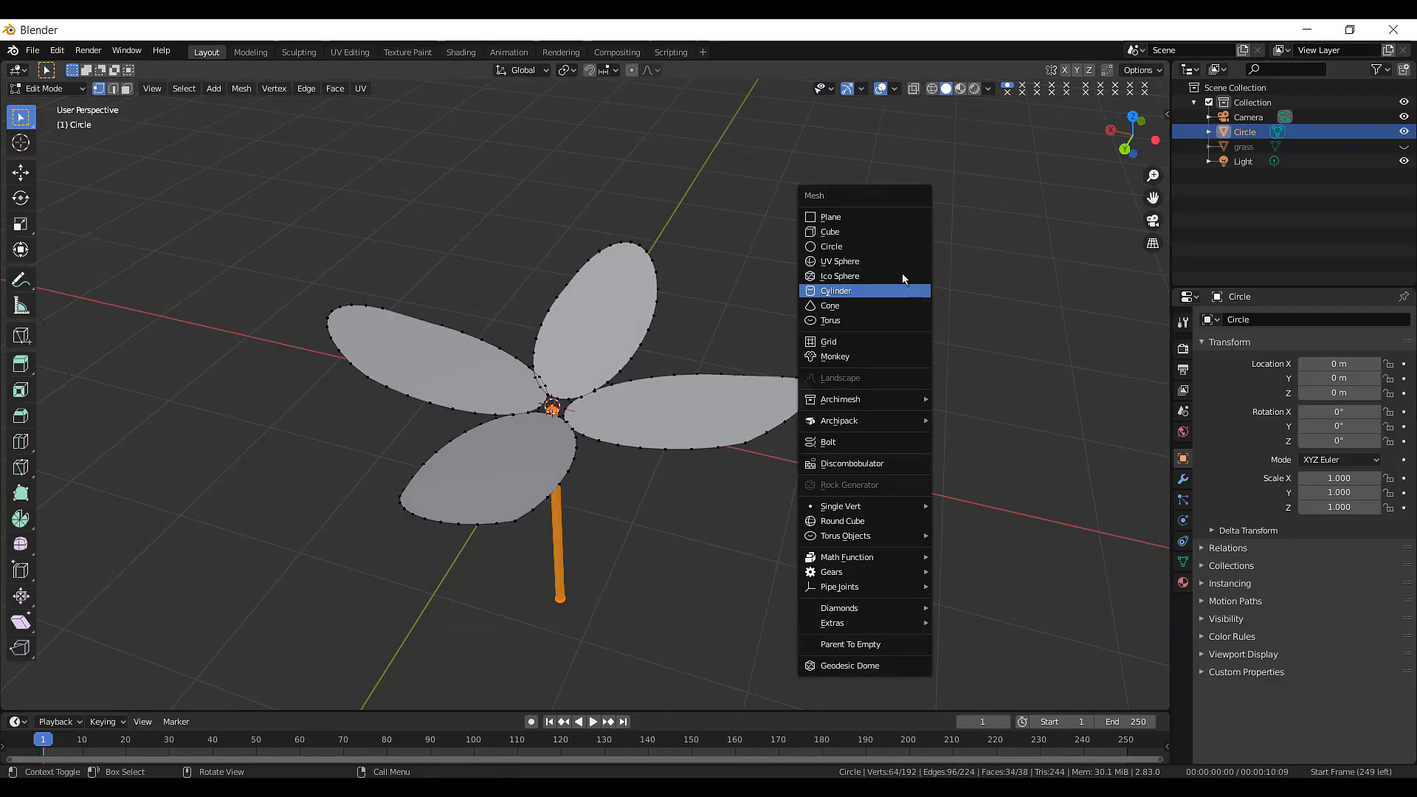
left_click(853, 249)
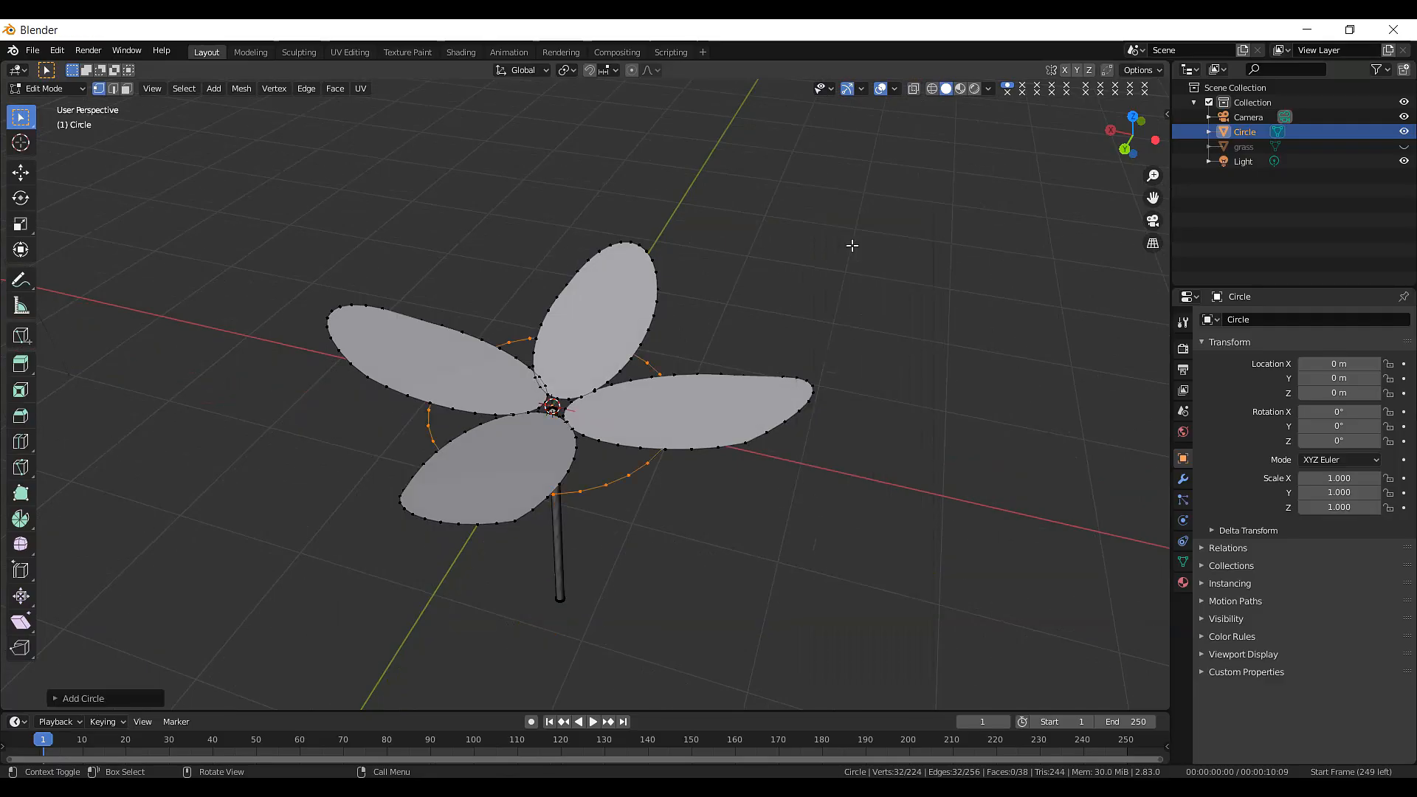
key("s")
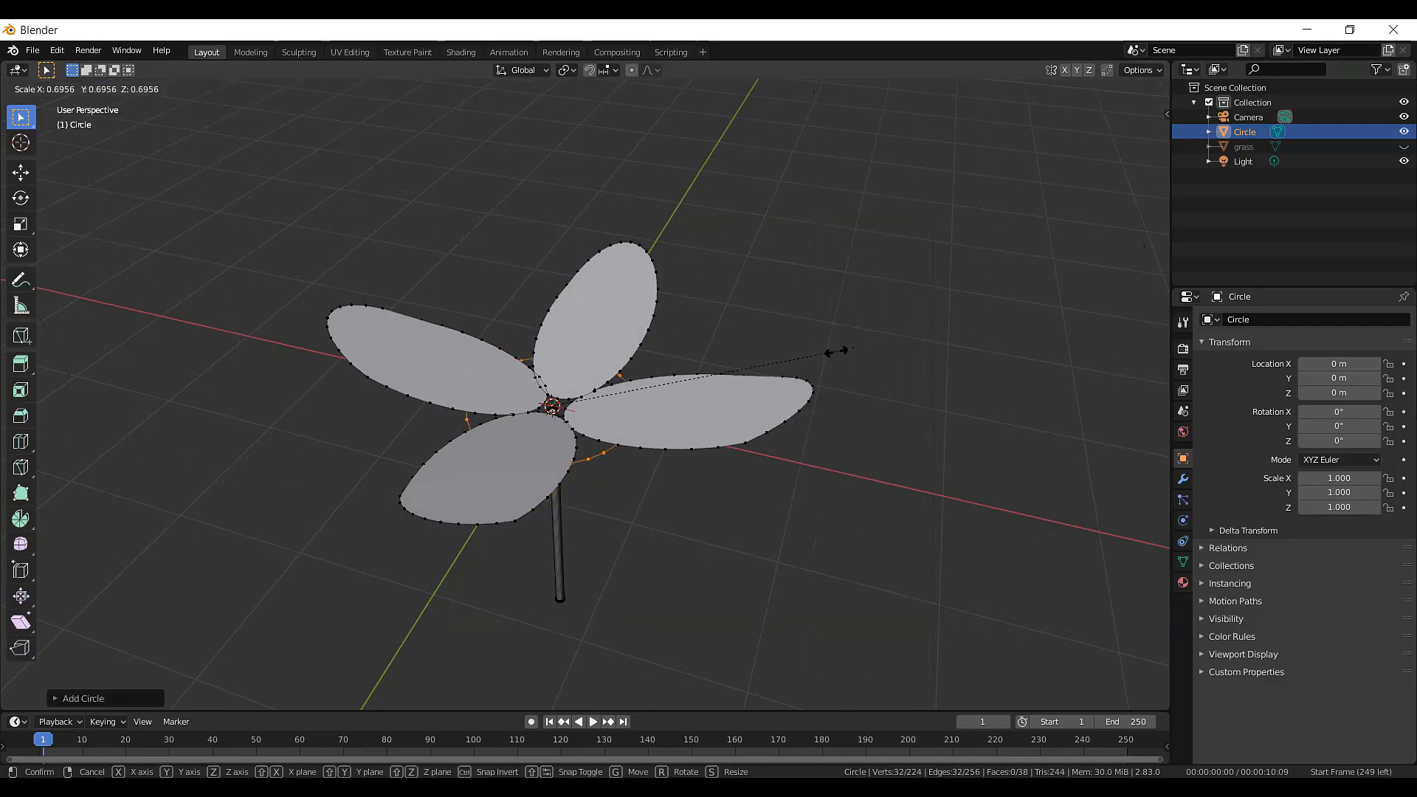
left_click(806, 357)
key("f")
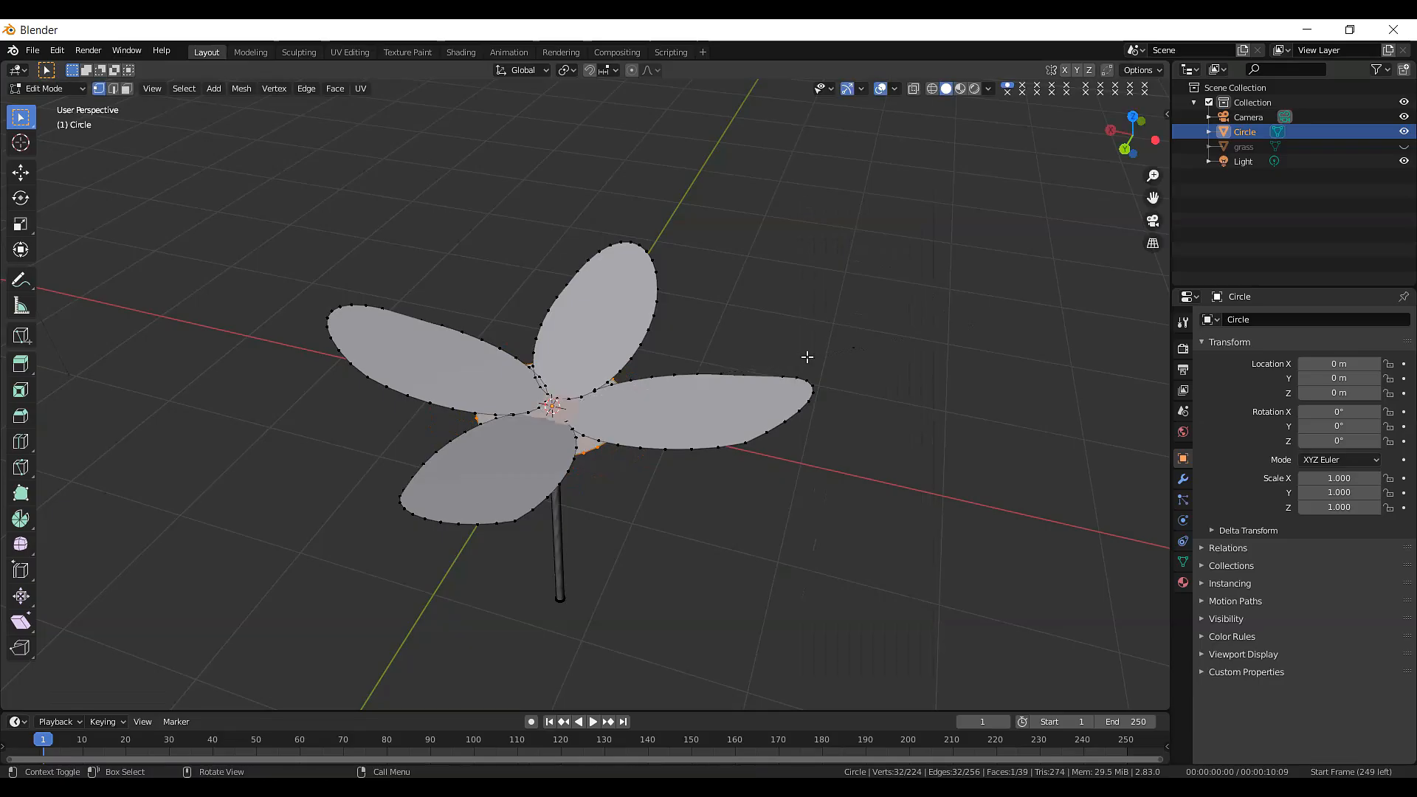
- Extrude the filled circle upward along local Z into a thin disc
left_click_drag(1131, 137, 937, 410)
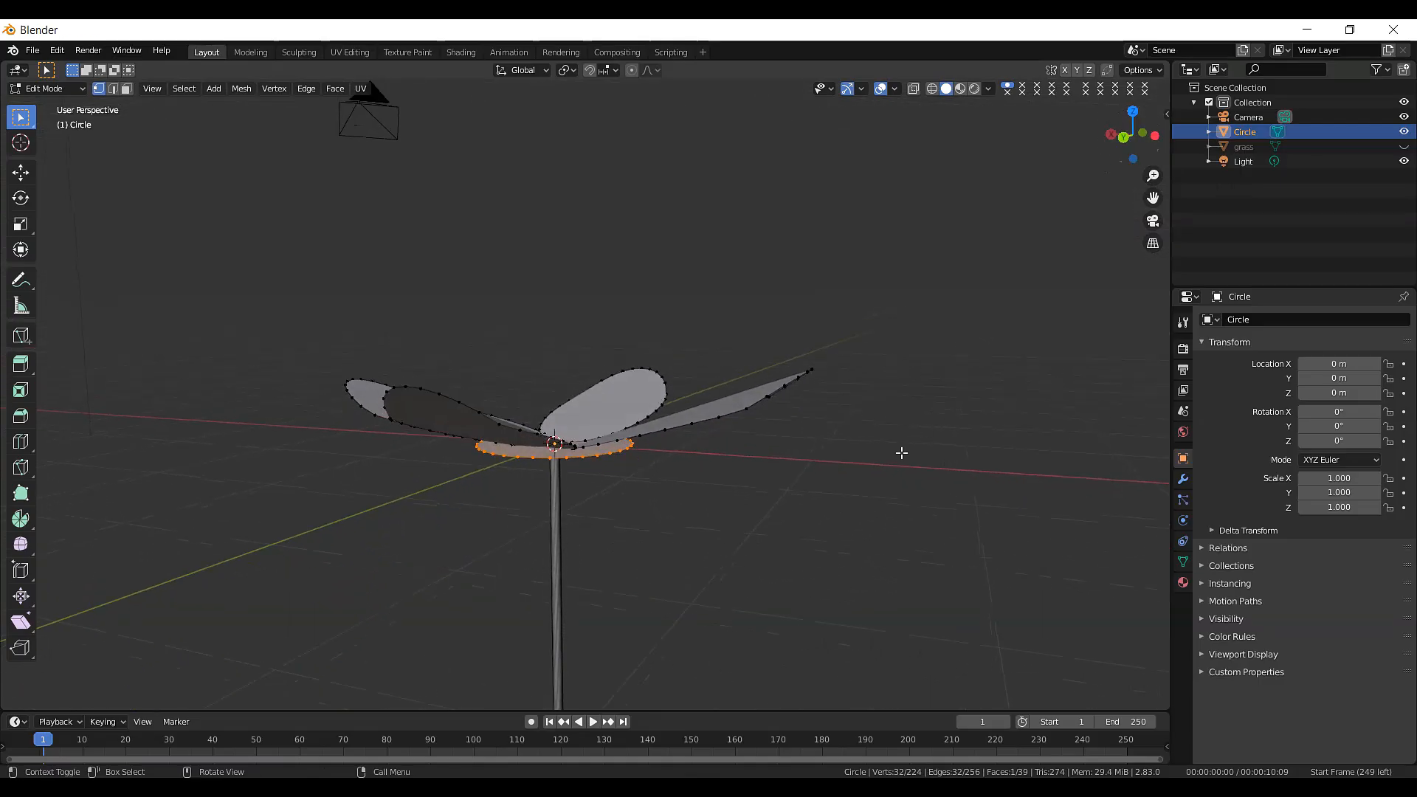
key("e")
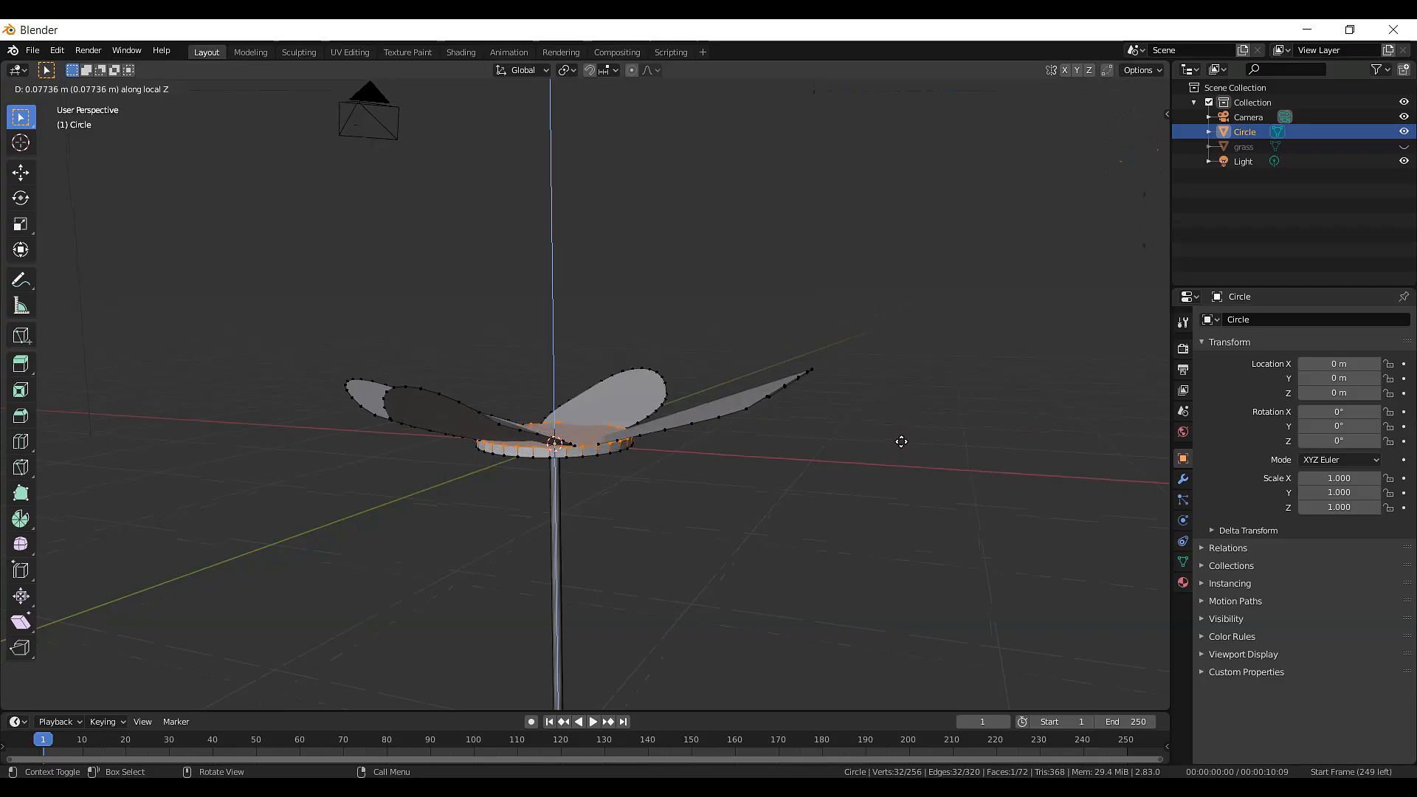
left_click(901, 431)
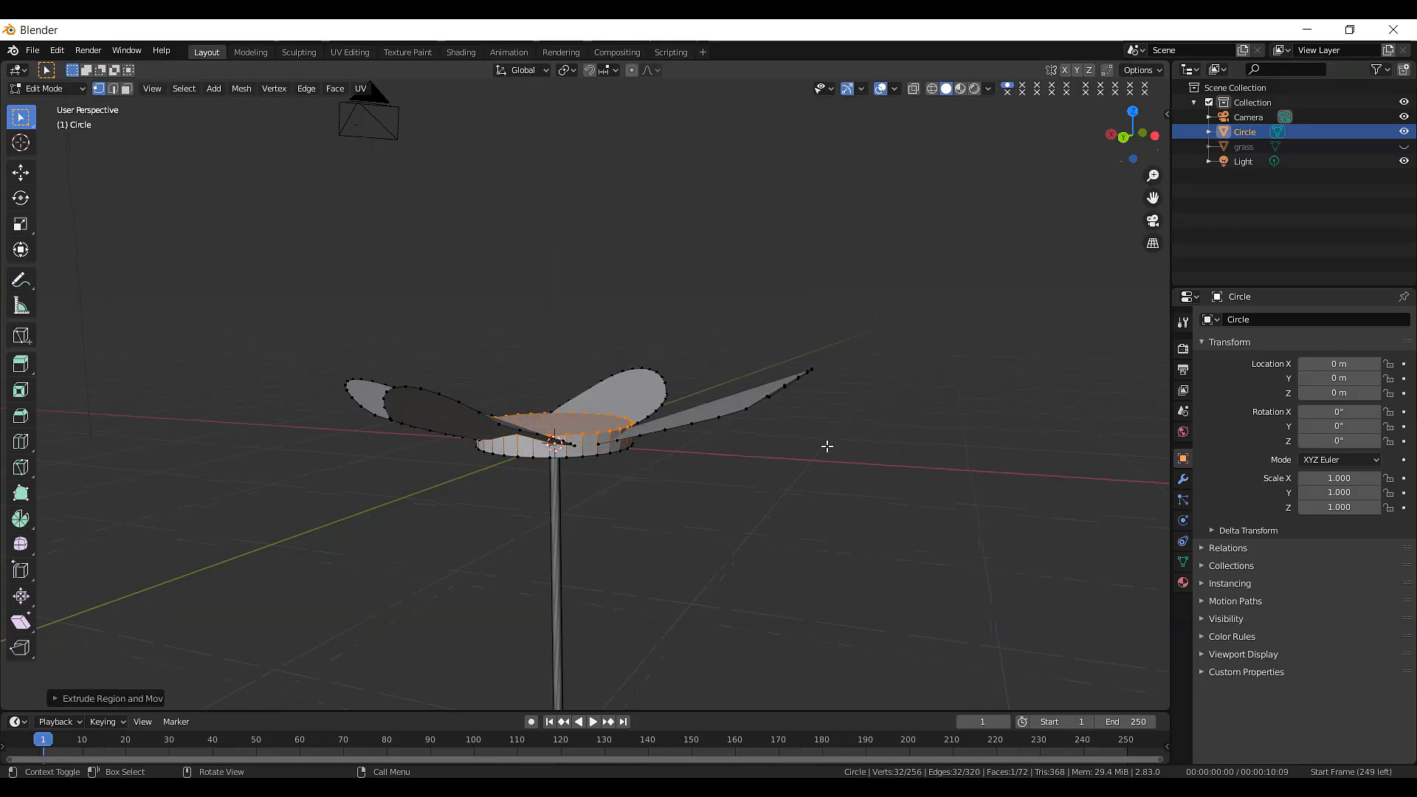
- Select the whole linked disc, scale it down to about 0.29, and enlarge it slightly to cover the leaf joint
left_click(586, 439)
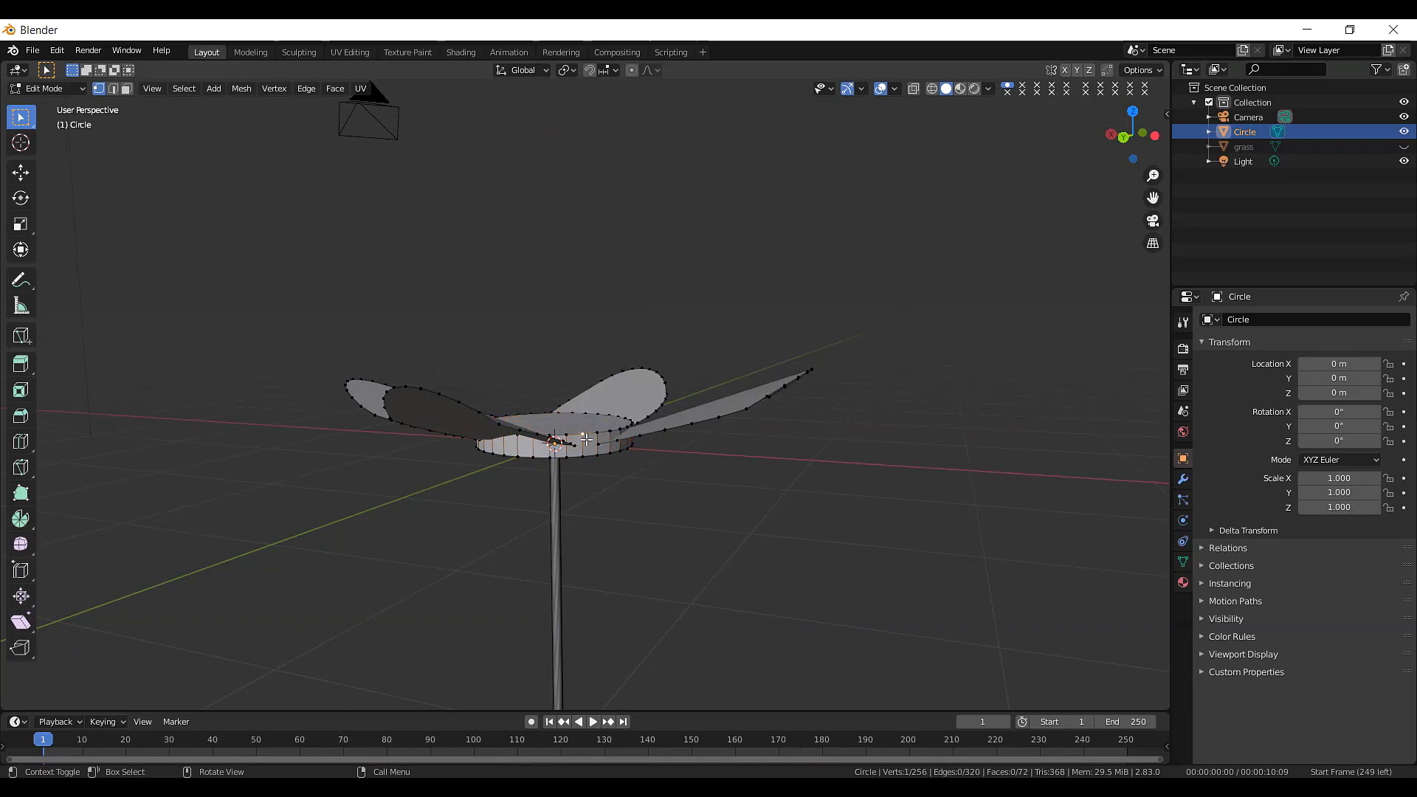
key("l")
left_click_drag(1115, 137, 1118, 184)
key("s")
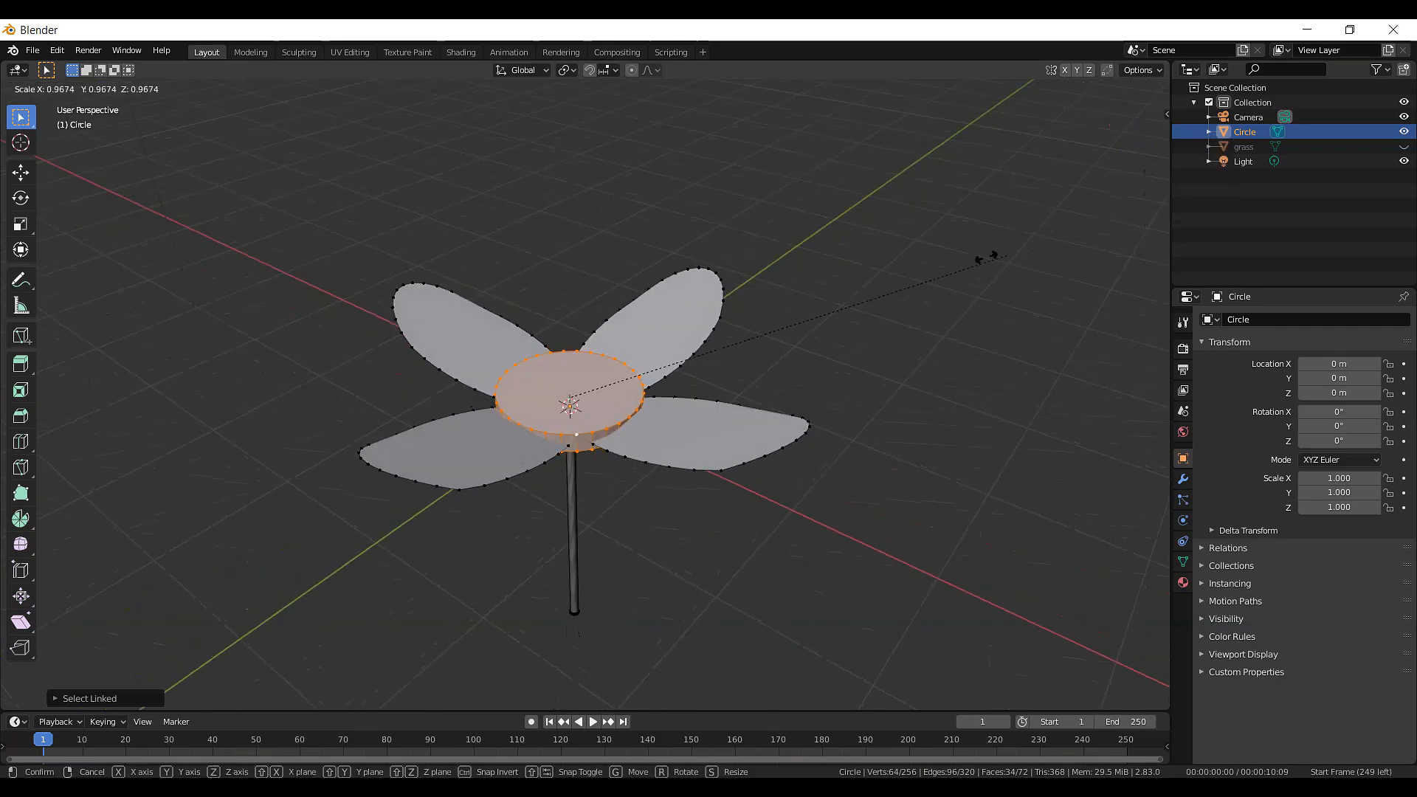
left_click(688, 329)
scroll(603, 416, "up", 5)
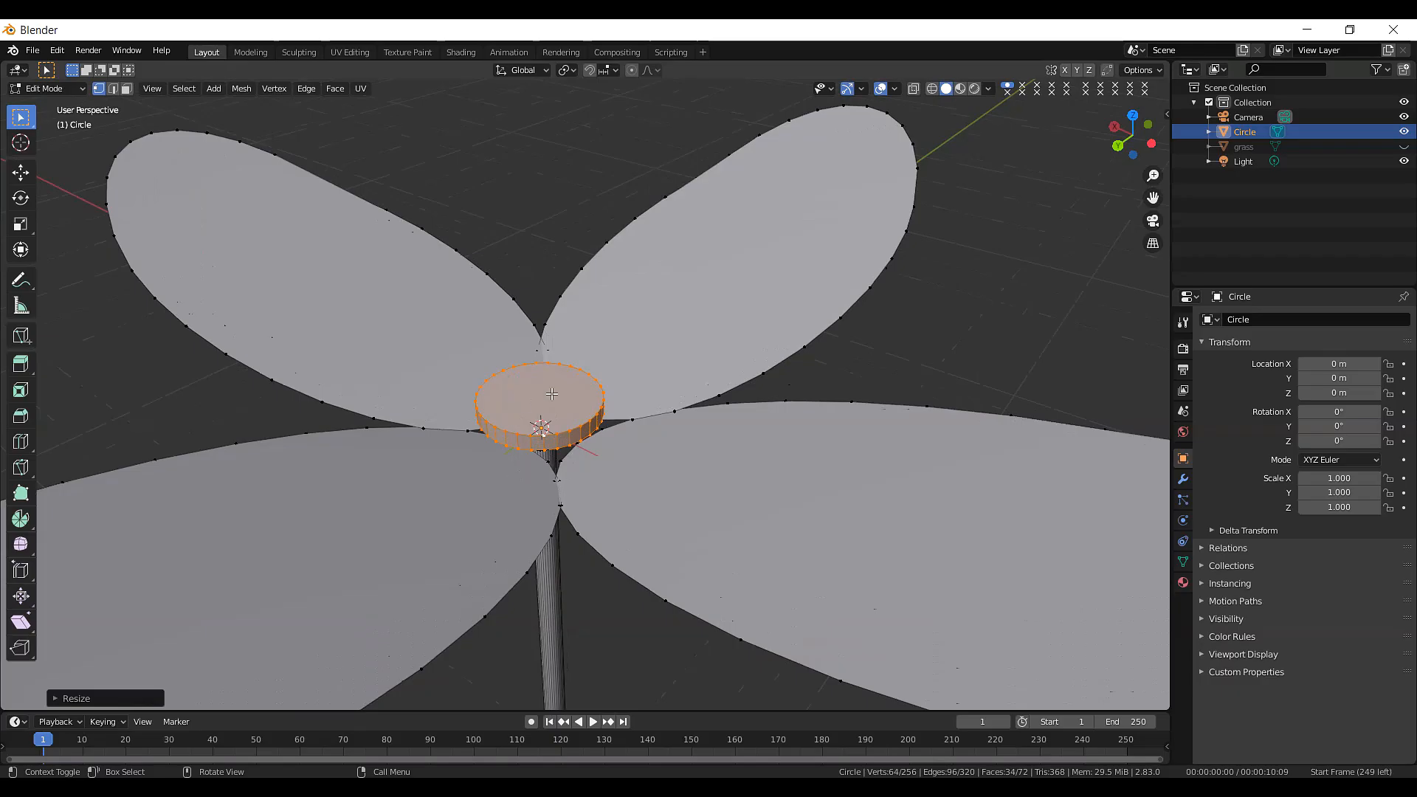
key("s")
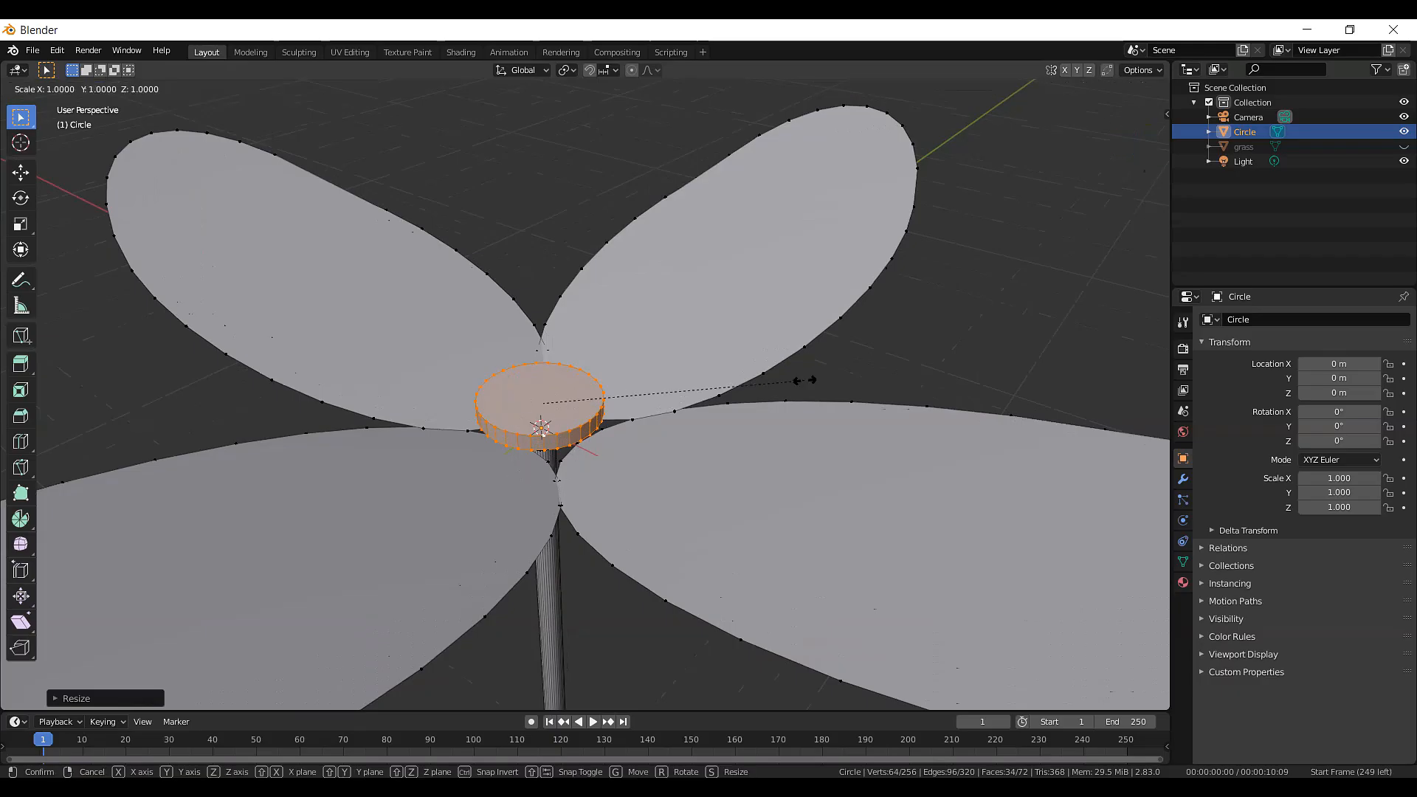
left_click(884, 410)
- Lower the disc slightly along global Z so it sits between the leaf bases
left_click_drag(1124, 138, 1082, 90)
key("g")
key("z")
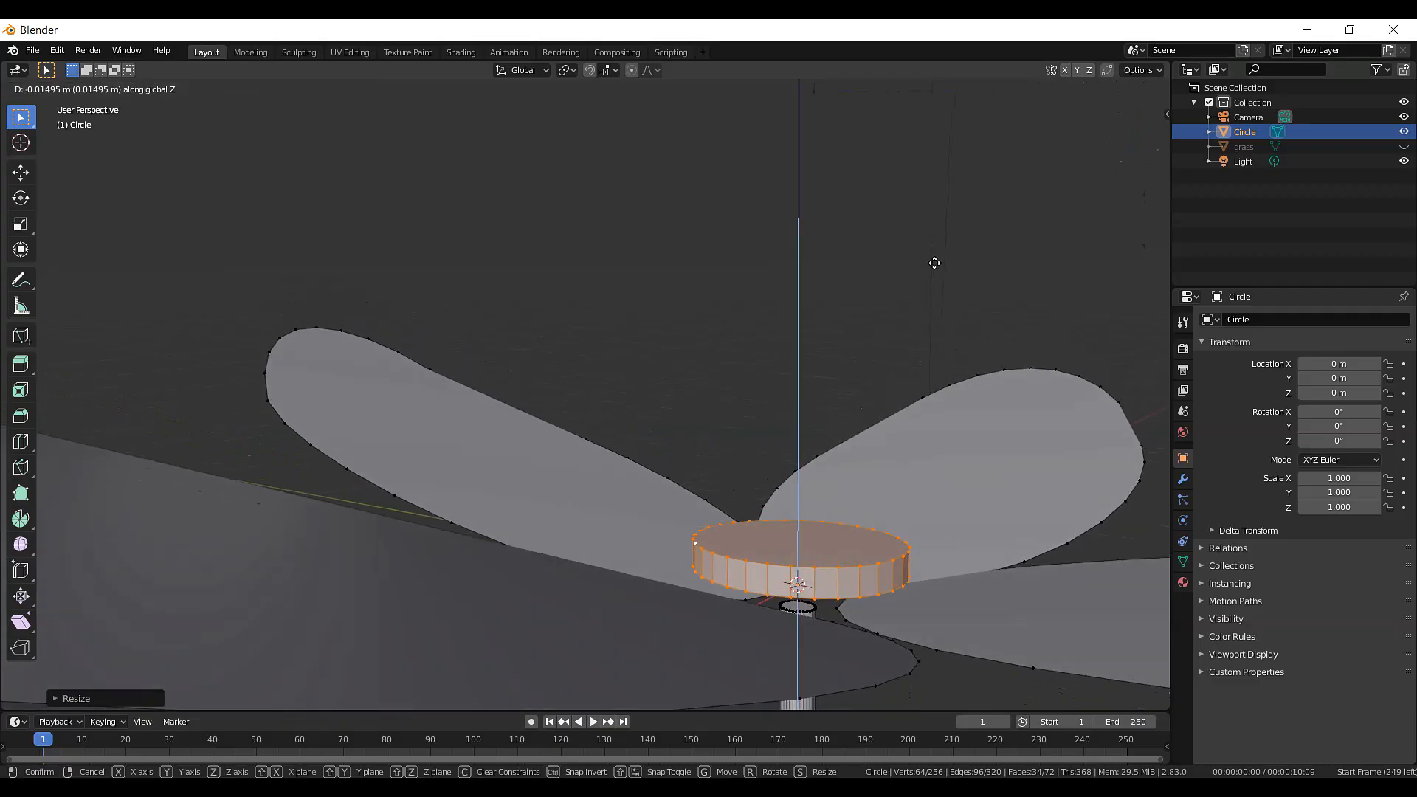
left_click(934, 277)
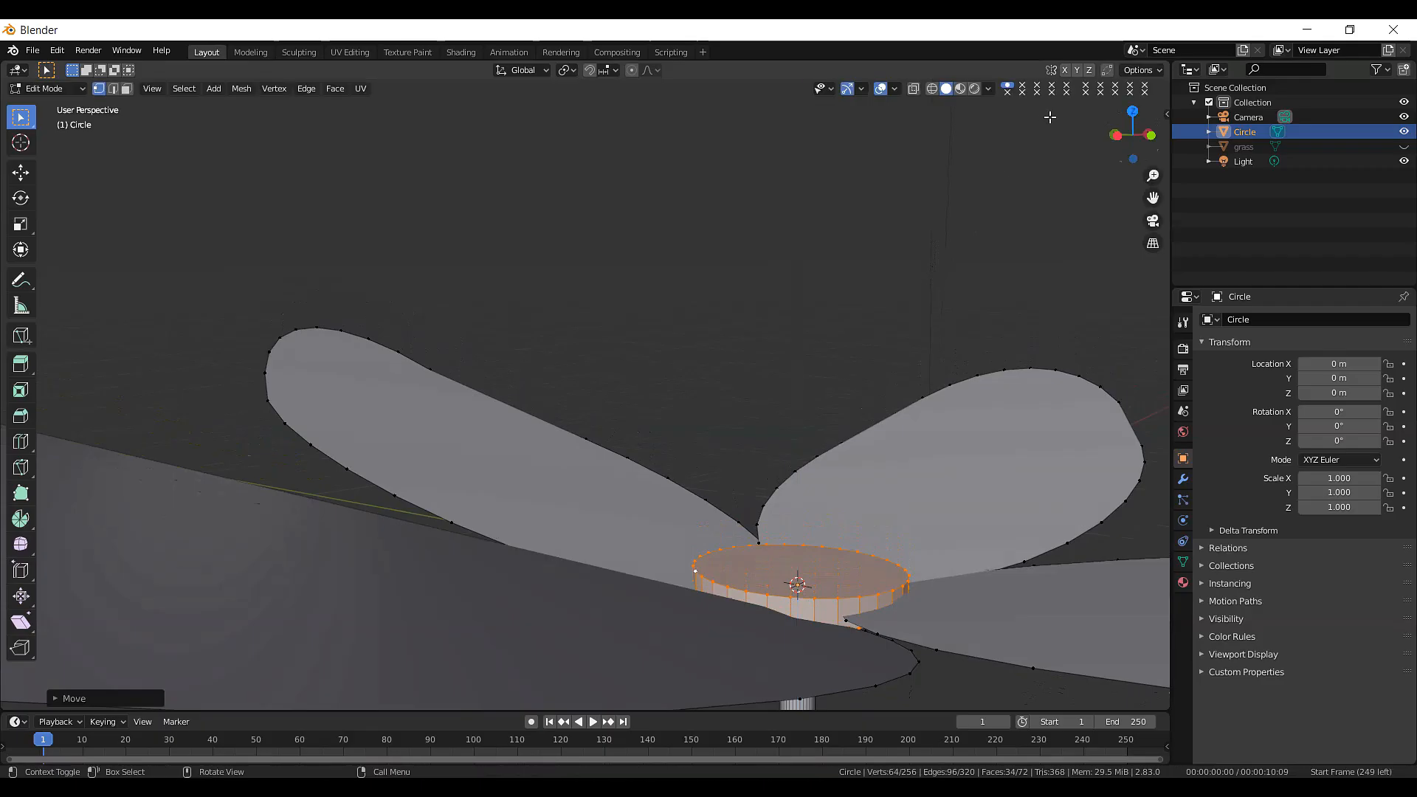
- Fine-tune the disc's height along global Z against the underside of the leaves and the stem top
left_click_drag(1131, 131, 997, 108)
scroll(889, 352, "down", 6)
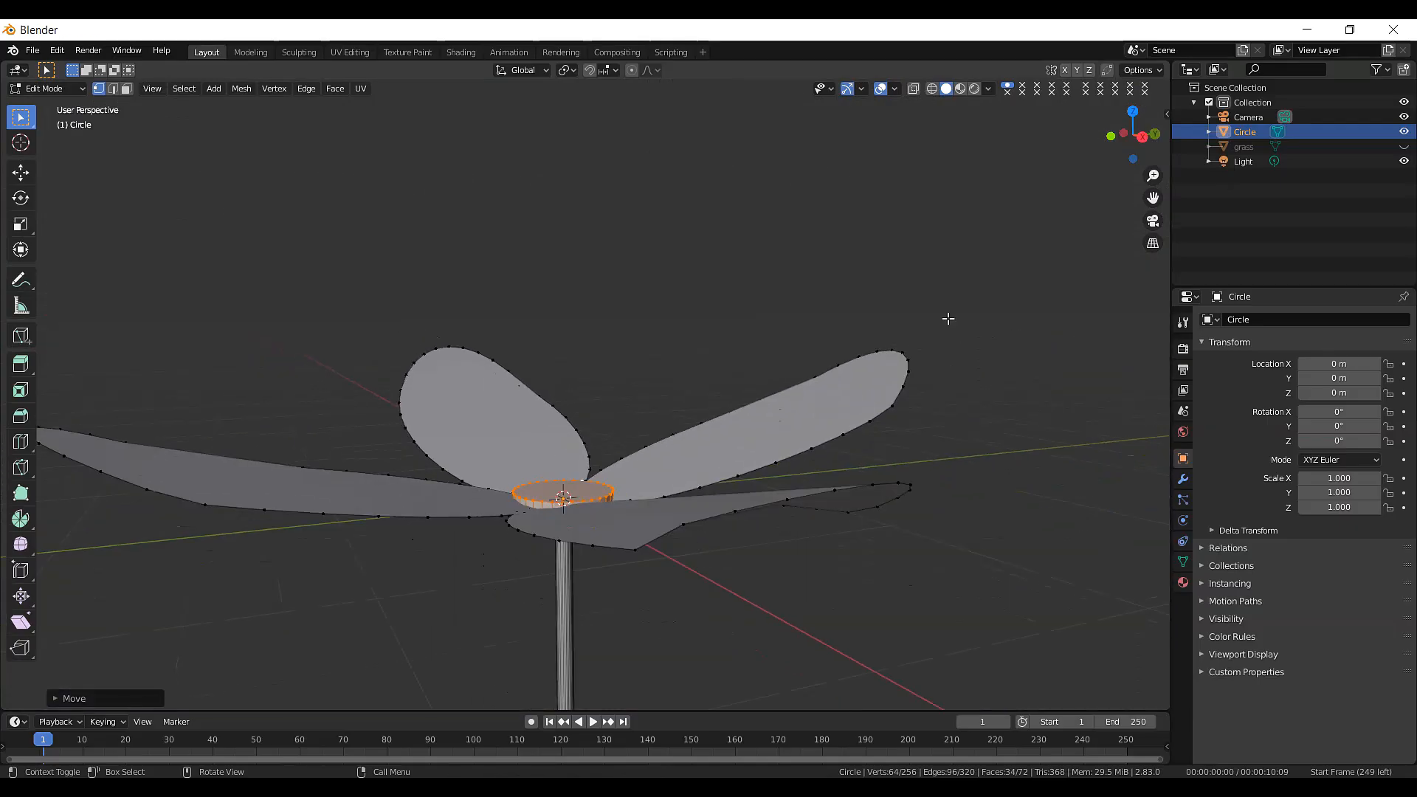
left_click_drag(1142, 137, 1006, 225)
key("g")
key("z")
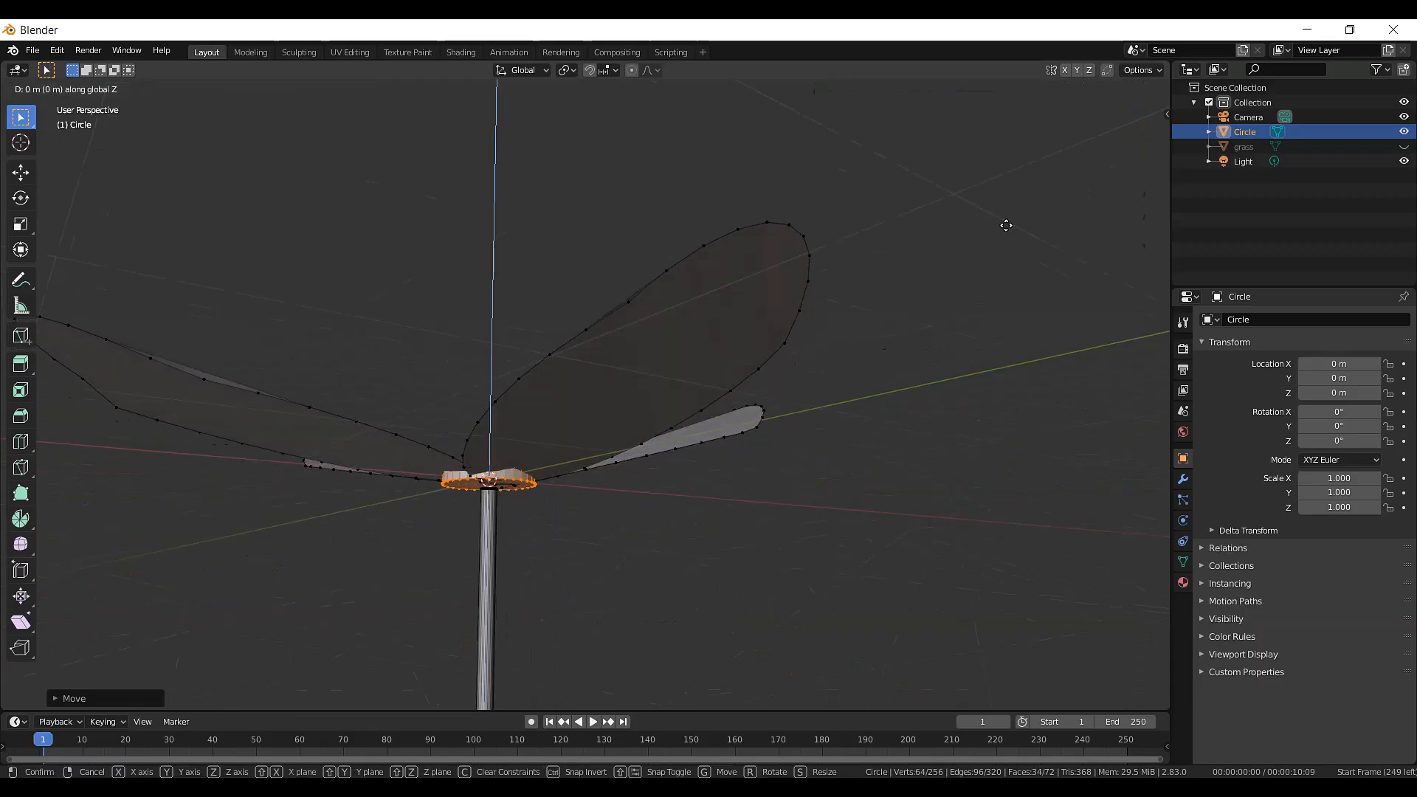
left_click(1006, 222)
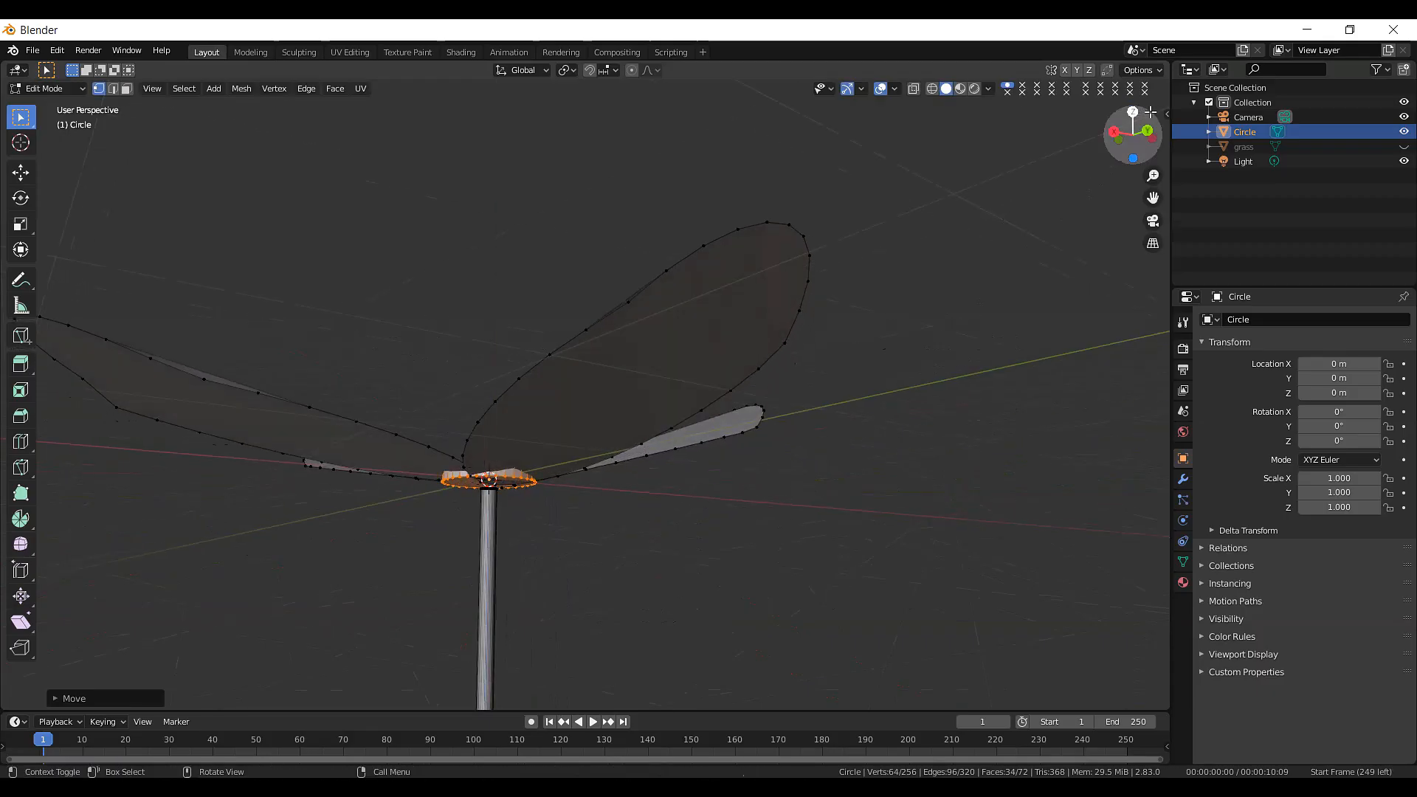
- Leave mesh editing and return the finished flower to Object Mode
mouse_move(1137, 133)
left_mouse_down()
mouse_move(1122, 184)
mouse_move(1146, 132)
left_mouse_up()
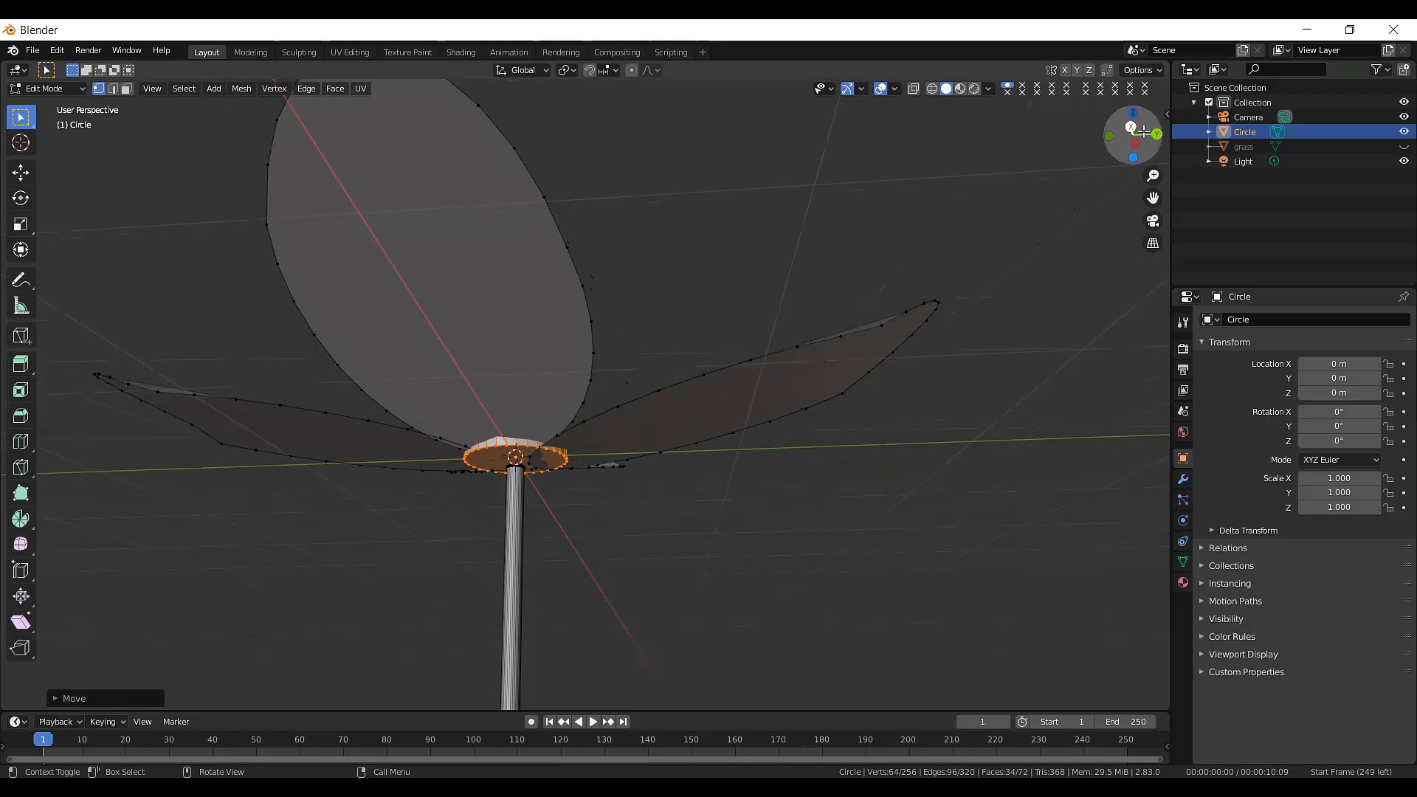
mouse_move(1143, 131)
left_mouse_down()
mouse_move(1134, 186)
mouse_move(1181, 164)
mouse_move(1082, 154)
mouse_move(1138, 127)
left_mouse_up()
scroll(824, 359, "down", 5)
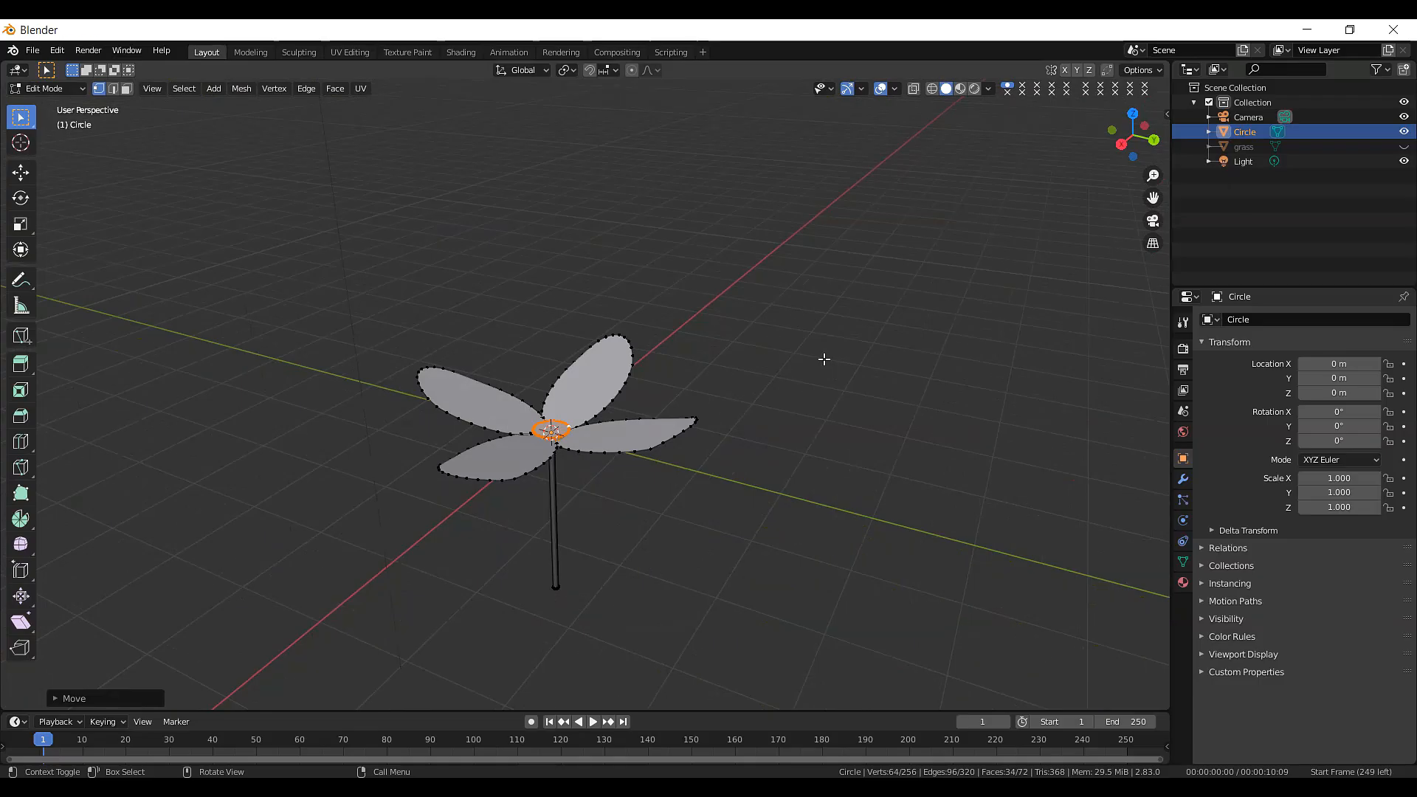
scroll(825, 359, "up", 5)
scroll(825, 360, "down", 3)
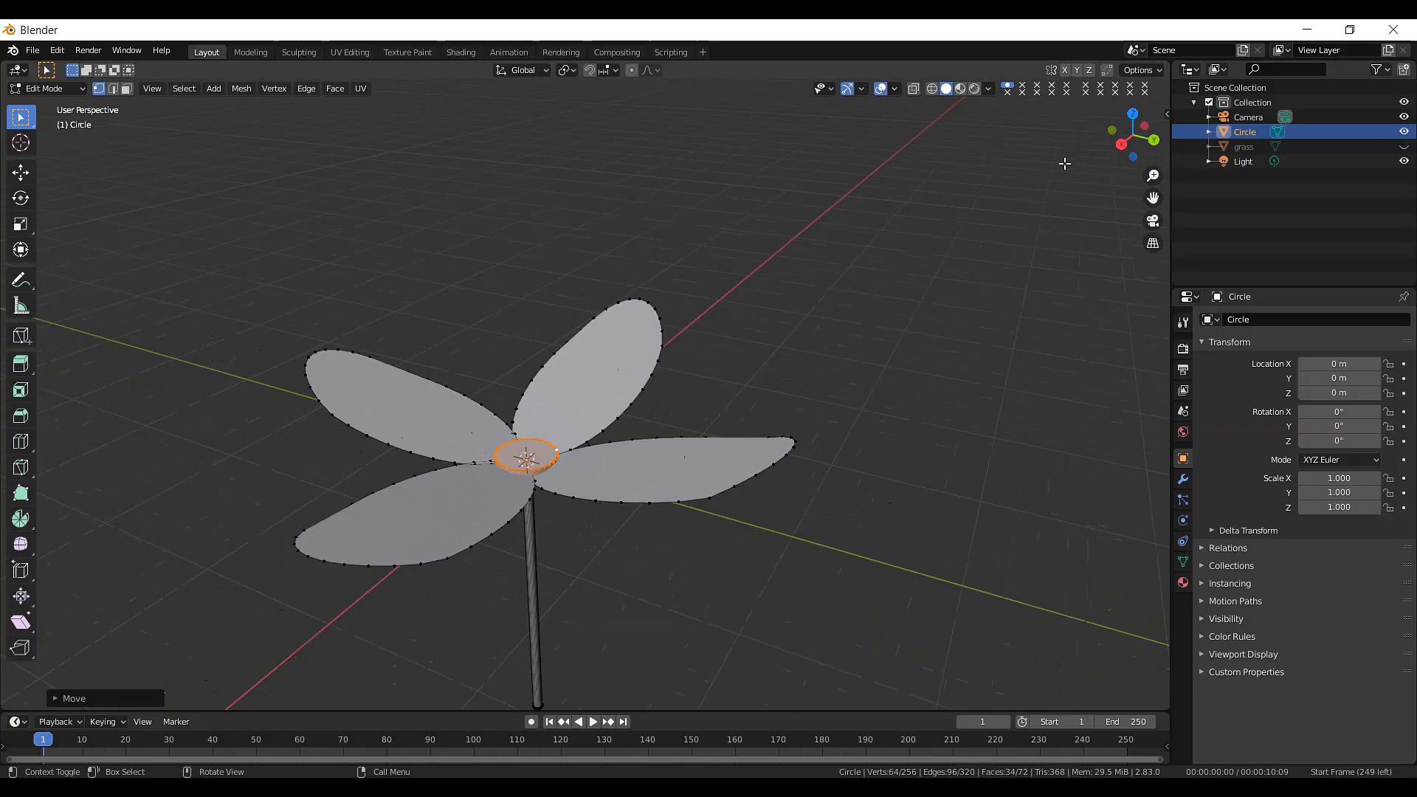
left_click_drag(1133, 127, 1124, 131)
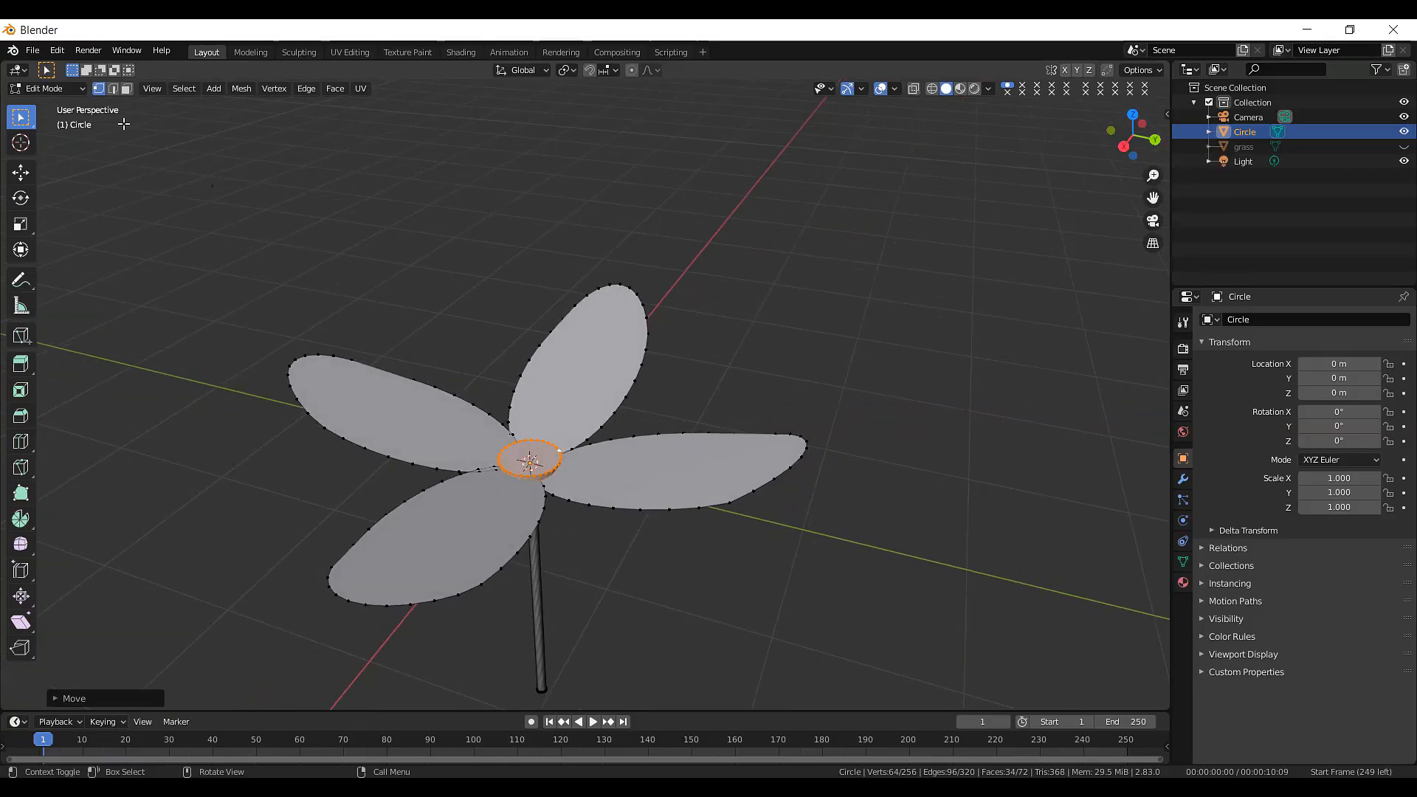
left_click(67, 87)
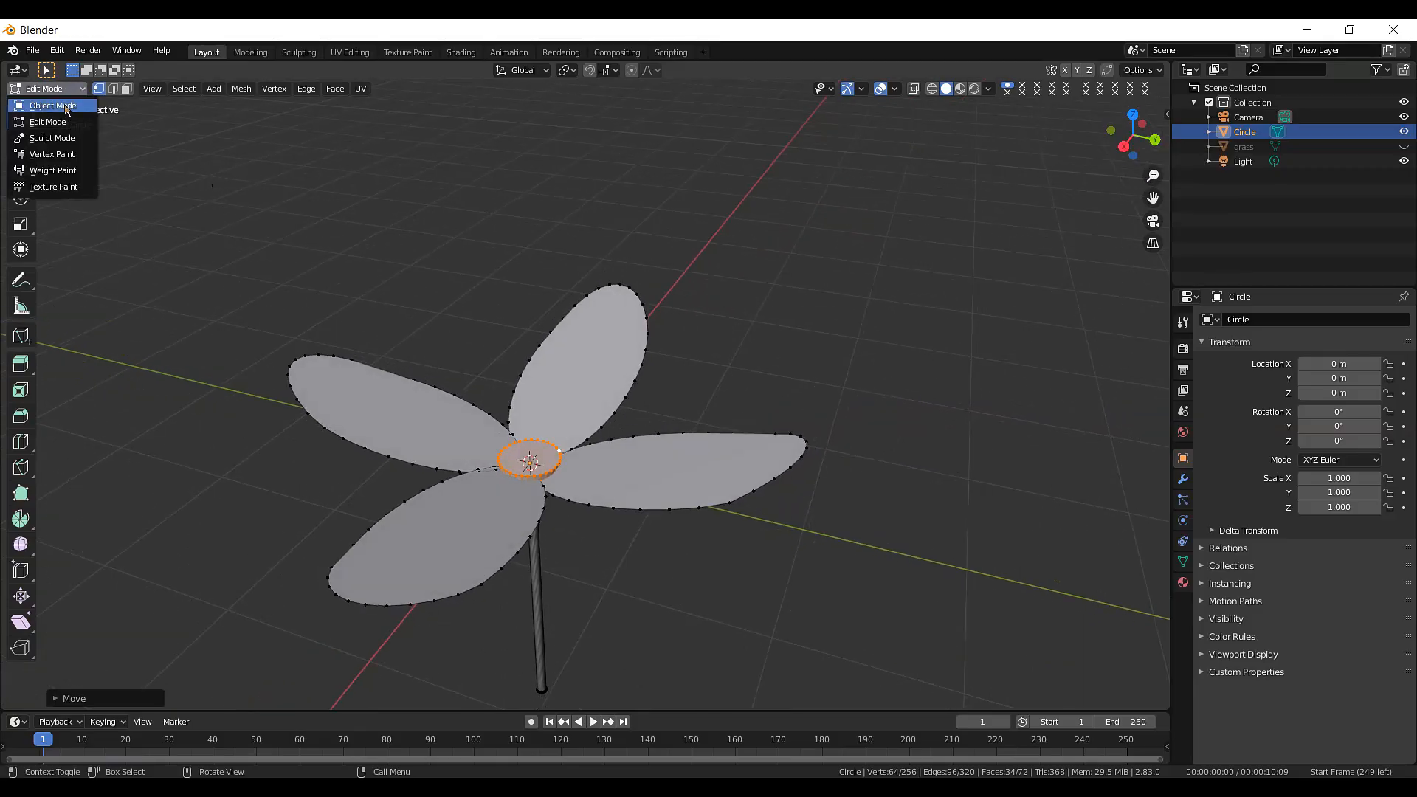
left_click(65, 108)
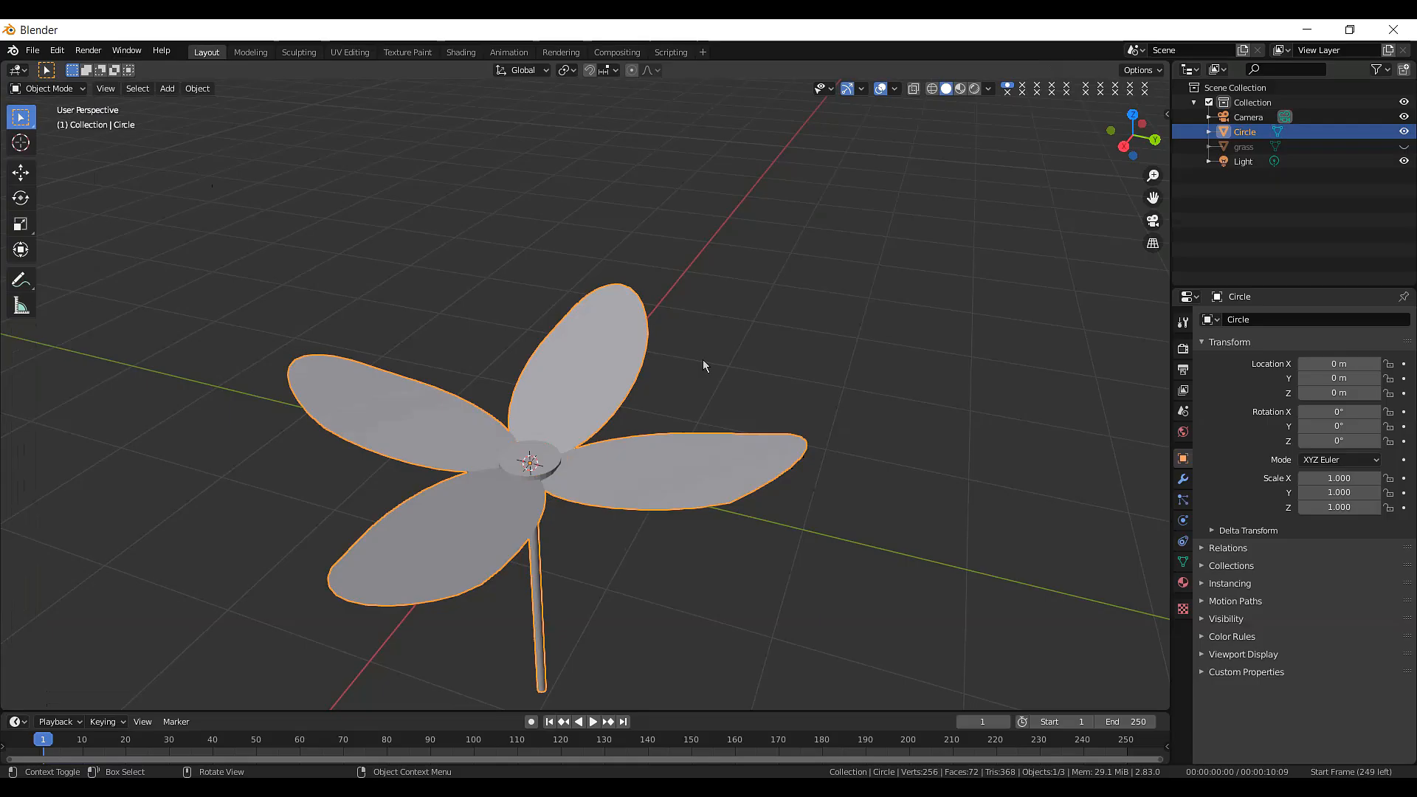
- Apply the flower object's transform and set its origin with Origin to Geometry
scroll(703, 361, "down", 3)
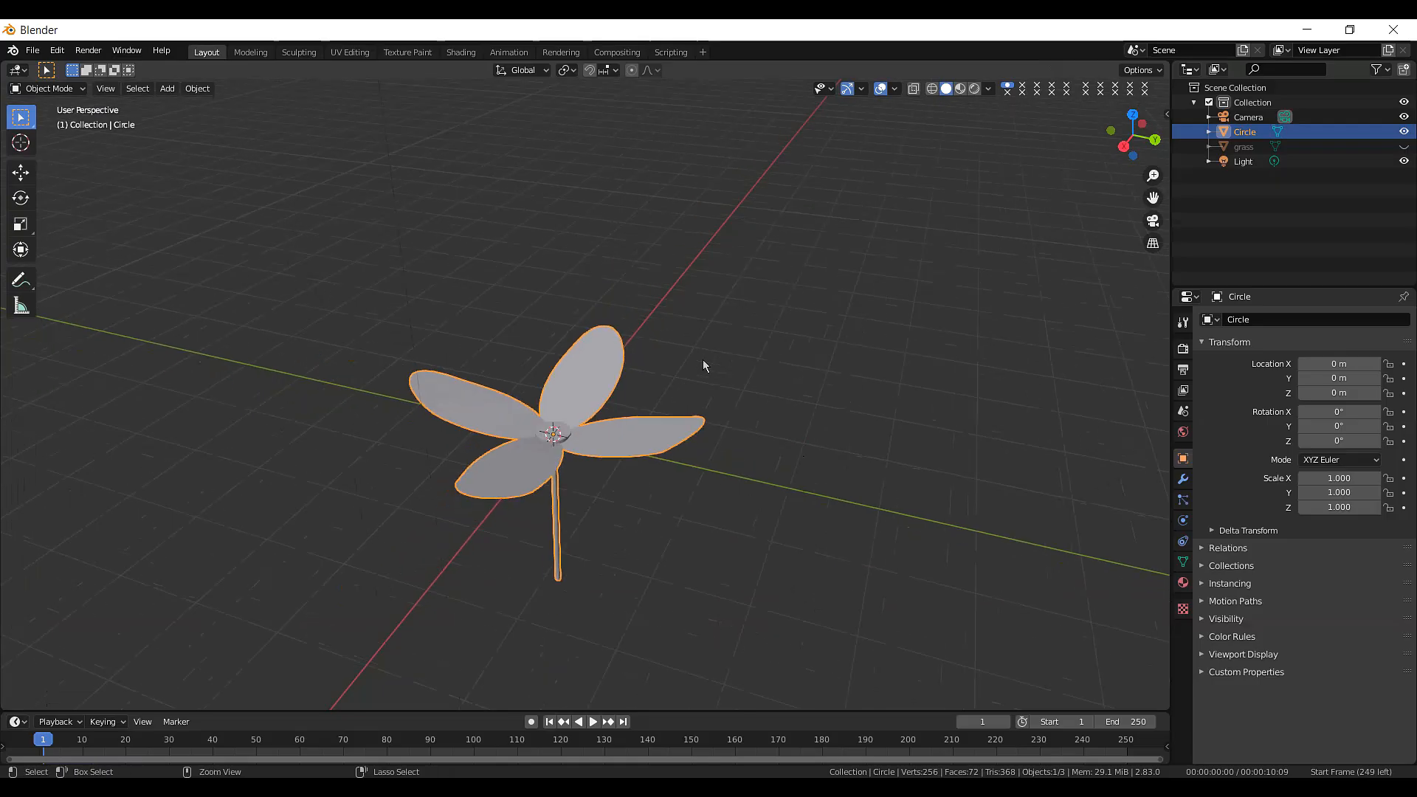
key("ctrl+a")
left_click(831, 360)
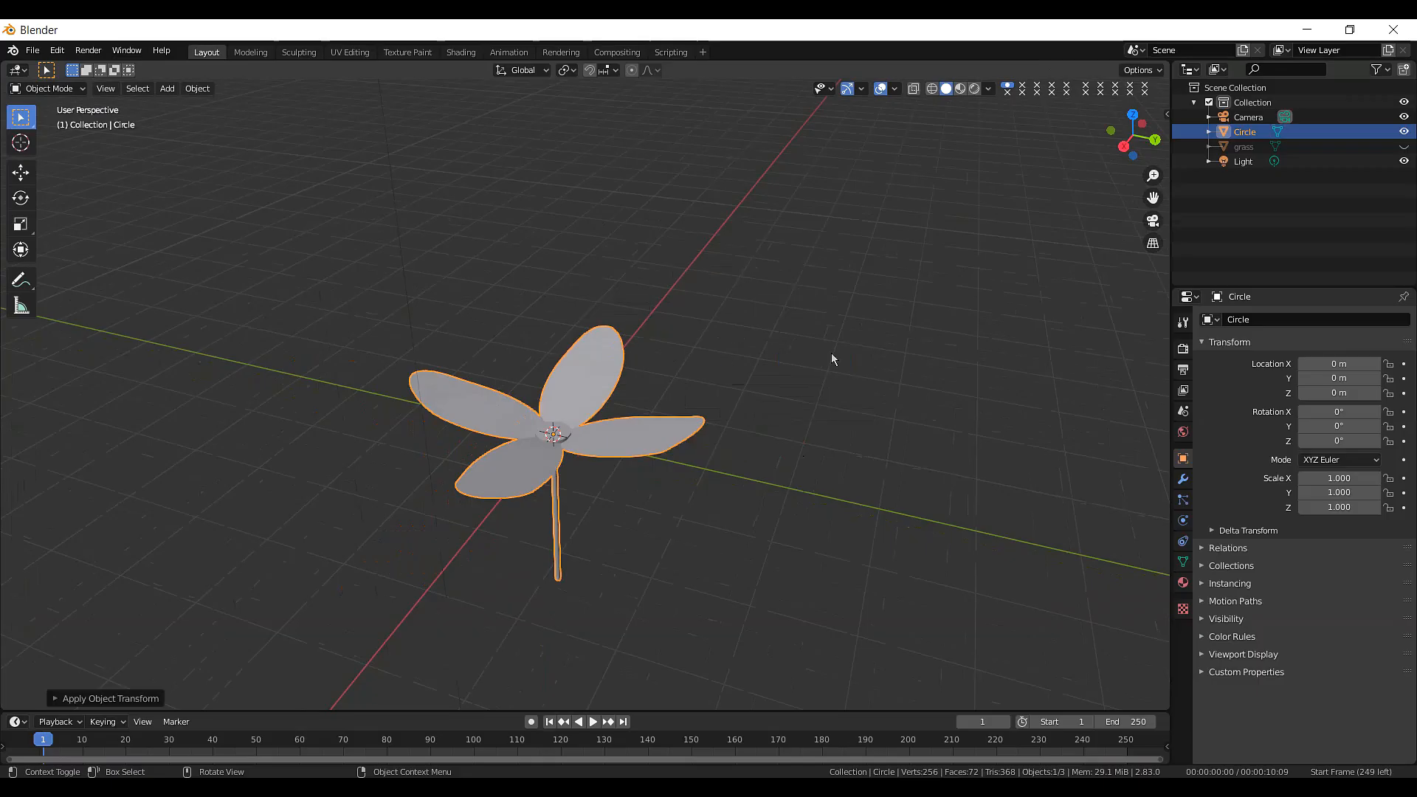
right_click(831, 359)
mouse_move(832, 358)
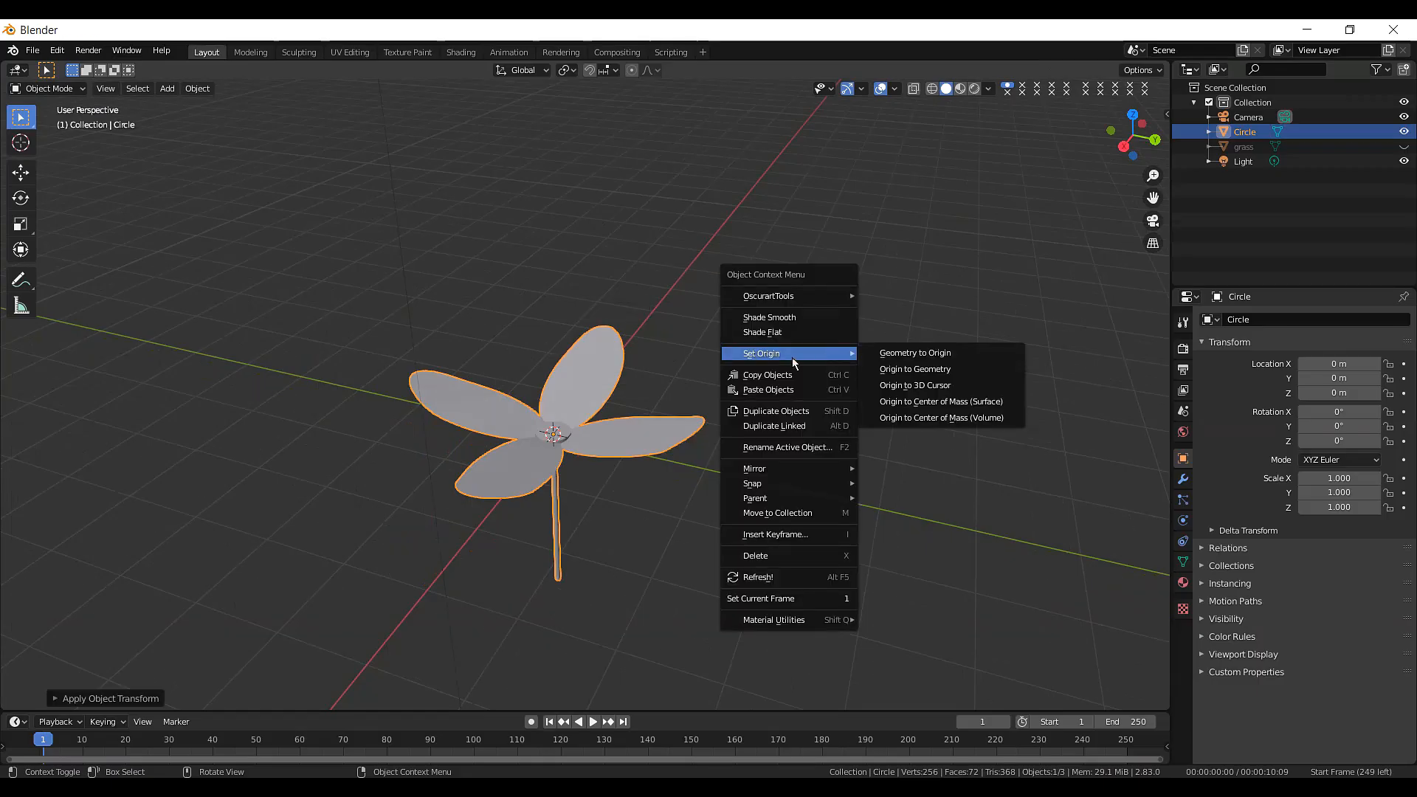
left_click(904, 377)
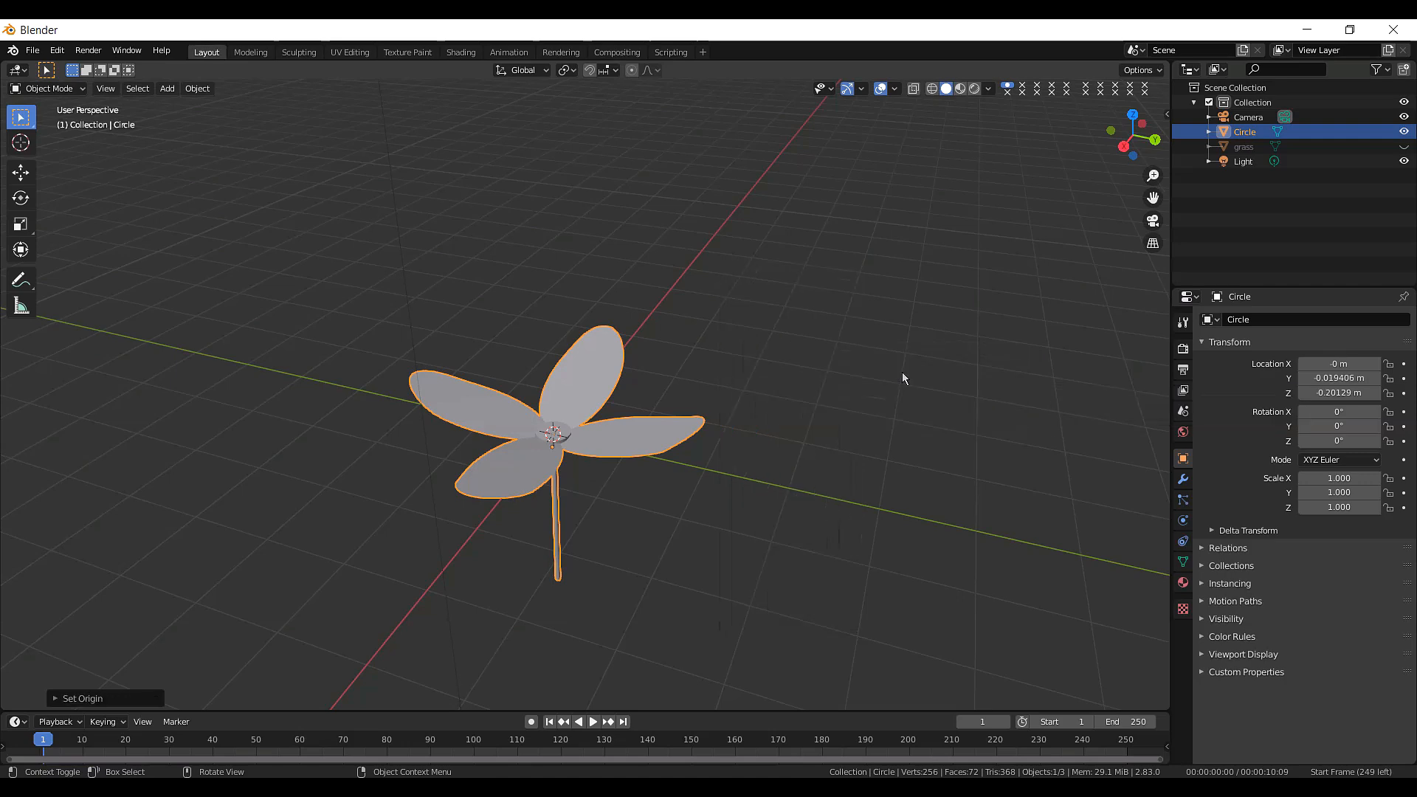
- Rename the Circle object as flower
double_click(1264, 133)
key("BackSpace")
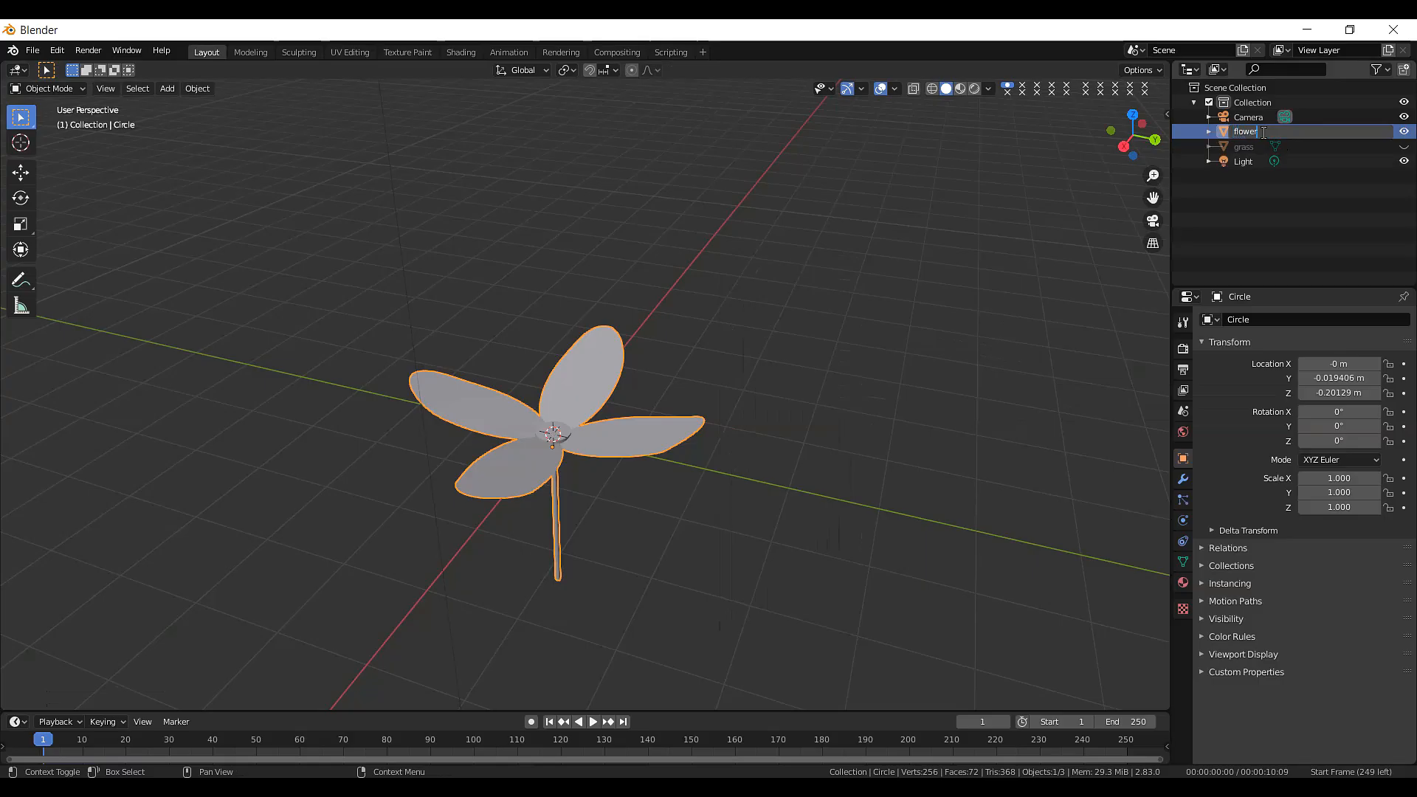
key("Return")
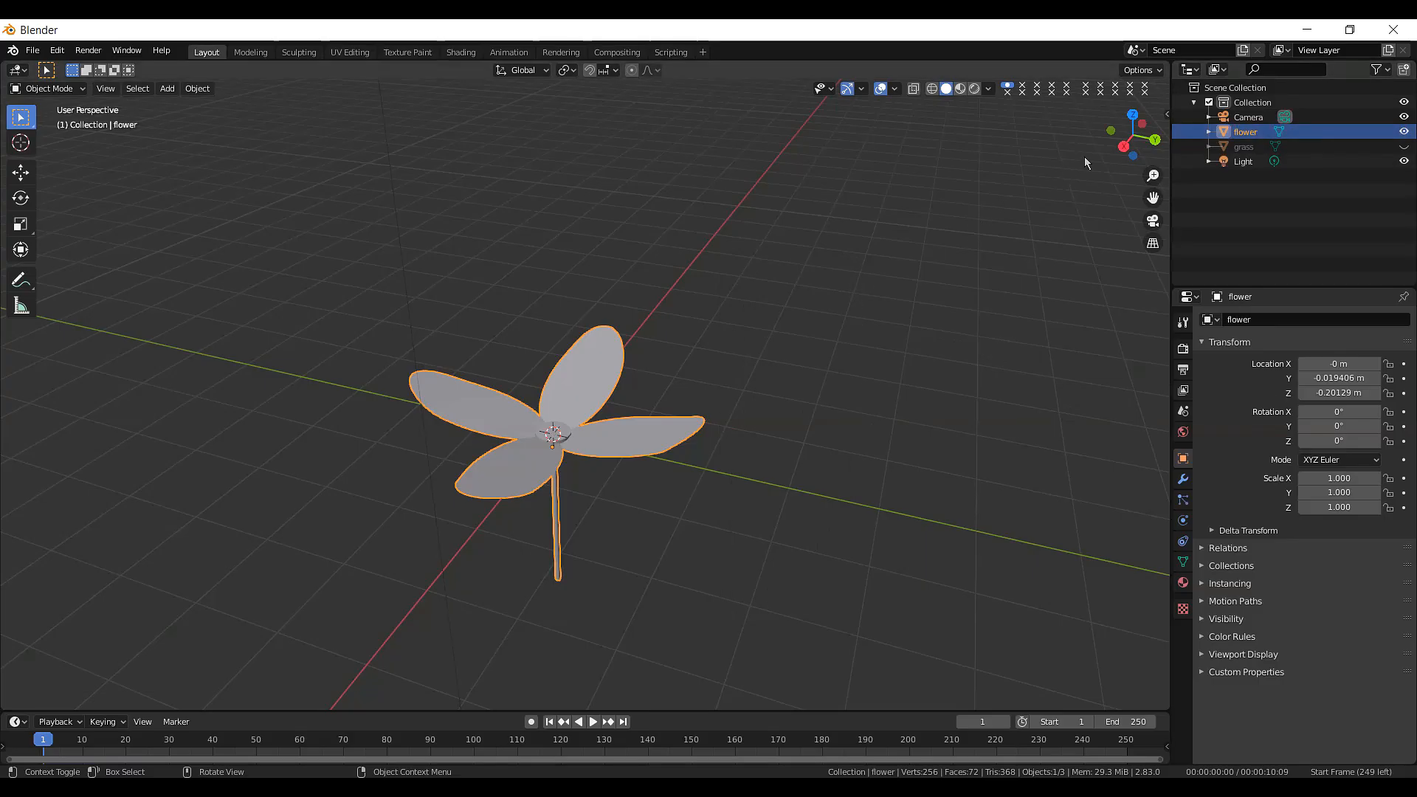
- Unhide the grass object and raise the flower along global Z to about 2.15 m, so its stem base meets the ground
left_click_drag(1129, 137, 963, 285)
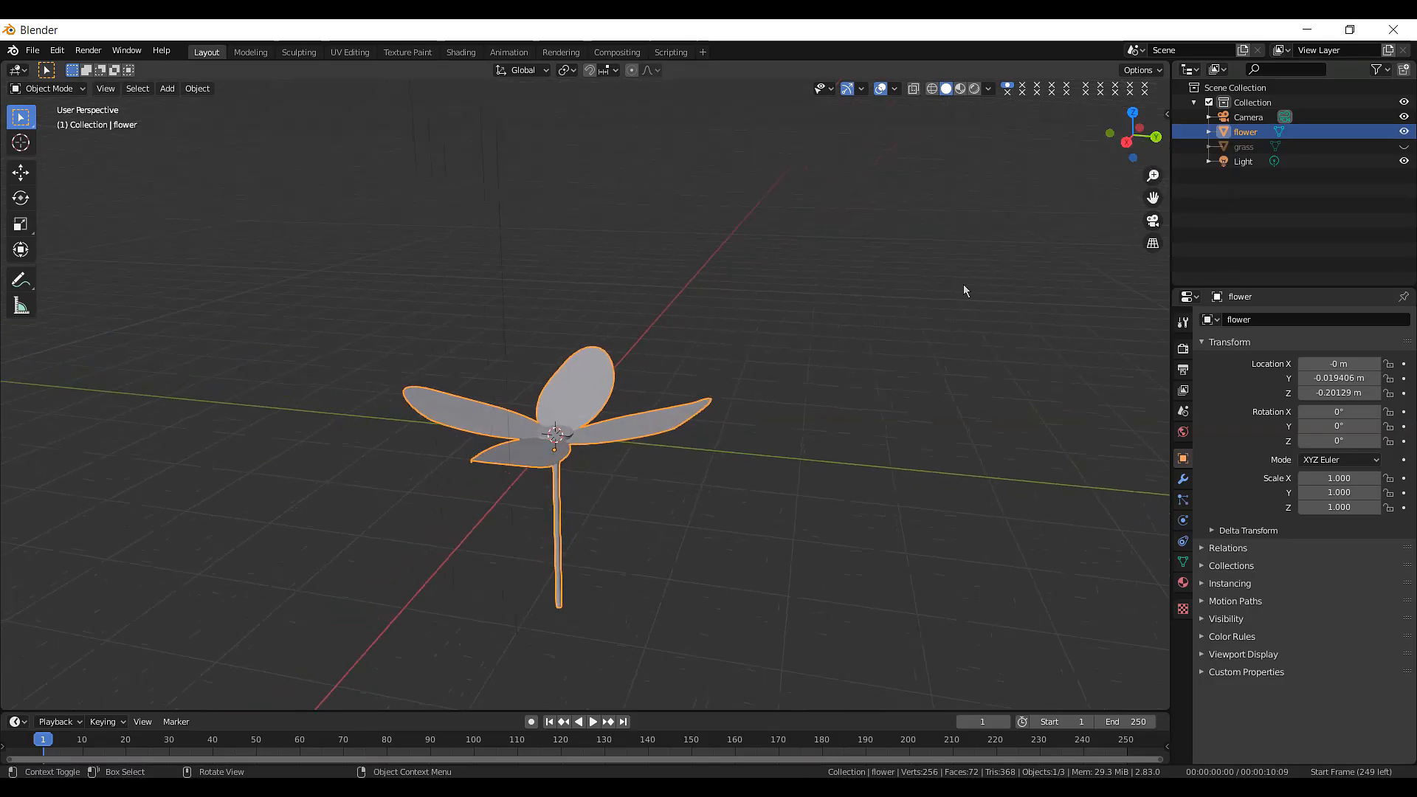
left_click(1405, 147)
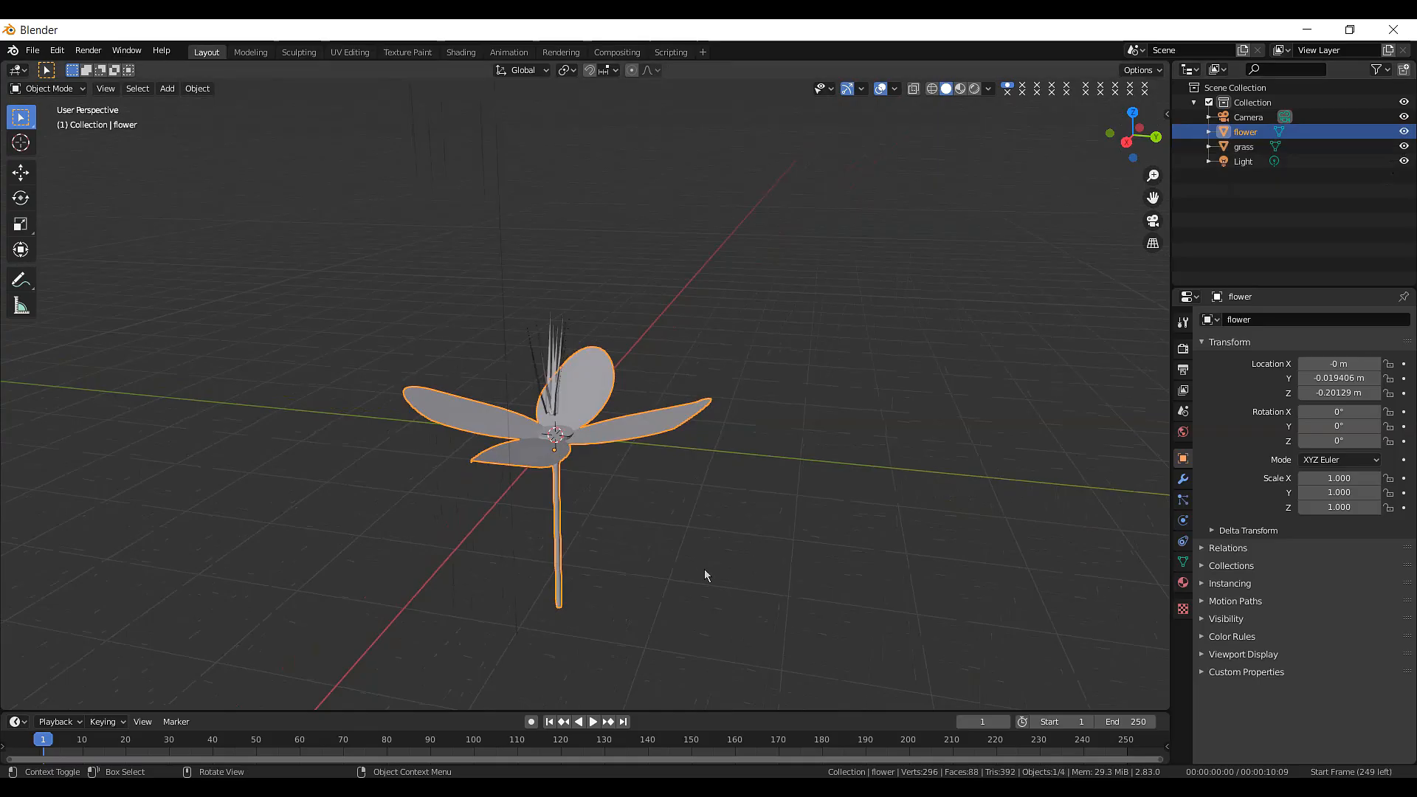
key("g")
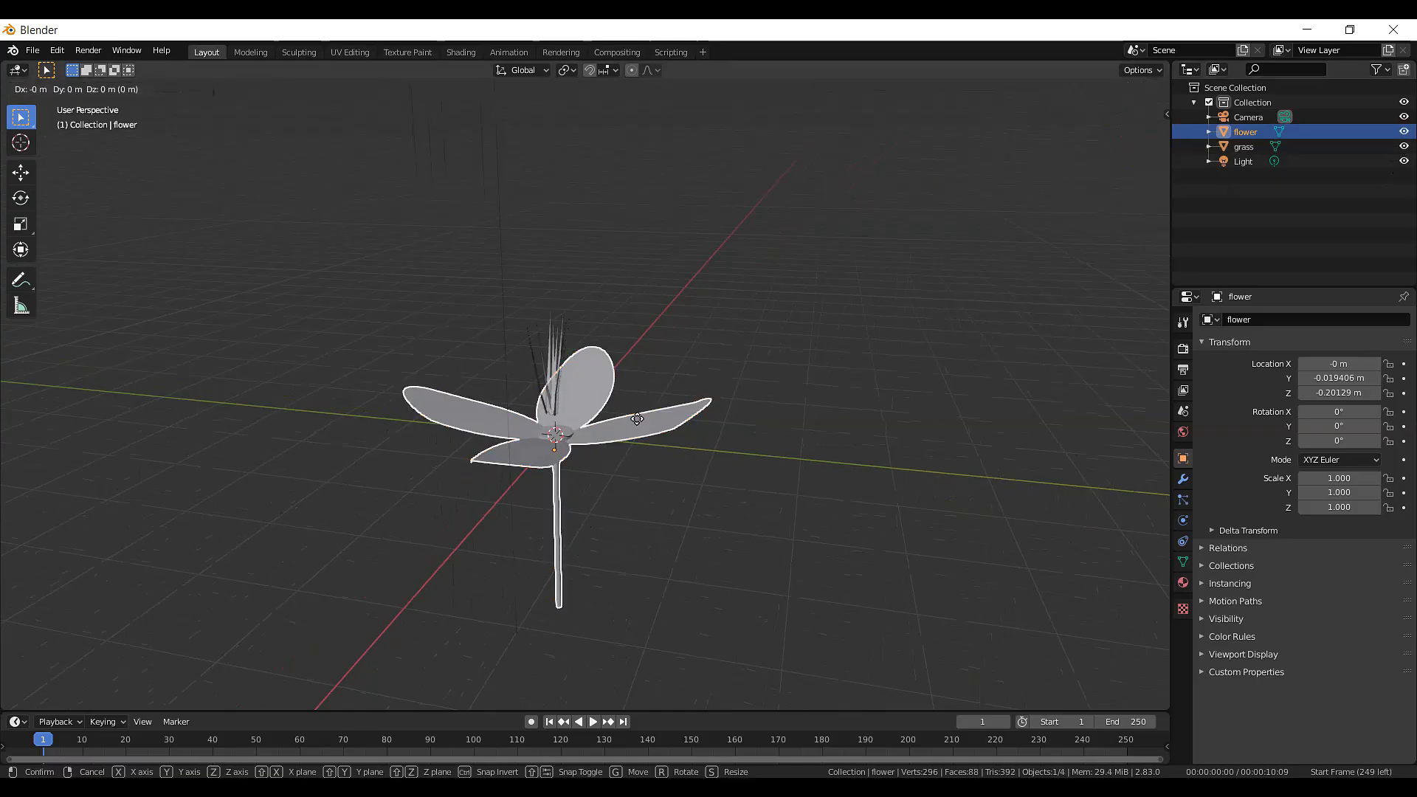
key("z")
left_click(630, 237)
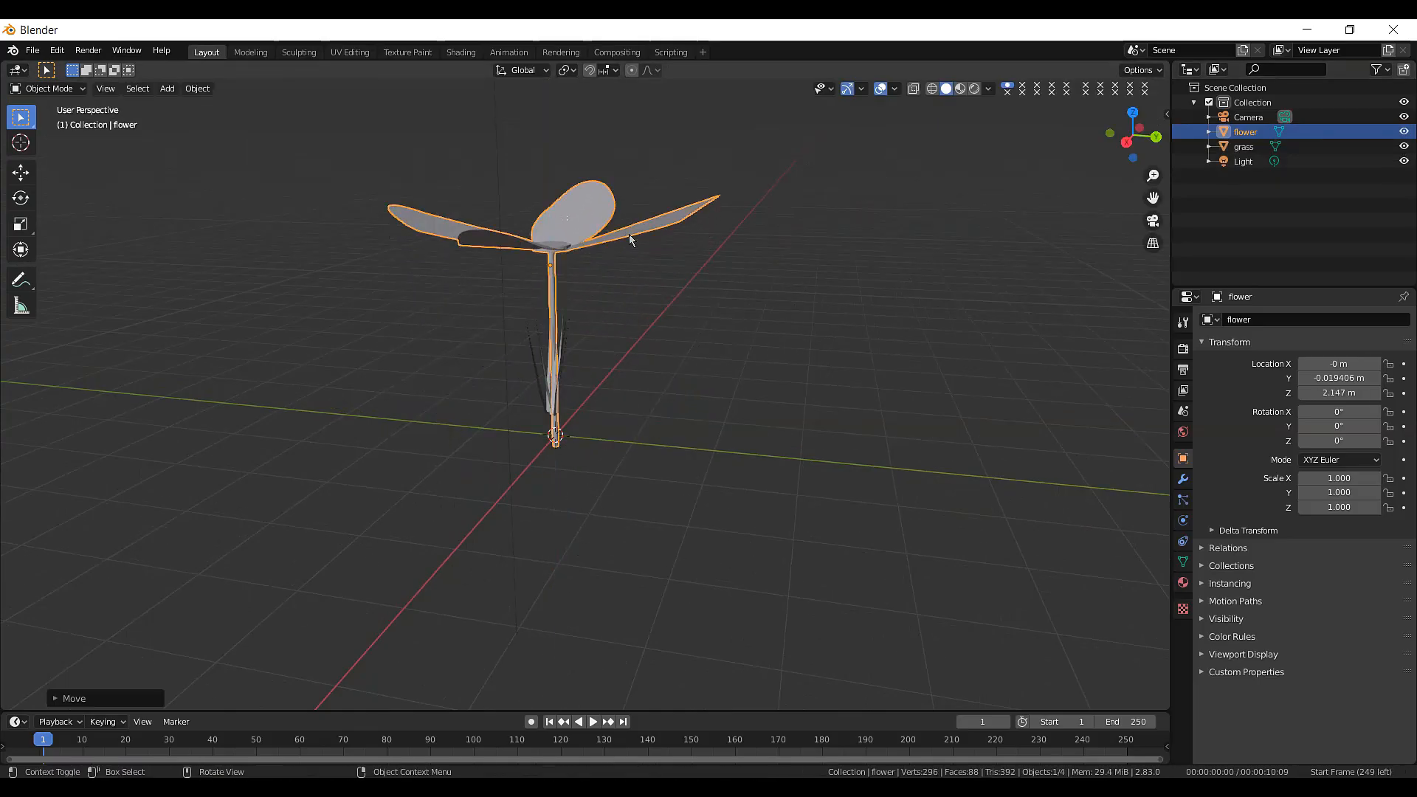
left_click(713, 294)
left_click_drag(1133, 136, 1103, 144)
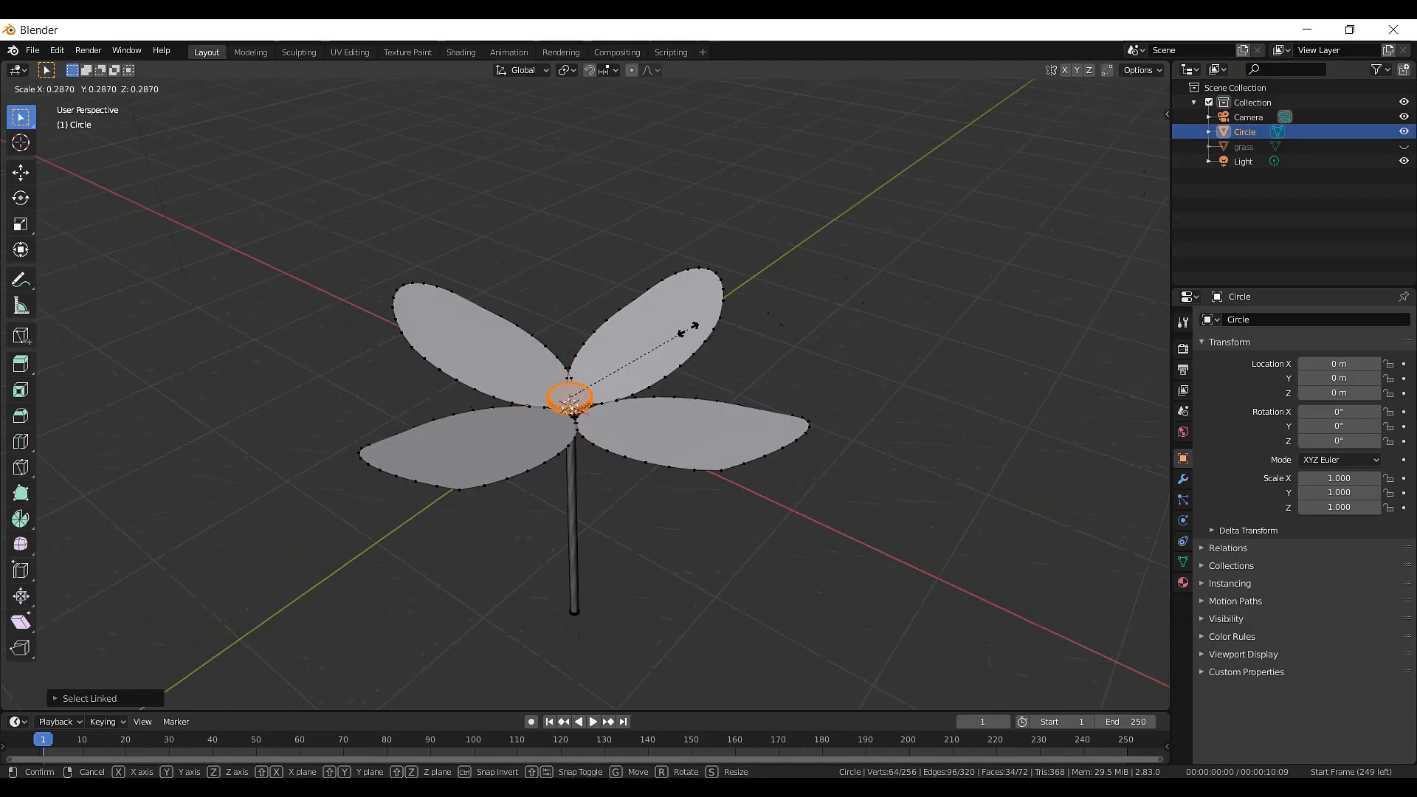
left_click(688, 329)
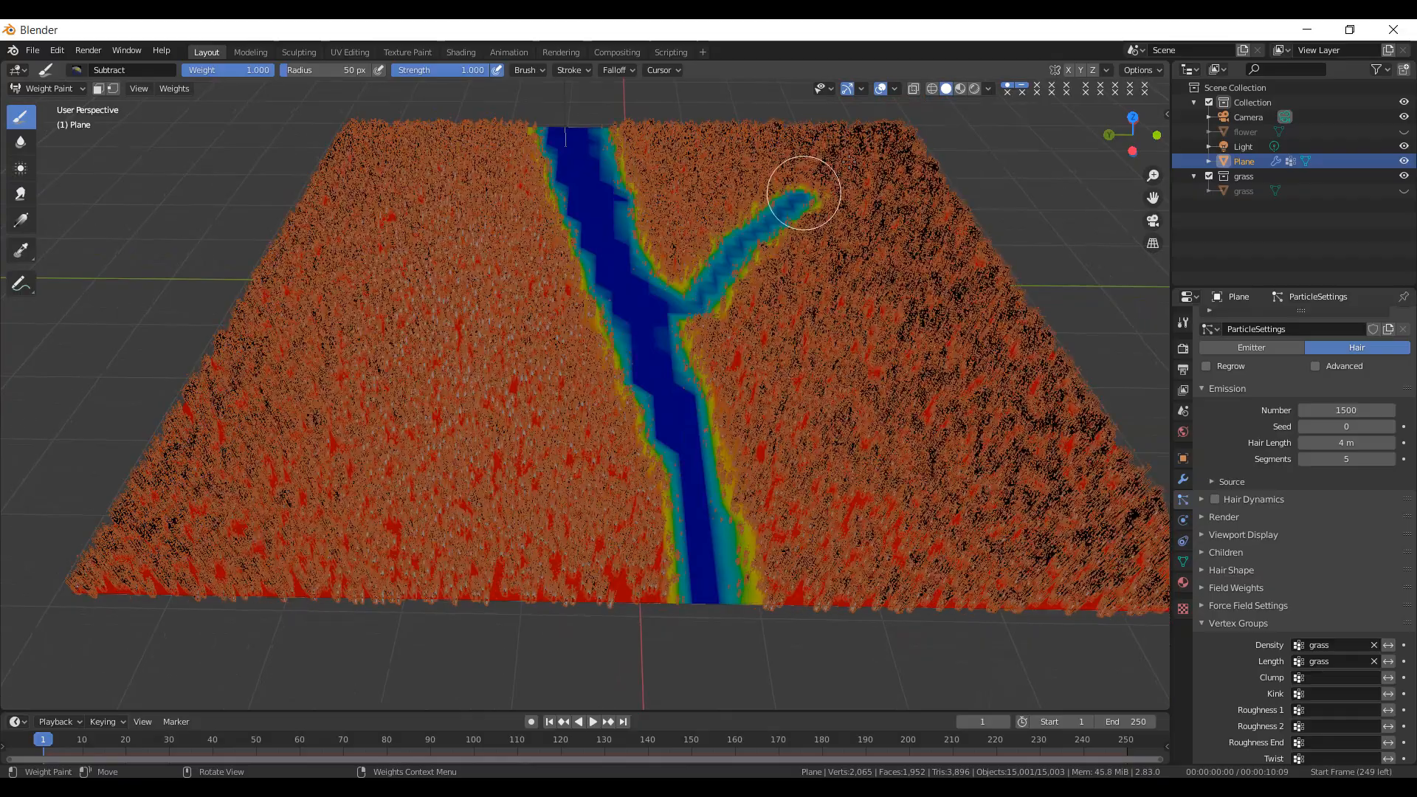
- Subtract grass weight on the plane with the 50 px brush, extending the path's side branch to the far edge and clearing four separate patches
left_click_drag(800, 200, 692, 363)
left_click_drag(406, 344, 329, 393)
left_click_drag(385, 174, 399, 195)
left_click_drag(879, 425, 962, 513)
left_click_drag(387, 566, 317, 542)
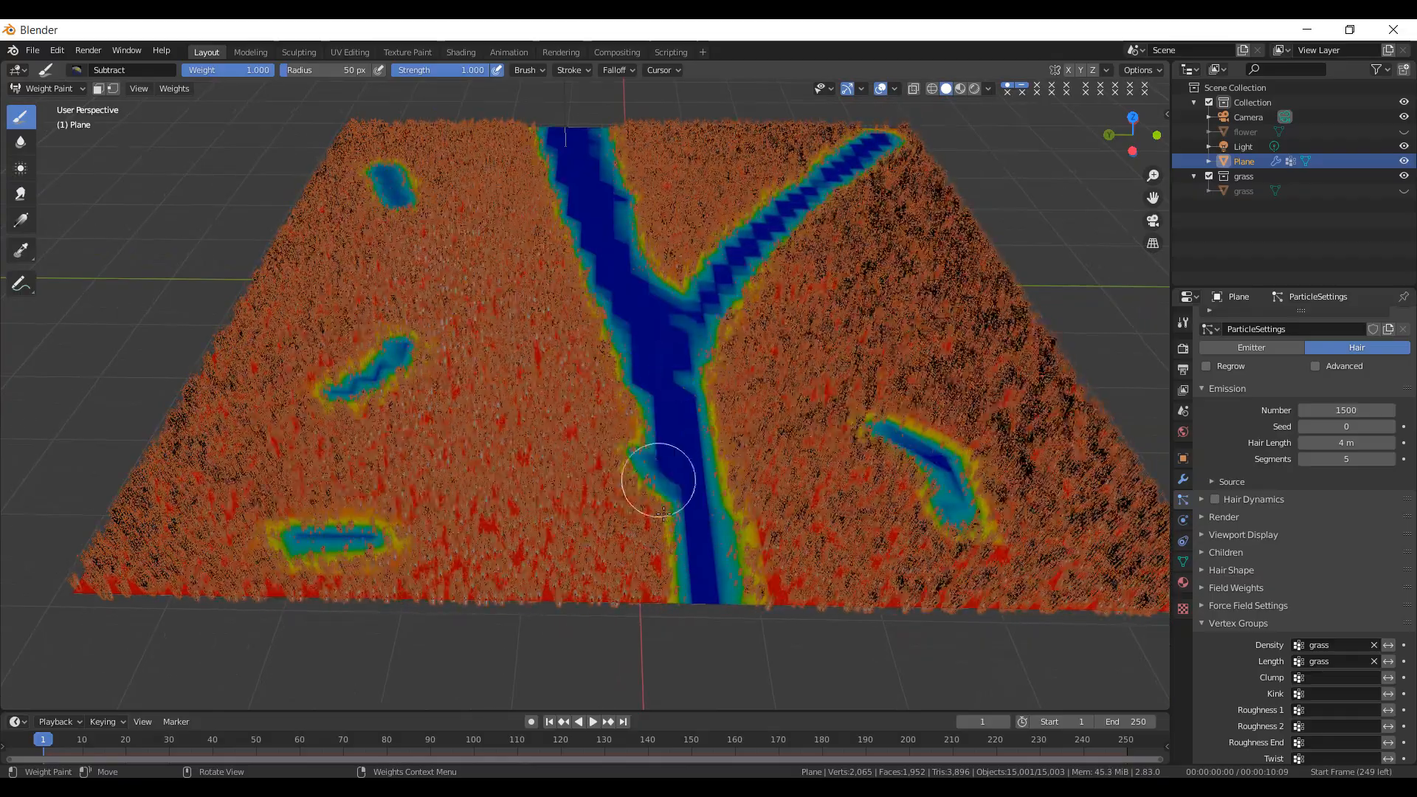